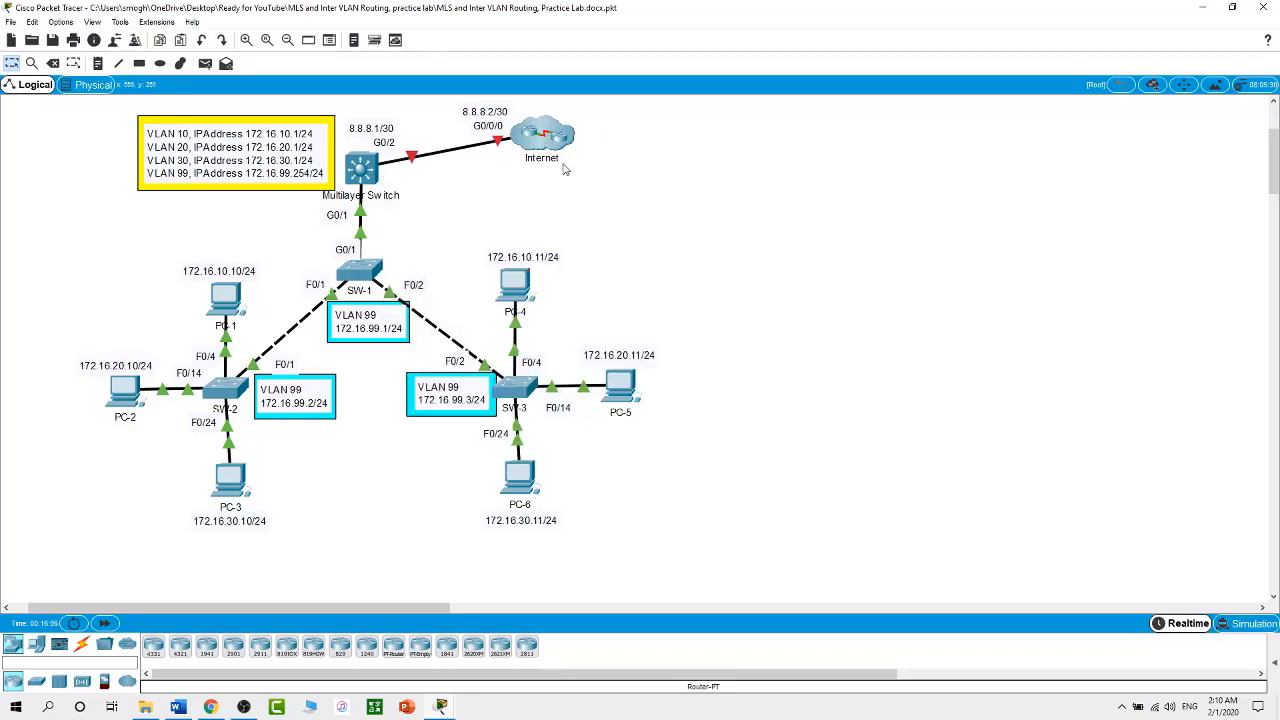
Open the Internet router's command line, enter global configuration mode and set its hostname to Internet.
click(531, 139)
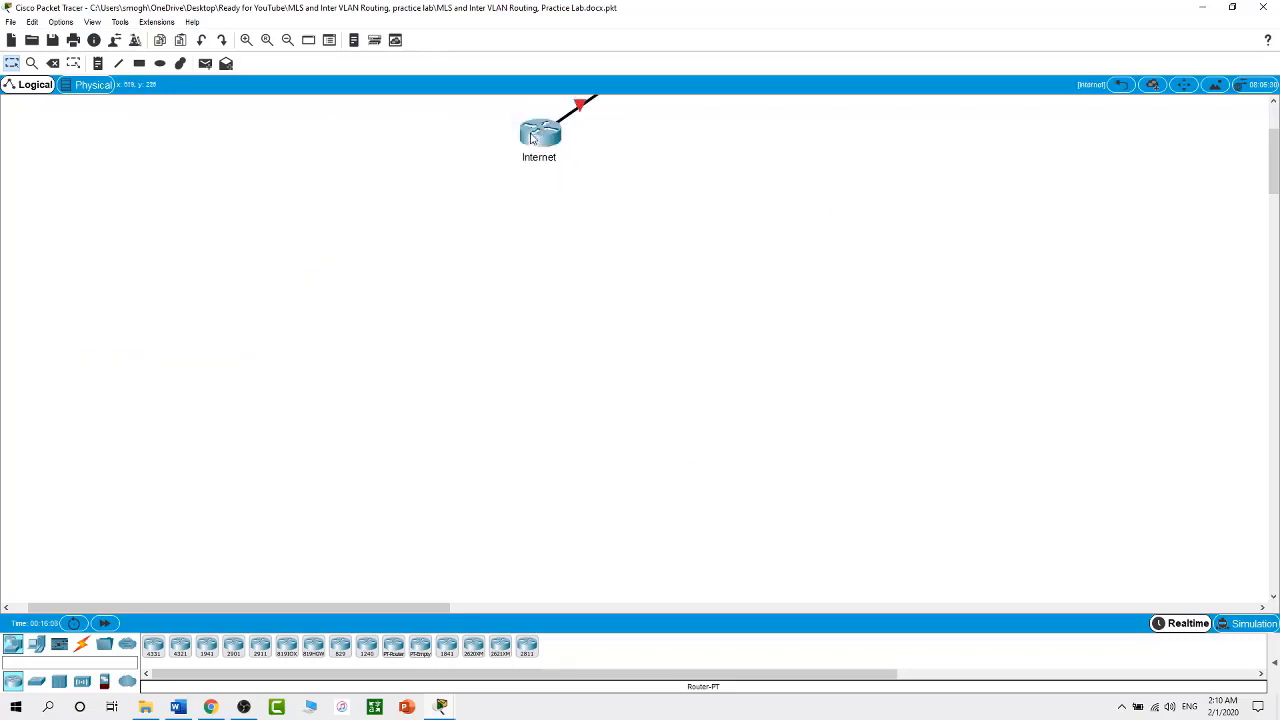
click(538, 133)
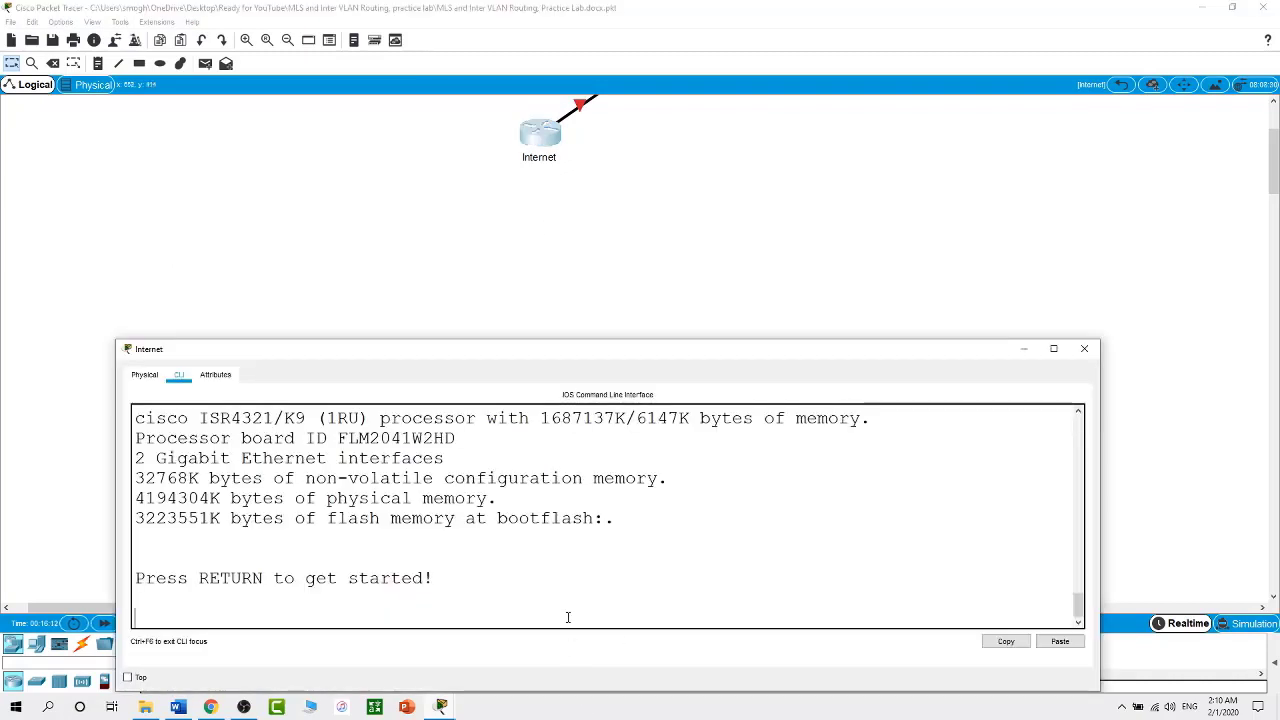
key(Return)
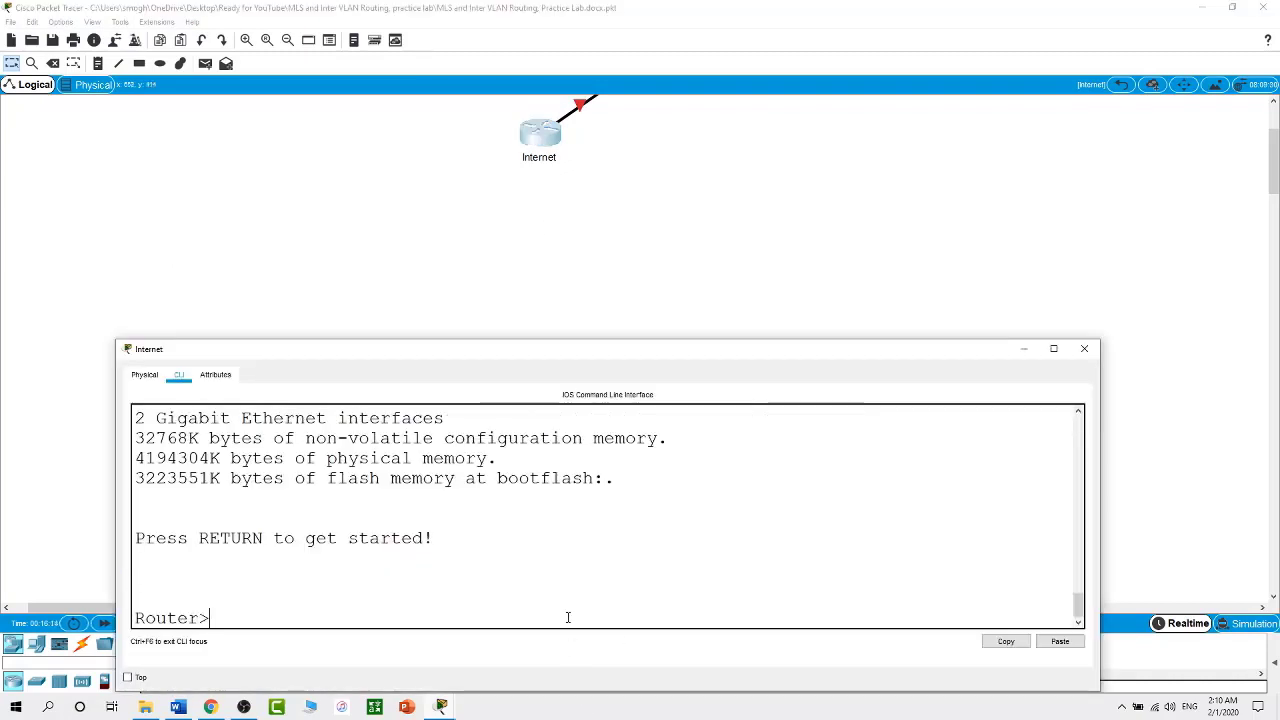
text(en)
key(Return)
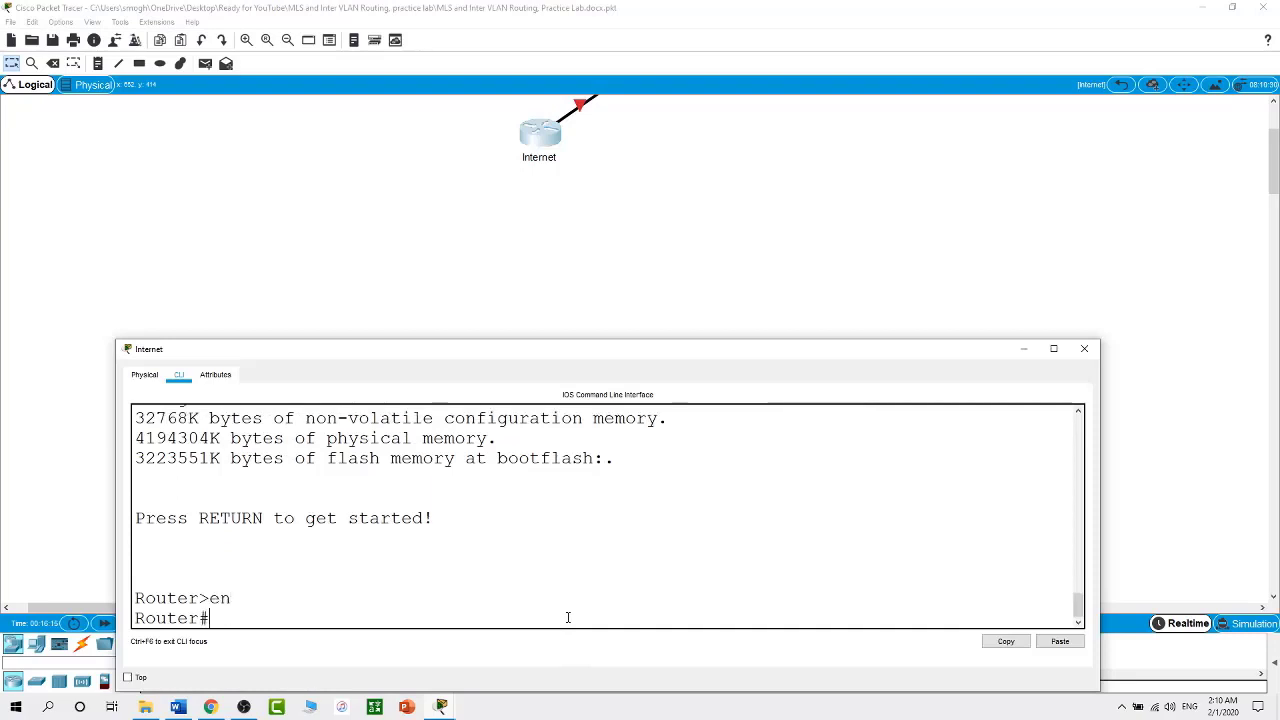
text(conf t)
key(Return)
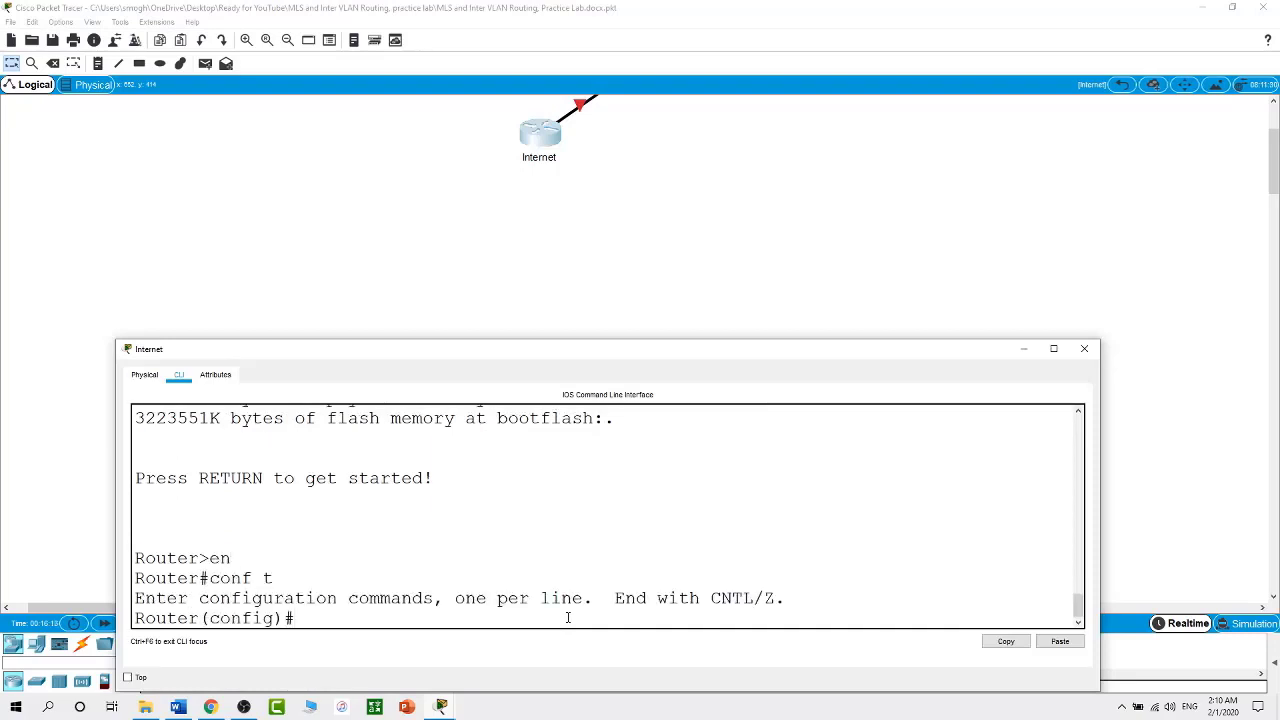
text(hostname I)
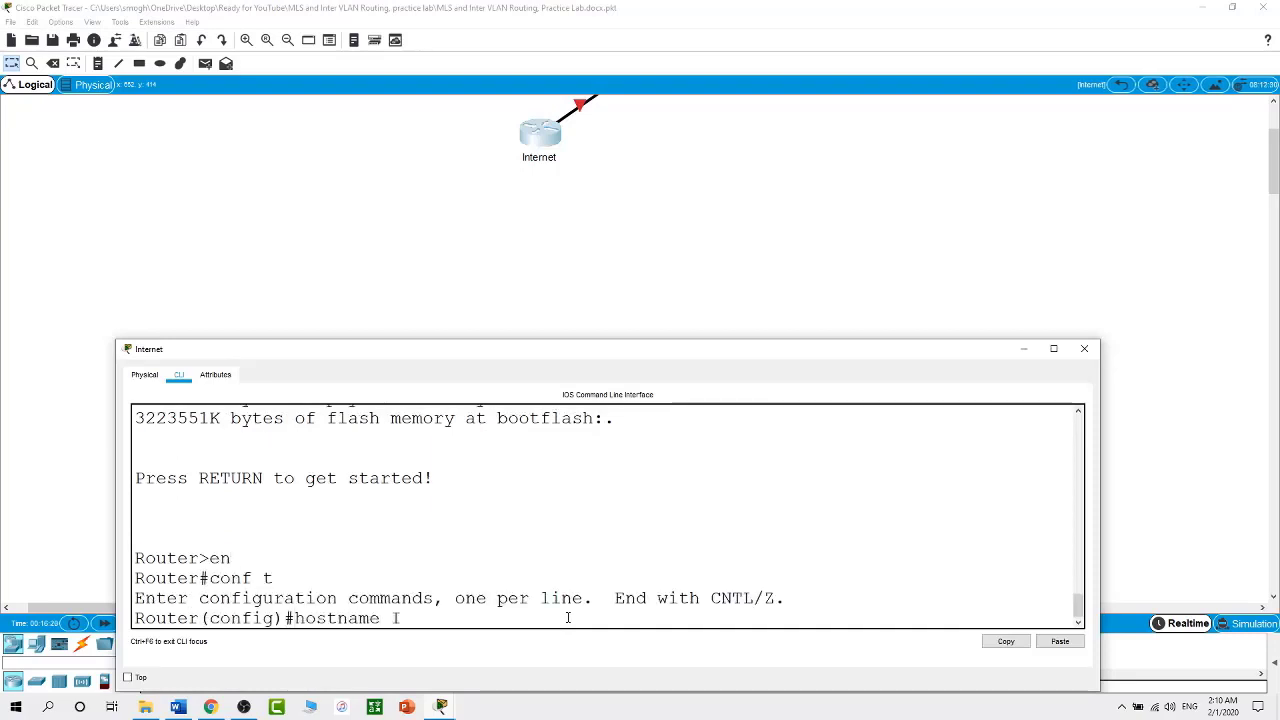
text(nternet)
key(Return)
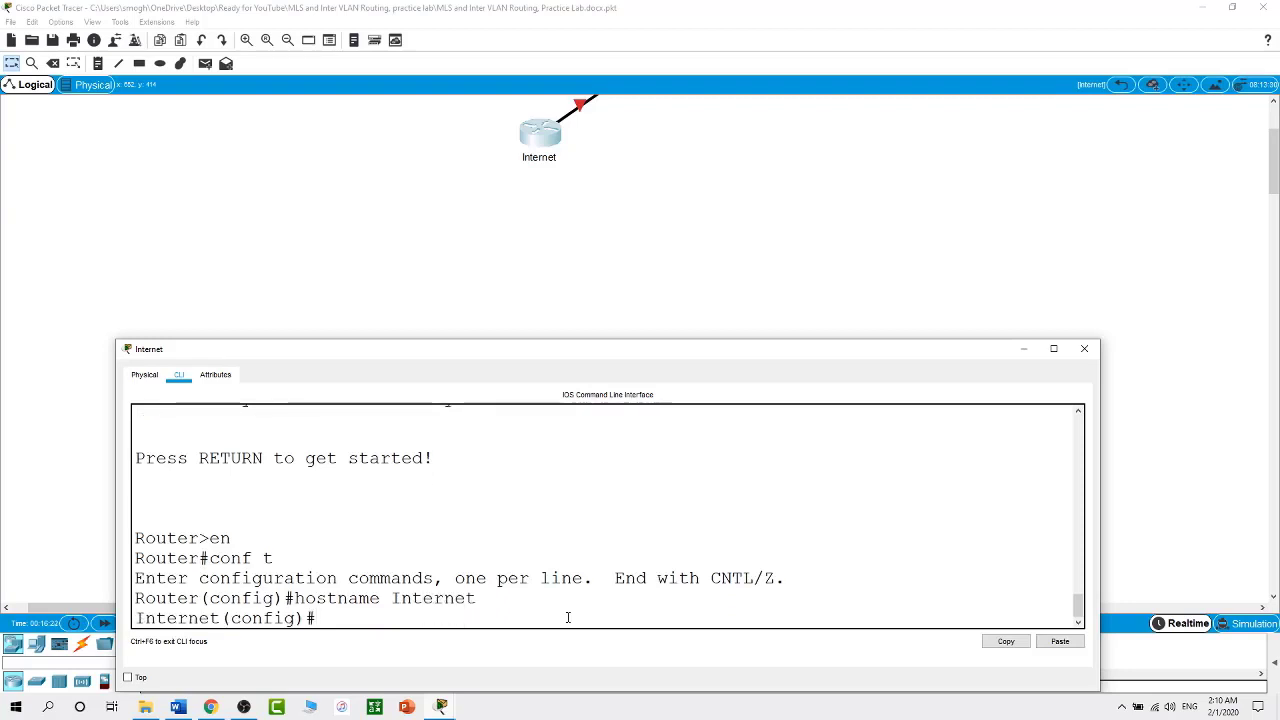
Configure interface G0/0/0 of the Internet router with address 8.8.8.2 and mask 255.255.255.252, and enable it.
text(int G0/)
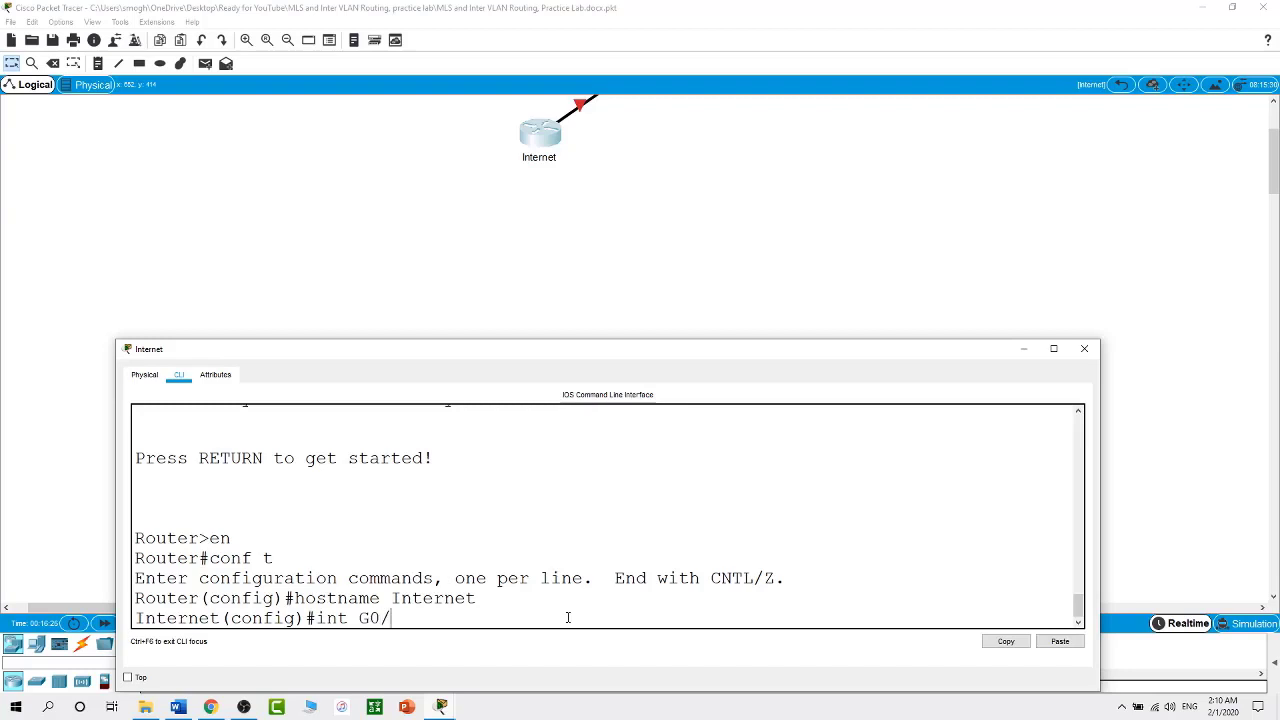
text(0/0)
key(Return)
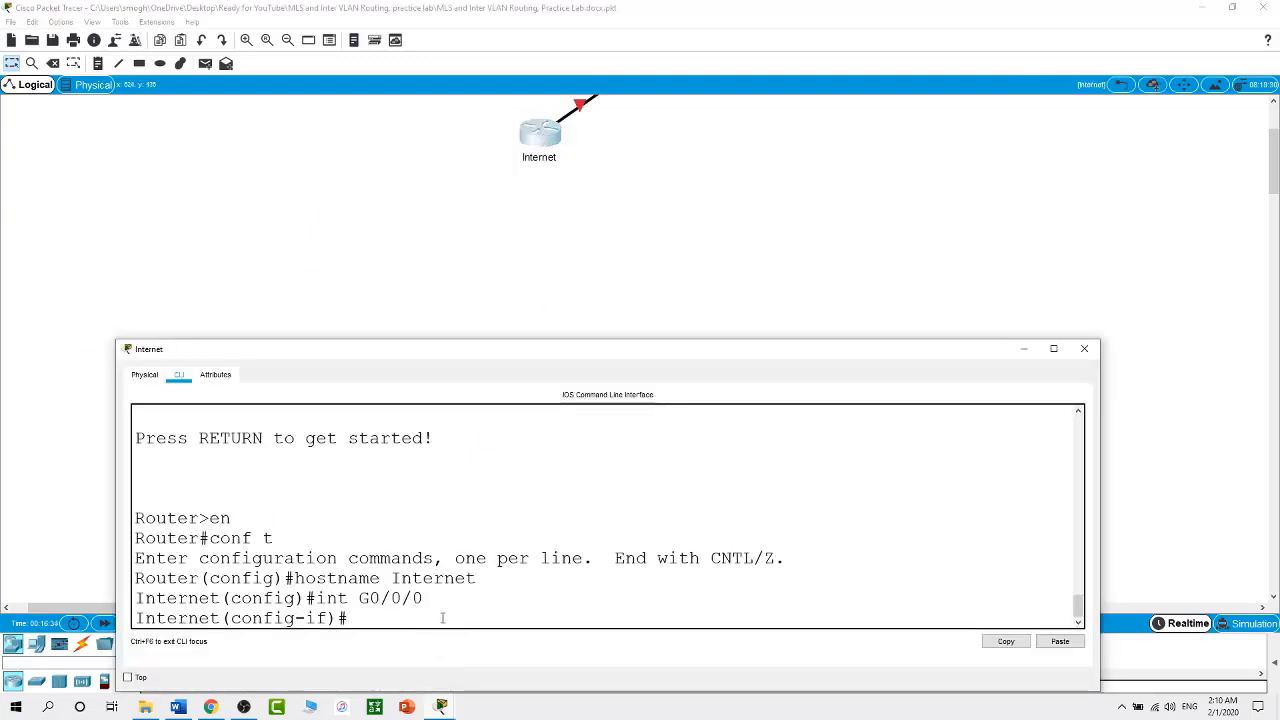
text(ip addr)
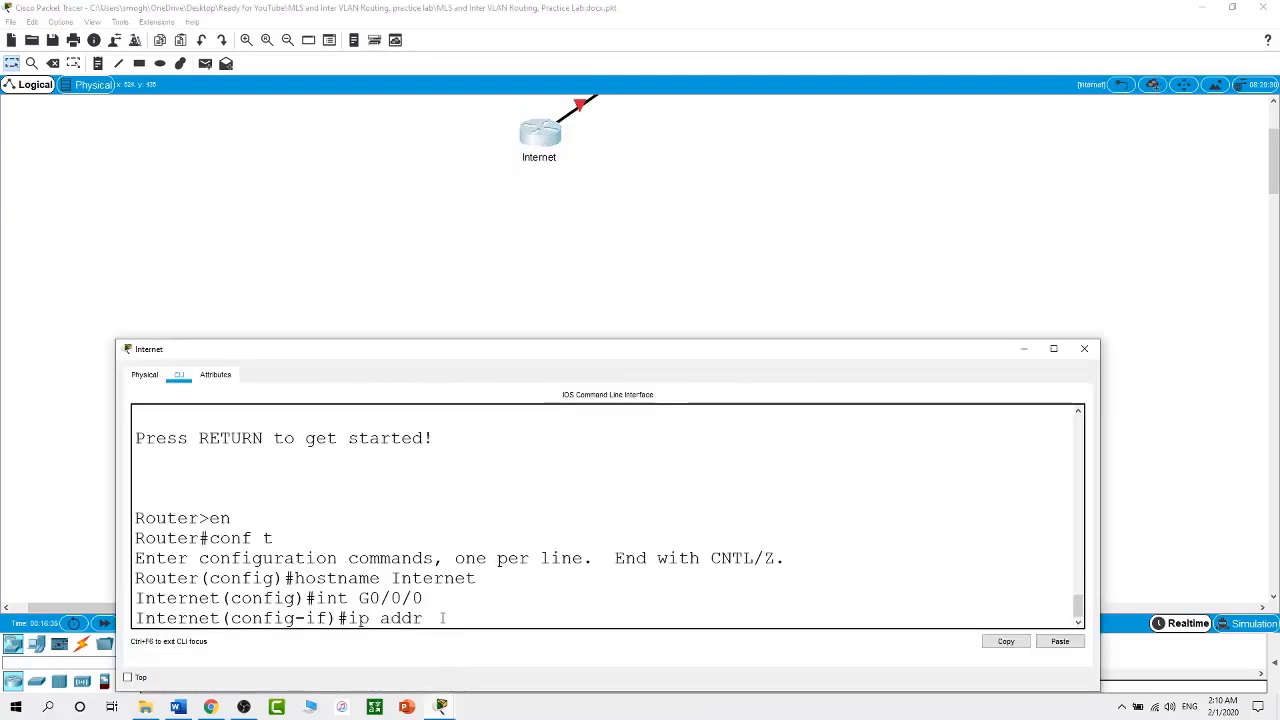
text(ess 8.8.8)
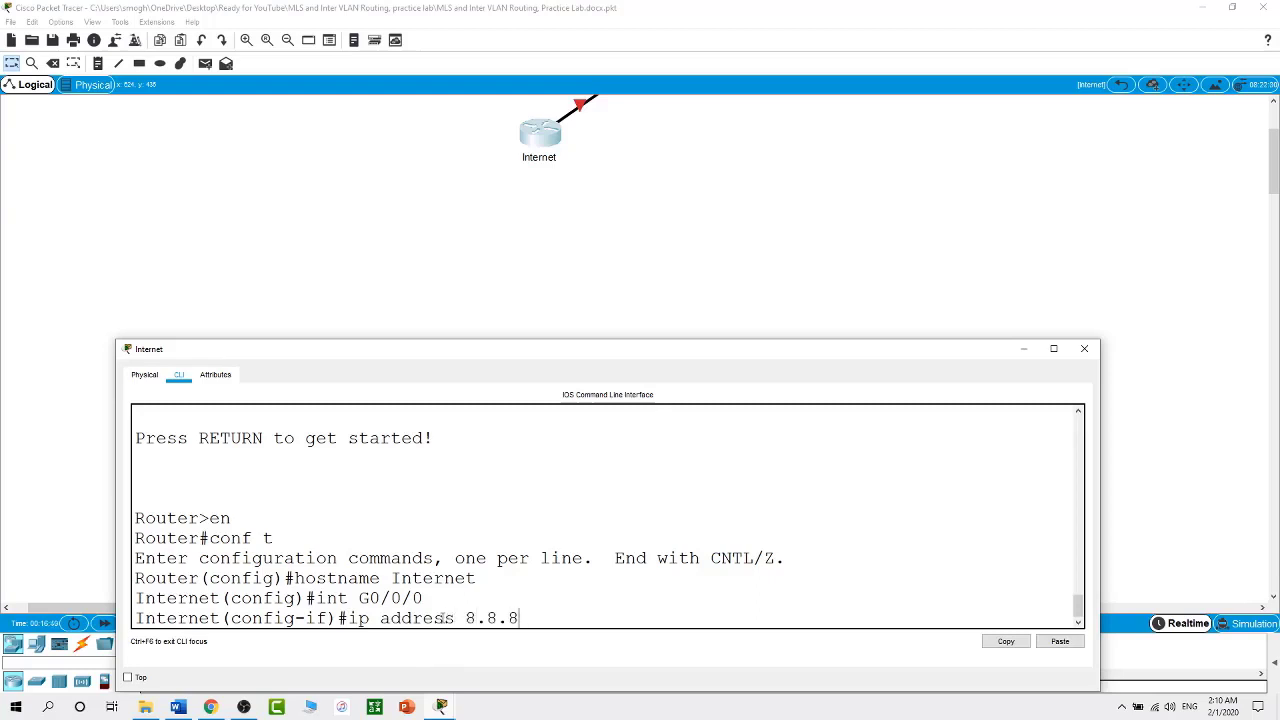
text(.2 255.255.255.252)
key(Return)
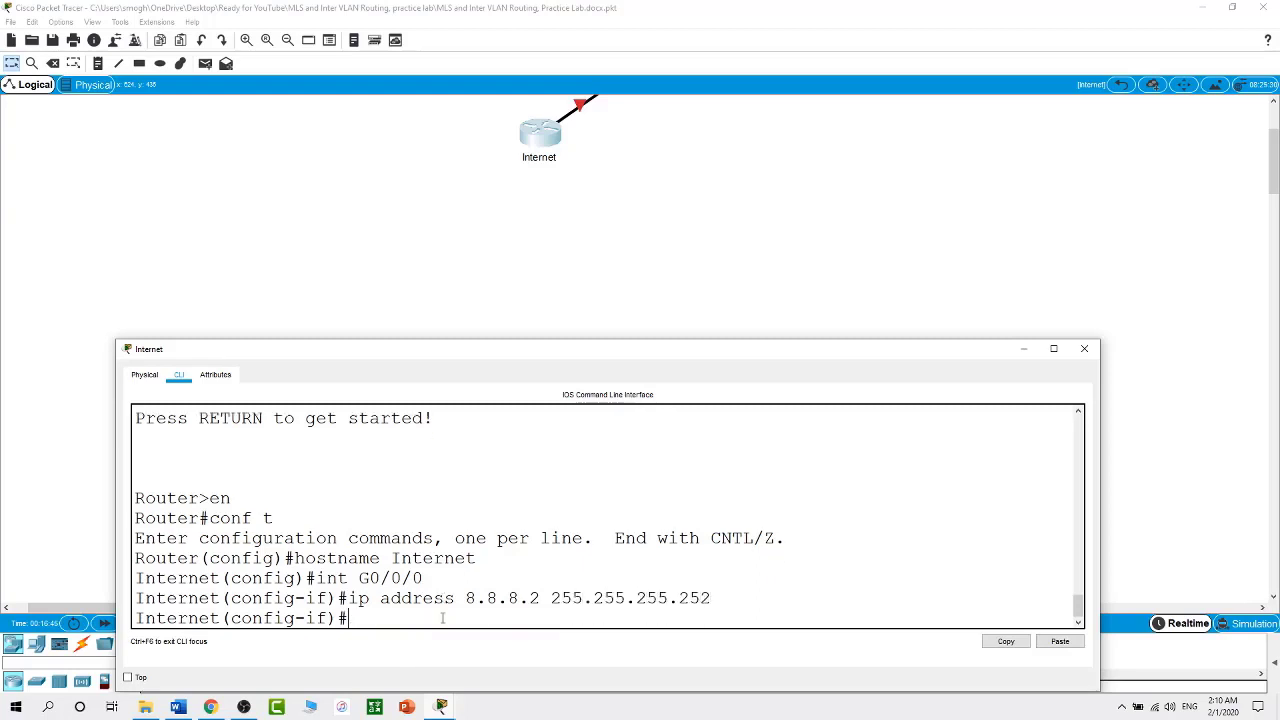
text(no shut)
key(Return)
key(Return)
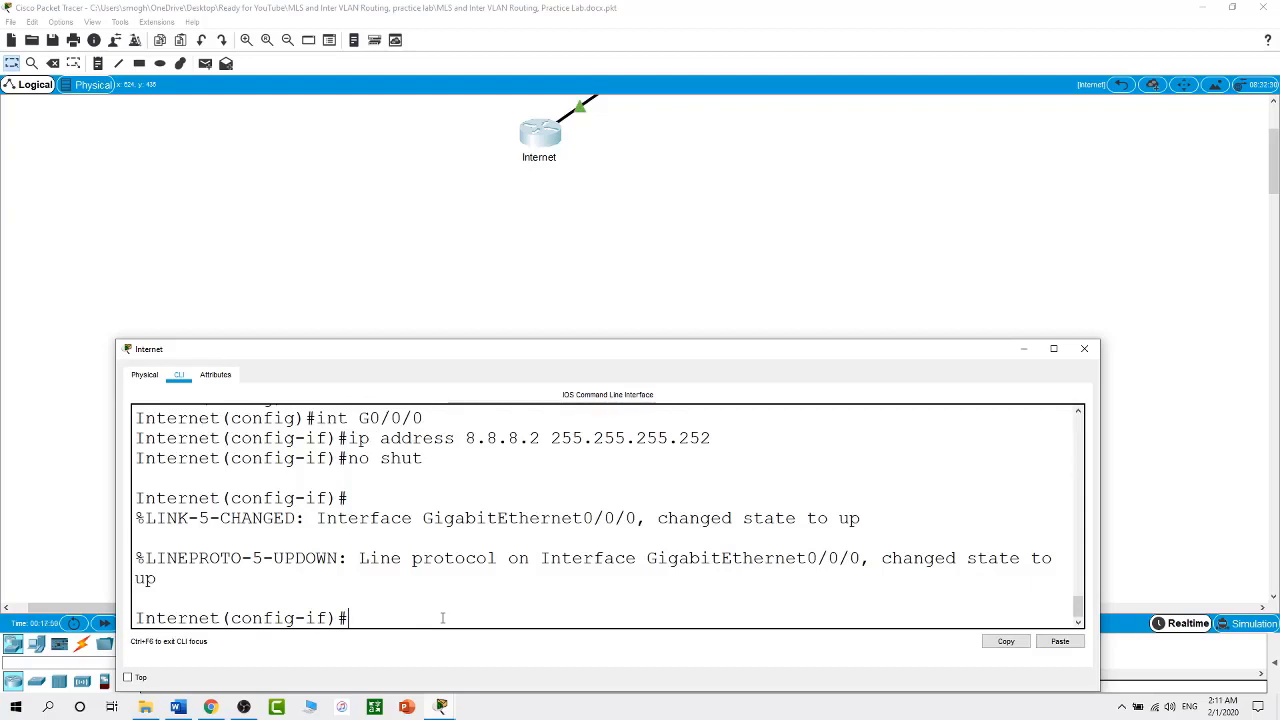
Add a default static route (0.0.0.0 0.0.0.0) via 8.8.8.1 on the Internet router and return to the root topology.
text(exit)
key(Return)
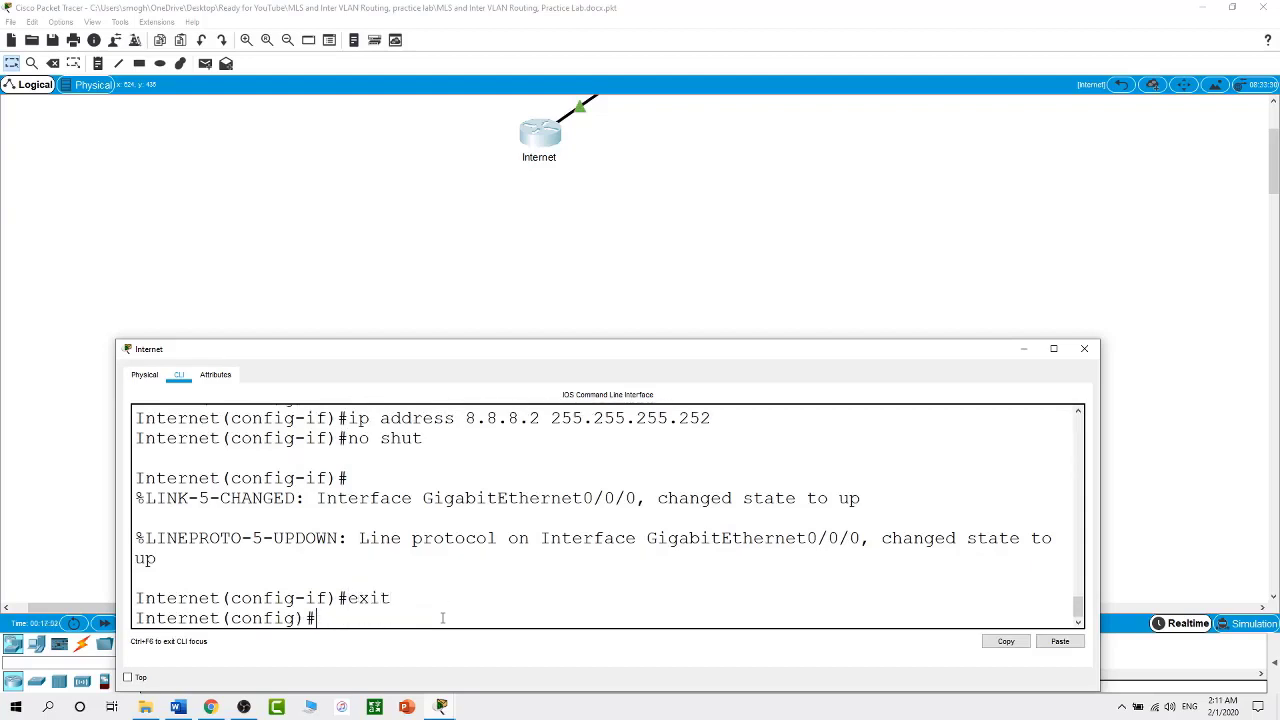
text(iprou)
key(BackSpace)
key(BackSpace)
key(BackSpace)
text(route 0.)
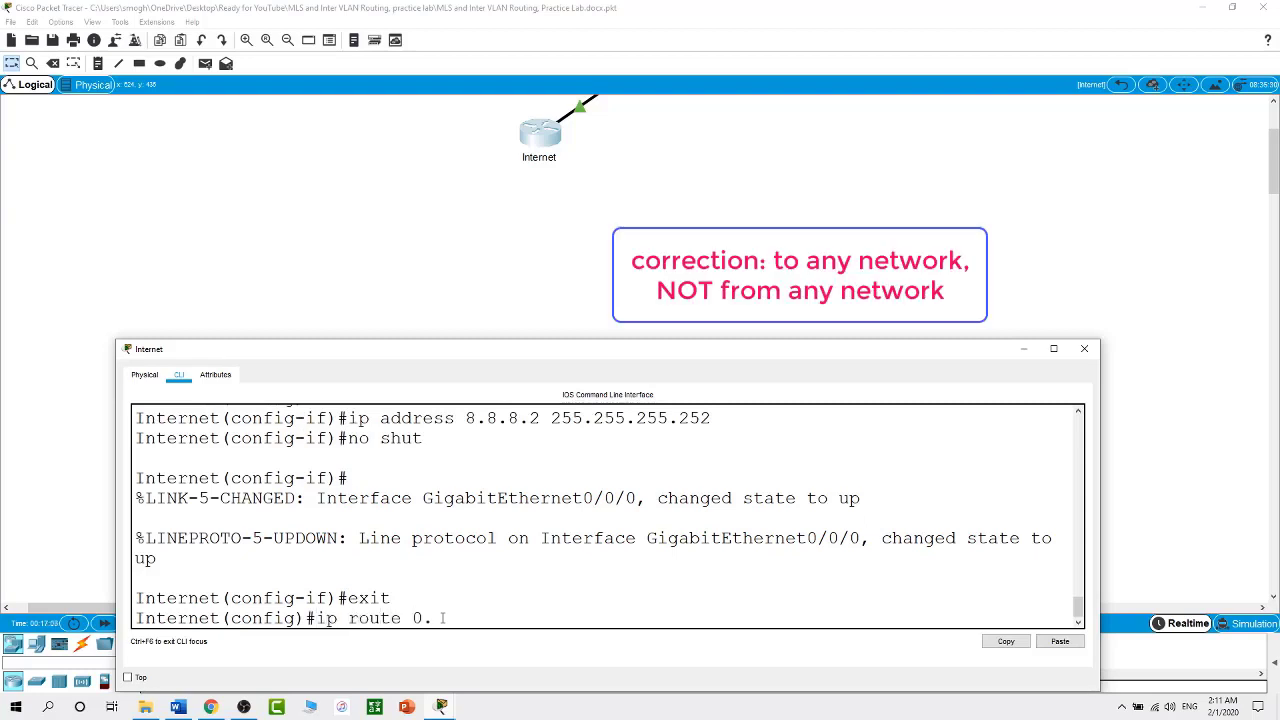
text(0.0.0 0.0.0.0 )
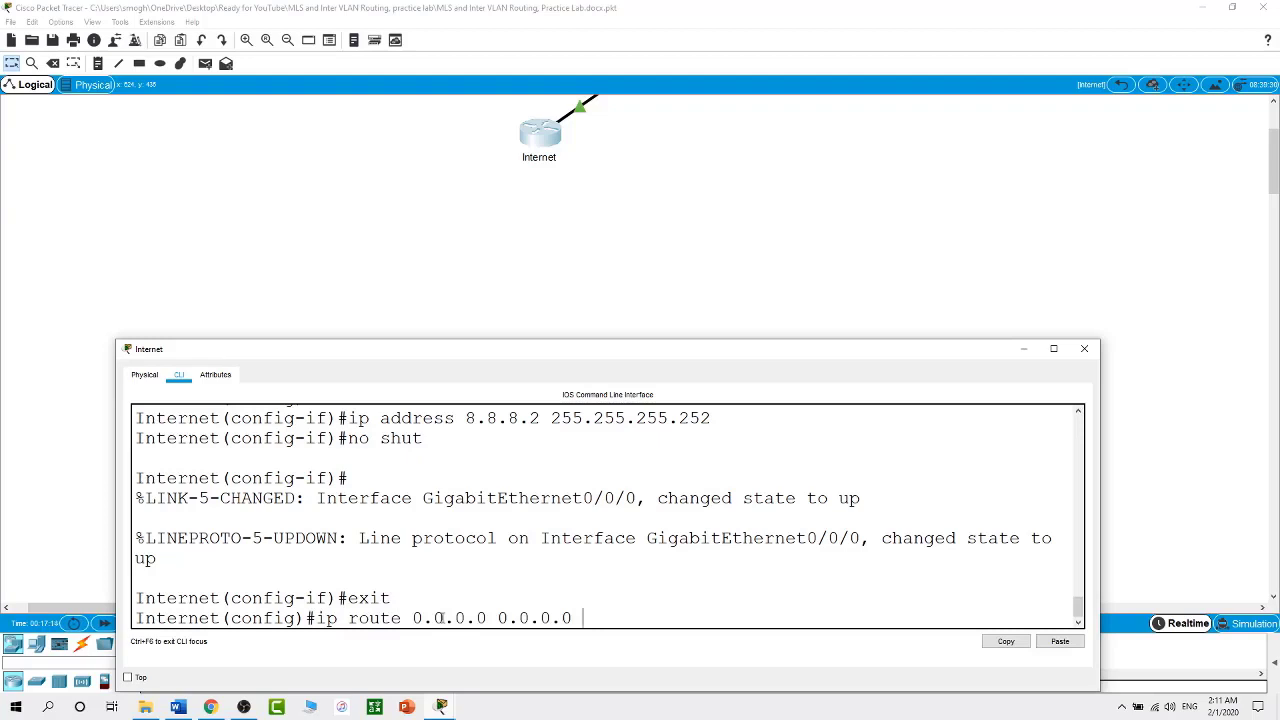
text(8.8.8.1)
key(Return)
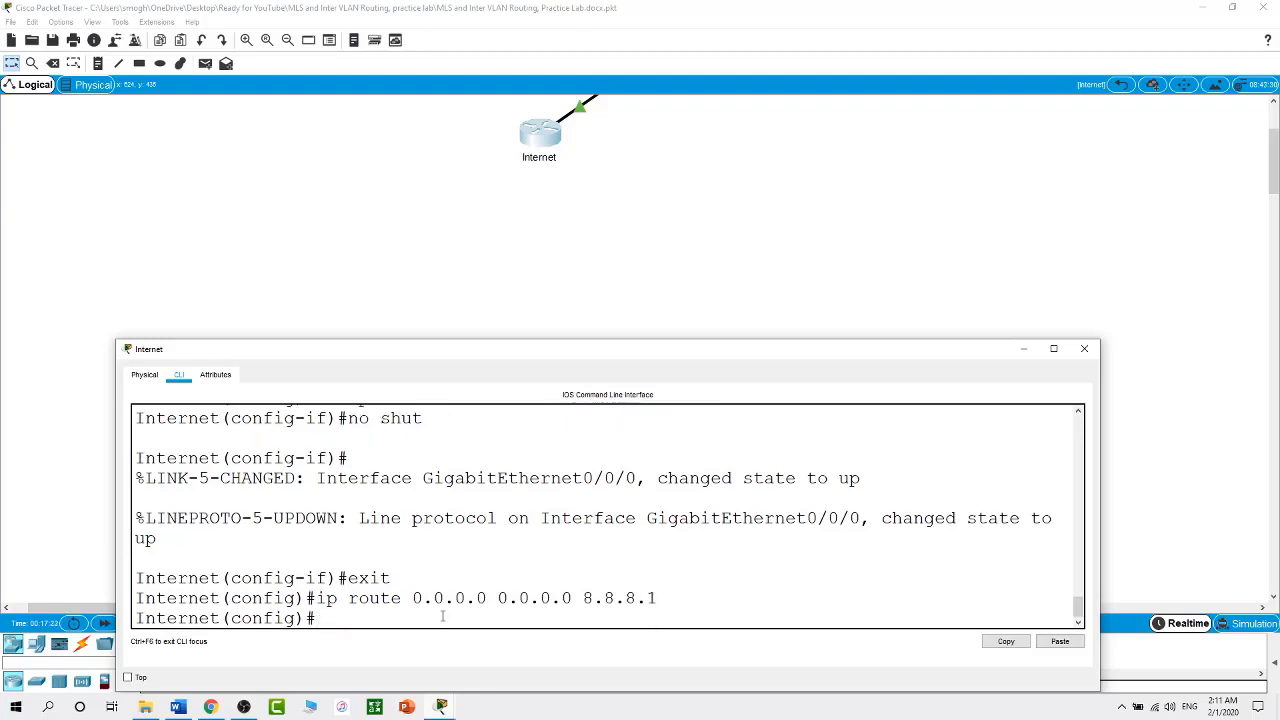
click(728, 224)
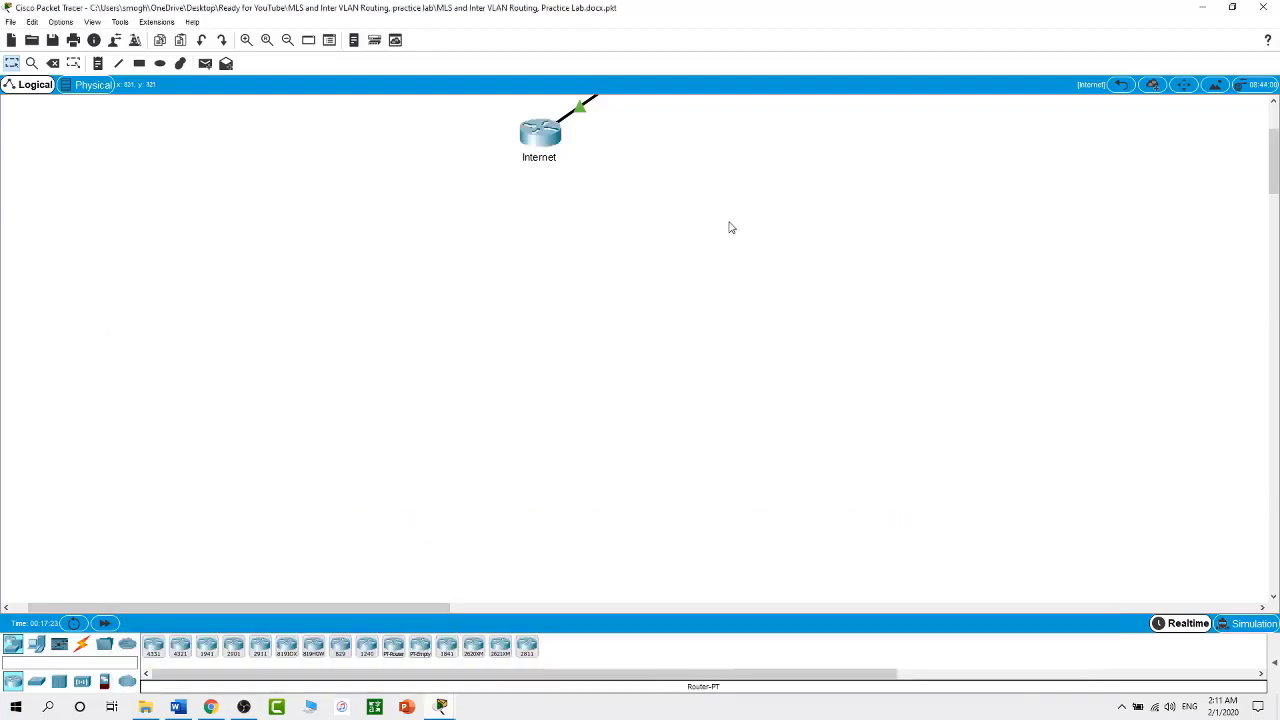
click(1122, 87)
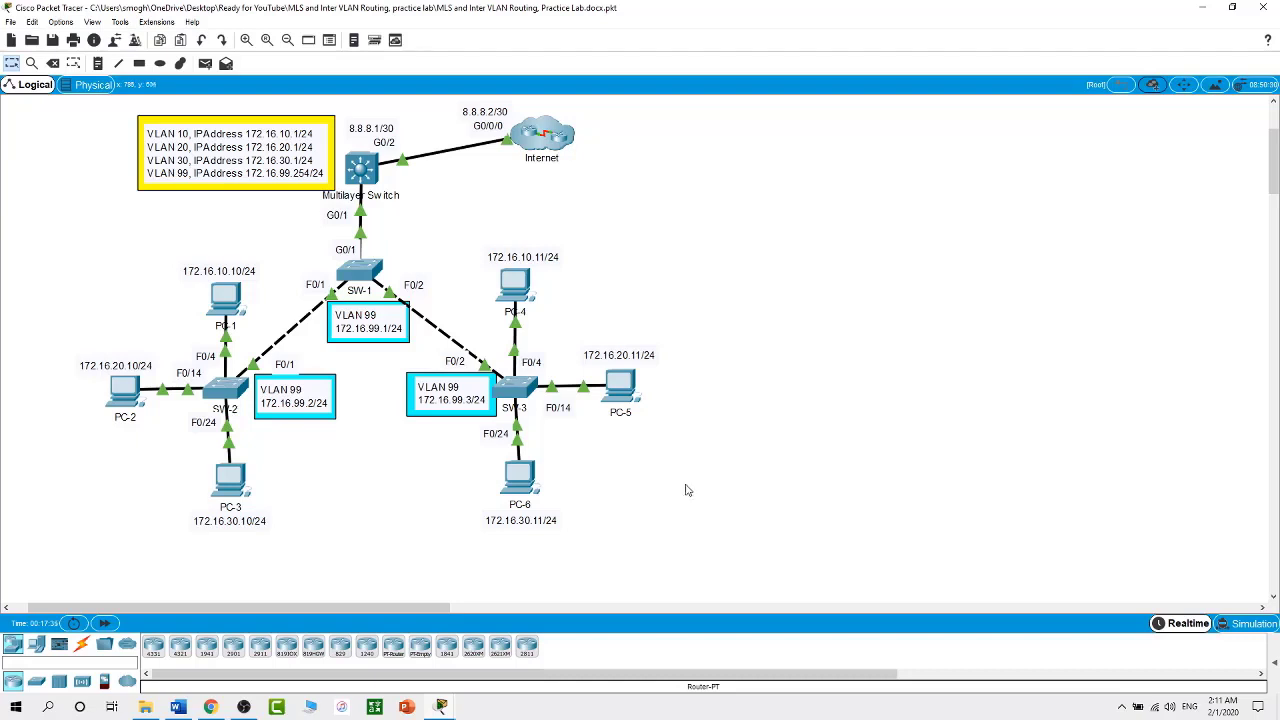
Open the command line of the central switch SW-1, enter global configuration mode and set its hostname to SW-1.
click(368, 271)
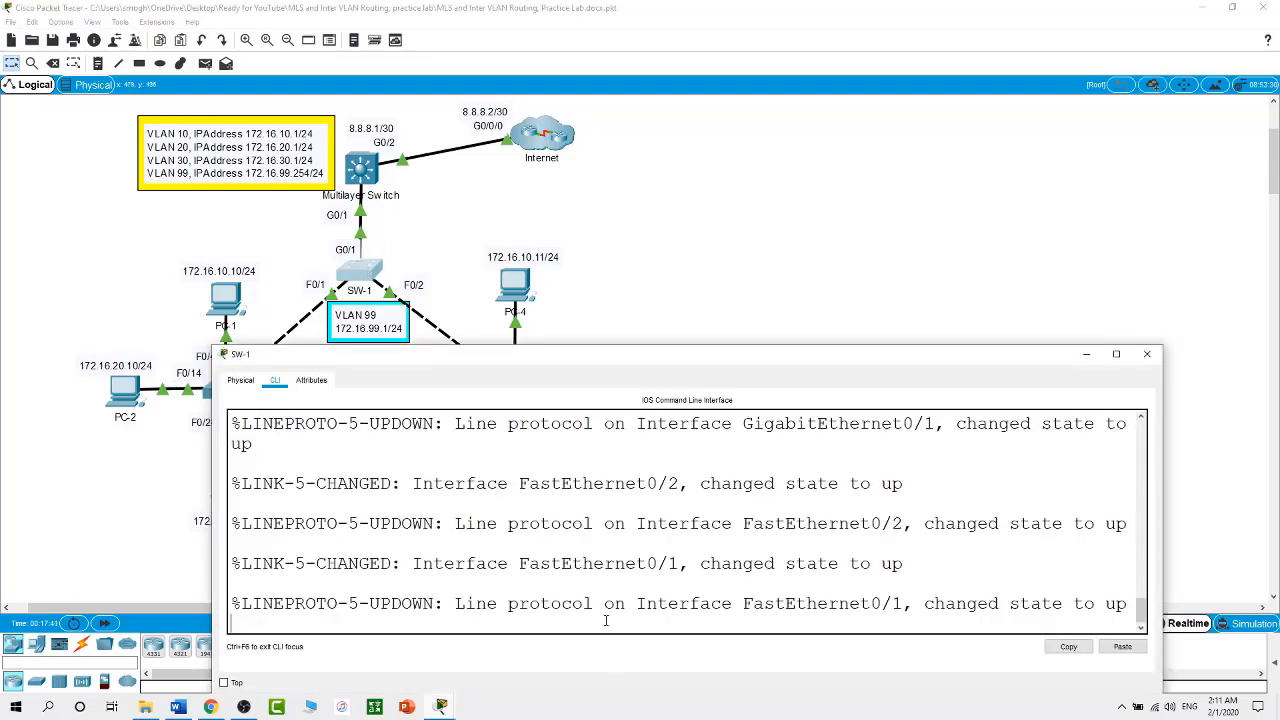
key(Return)
text(en)
key(Return)
text(conf t)
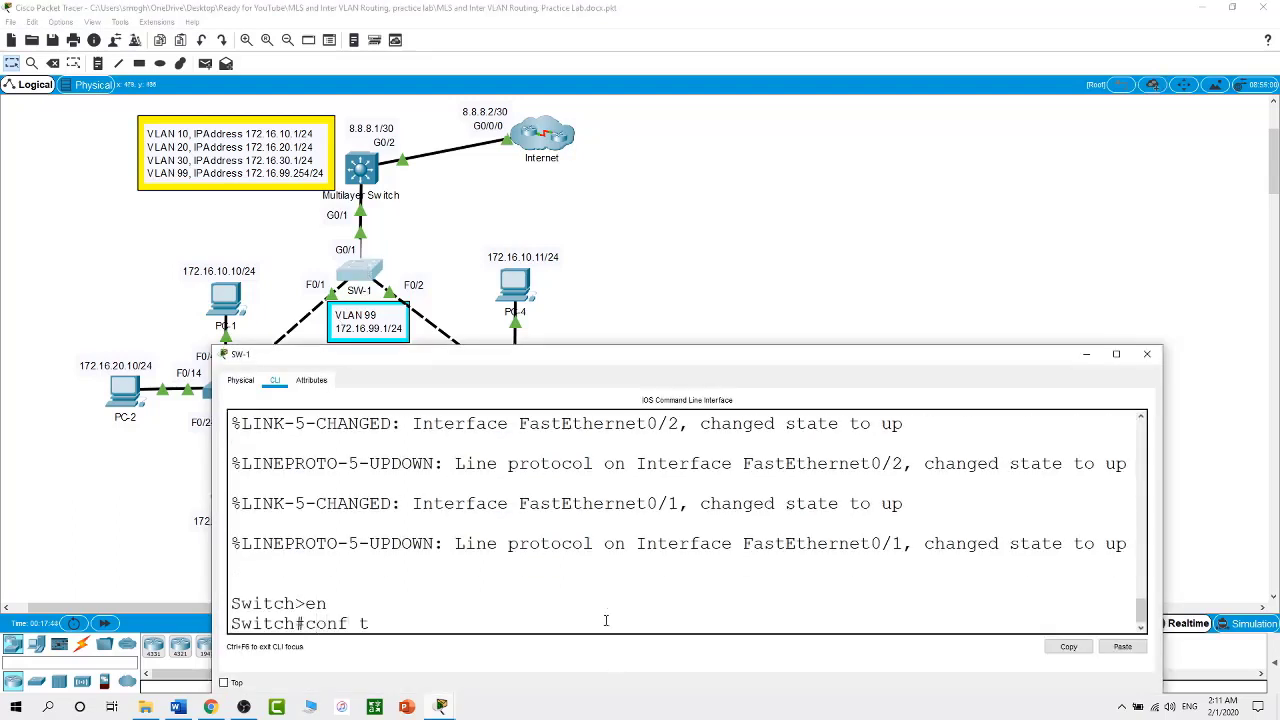
key(Return)
text(hos)
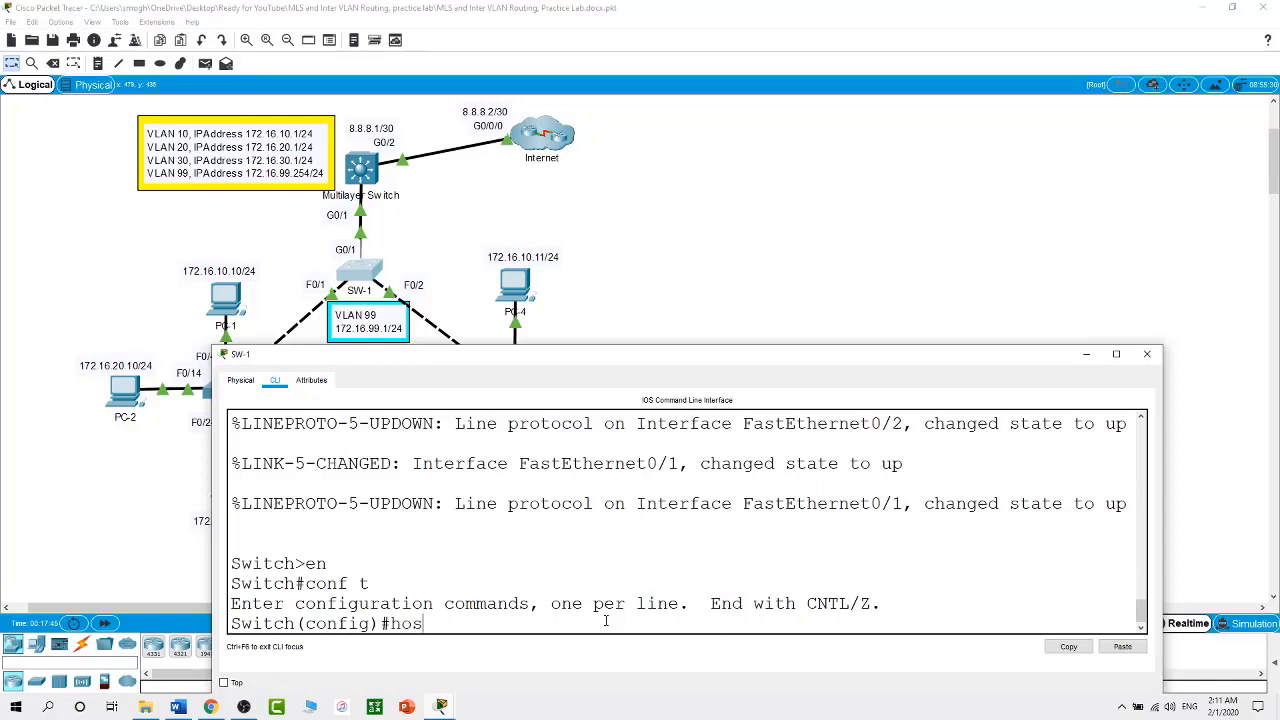
text(tname SW-1)
key(Return)
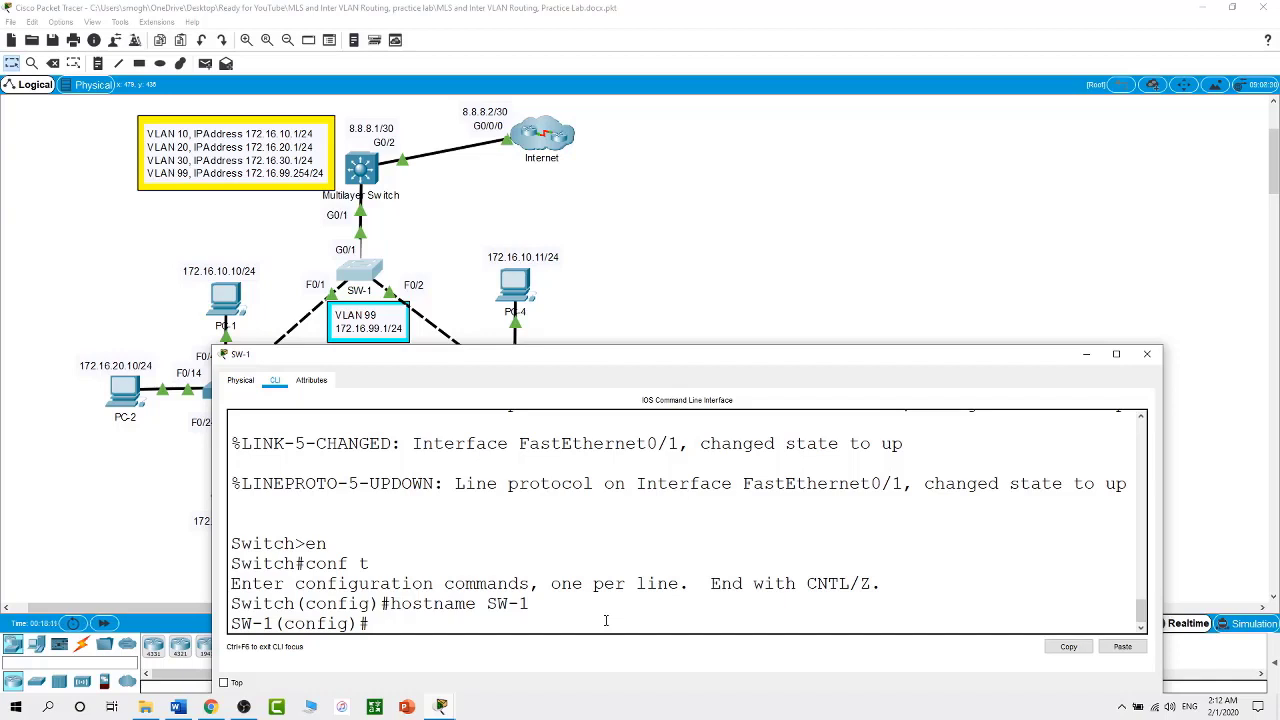
Create VLAN 10 on SW-1 and name it Users.
text(vlan 10)
key(Return)
text(name)
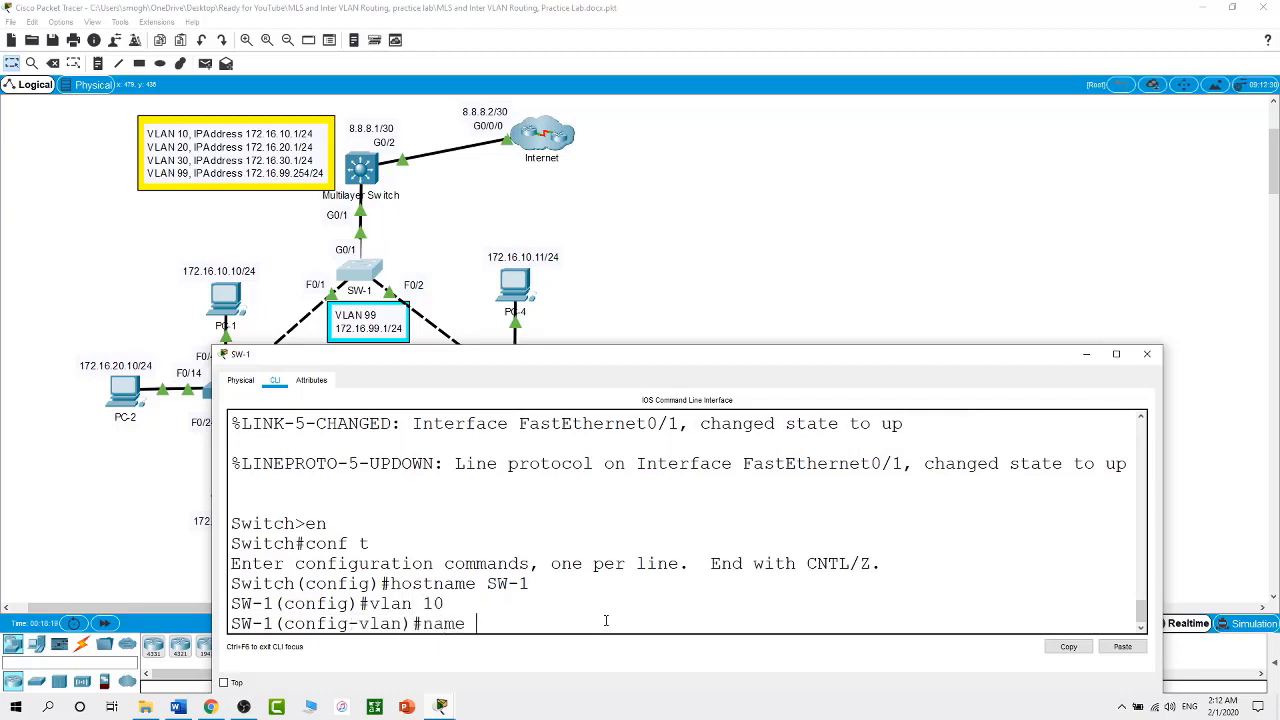
text( Users)
key(Return)
Create VLAN 20 on SW-1 and name it Admins.
text(vl)
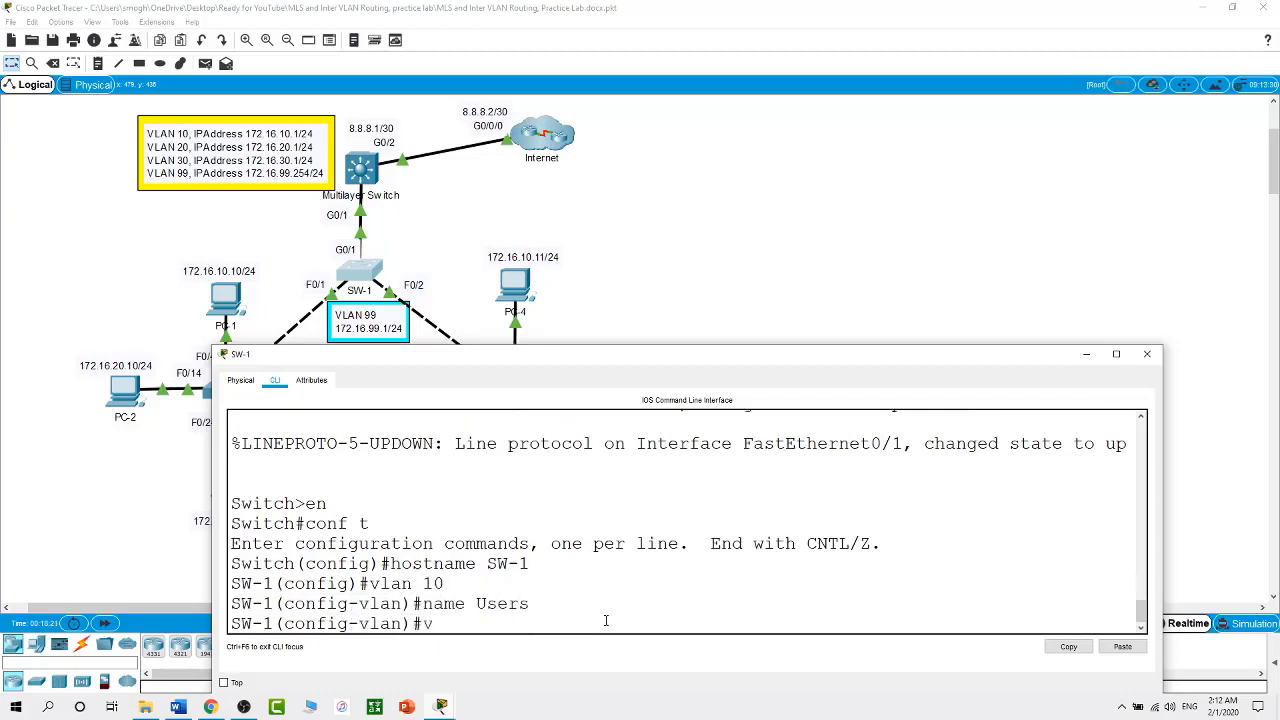
text(an)
key(BackSpace)
key(BackSpace)
key(BackSpace)
text(lan 20)
key(Return)
text(name )
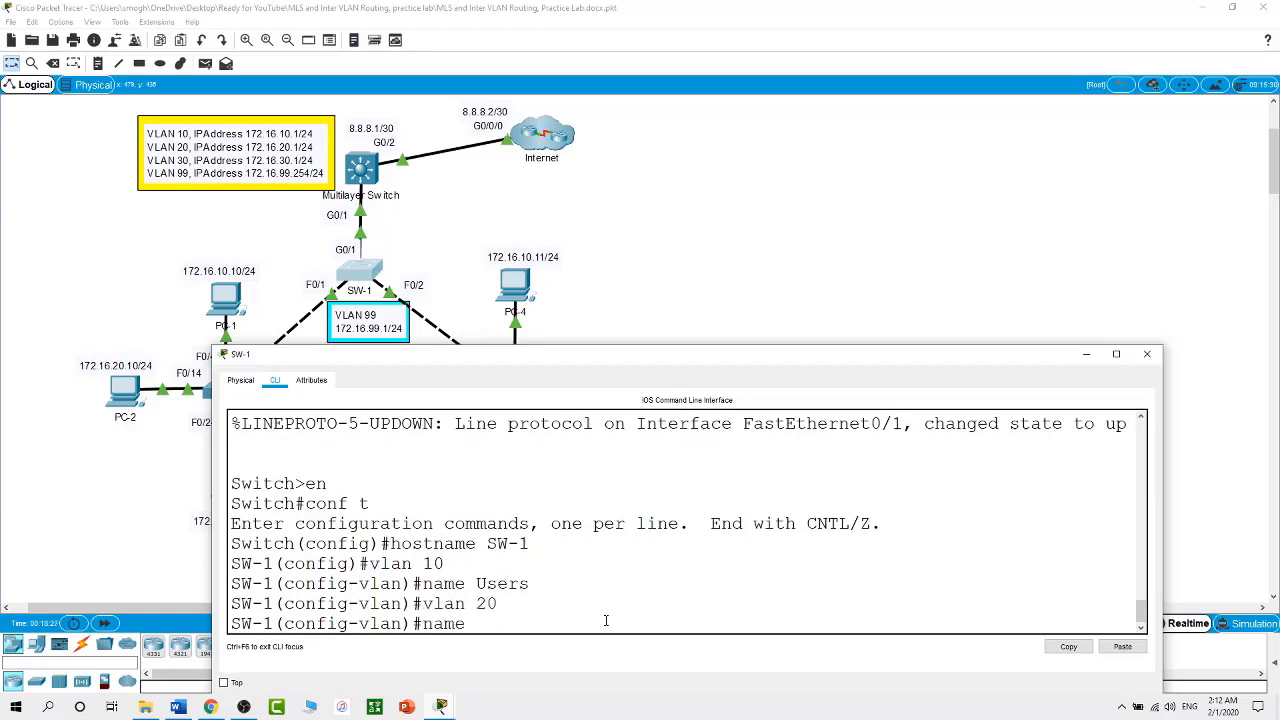
text(Admins)
key(Return)
Create VLAN 30 on SW-1 and name it Guests.
text(vlan)#vlan)
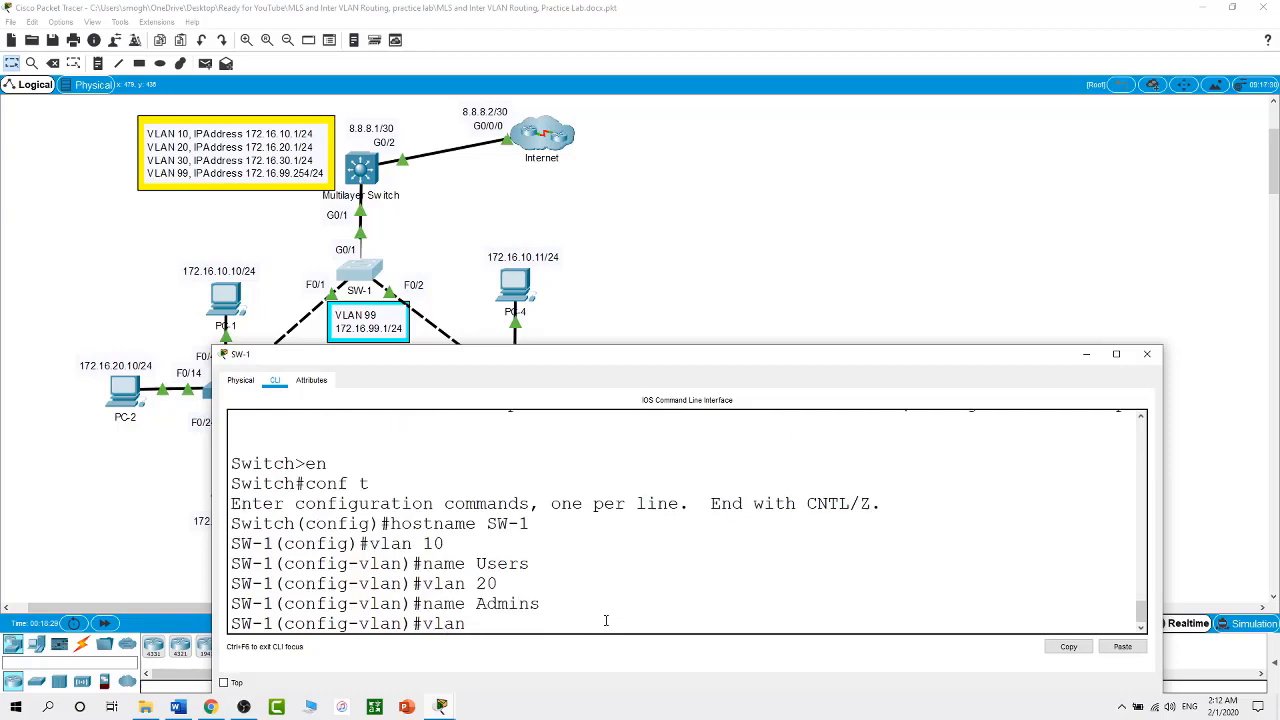
text( 30)
key(Return)
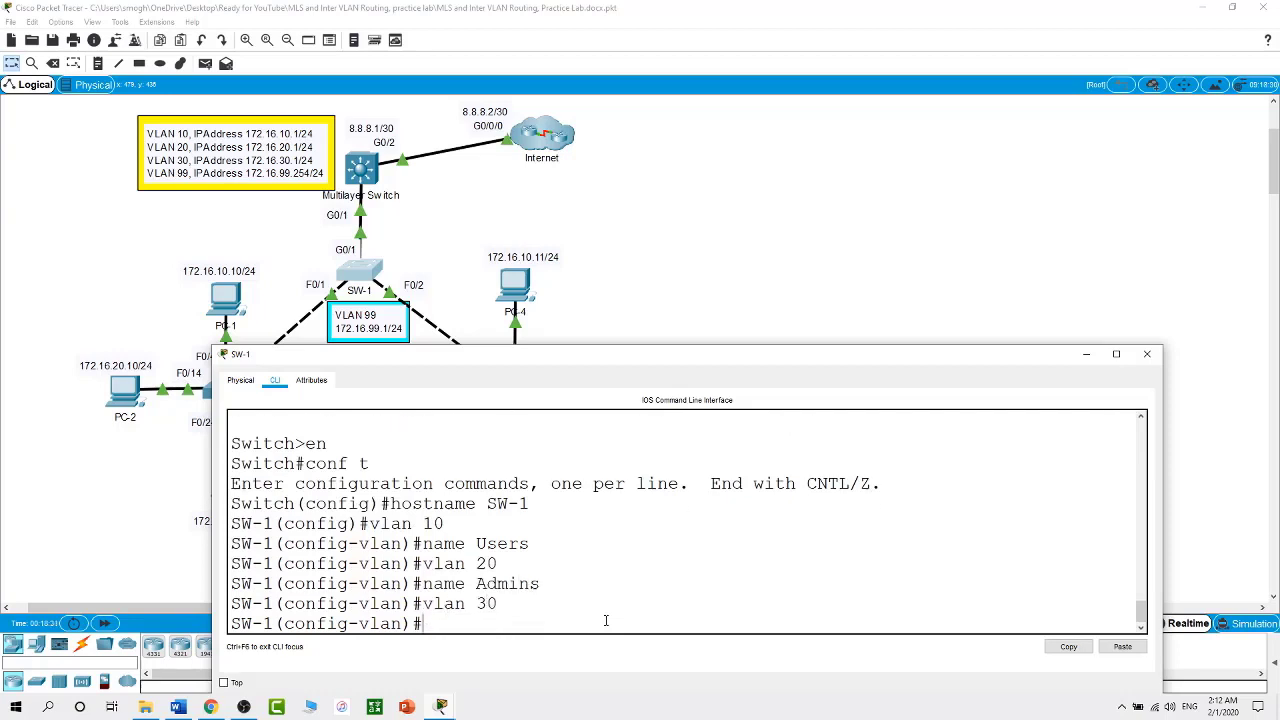
text(name Guests)
key(Return)
Create VLAN 99 on SW-1 and name it Mgmt.
text(vlan )
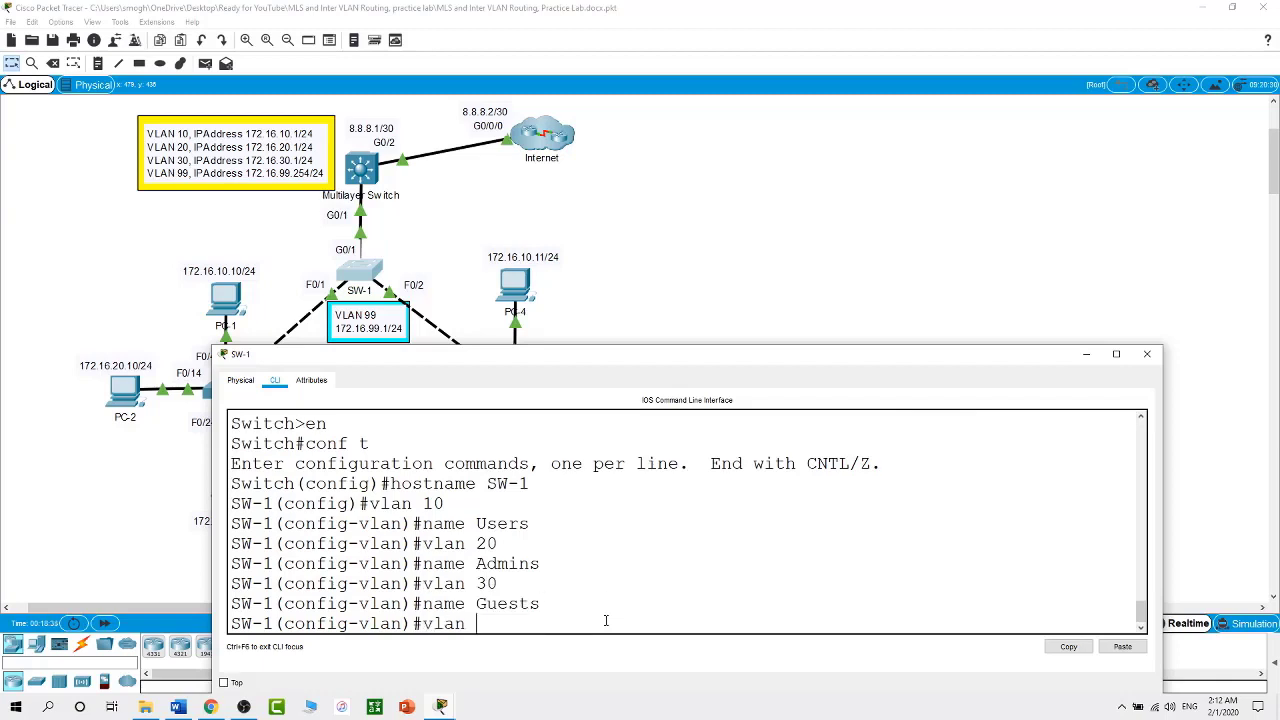
text(99)
key(Return)
text(nam)
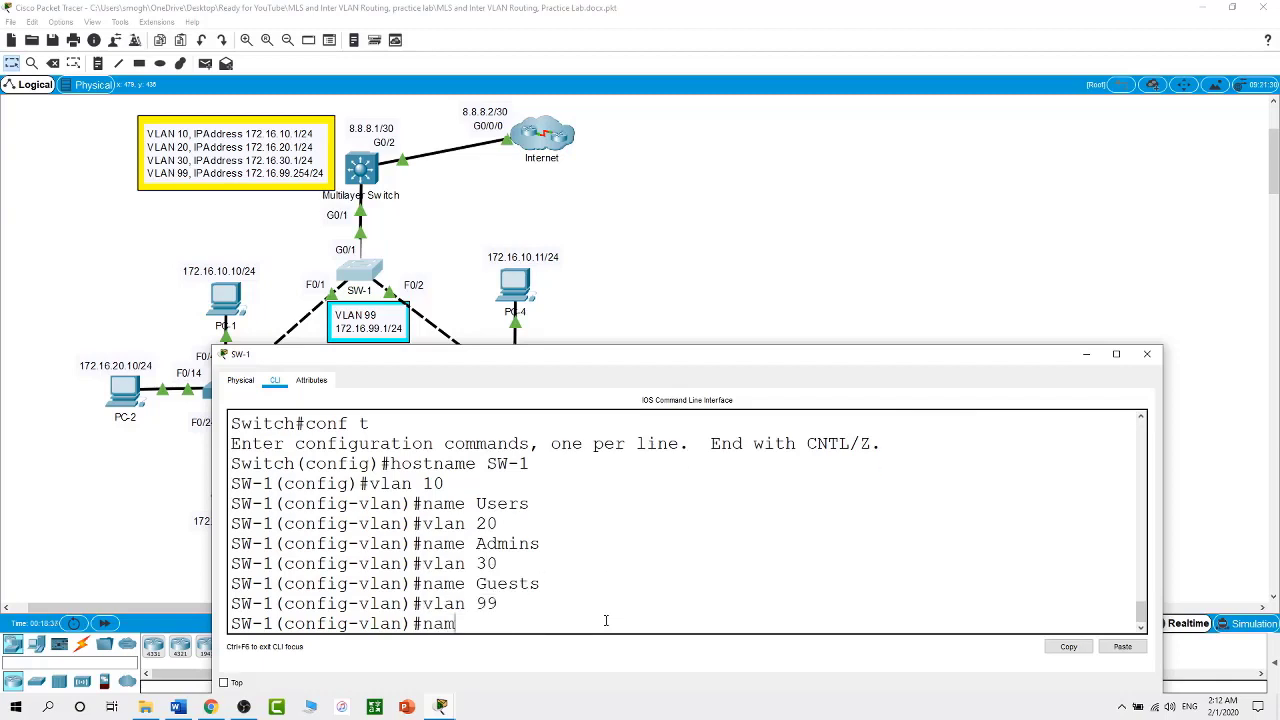
text(e Mgmt)
key(Return)
Create VLAN 999 on SW-1 without giving it a name.
text(vlan)#vlan)
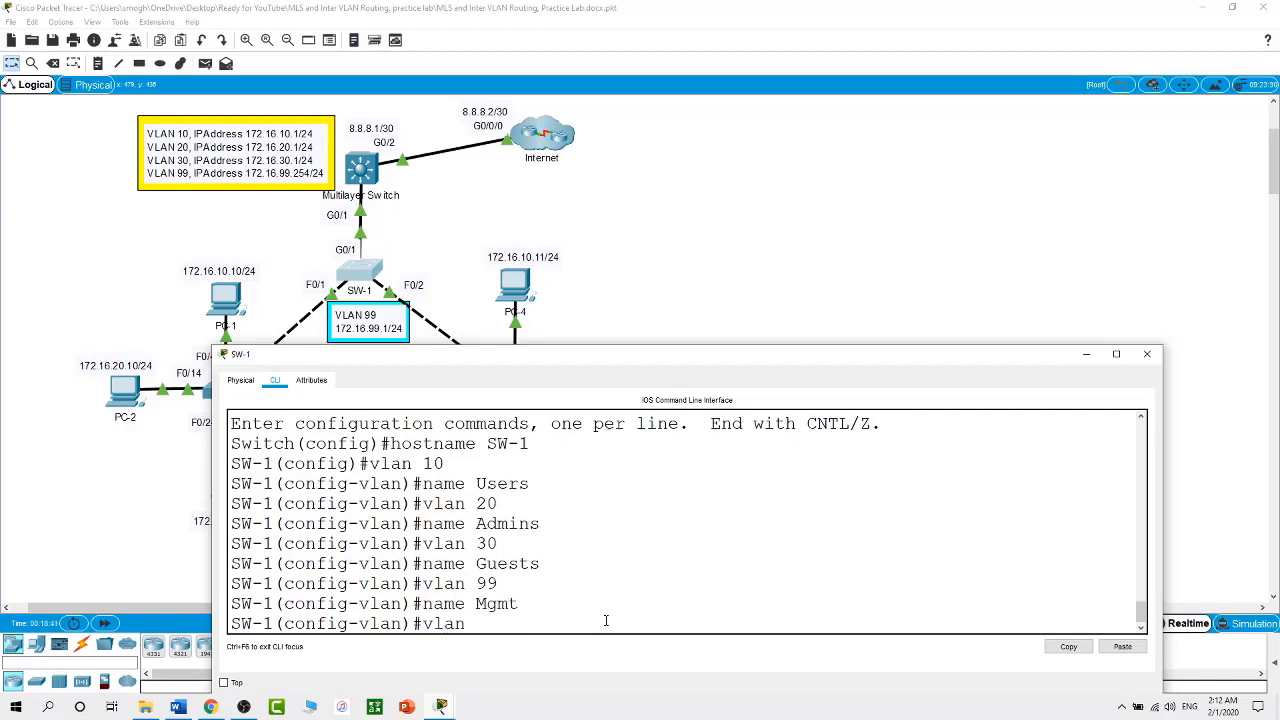
text( 999)
key(Return)
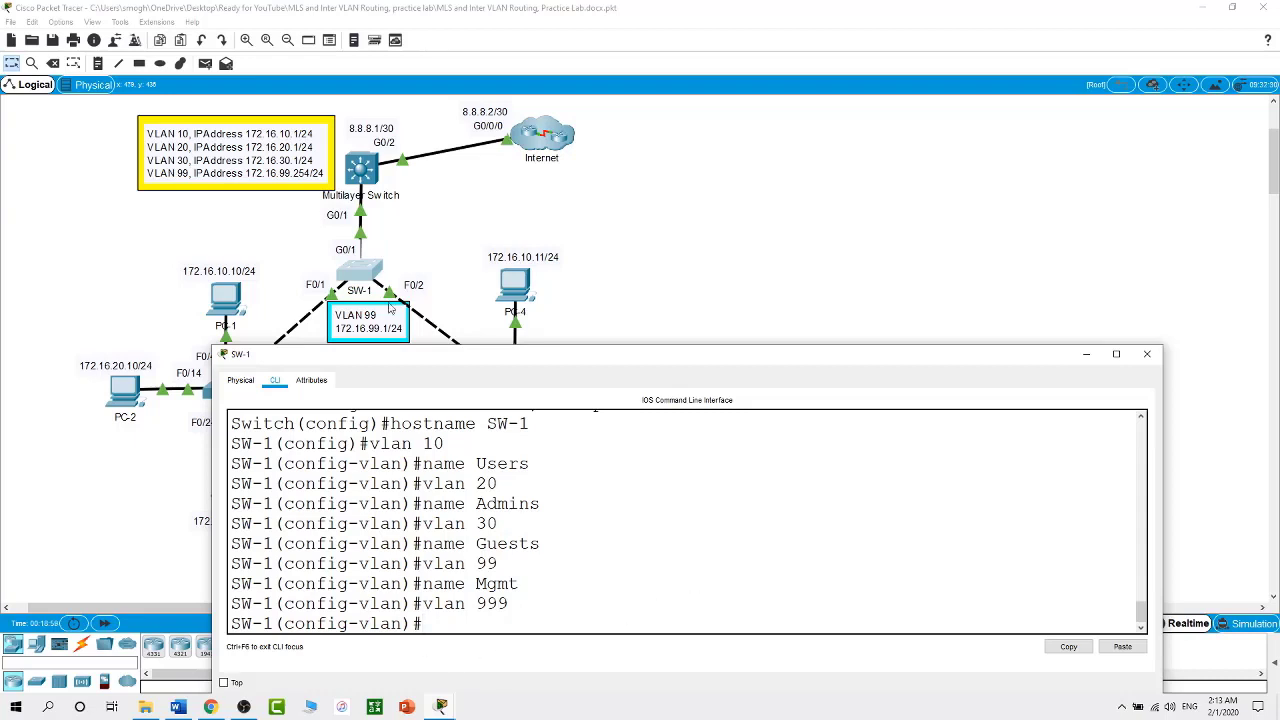
Set SW-1's interface range f0/1-2,g0/1 to trunk mode.
click(576, 288)
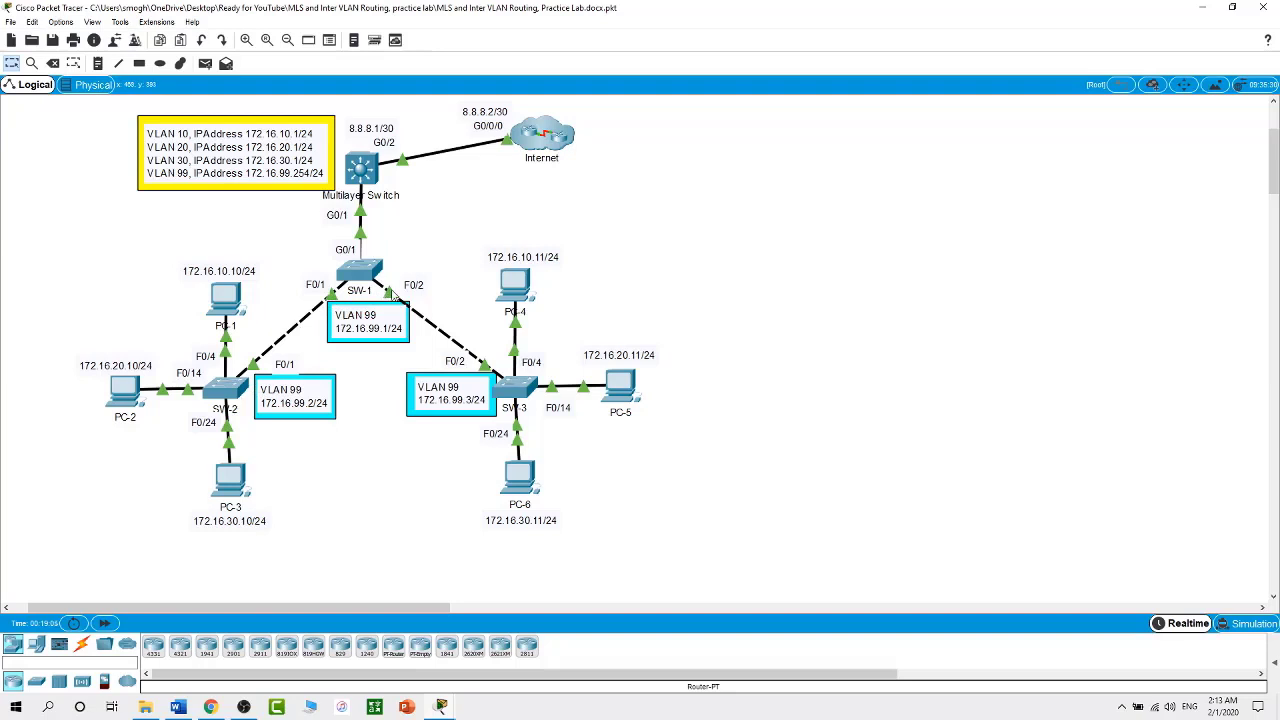
mouse_move(522, 383)
click(362, 273)
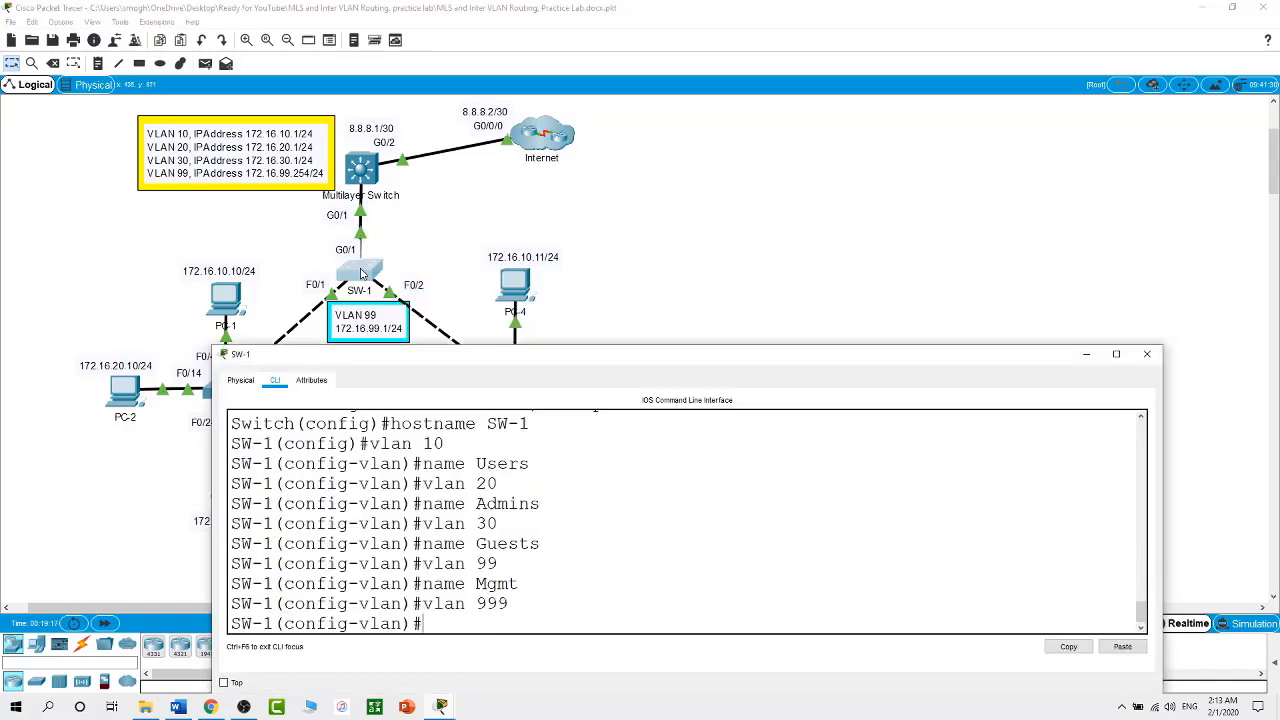
text(exit)
key(Return)
text(in)
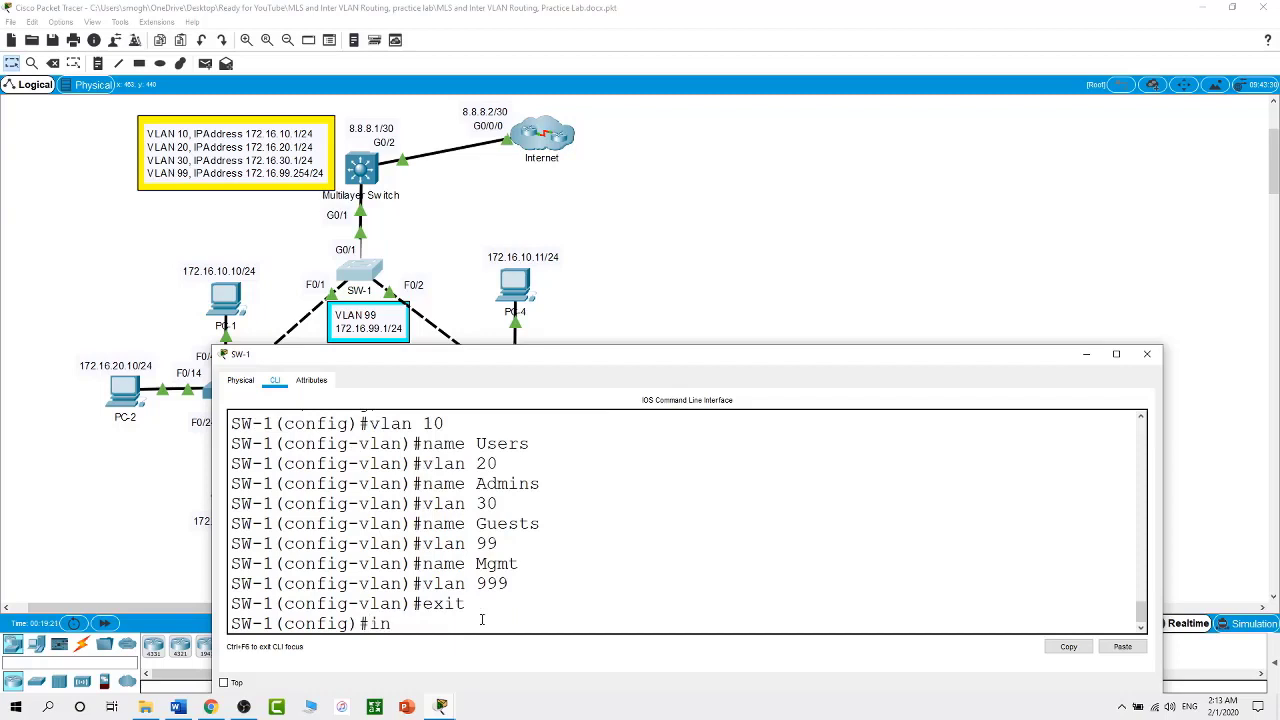
text(t range f0/1-2,g0/1)
key(Return)
text(swi)
key(Tab)
text(mo)
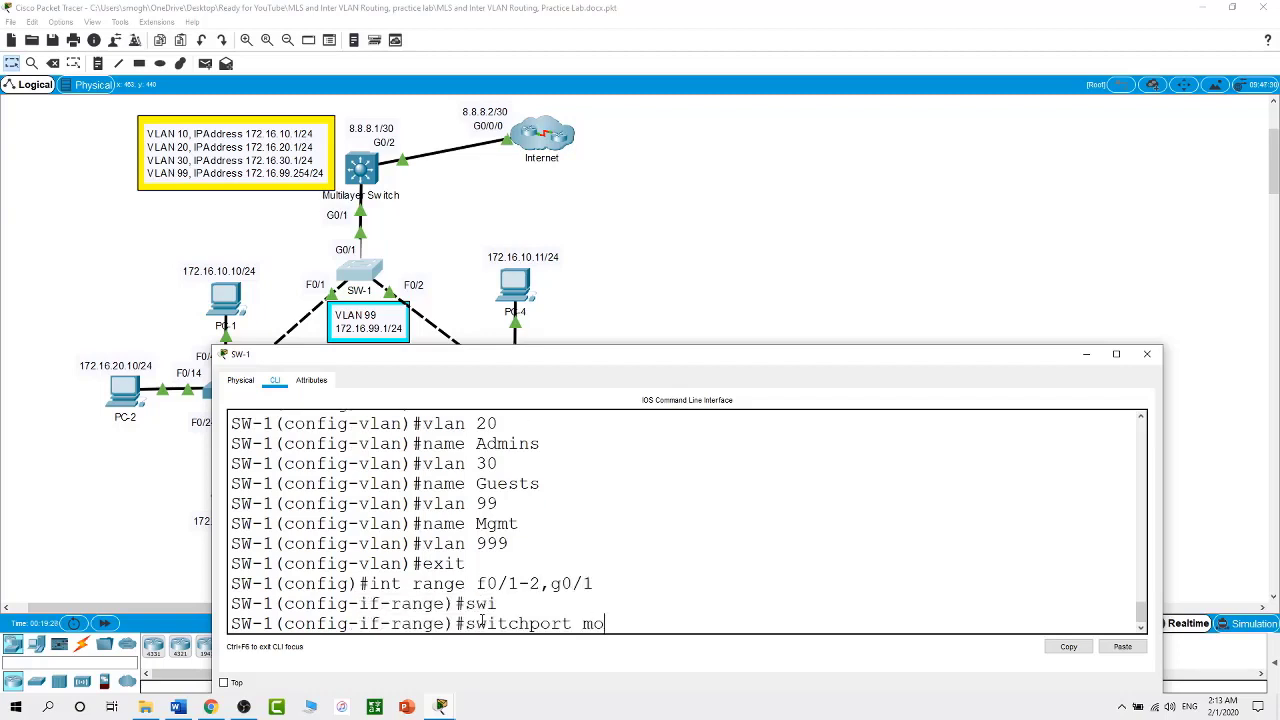
key(Tab)
text(tr)
key(Tab)
key(Return)
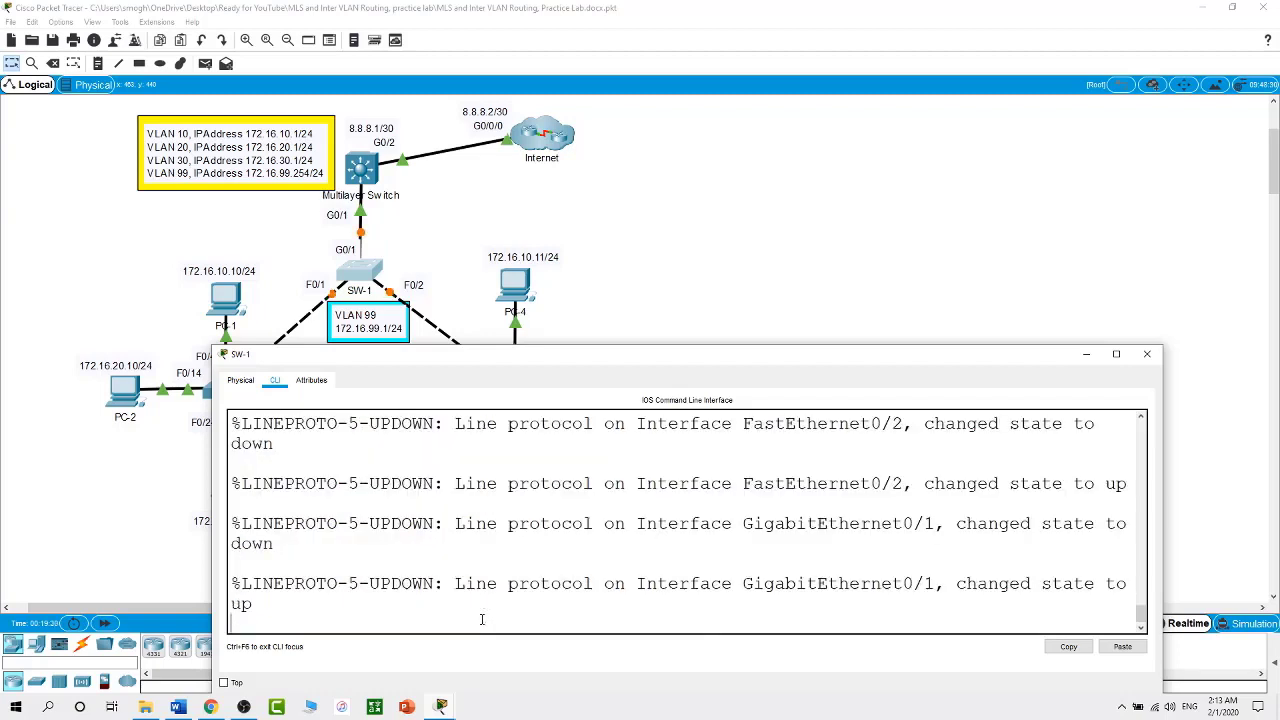
key(Return)
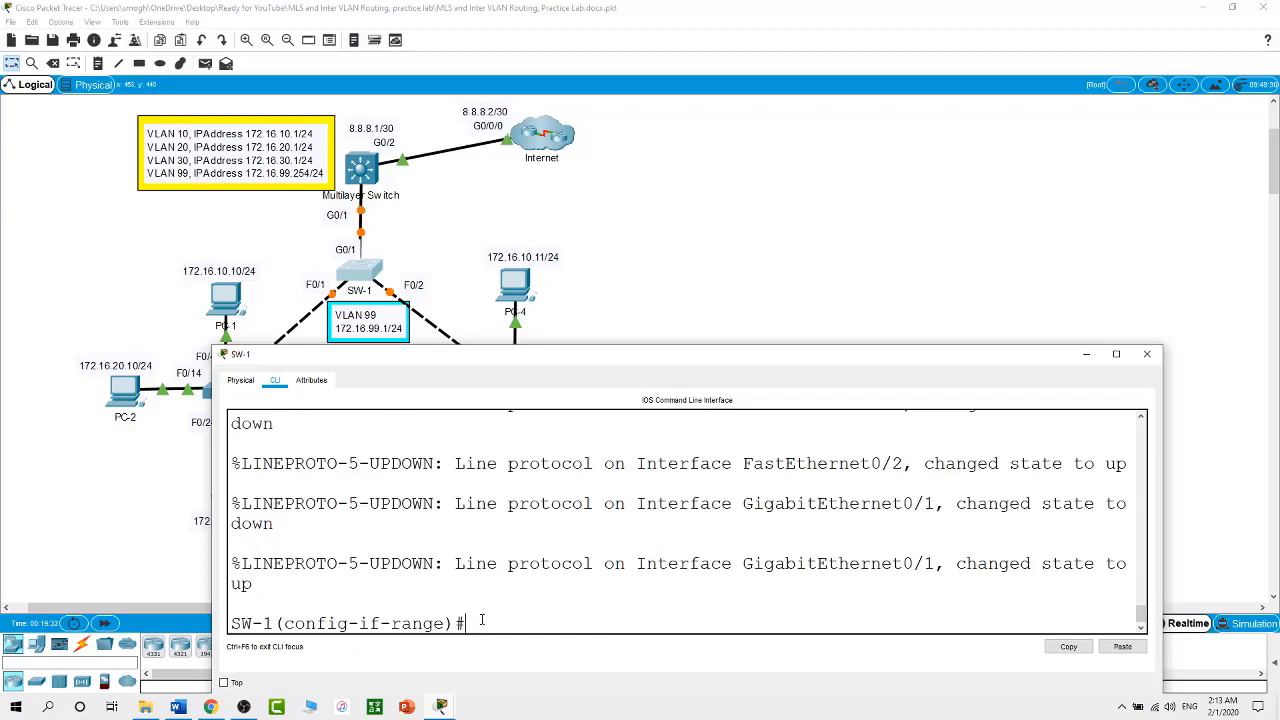
Try to set the selected SW-1 ports' trunk native VLAN with the command switchport trunk native 999.
text(swi)
key(Tab)
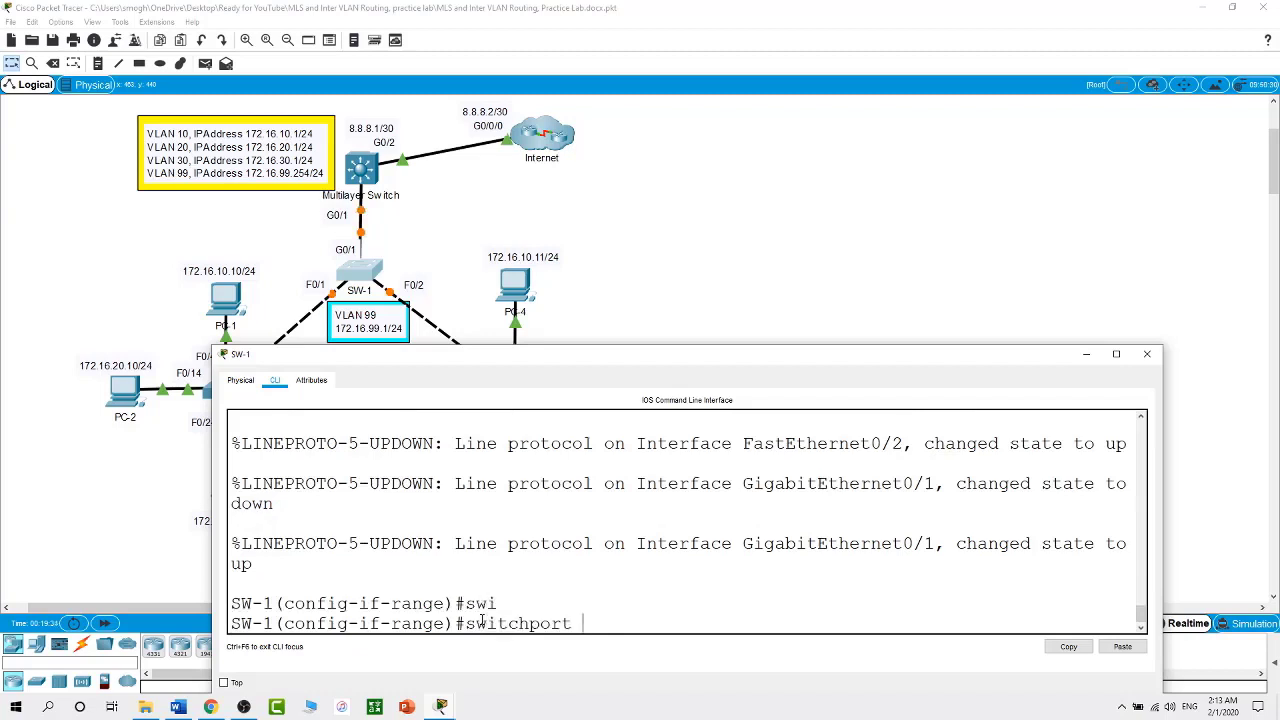
text(s)
key(BackSpace)
text(tr)
key(Tab)
text(n)
key(Tab)
text(999)
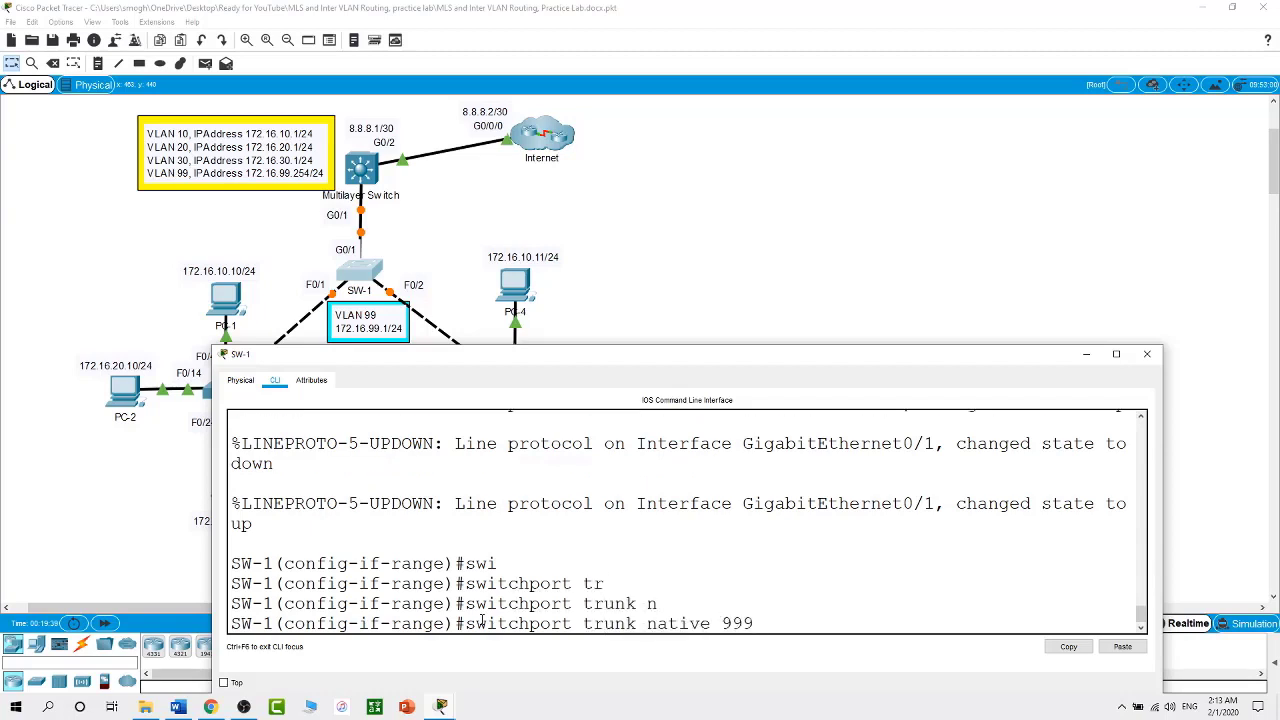
key(Return)
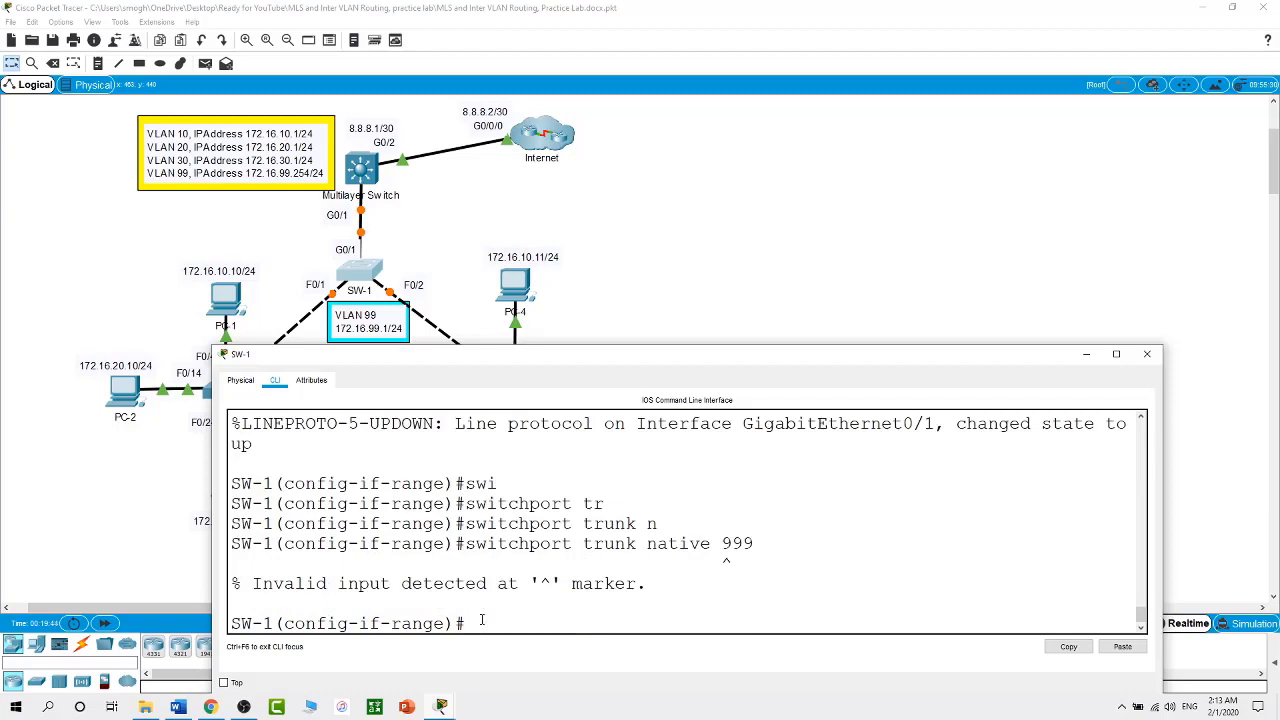
Set VLAN 999 as the native VLAN on SW-1's trunk ports f0/1-2 and g0/1, and leave interface range configuration.
key(Up)
key(BackSpace)
key(BackSpace)
key(BackSpace)
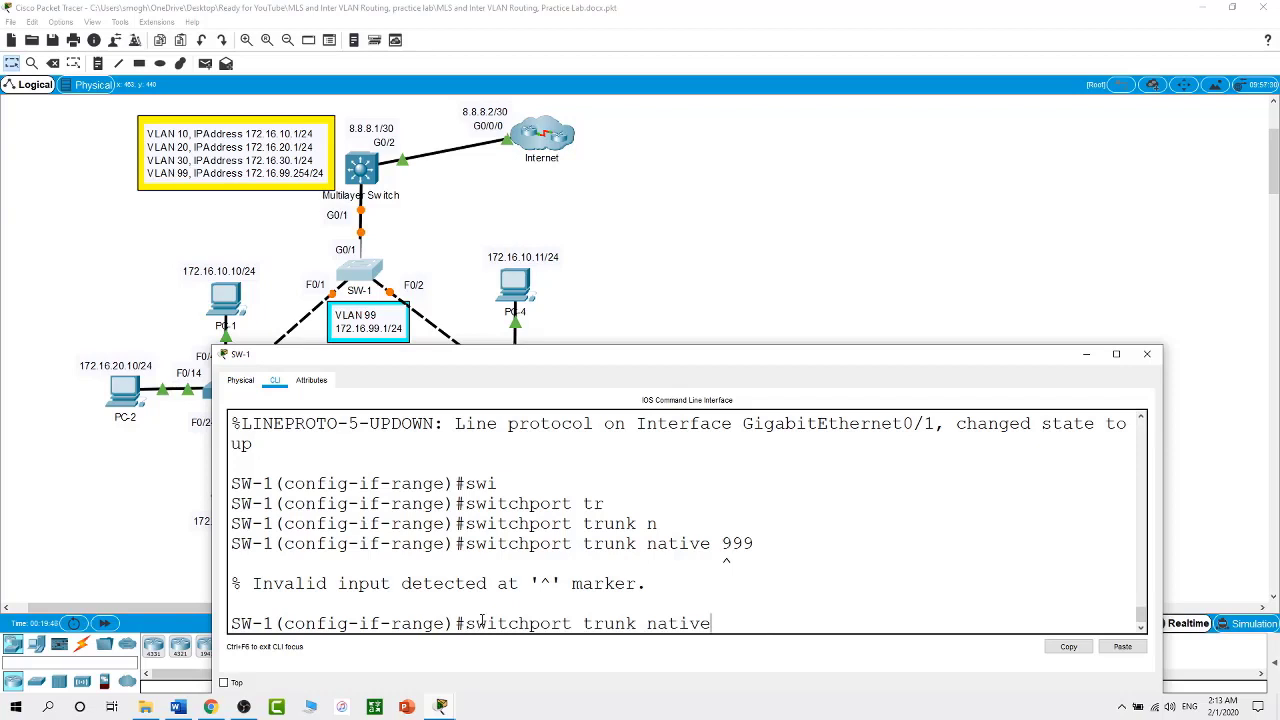
text(vlan 999)
key(Return)
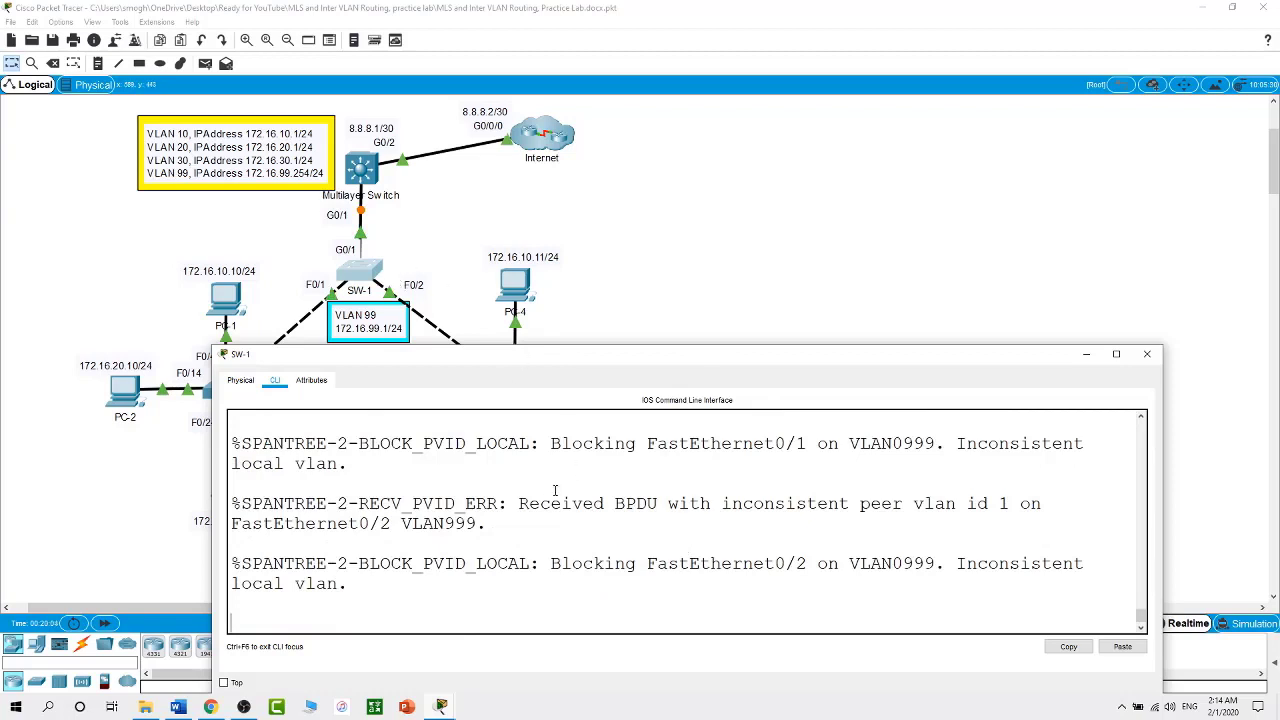
click(444, 254)
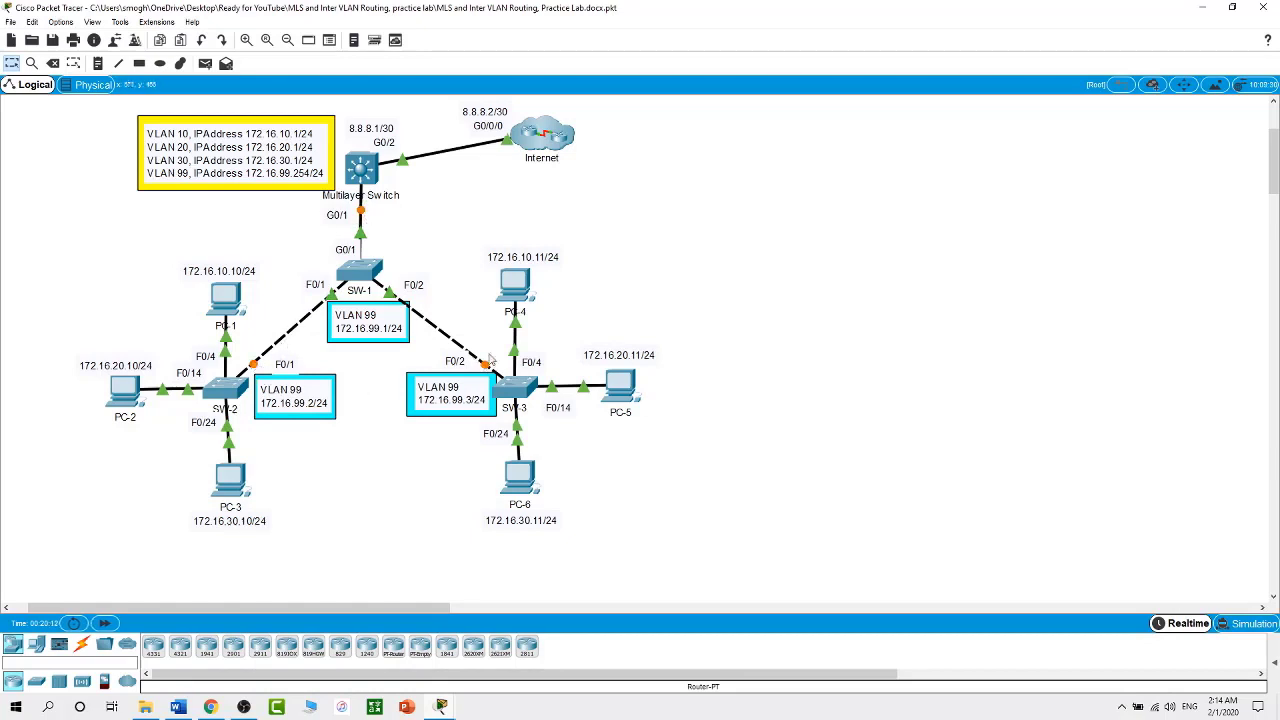
click(378, 270)
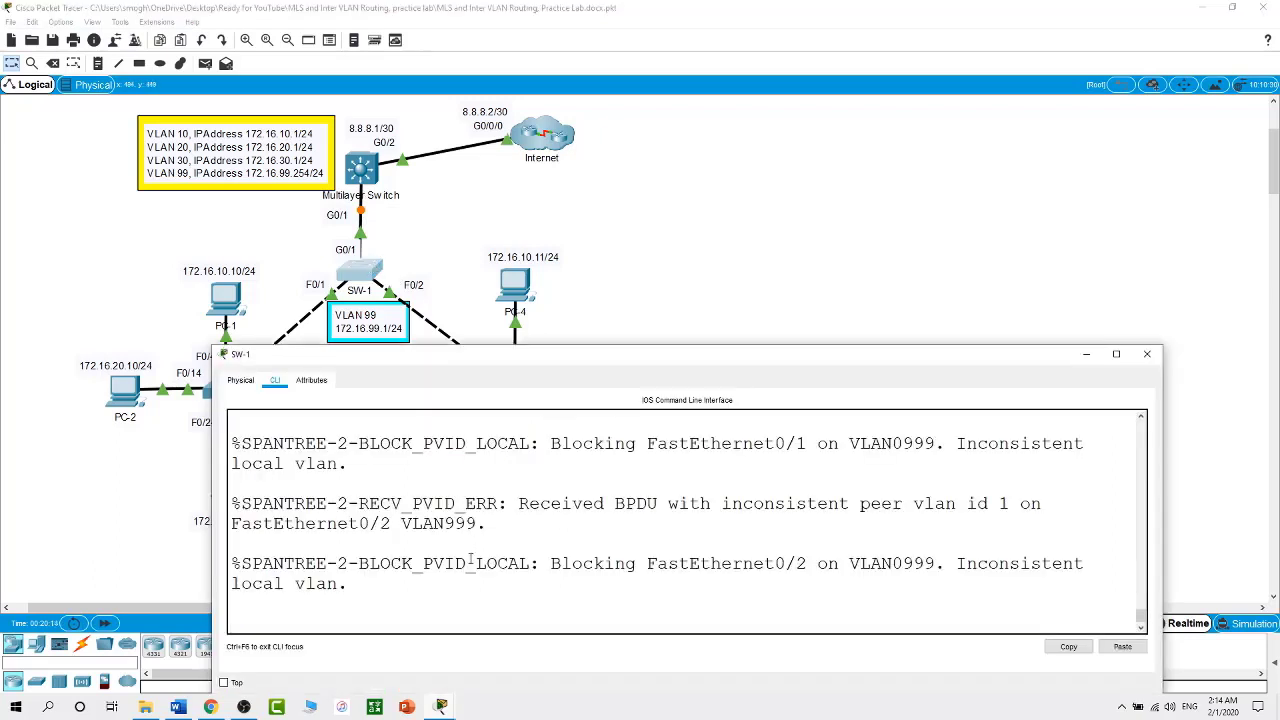
key(Return)
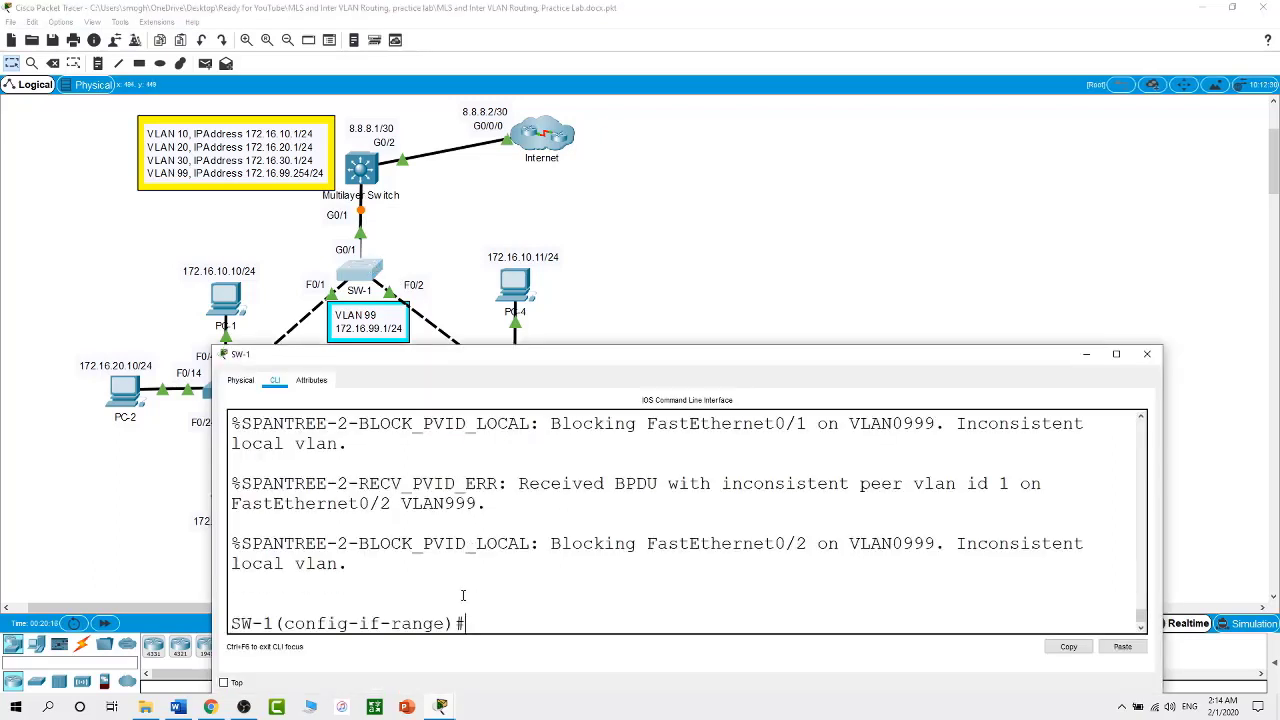
text(exit)
key(Return)
Assign IP address 172.16.99.1 with mask 255.255.255.0 to SW-1's VLAN 99 interface.
text(int vlan )
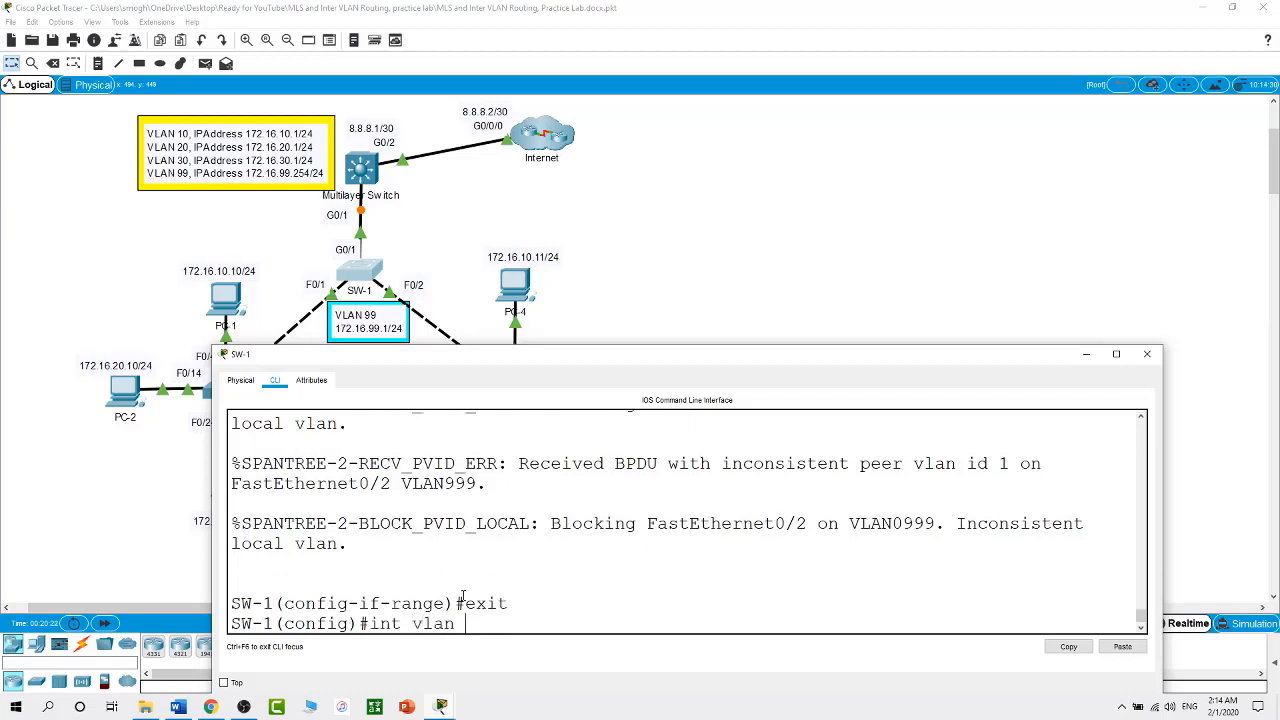
text(99)
key(Return)
text(ig-if)#i)
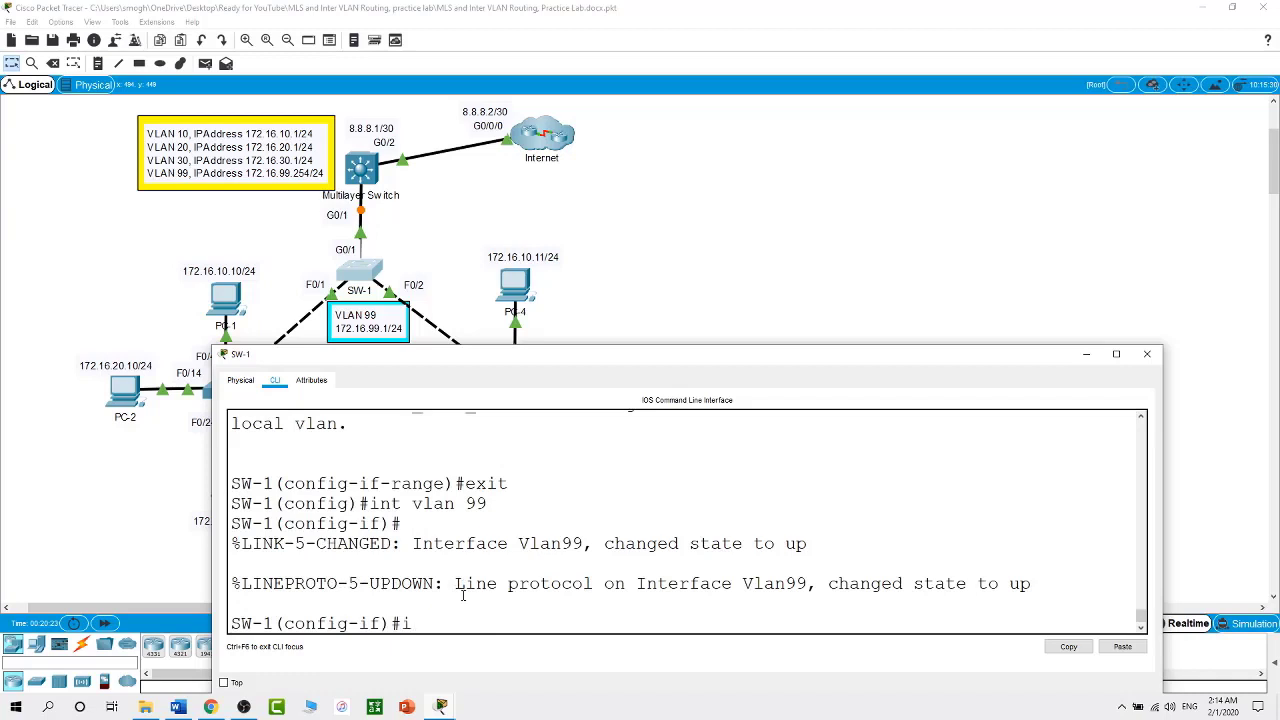
text(p address 172.16.)
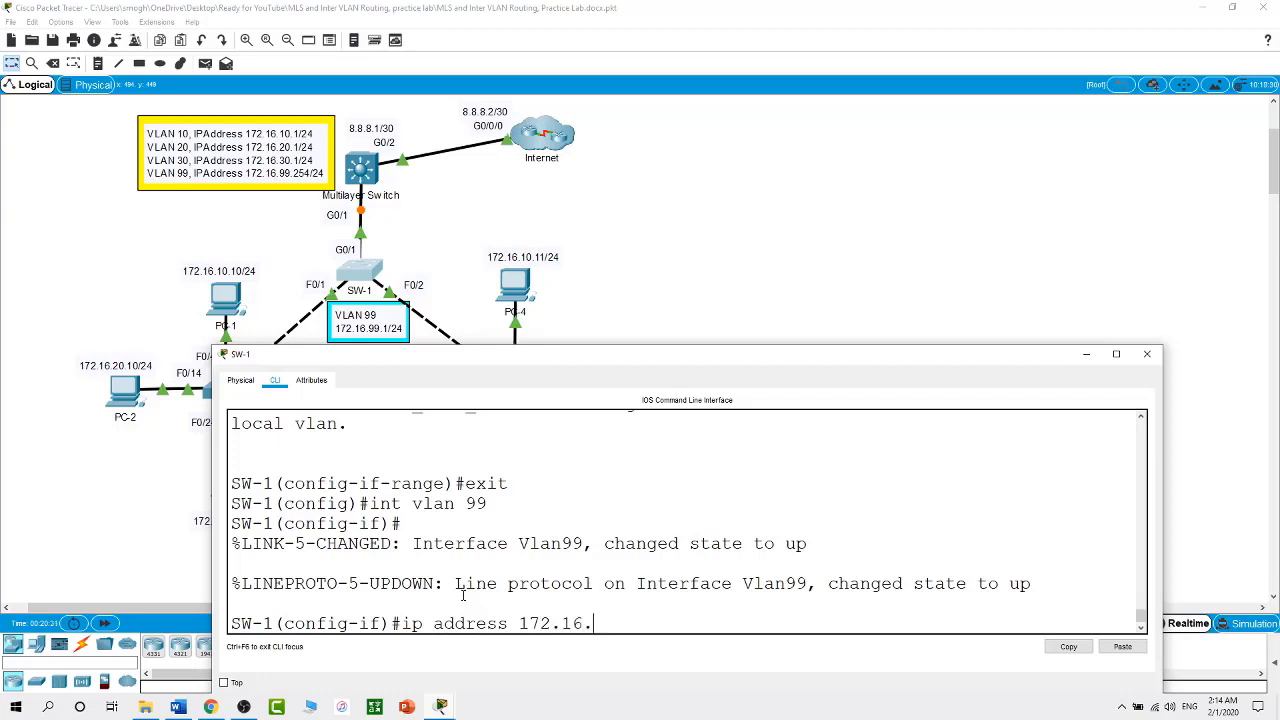
text(99.1 255.255.2550)
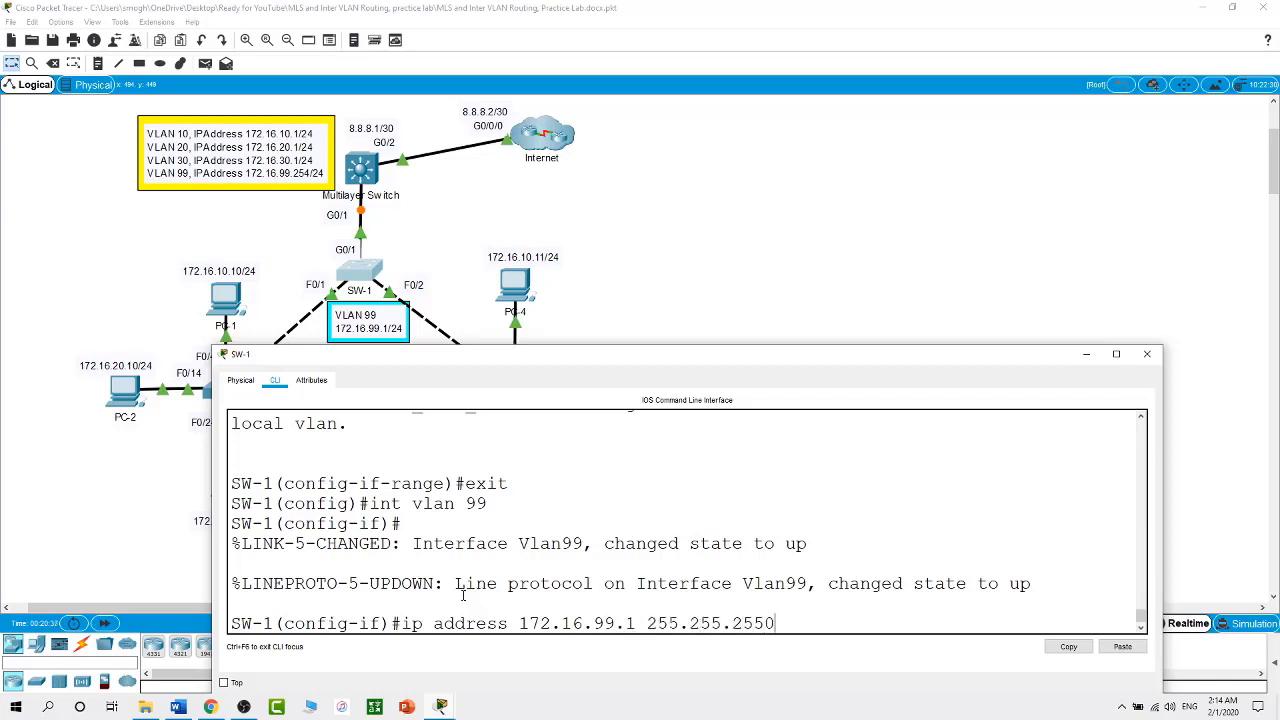
key(BackSpace)
text(.0)
key(Return)
text(exit)
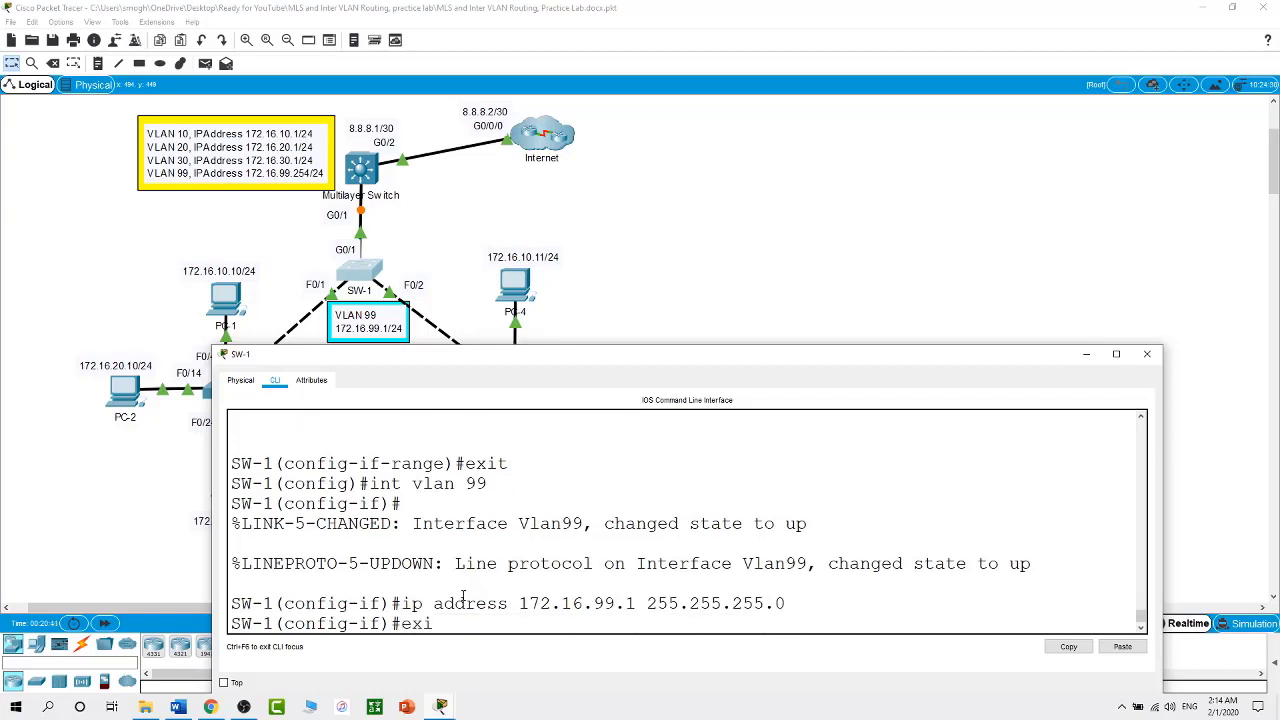
key(Return)
Set SW-1's default gateway to 172.16.99.254.
text(ip de)
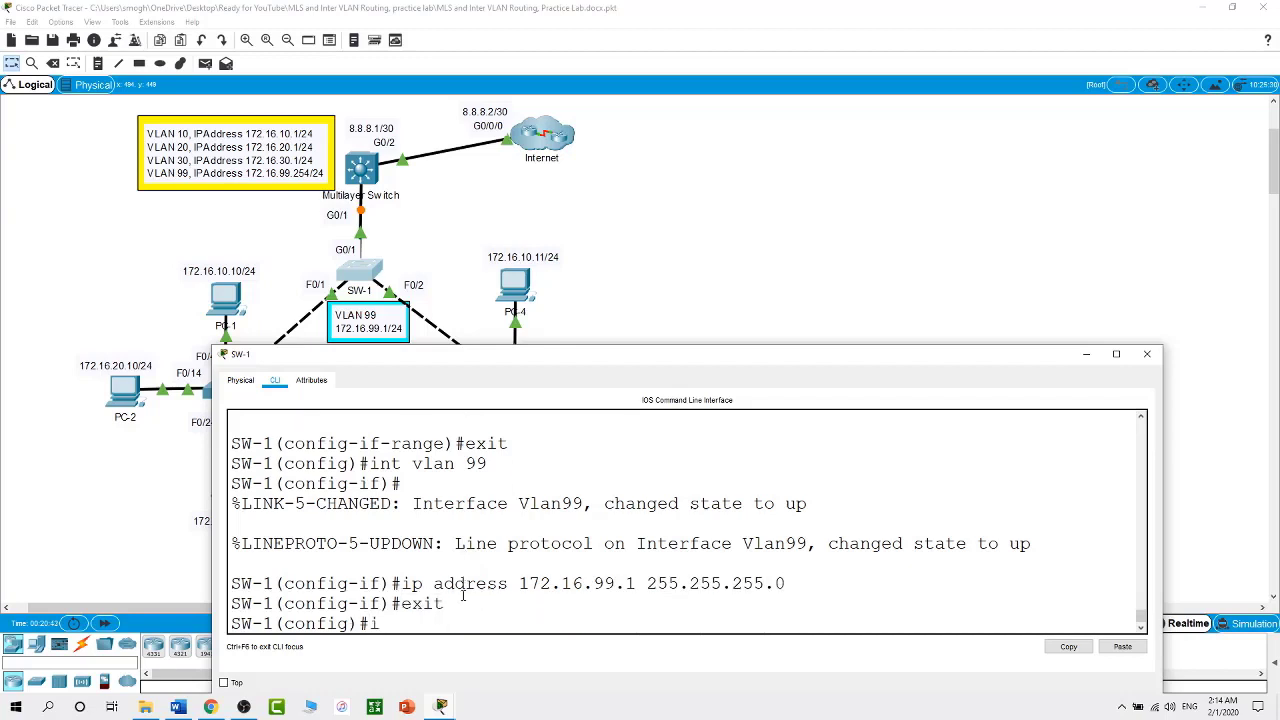
key(Tab)
text(17)
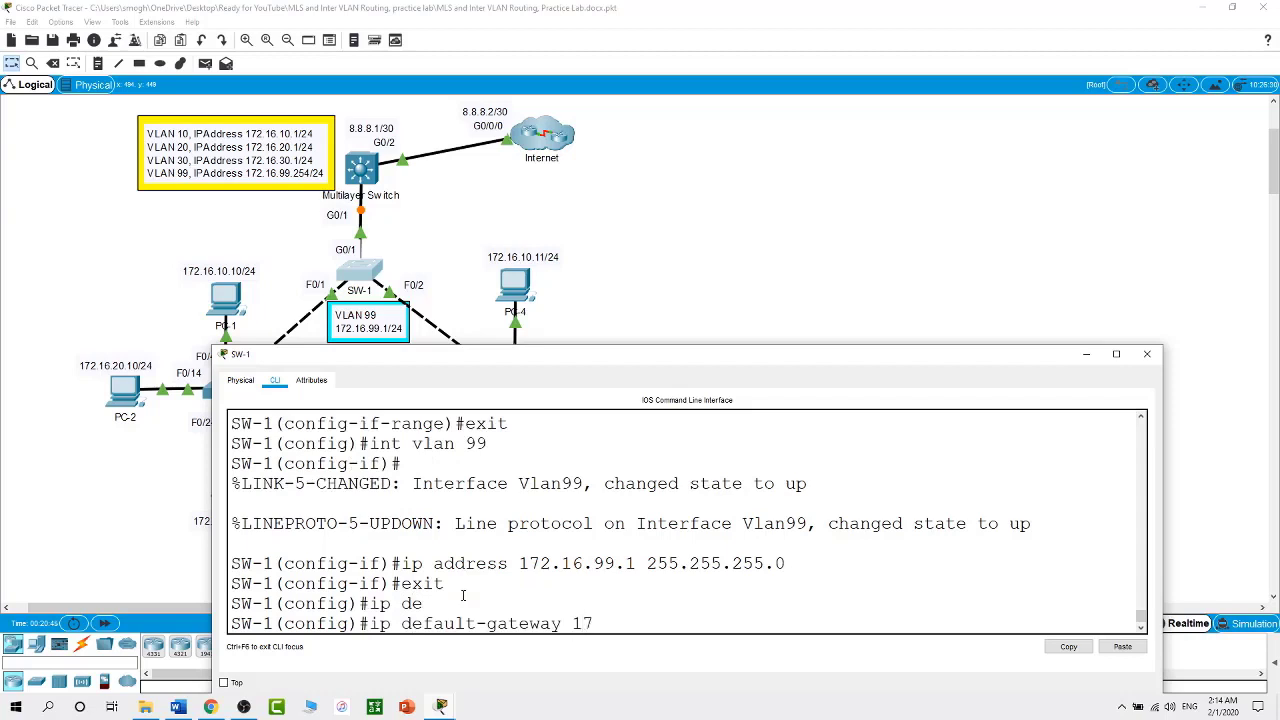
text(2.16.99.254)
key(Return)
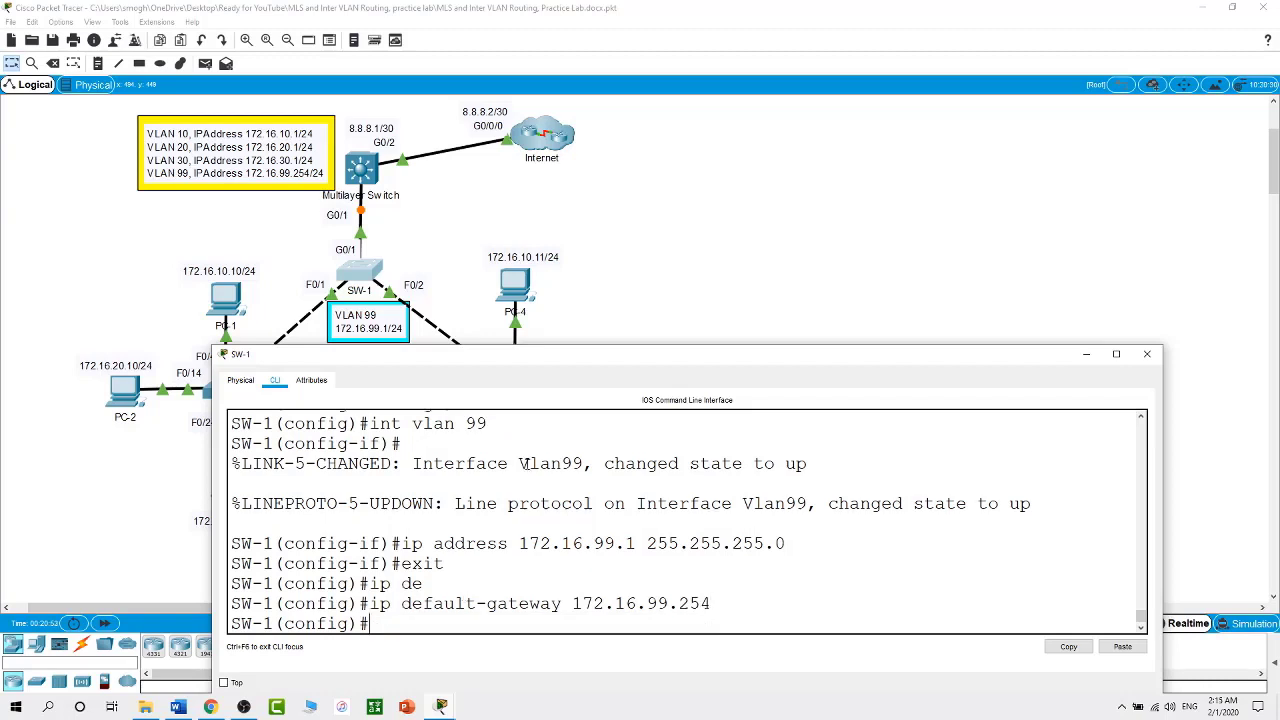
Open SW-2's command line, enter global configuration mode and set the hostname to SW-2.
click(729, 272)
click(226, 382)
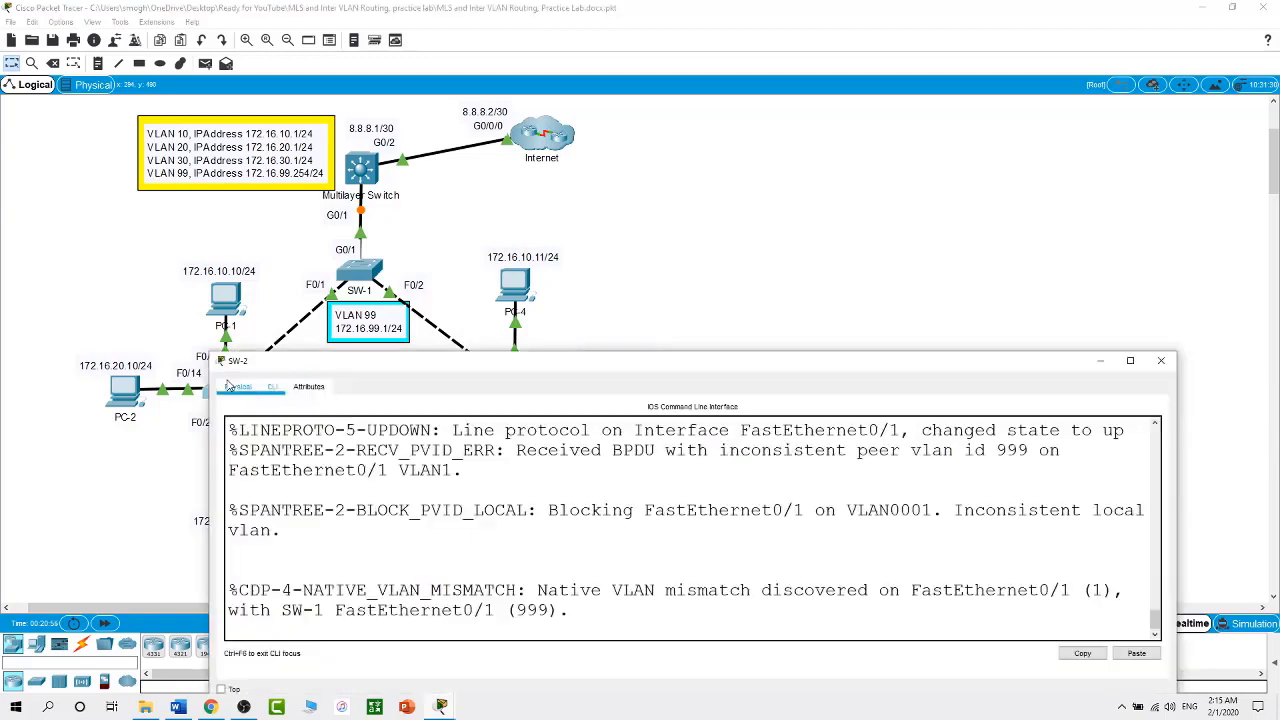
key(Return)
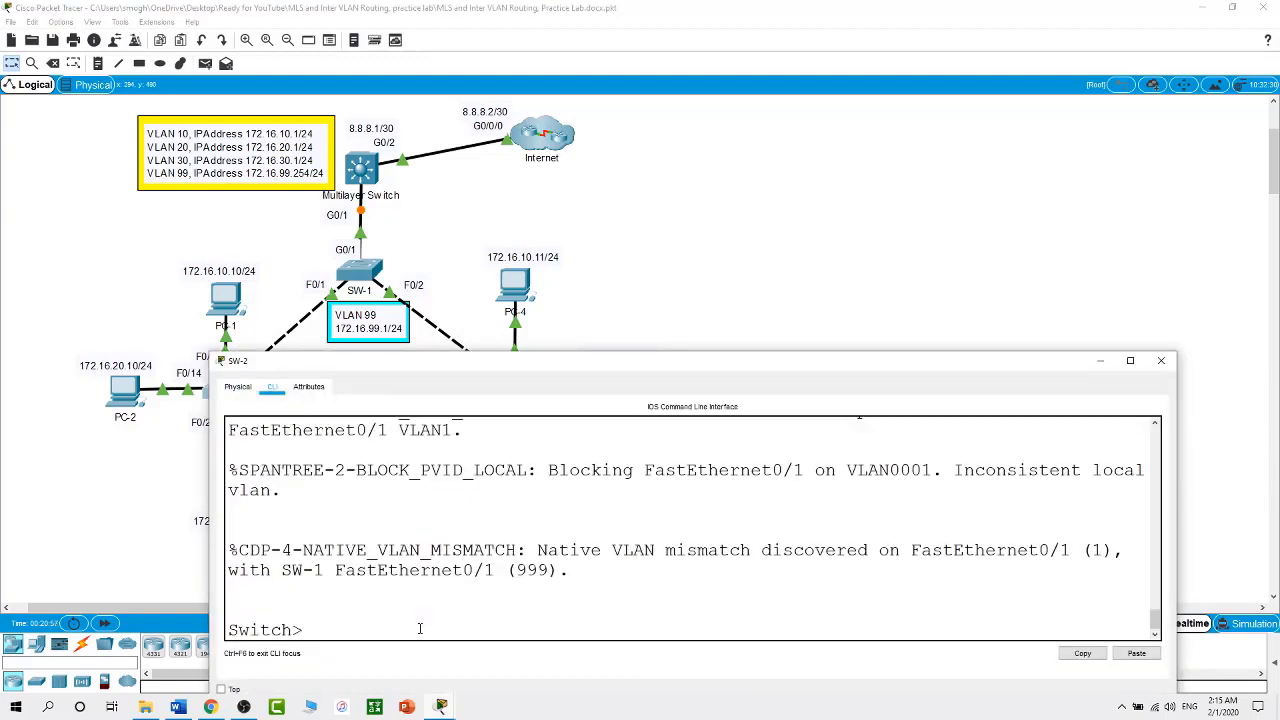
text(en)
key(Return)
text(conf t)
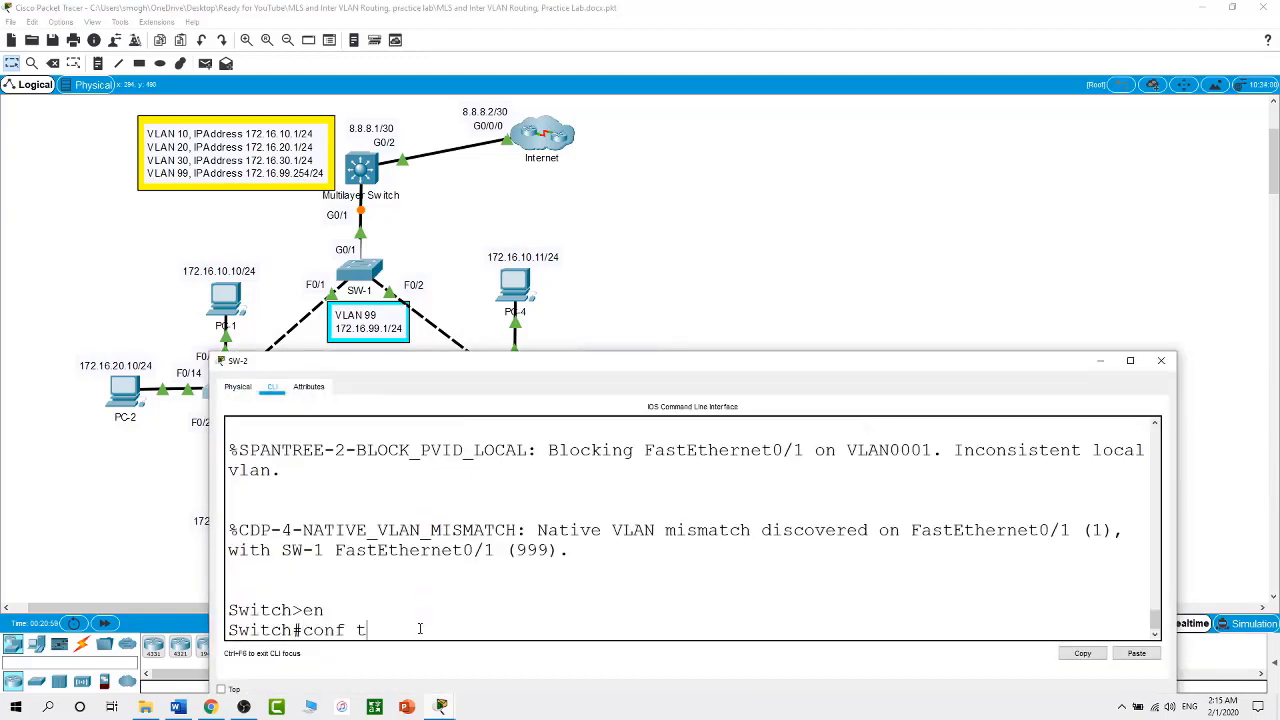
key(Return)
text(hostname)
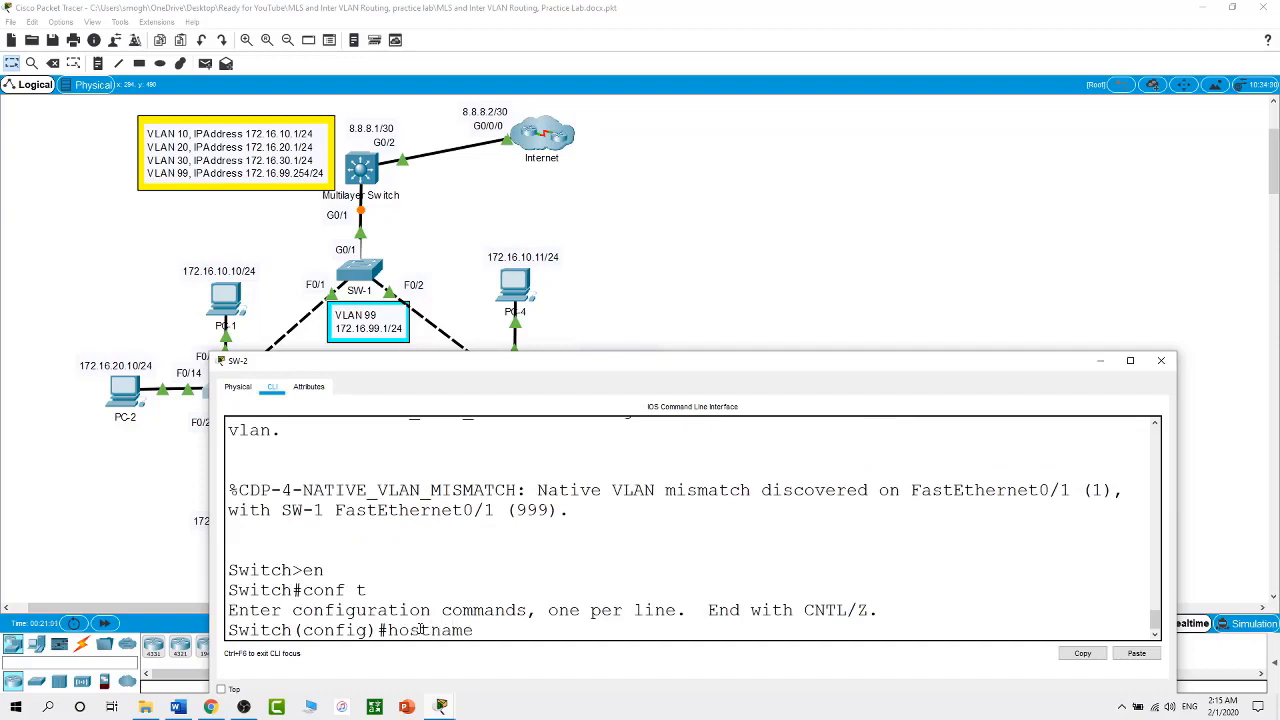
text( SW-2)
key(Return)
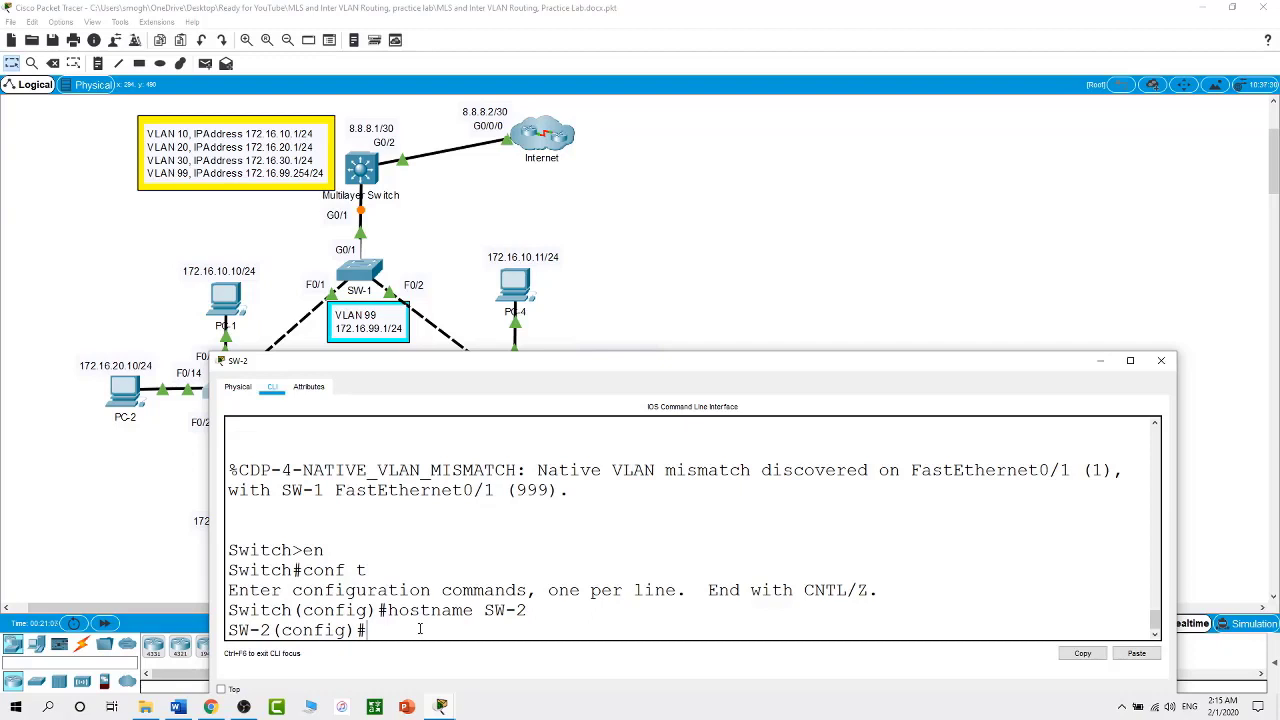
Create VLAN 10 on SW-2 and name it Users.
text(vlan 10)
key(Return)
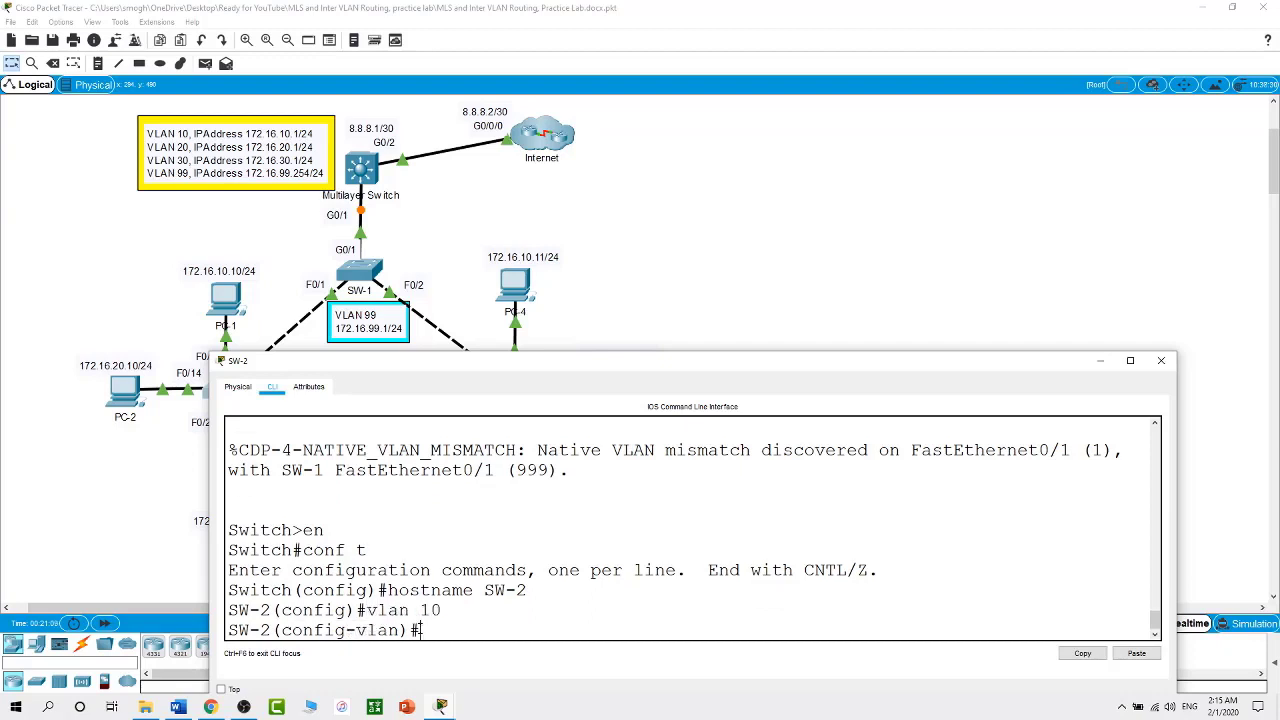
text(name u)
key(BackSpace)
text(Users)
key(Return)
Create VLAN 20 on SW-2 and name it Admins.
text(vlan 20)
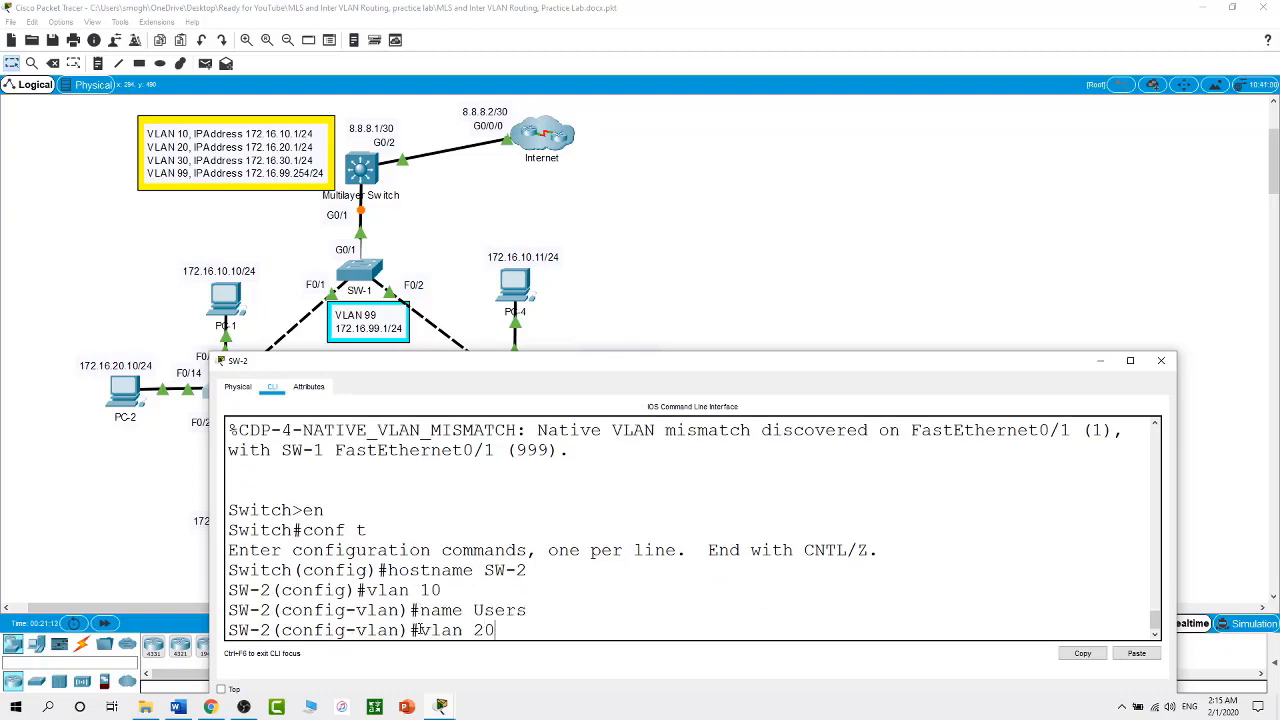
key(Return)
text(name)
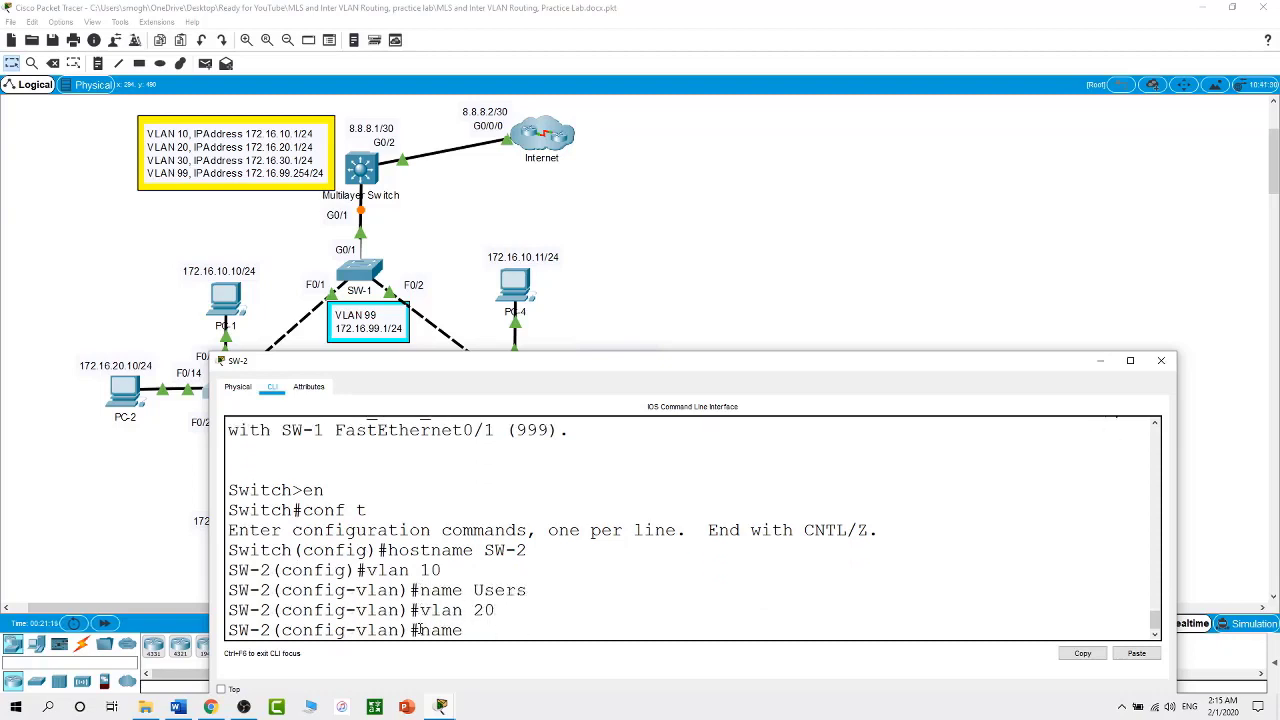
text( Admins)
key(Return)
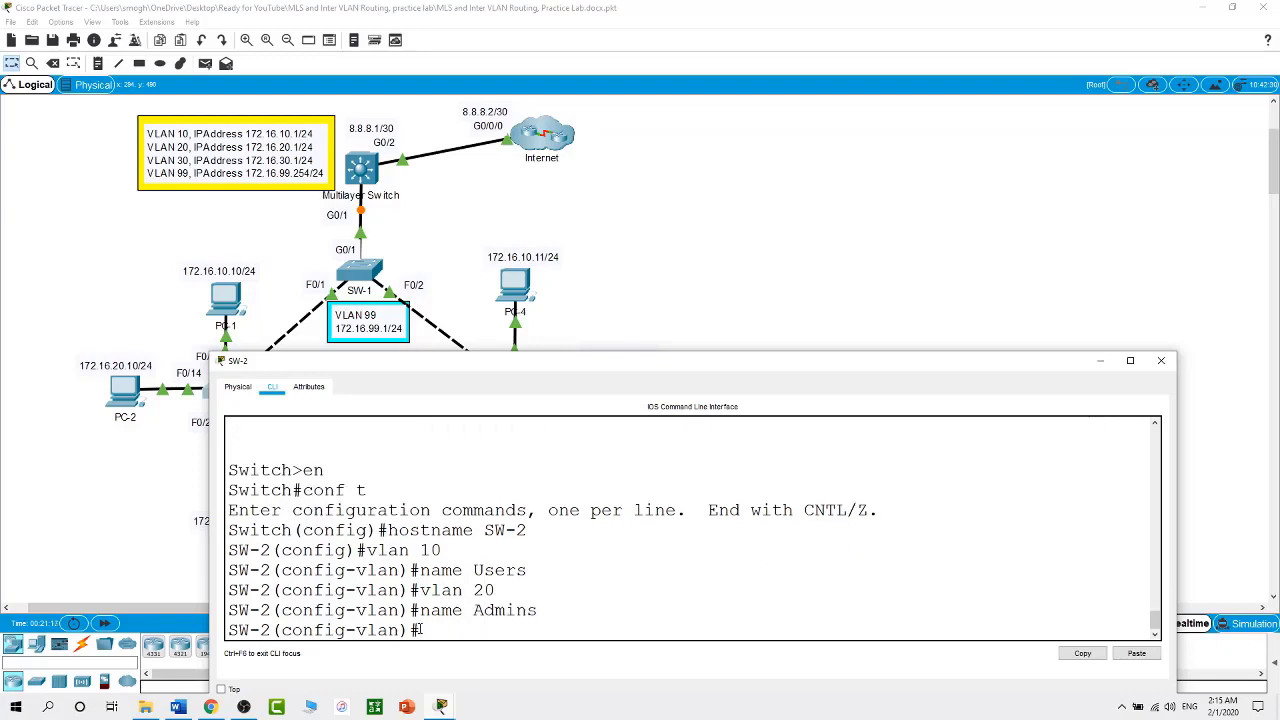
Create VLAN 30 on SW-2 and name it Guests.
text(vlan 30)
key(Return)
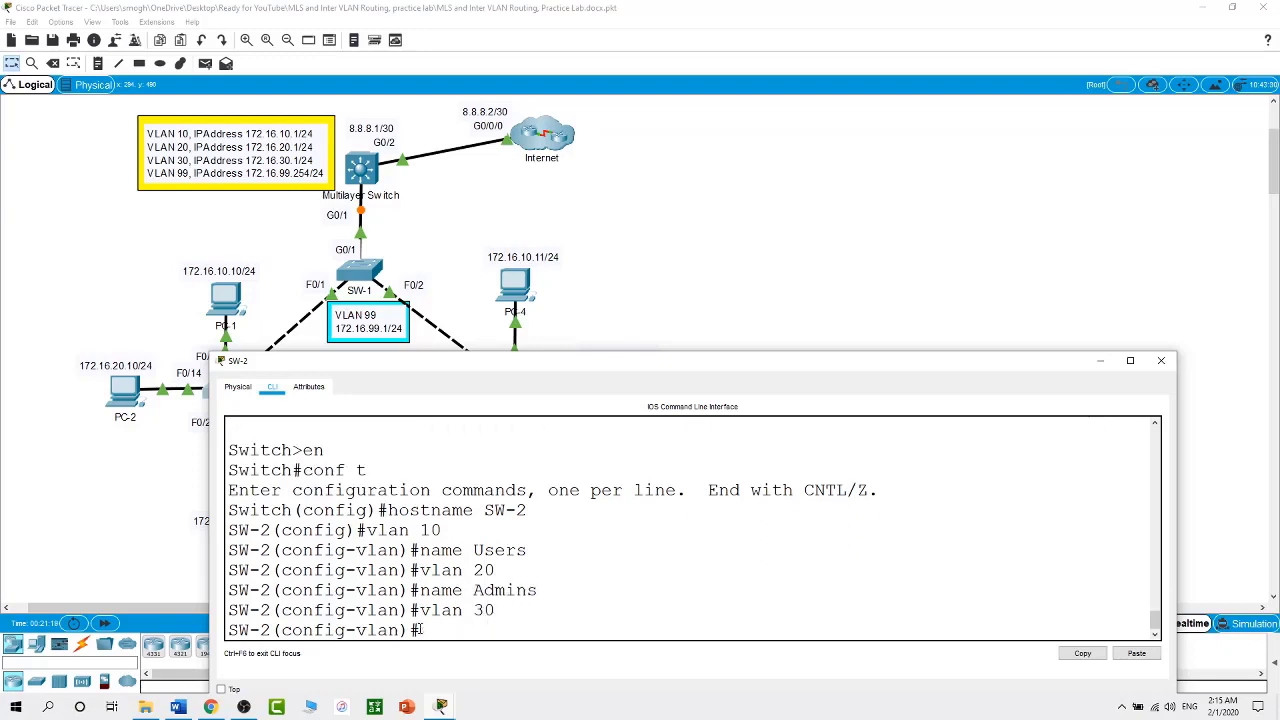
text(name Guests)
key(Return)
Create VLAN 99 on SW-2 and name it Mgmt.
text(vlan 99)
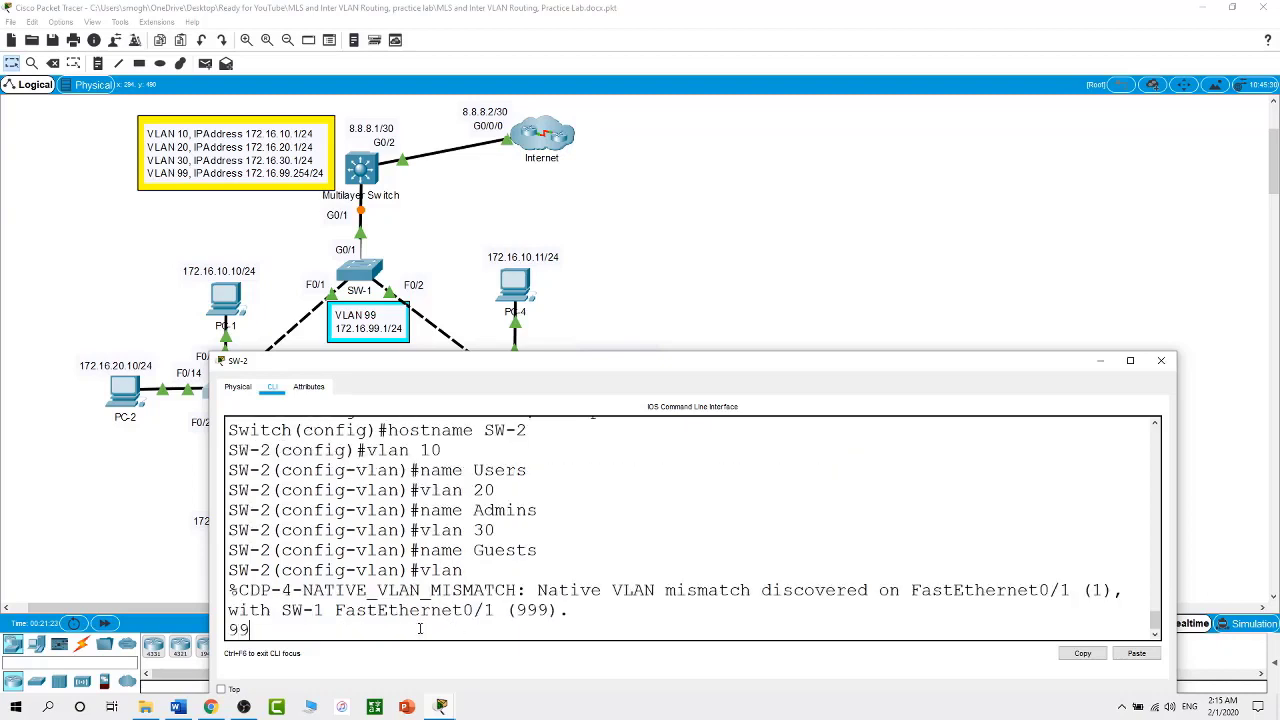
key(Return)
text(name )
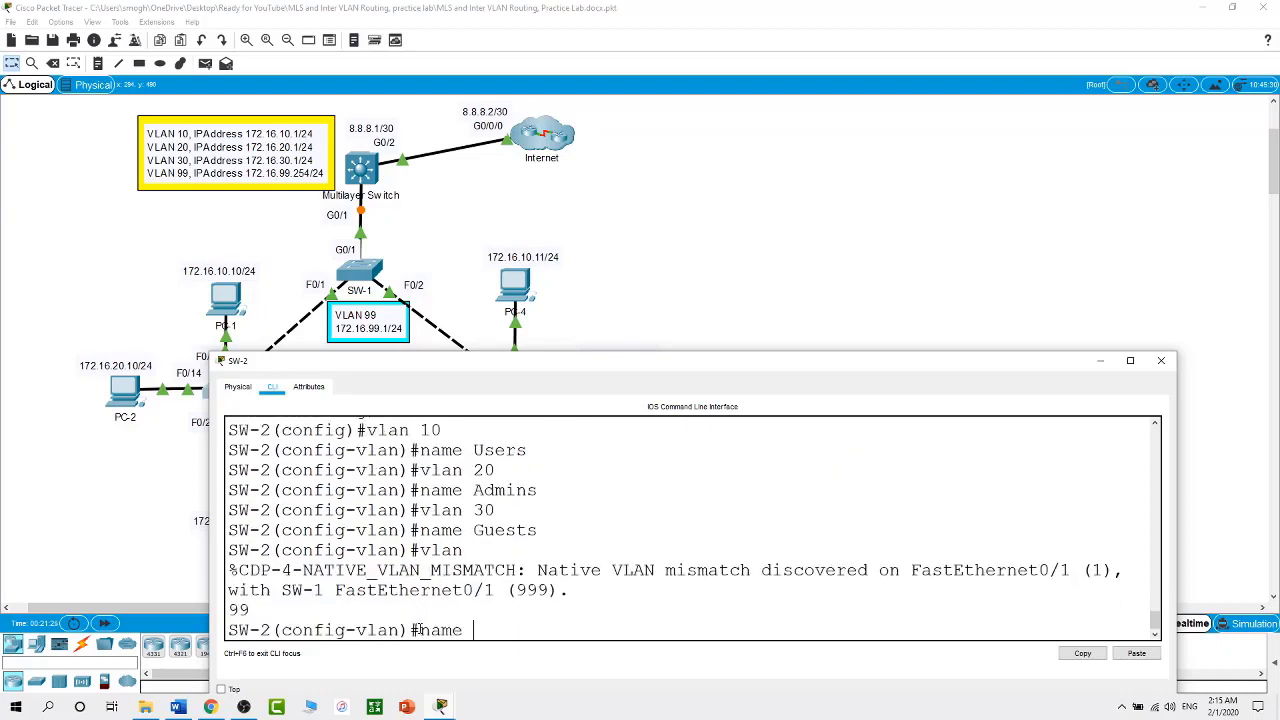
text(Mgmt)
key(Return)
Create VLAN 999 on SW-2 without giving it a name.
text(vlan 0)
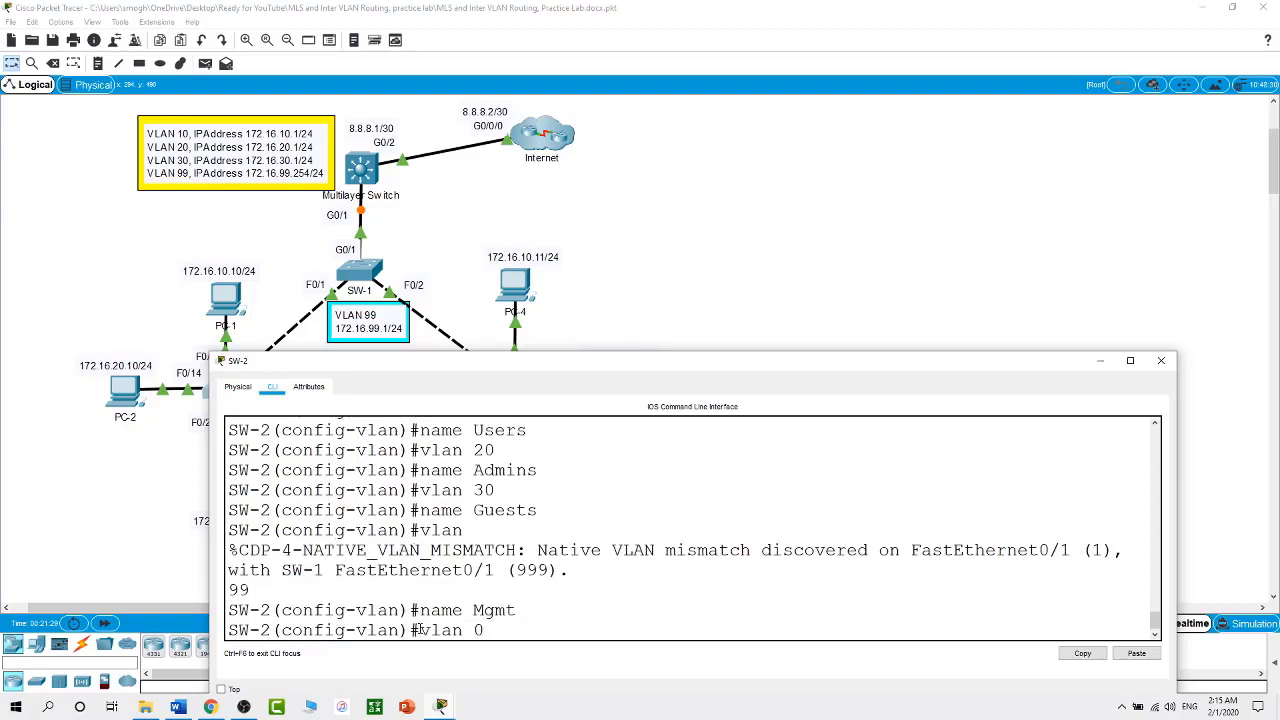
key(BackSpace)
text(999)
key(Return)
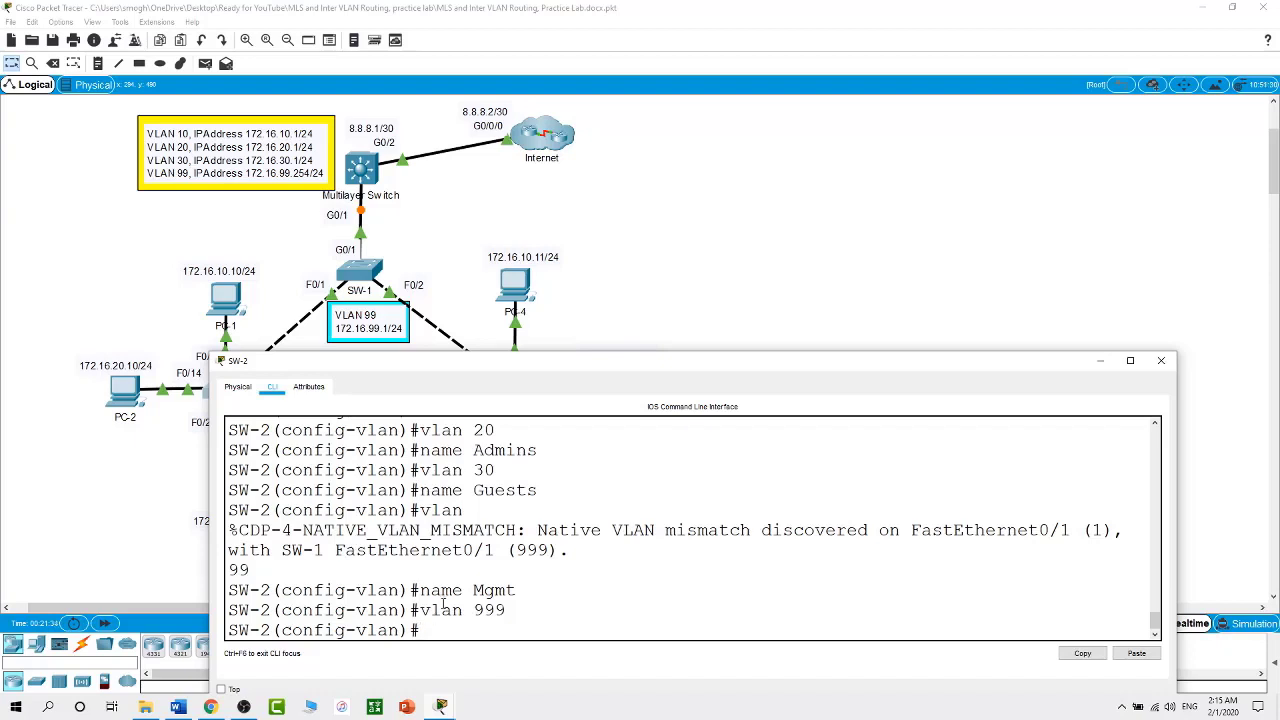
Set interface F0/1 on SW-2 to trunk mode.
click(804, 208)
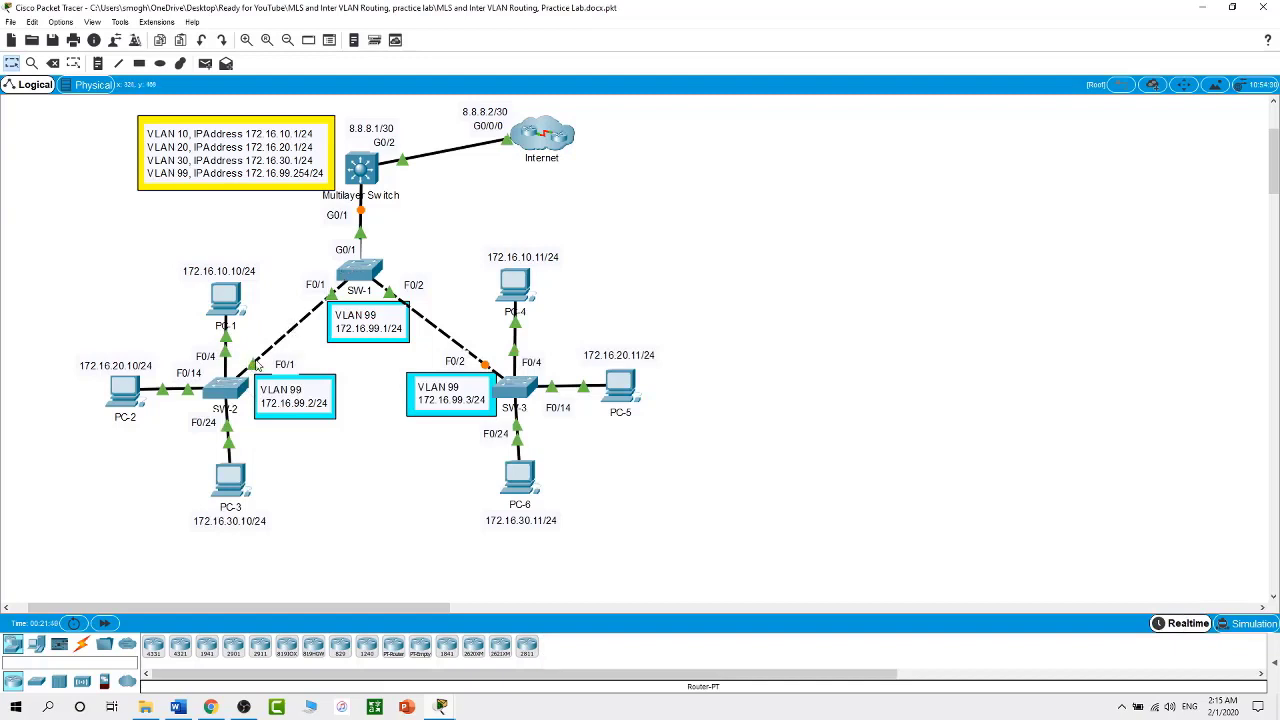
click(226, 388)
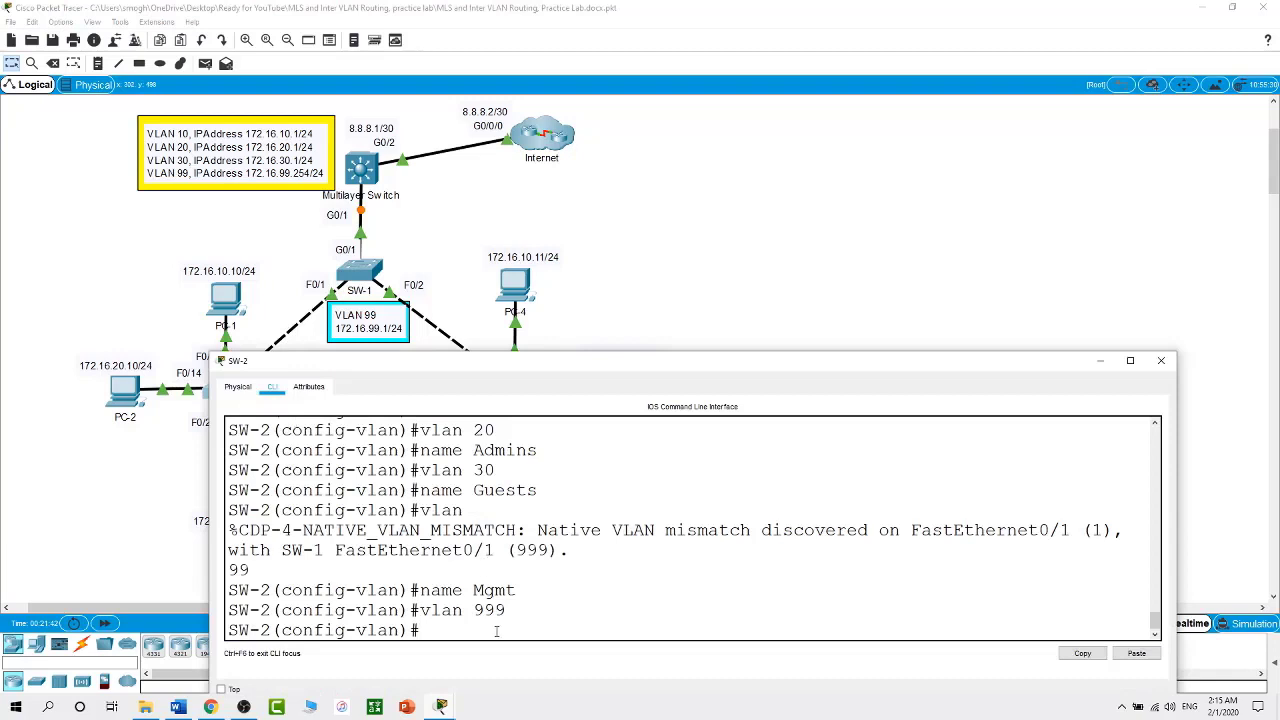
text(exit)
key(Return)
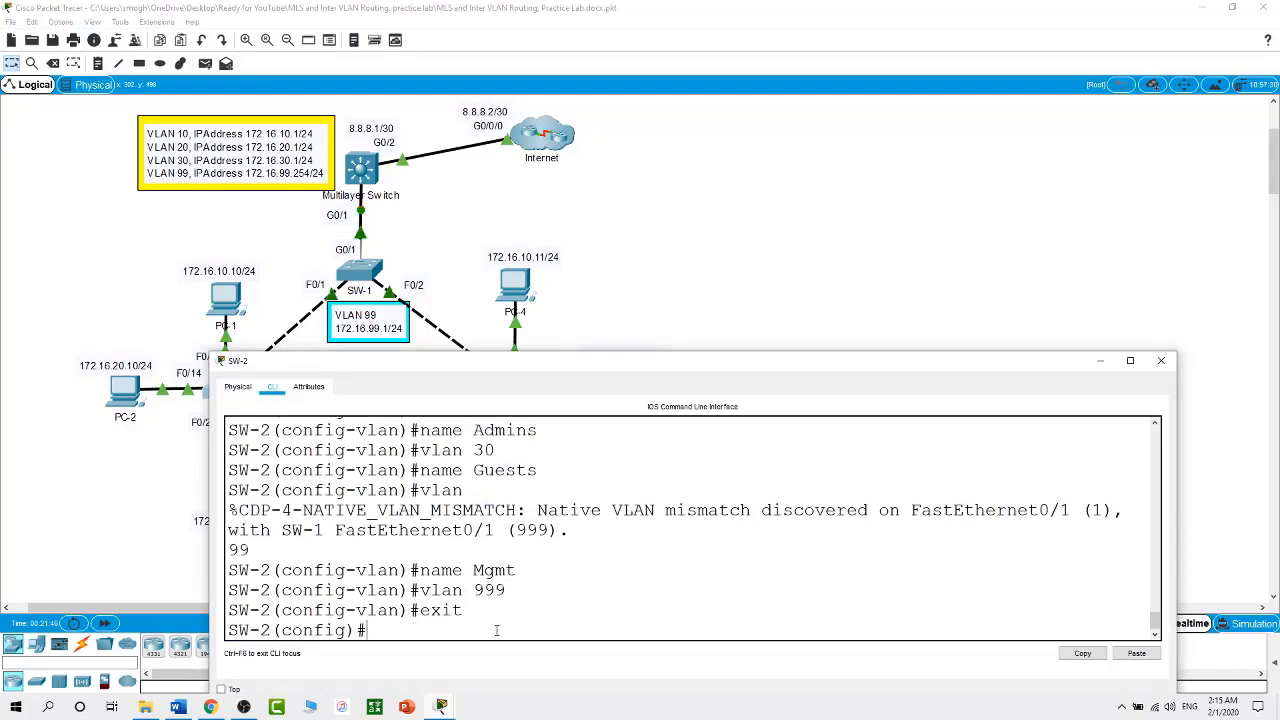
text(int f0/1)
key(Return)
text(swi)
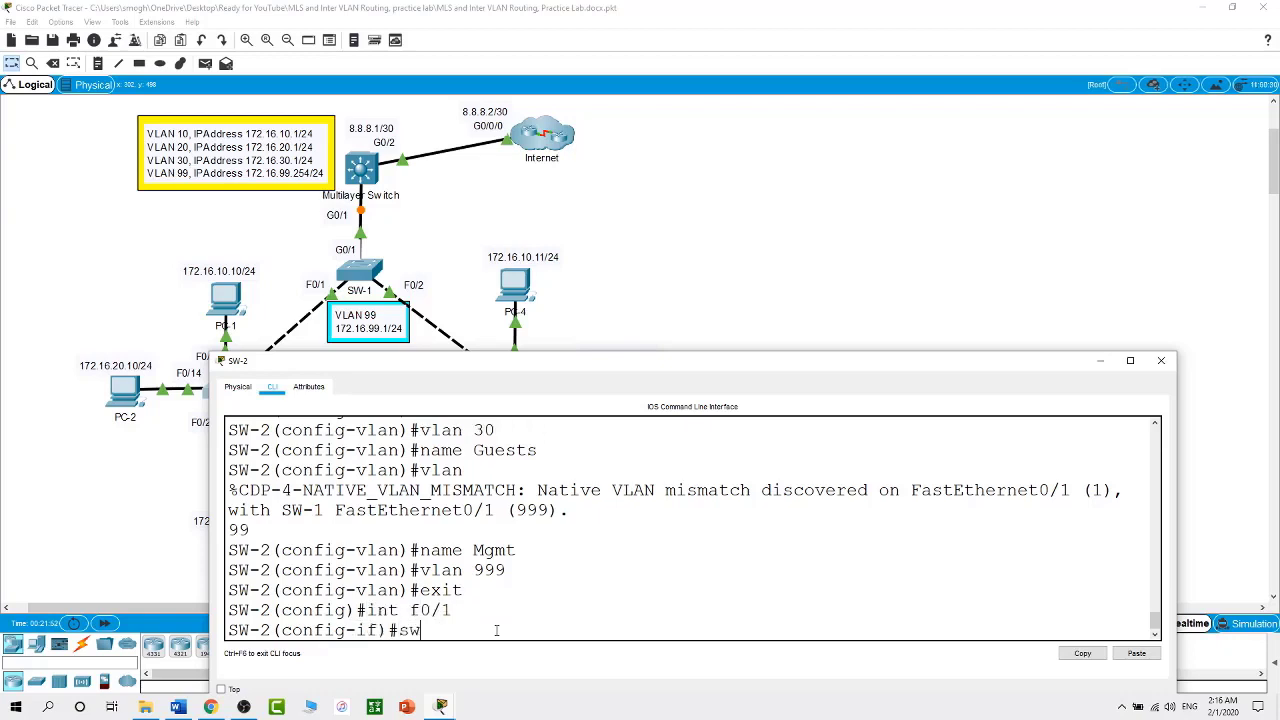
key(Tab)
text(mo)
key(Tab)
text(tr)
key(Tab)
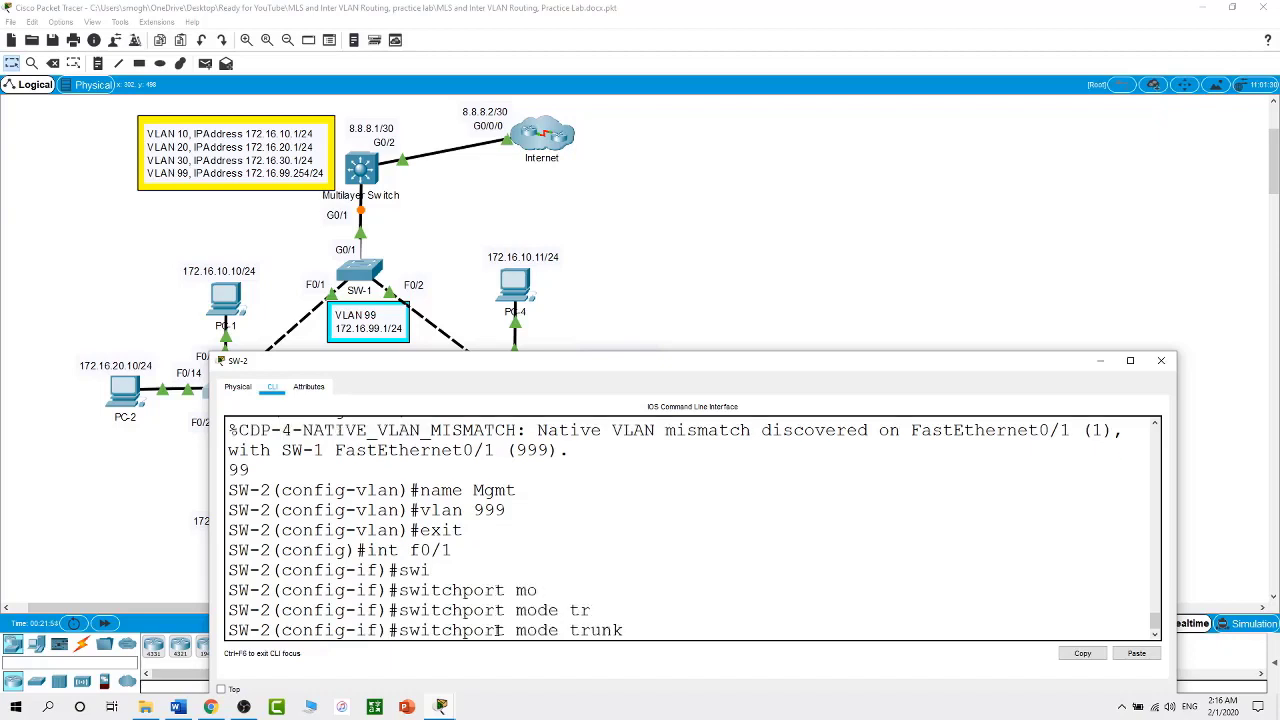
key(Return)
Set the native VLAN of SW-2's F0/1 trunk to 999.
text(swi)
key(Tab)
text(t)
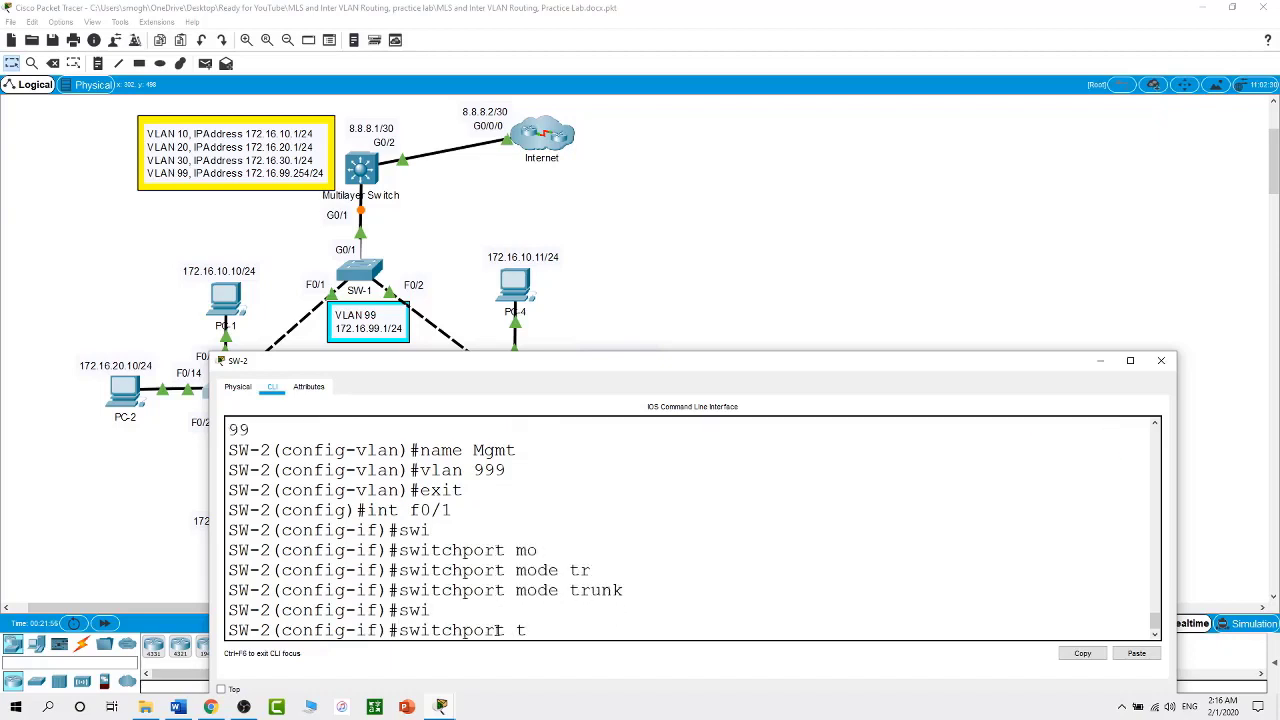
text(r)
key(Tab)
text(n)
key(Tab)
text(v)
key(Tab)
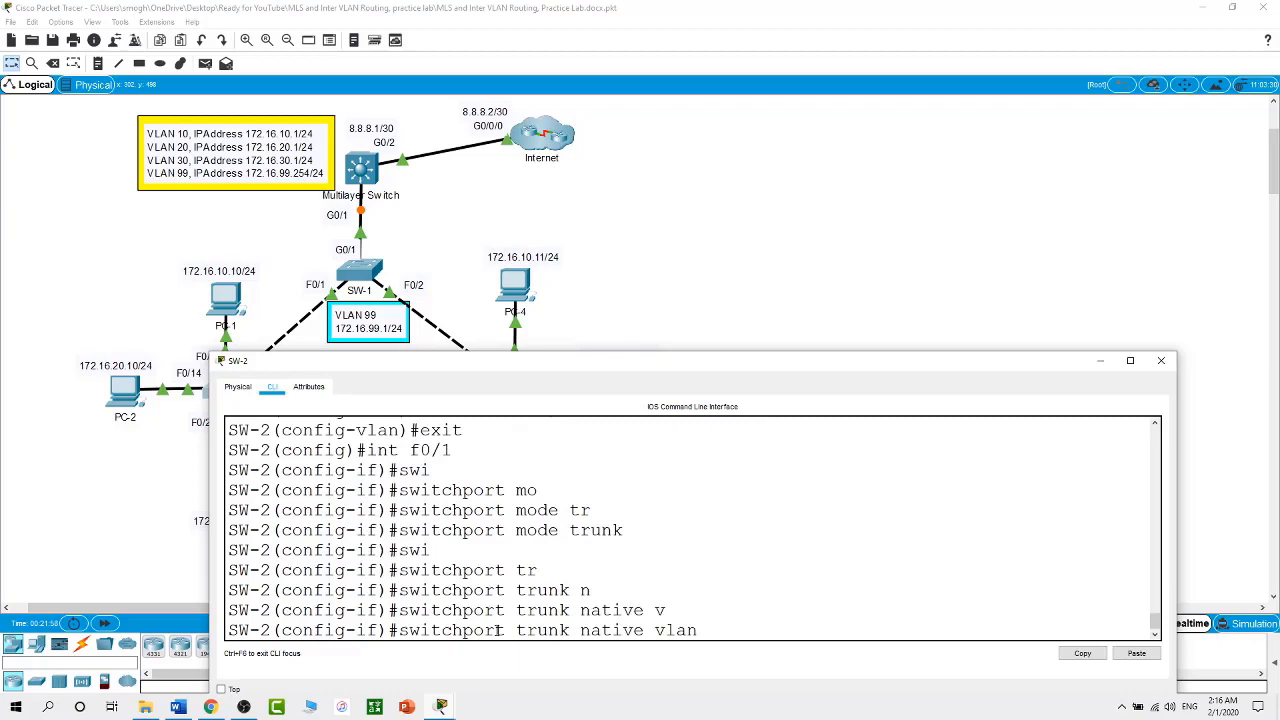
text(999)
key(Return)
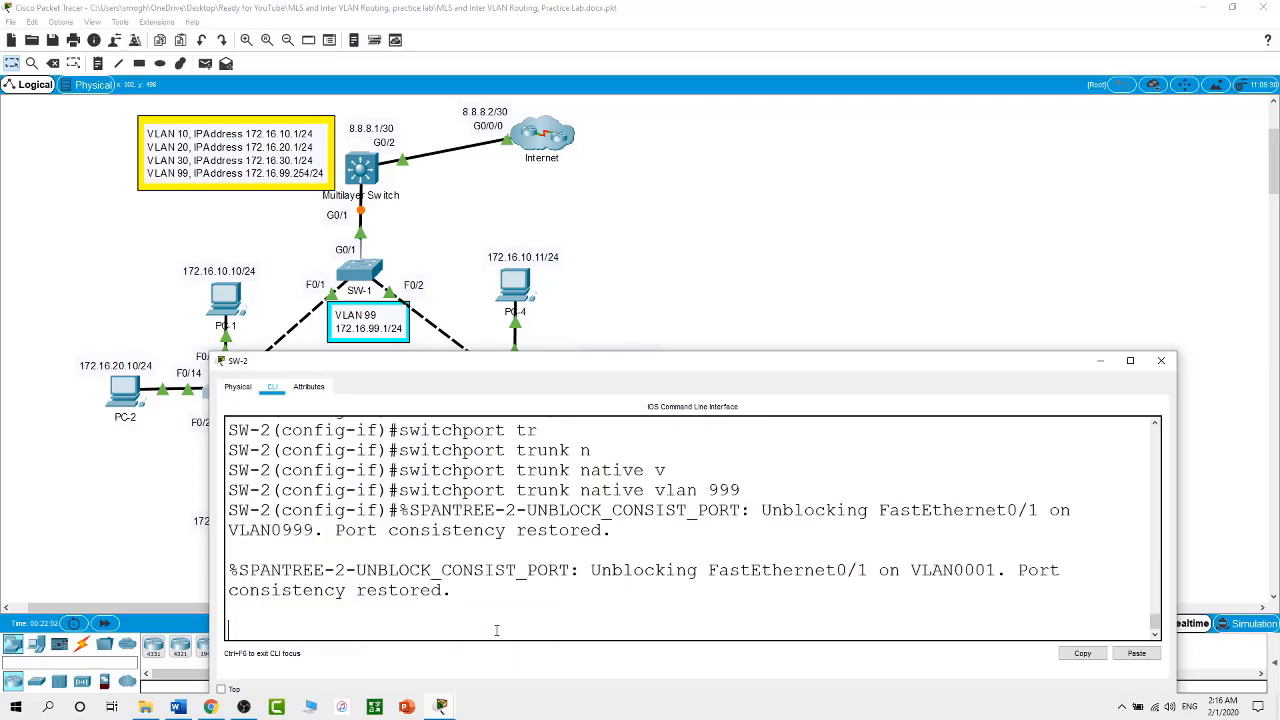
Assign IP address 172.16.99.2 with mask 255.255.255.0 to the VLAN 99 interface on SW-2.
click(810, 291)
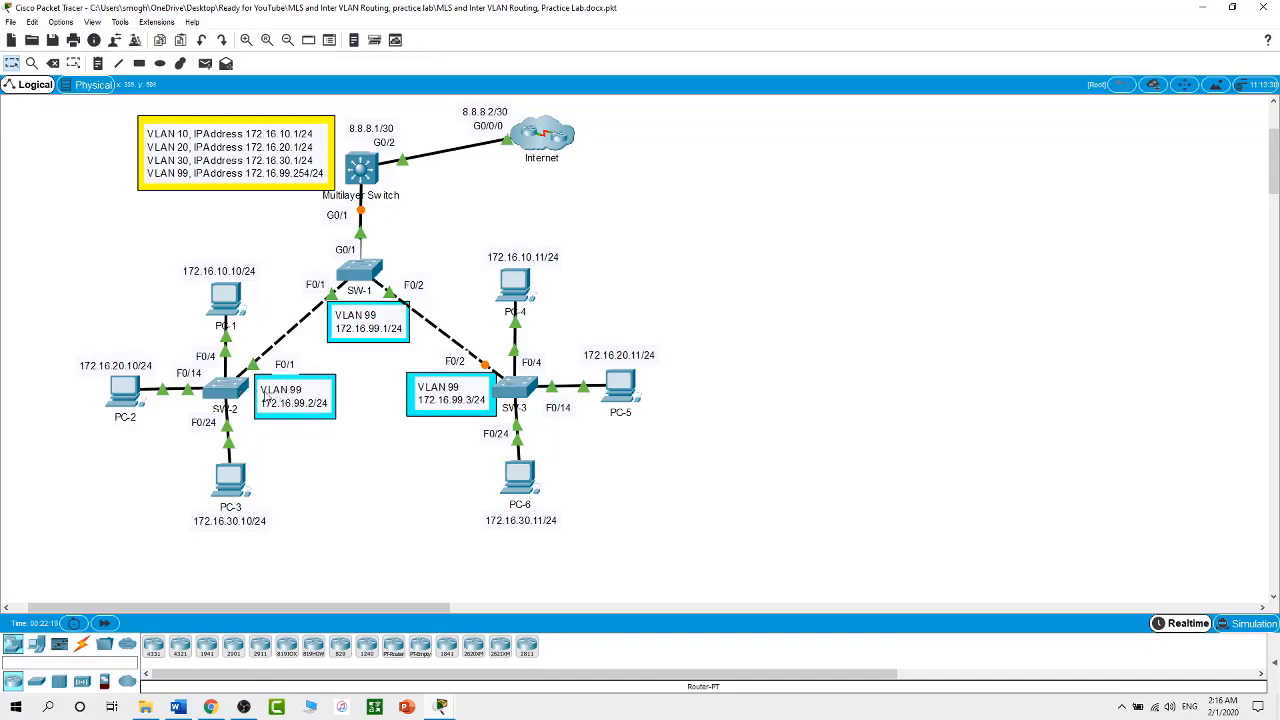
click(225, 386)
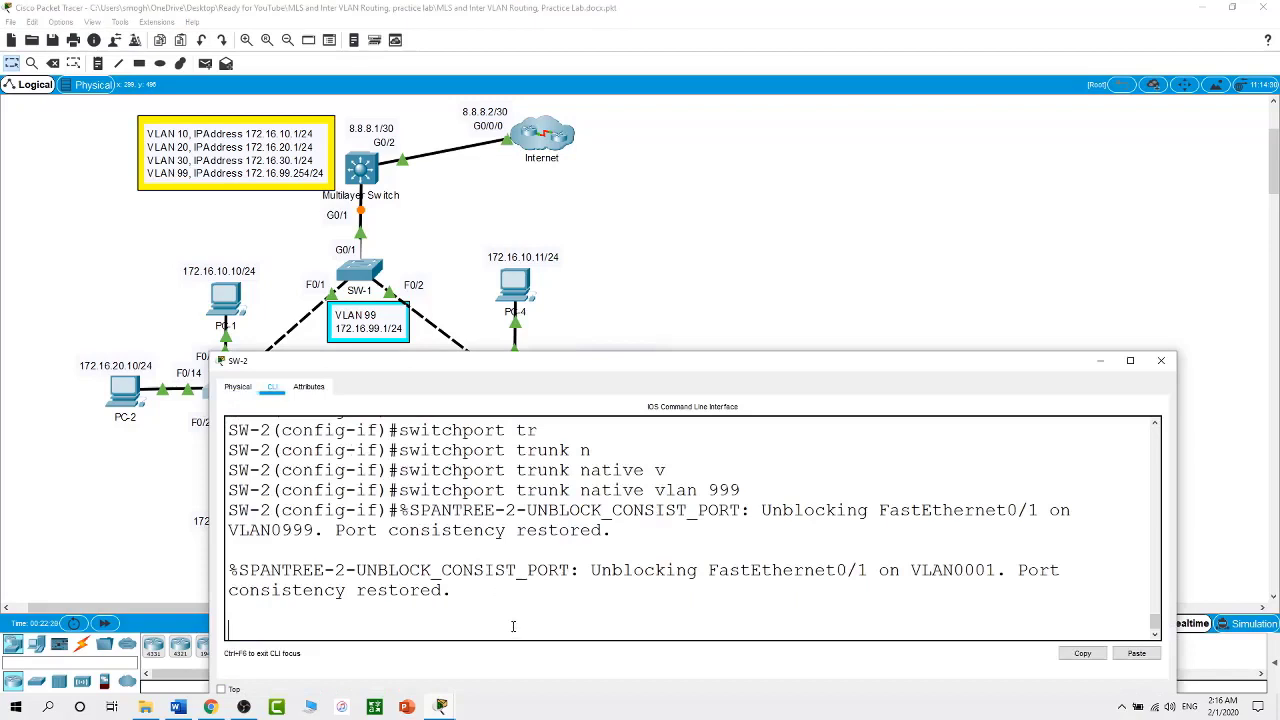
key(Return)
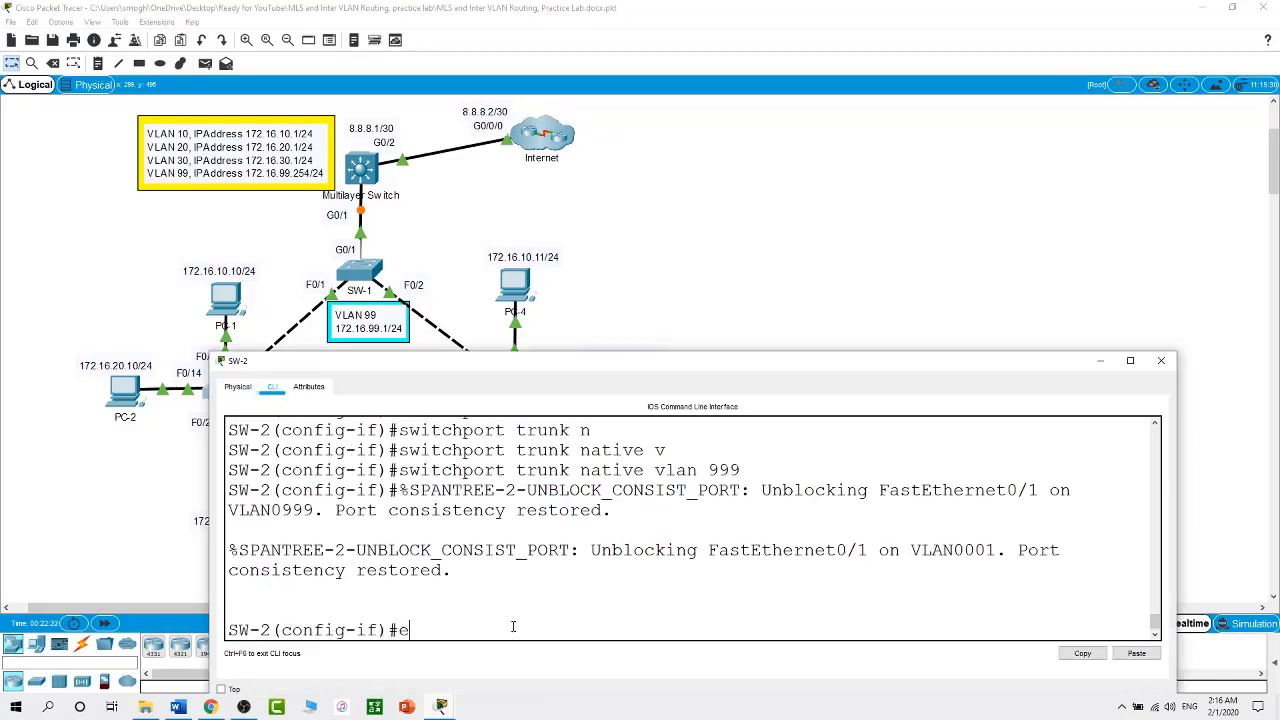
text(xit)
key(Return)
text(itn vlan)
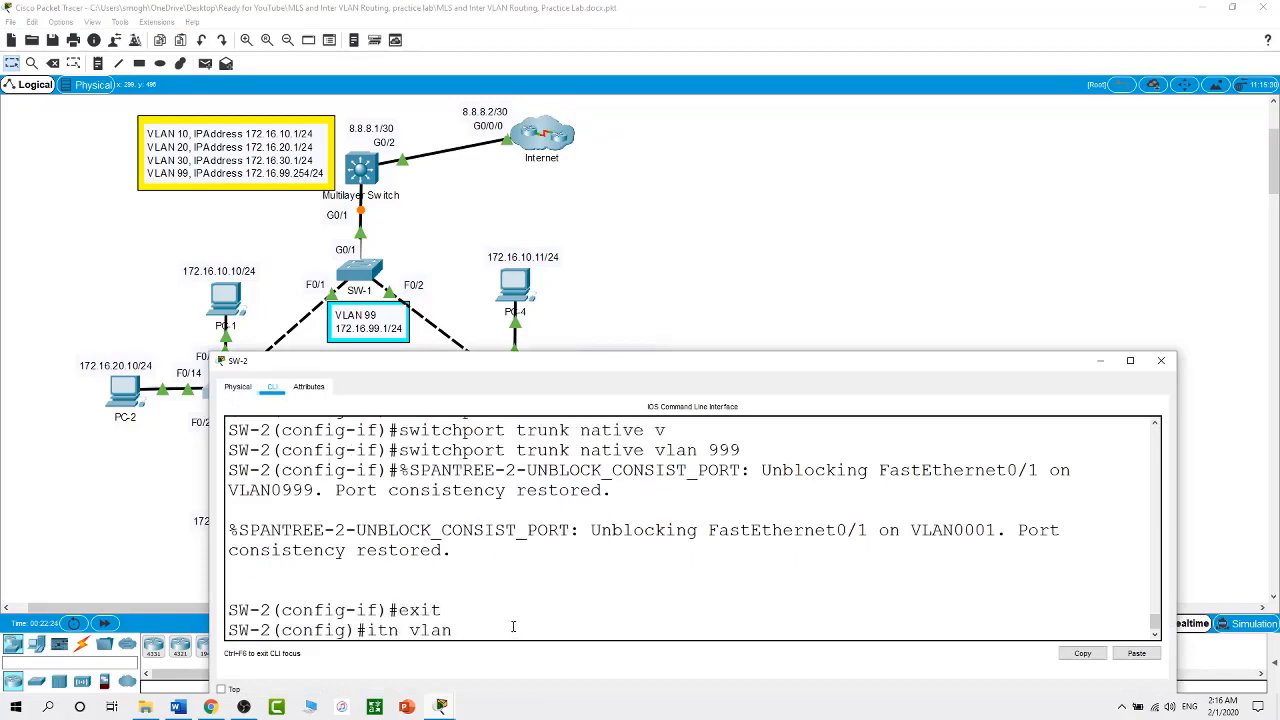
key(BackSpace)
key(BackSpace)
key(BackSpace)
key(BackSpace)
key(BackSpace)
key(BackSpace)
key(BackSpace)
text(nt vlan 99)
key(Return)
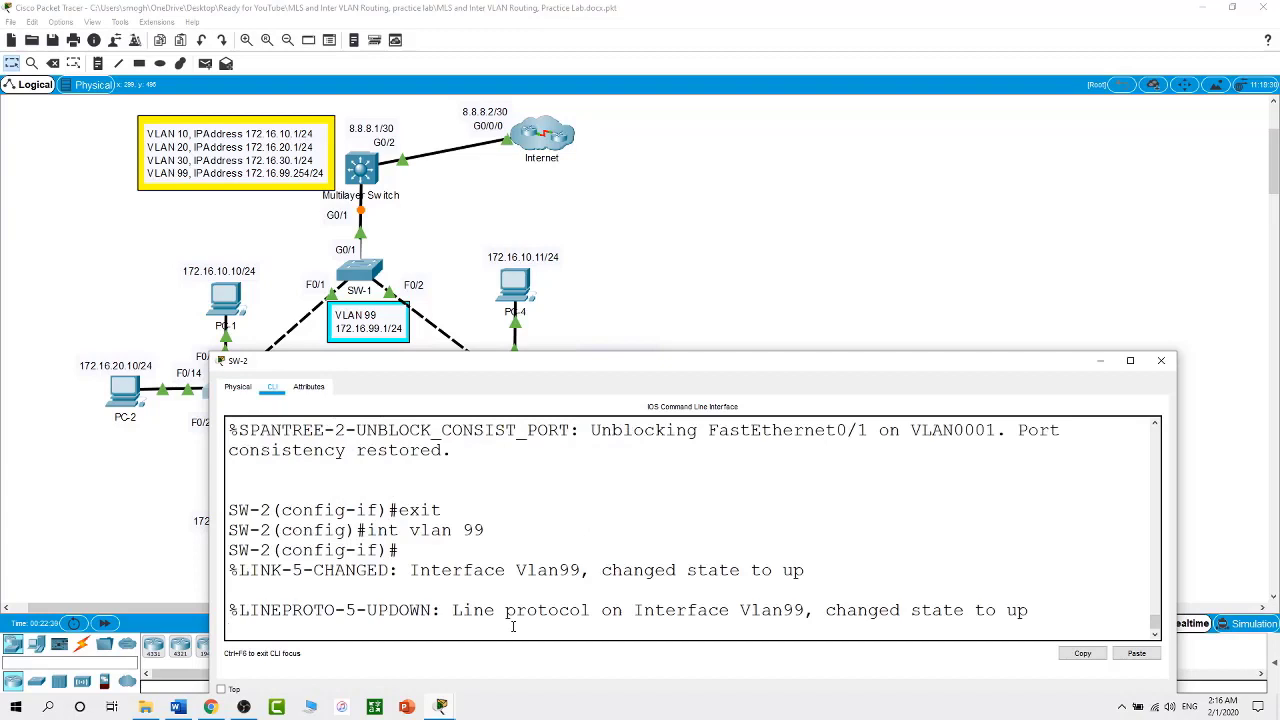
text(ip addres)
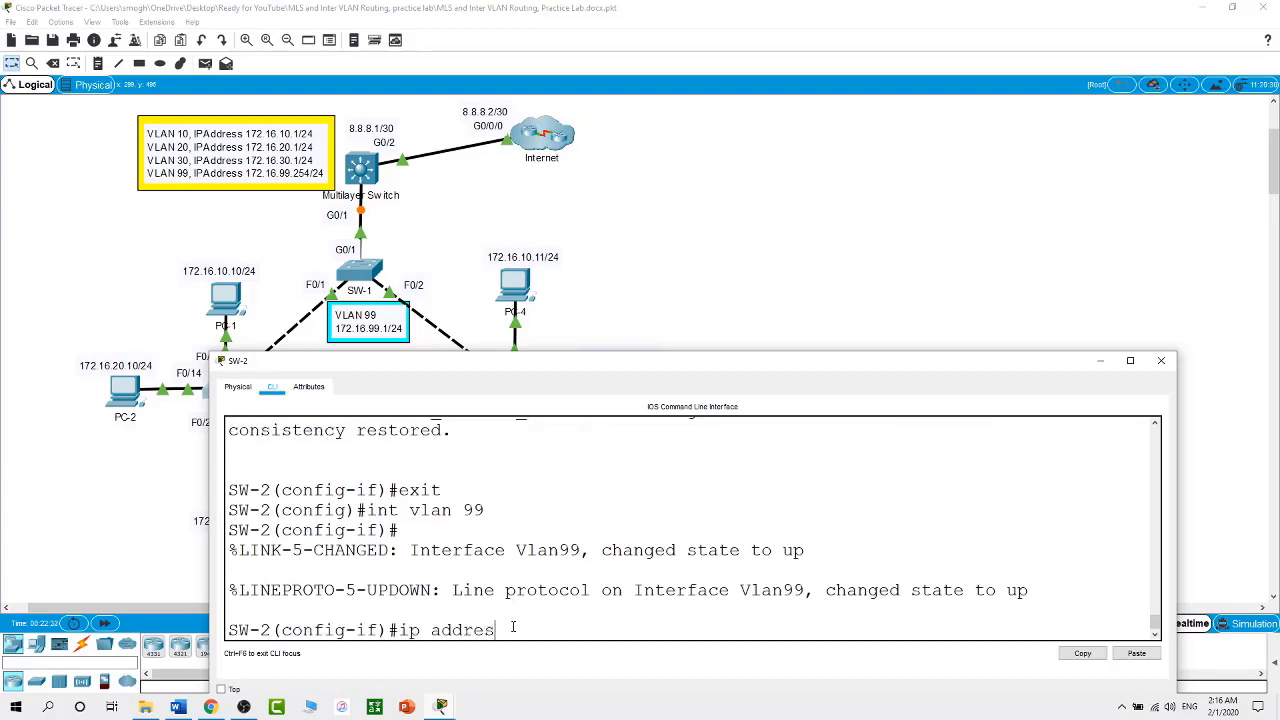
text(s 172.16.99.2 255.255.255.0)
key(Return)
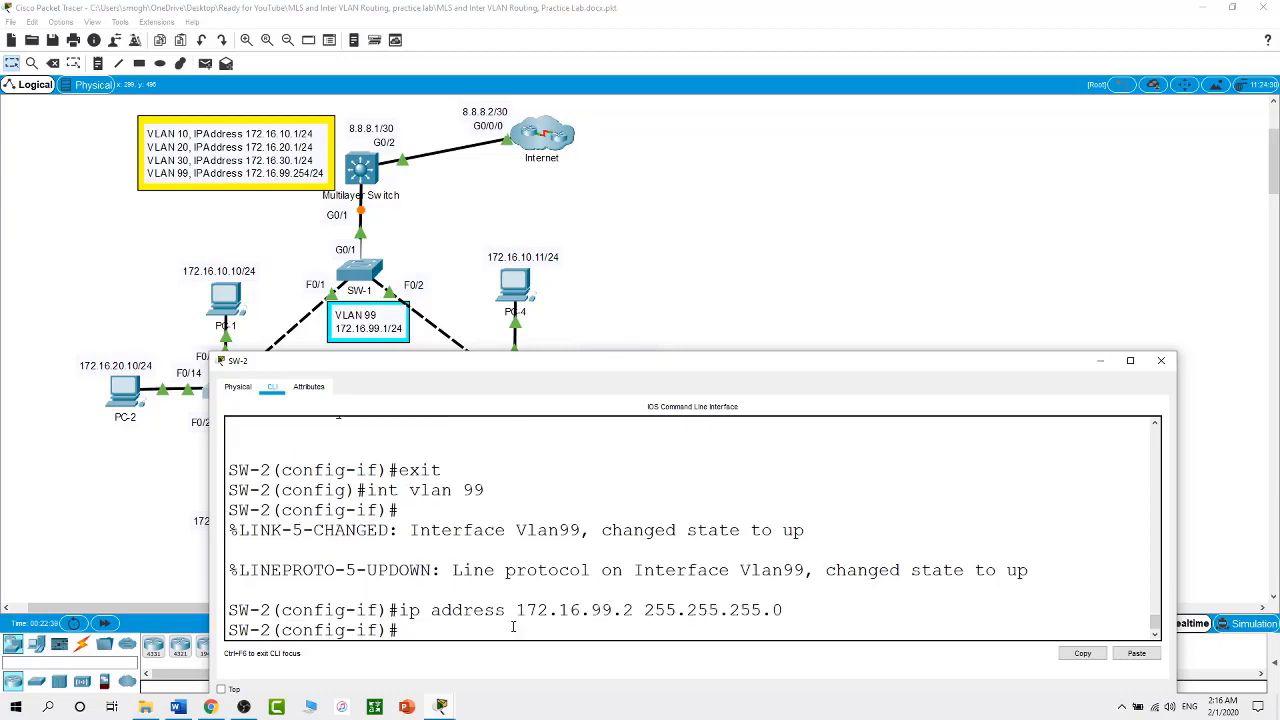
Set the default gateway of SW-2 to 172.16.99.254 in global configuration mode.
text(exit)
key(Return)
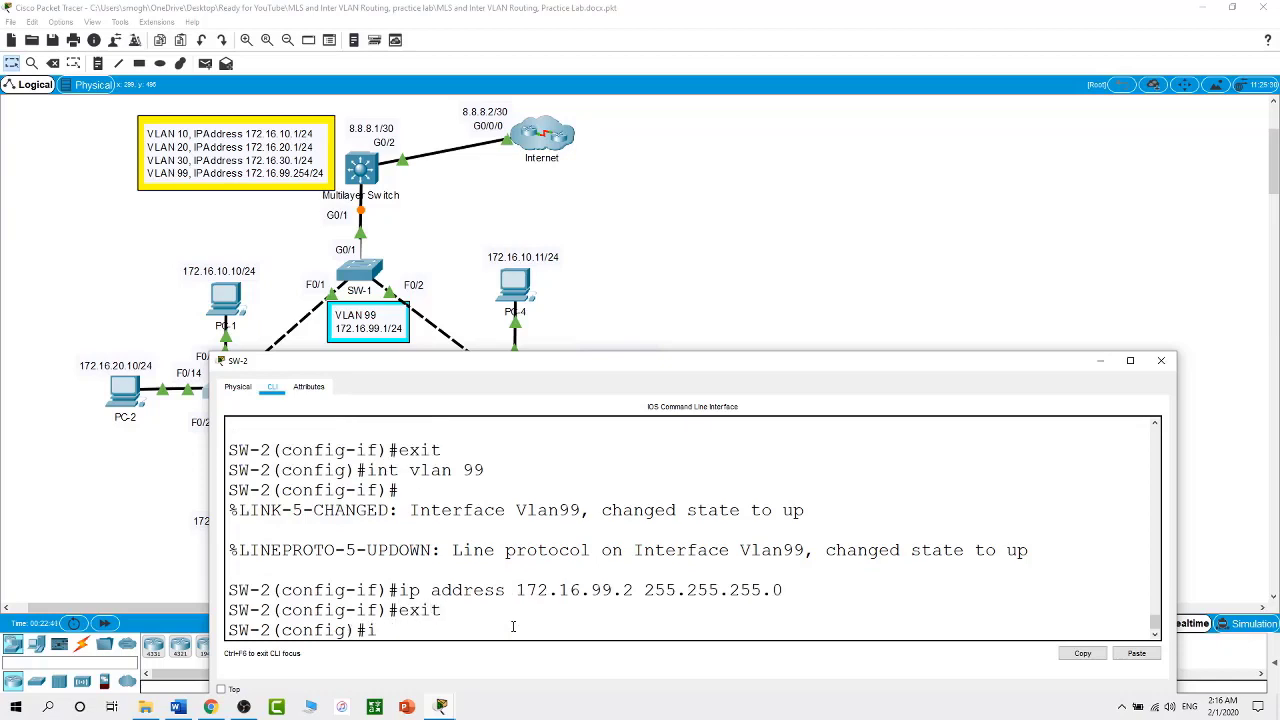
text(ip de)
key(Tab)
text(1)
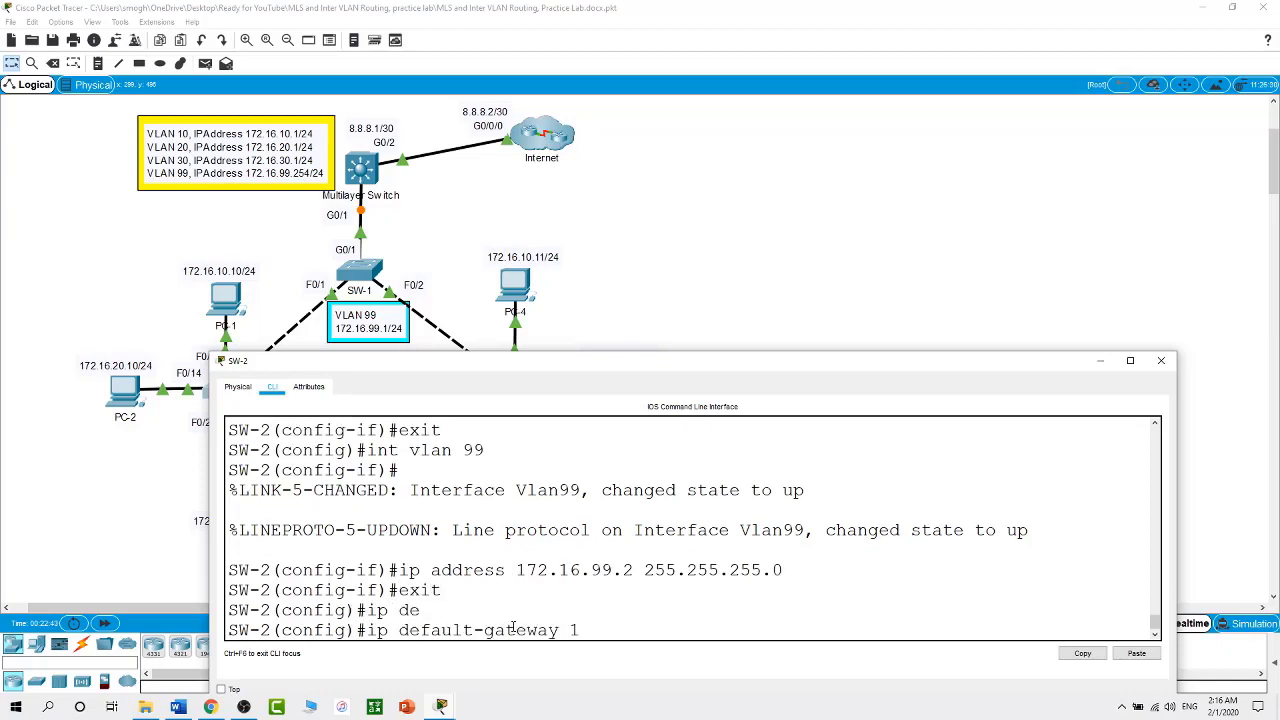
text(72.16.99.254)
key(Return)
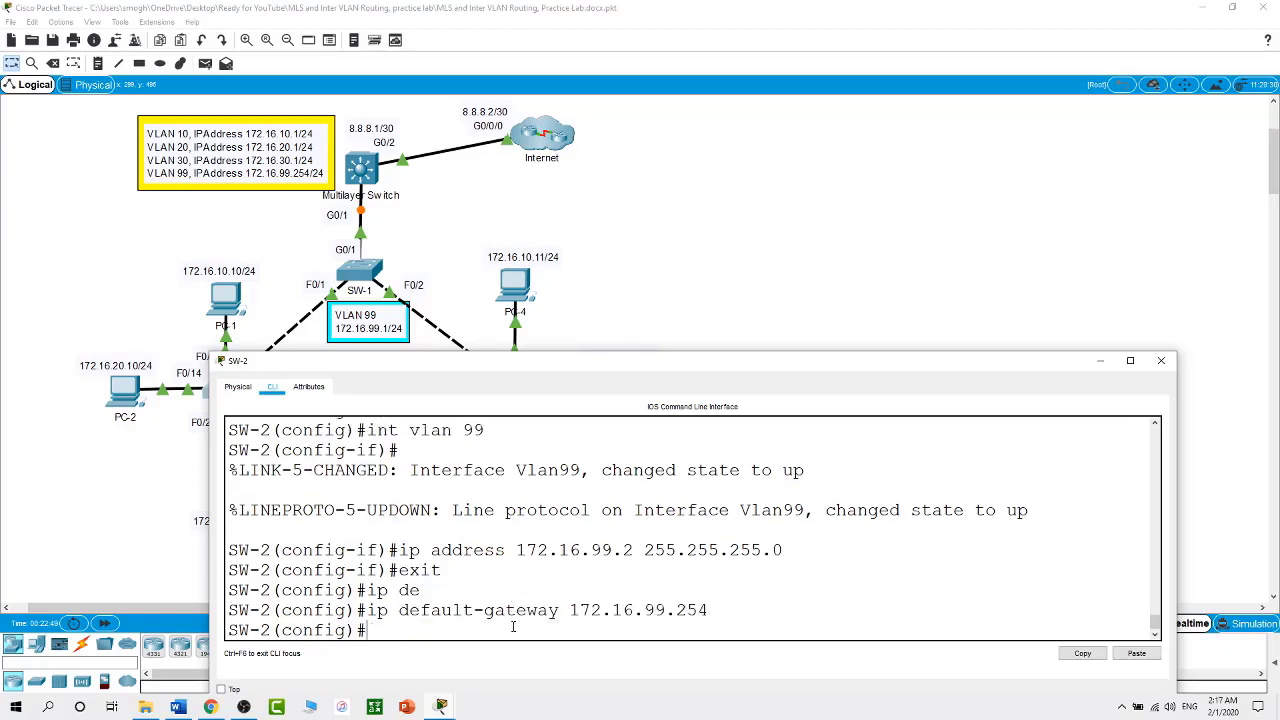
Open the command line of SW-3, enter global configuration mode and set the hostname to SW-3.
click(682, 290)
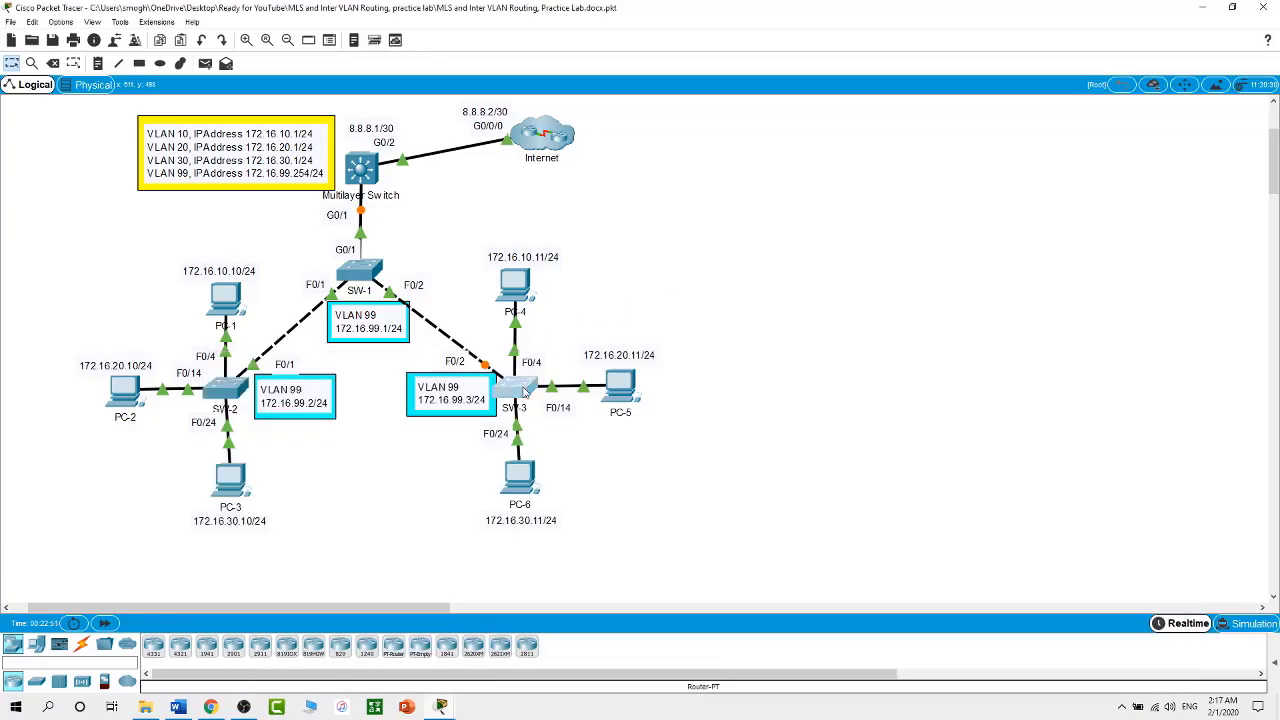
click(522, 392)
click(390, 292)
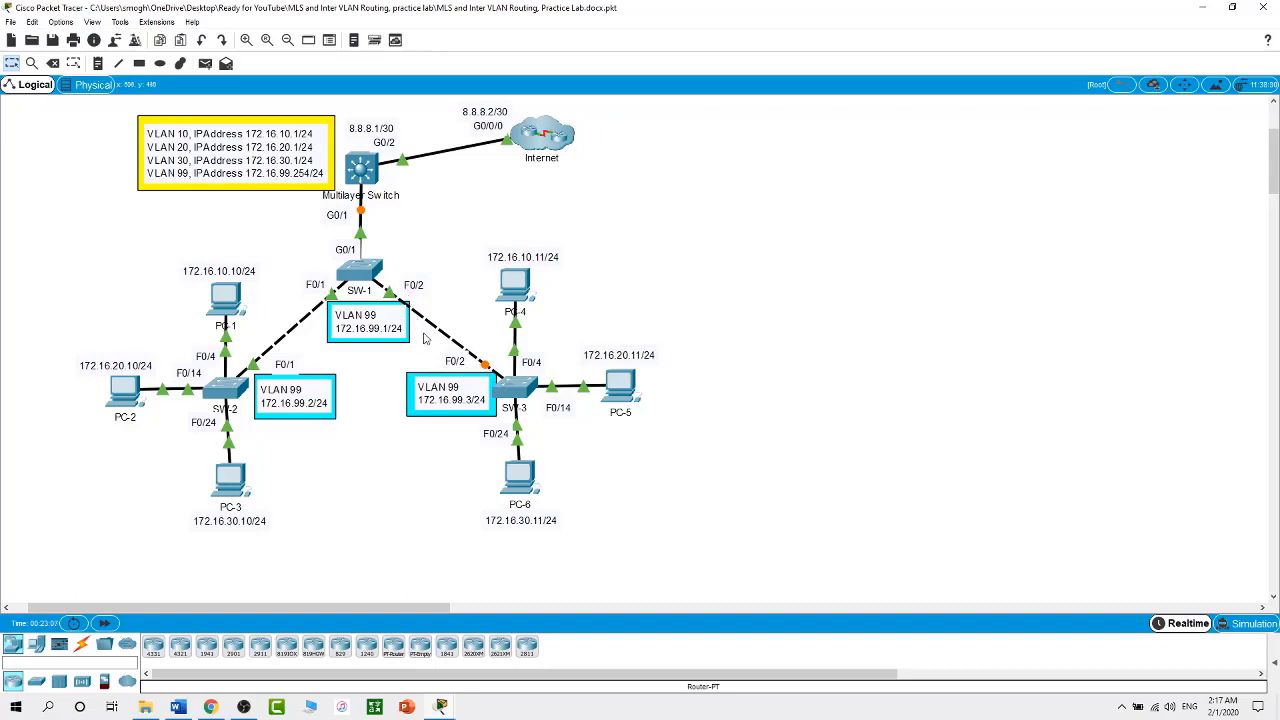
click(513, 389)
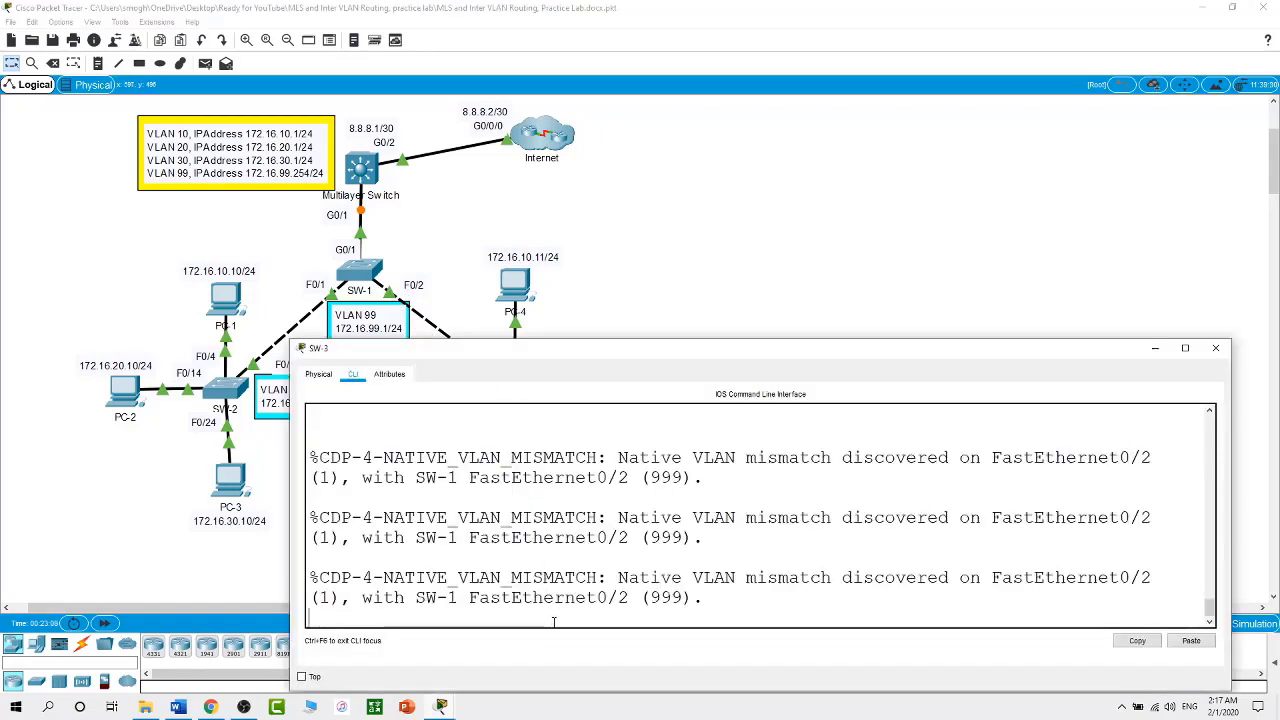
key(Return)
text(en)
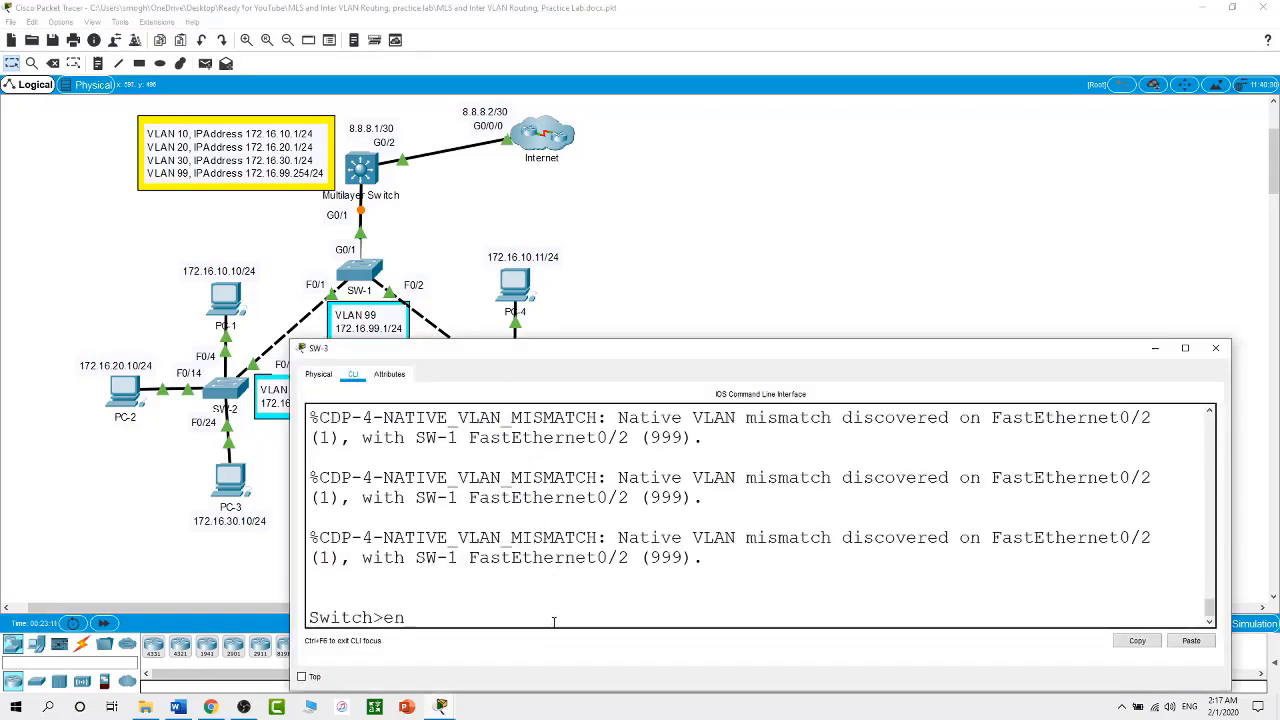
key(Return)
text(conf t)
key(Return)
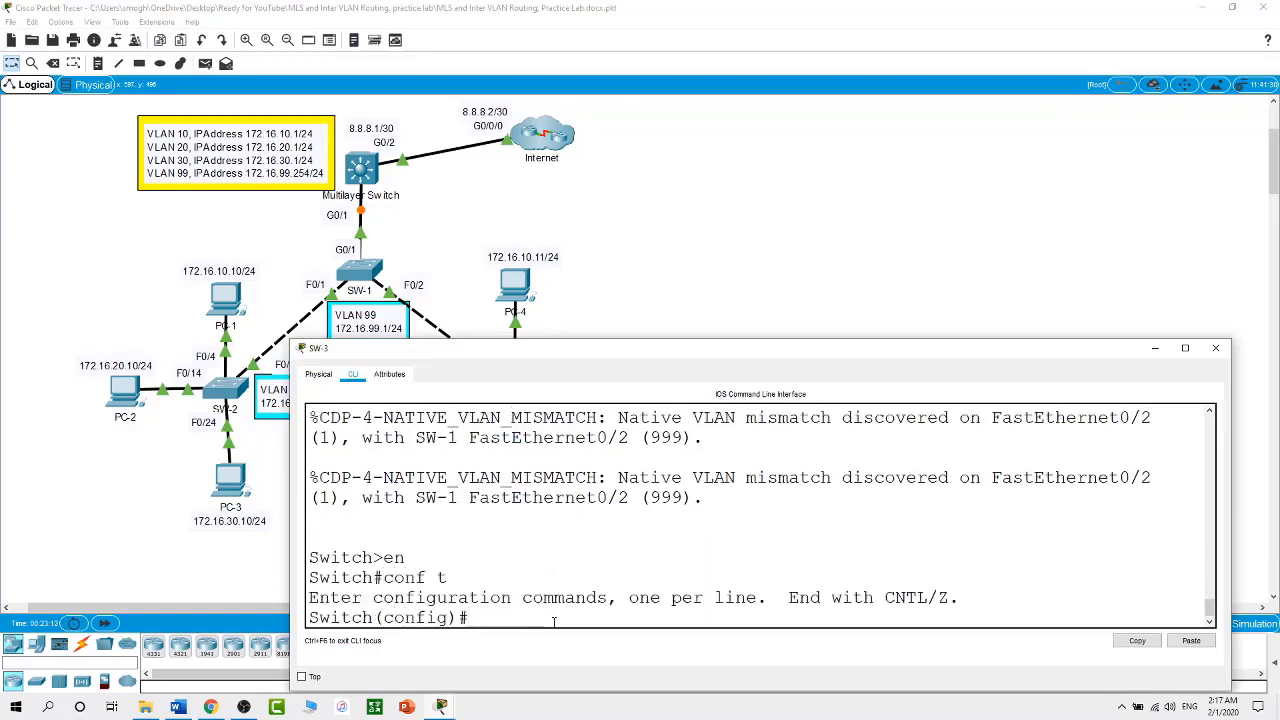
text(hostname SW-3)
key(Return)
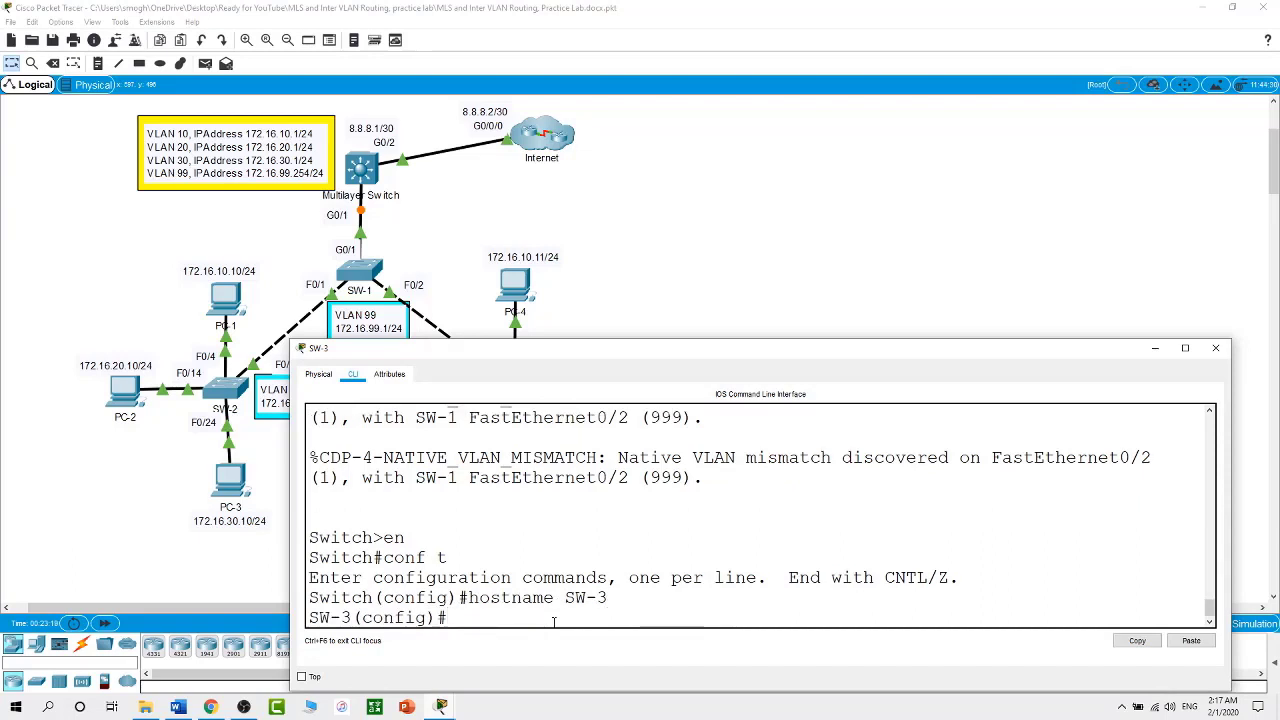
Create VLAN 10 on SW-3 and name it Users.
text(vlan 10)
key(Return)
text(\)
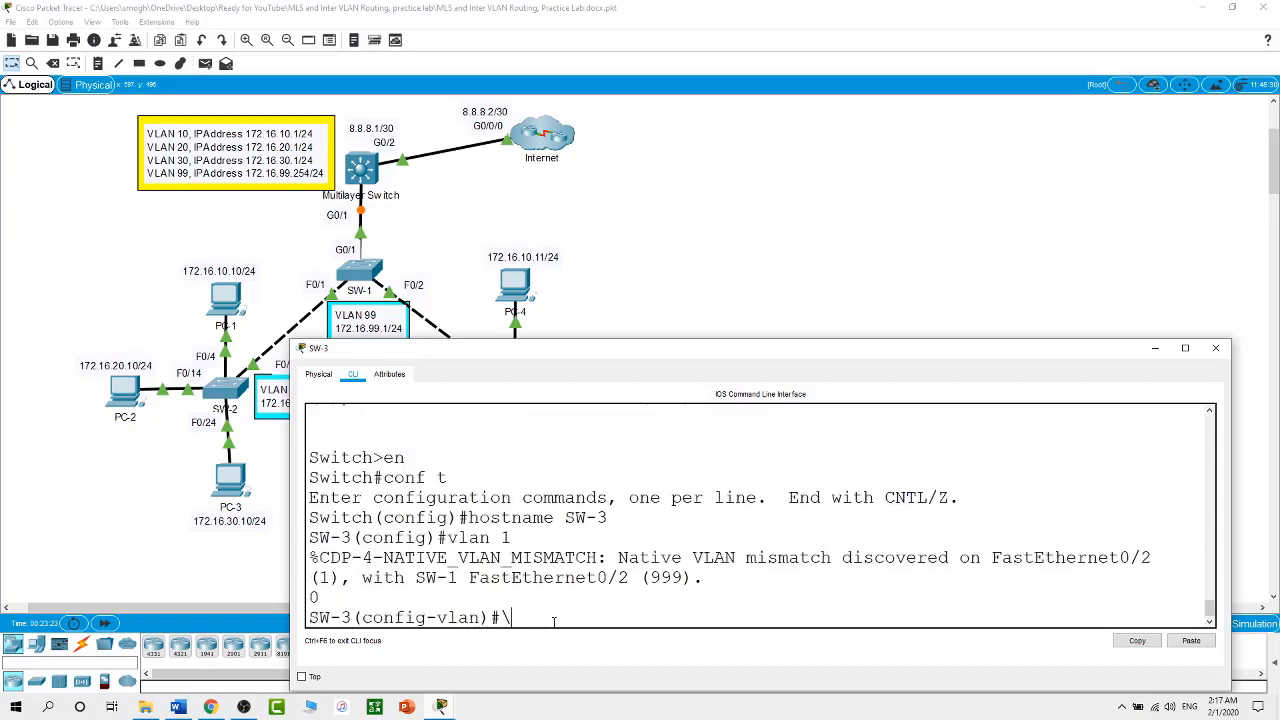
key(BackSpace)
text(name Users)
key(Return)
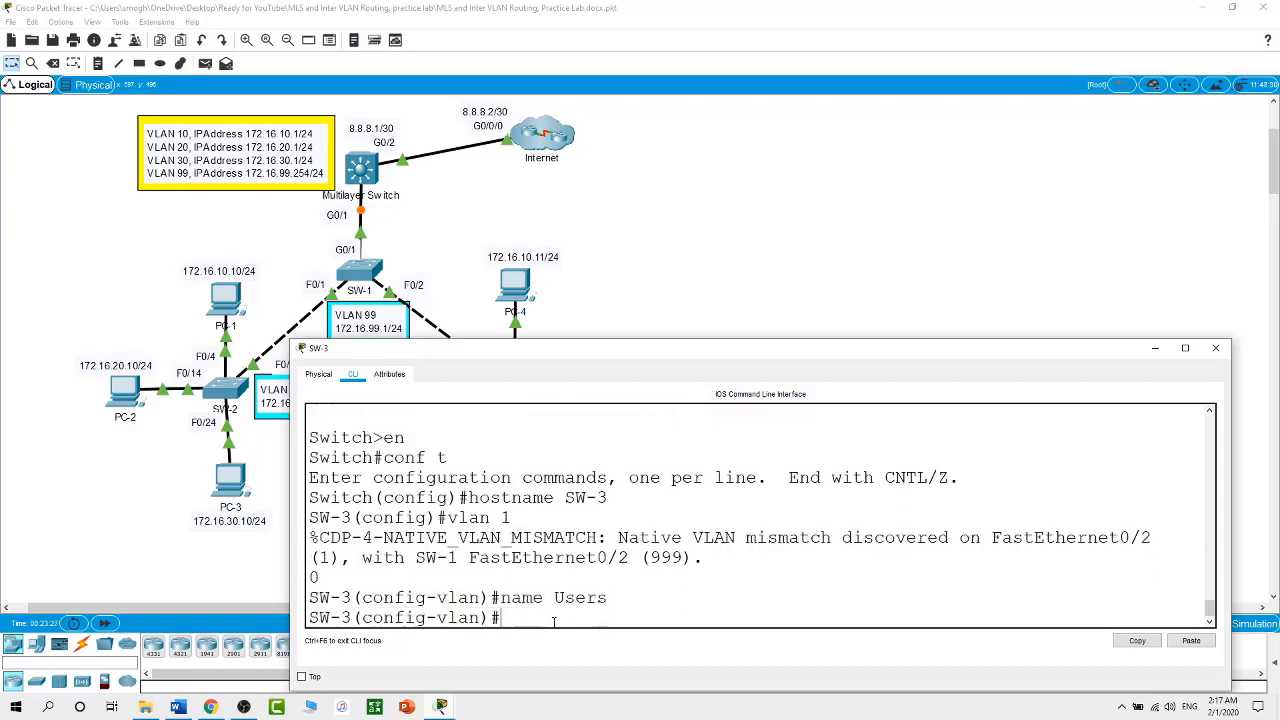
Create VLAN 20 on SW-3 and name it Admins.
text(vlan 20)
key(Return)
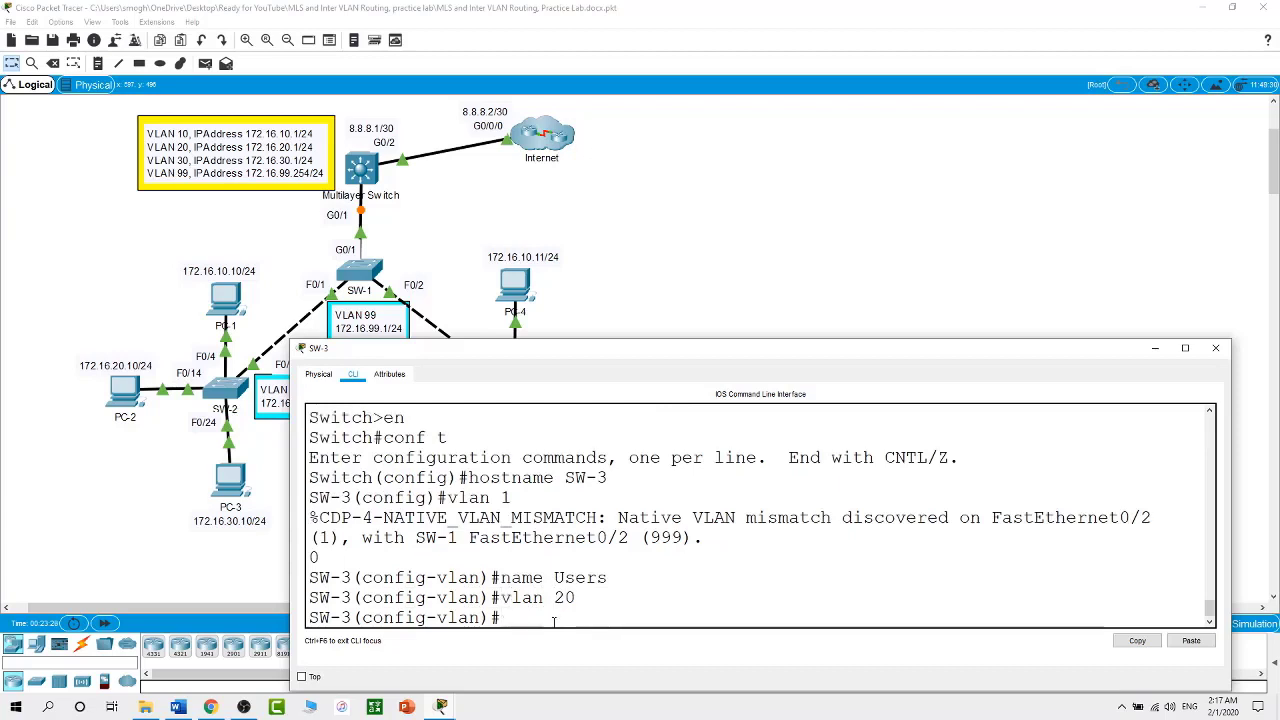
text(name Admins)
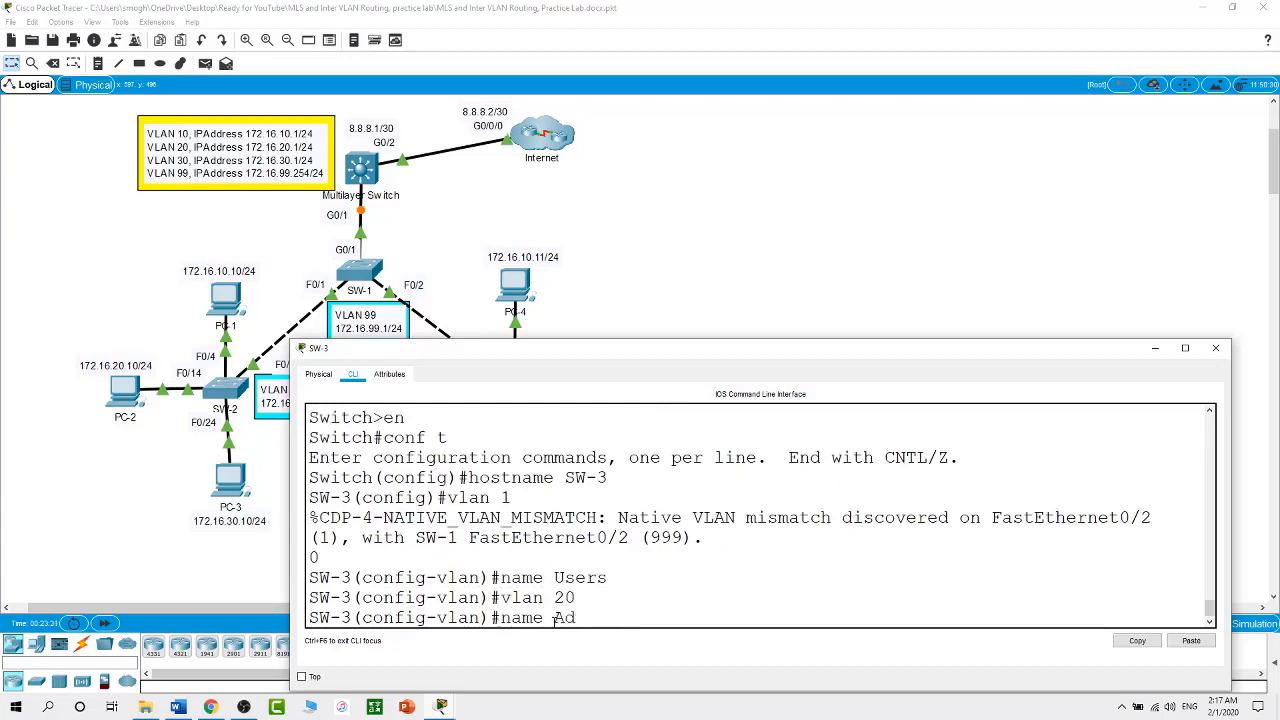
key(Return)
Create VLAN 30 on SW-3 and name it Guests.
text(vlan 30)
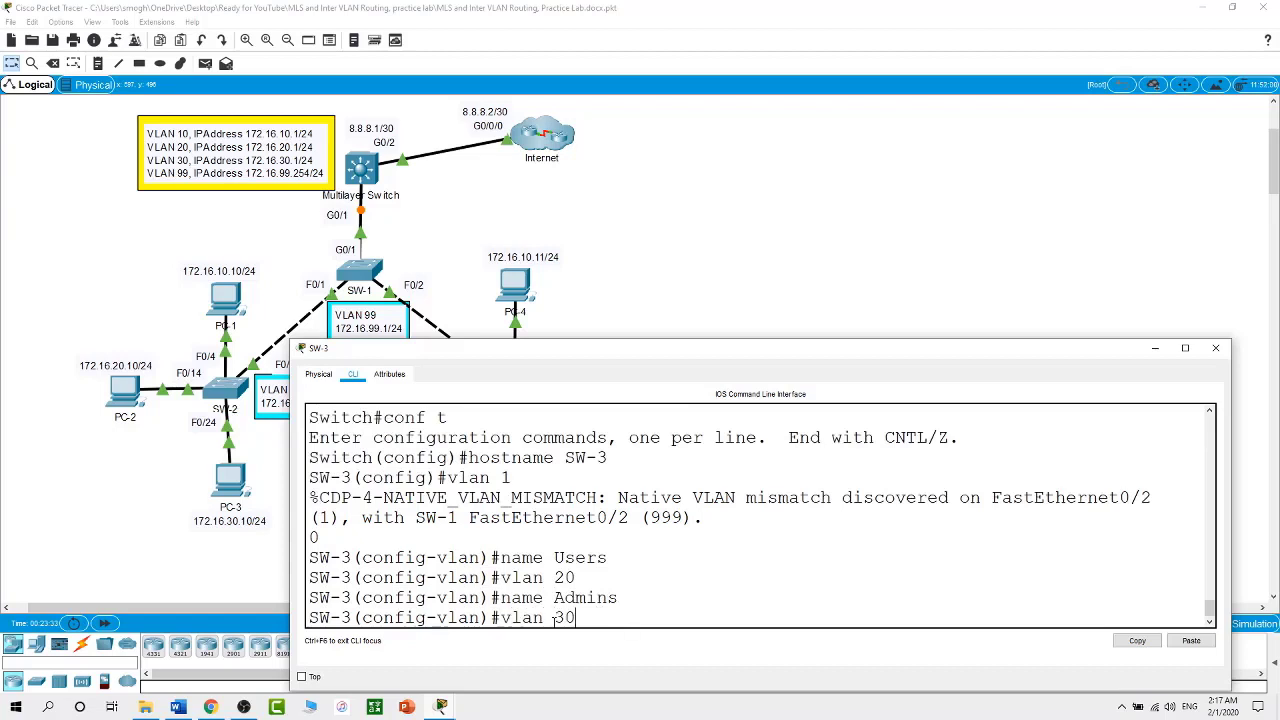
key(Return)
text(nam)
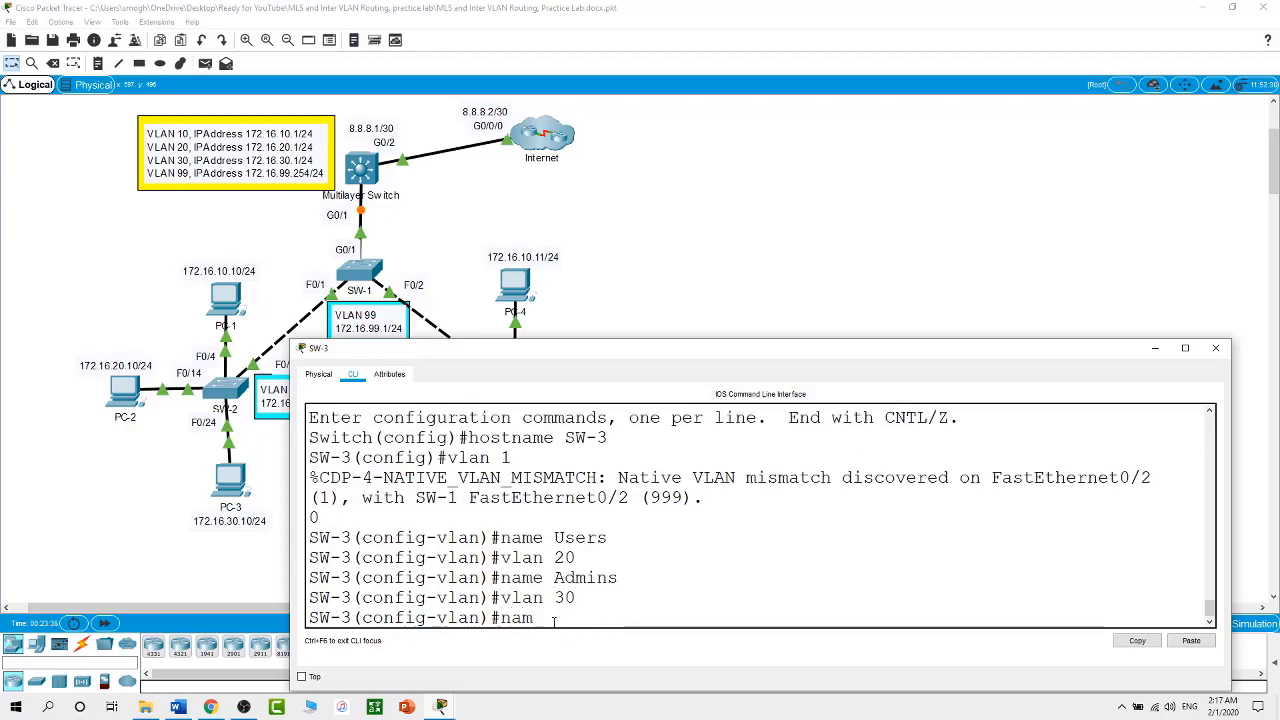
text(e Guests)
key(Return)
Create VLAN 99 on SW-3 and name it Mgmt.
text(vlan 99)
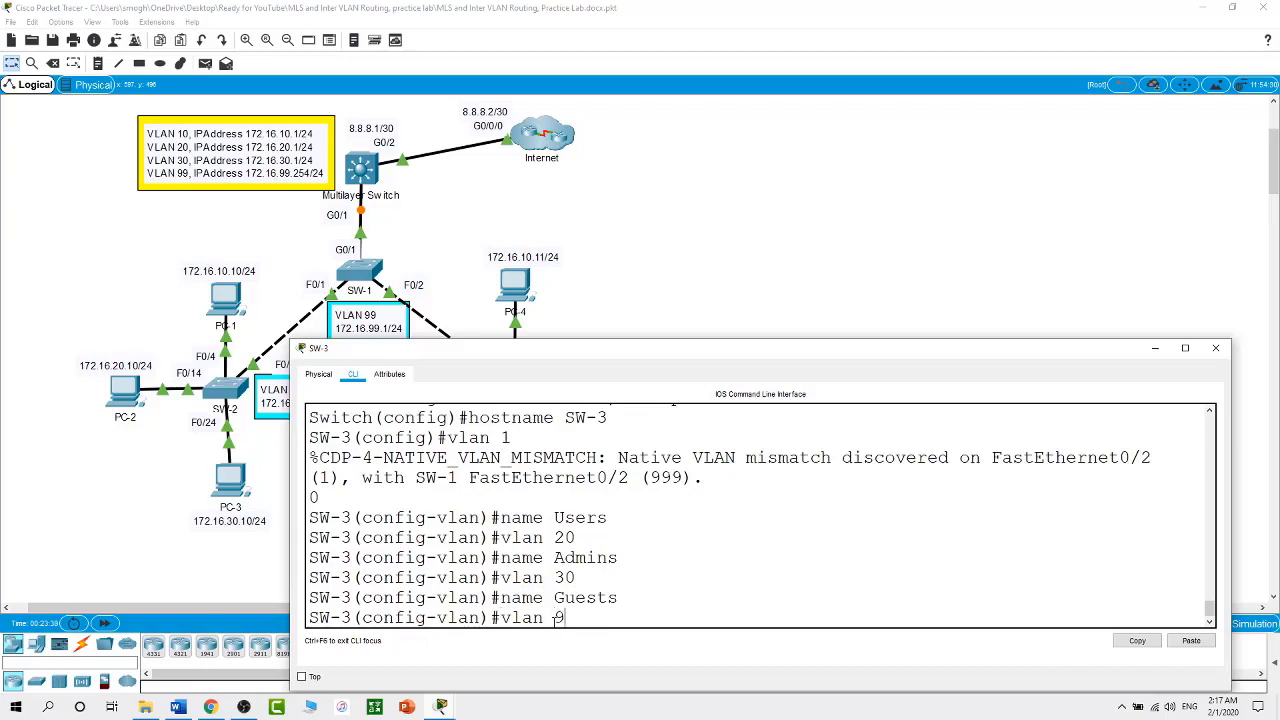
key(Return)
text(name )
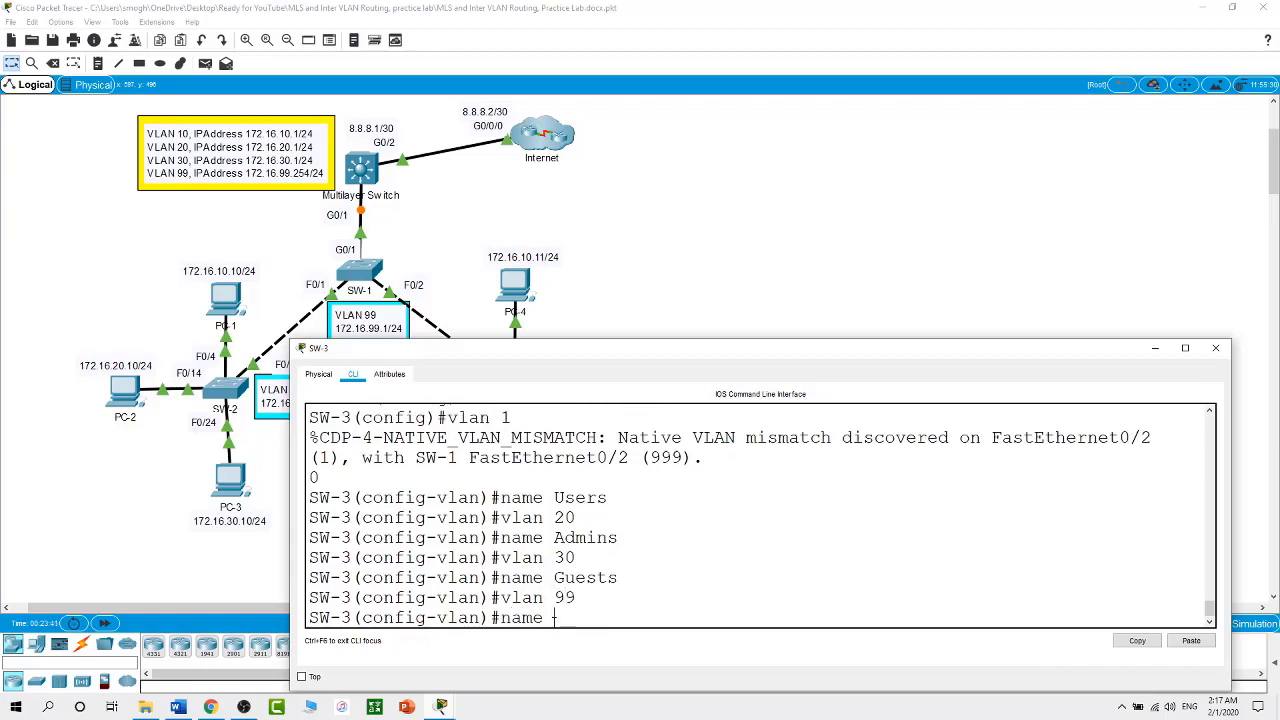
text(Mgmt)
key(Return)
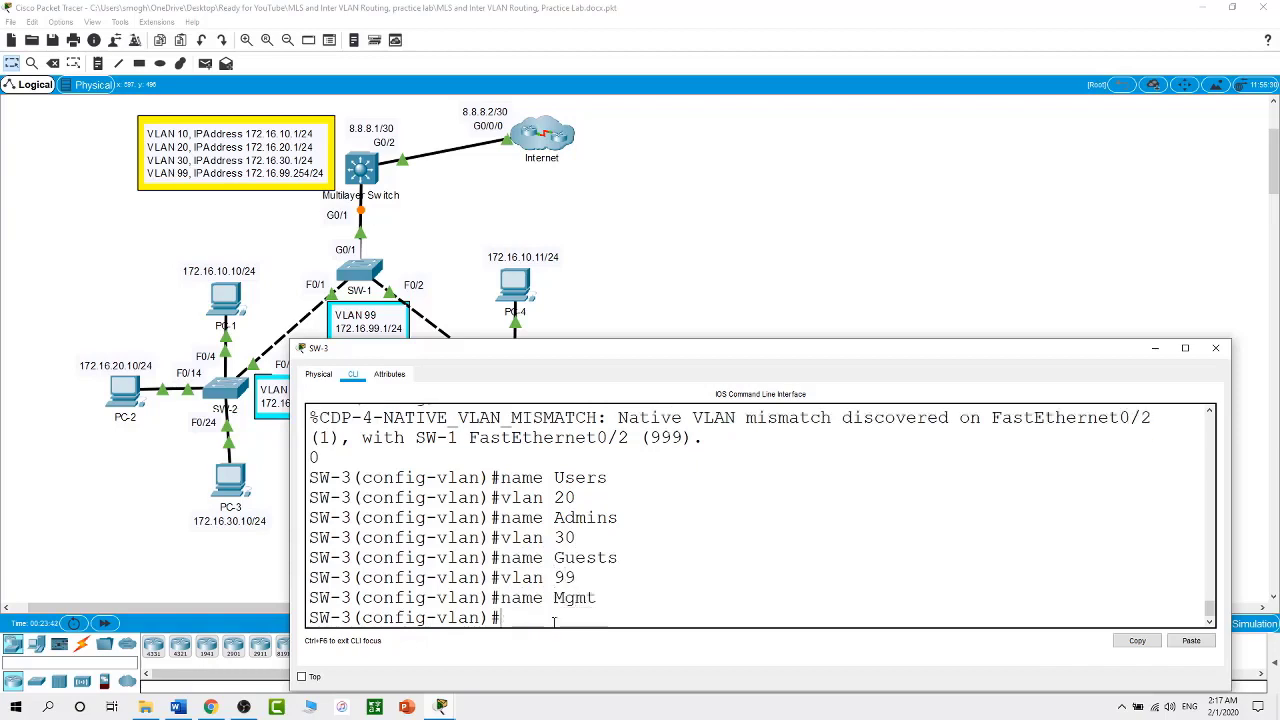
Create VLAN 999 on SW-3 and return to global configuration mode.
text(vlan 999)
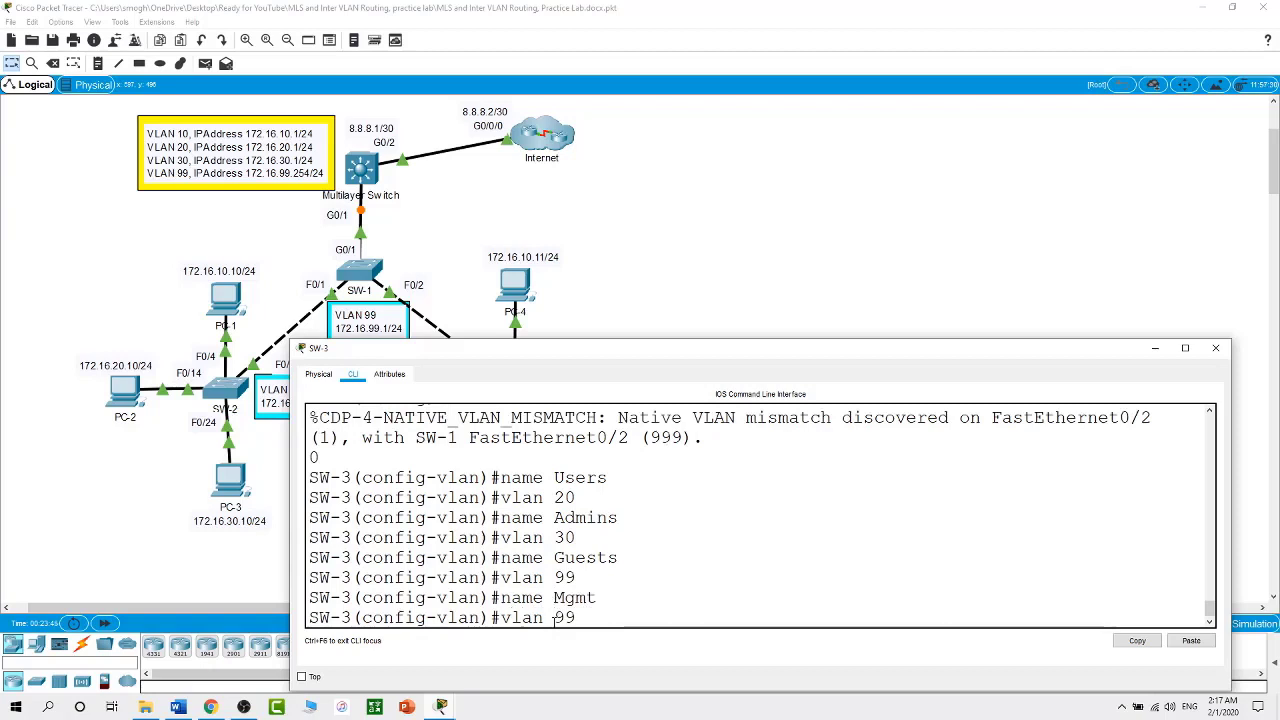
key(Return)
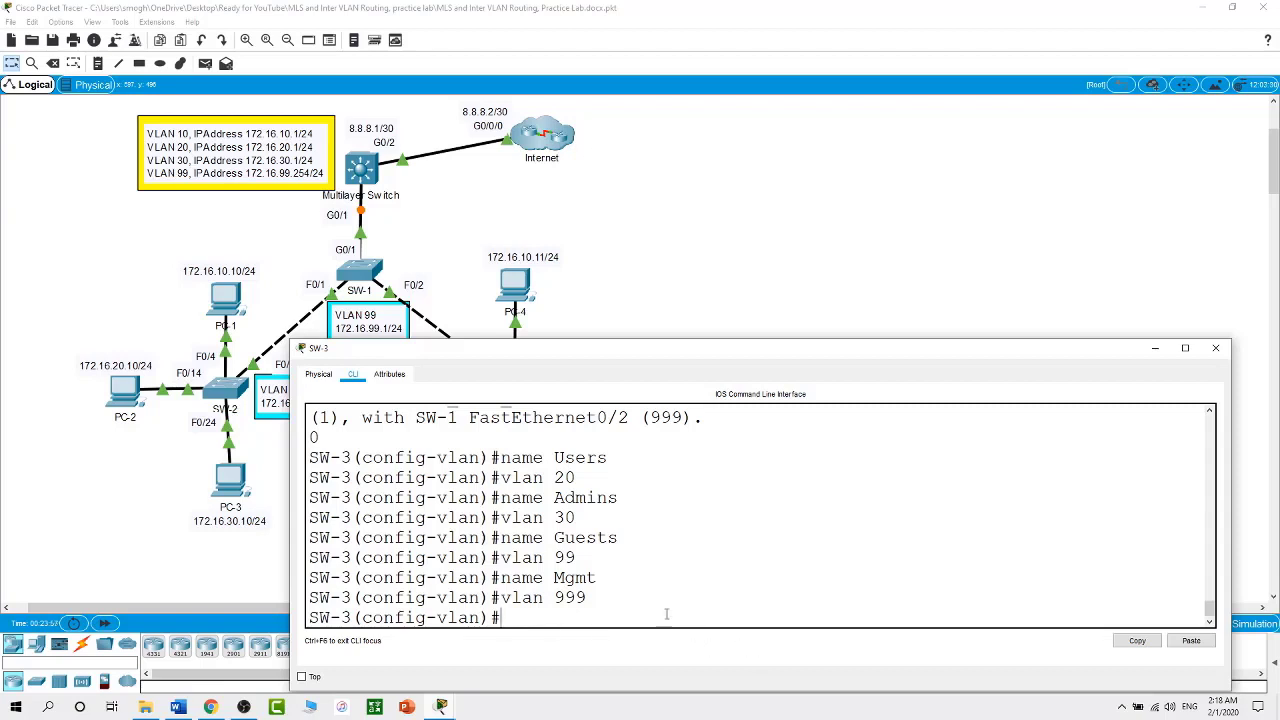
text(exit)
key(Return)
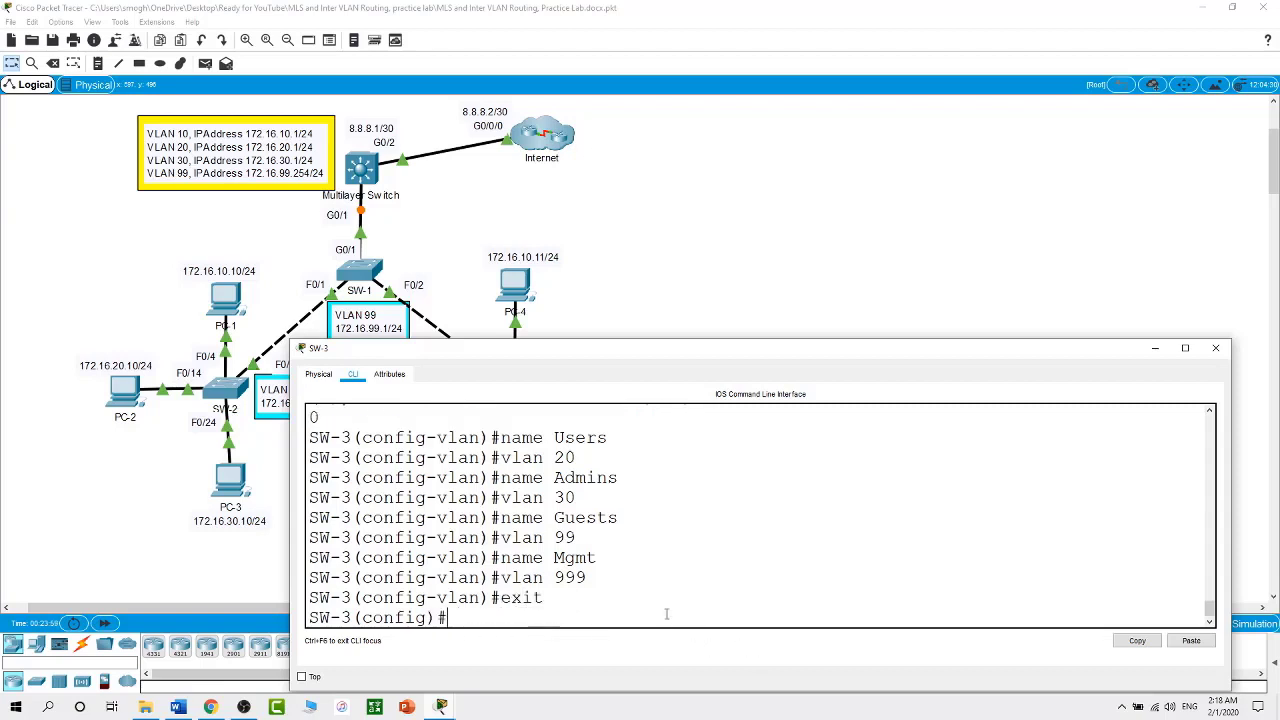
Set interface F0/2 on SW-3 to trunk mode.
text(int f0/2)
key(Return)
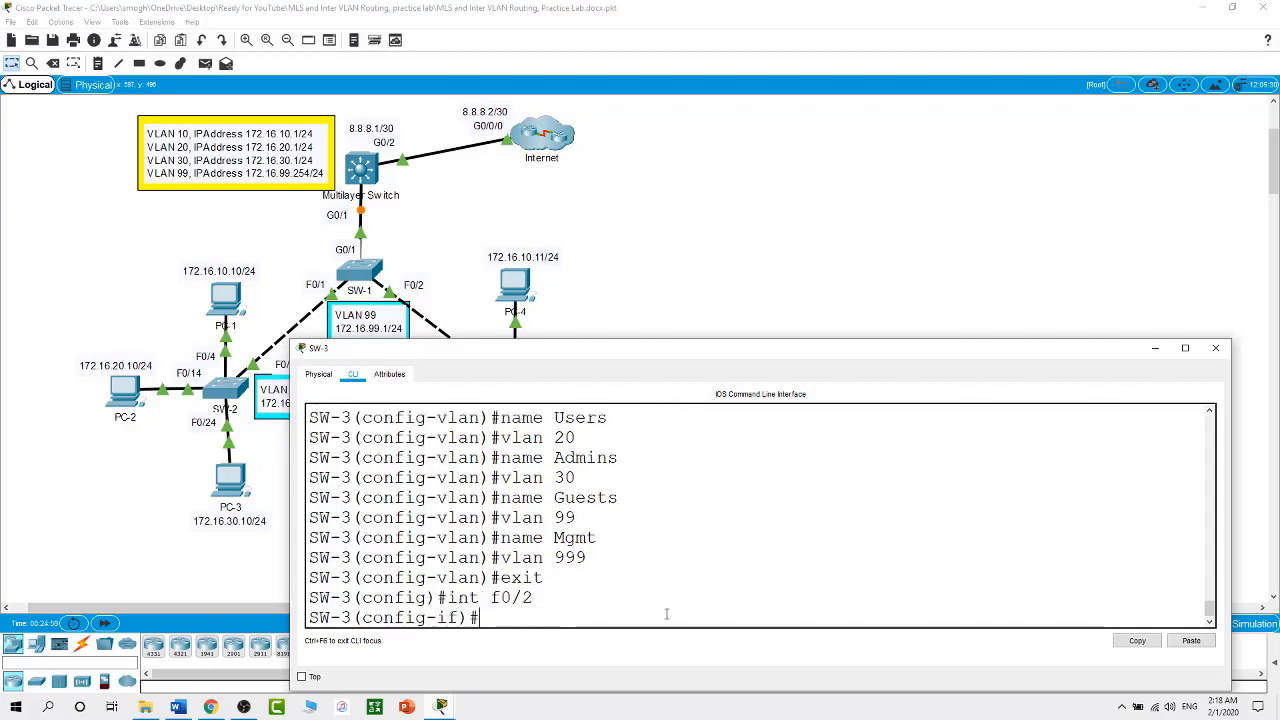
text(swi)
key(Tab)
text(mo)
key(Tab)
text(tr)
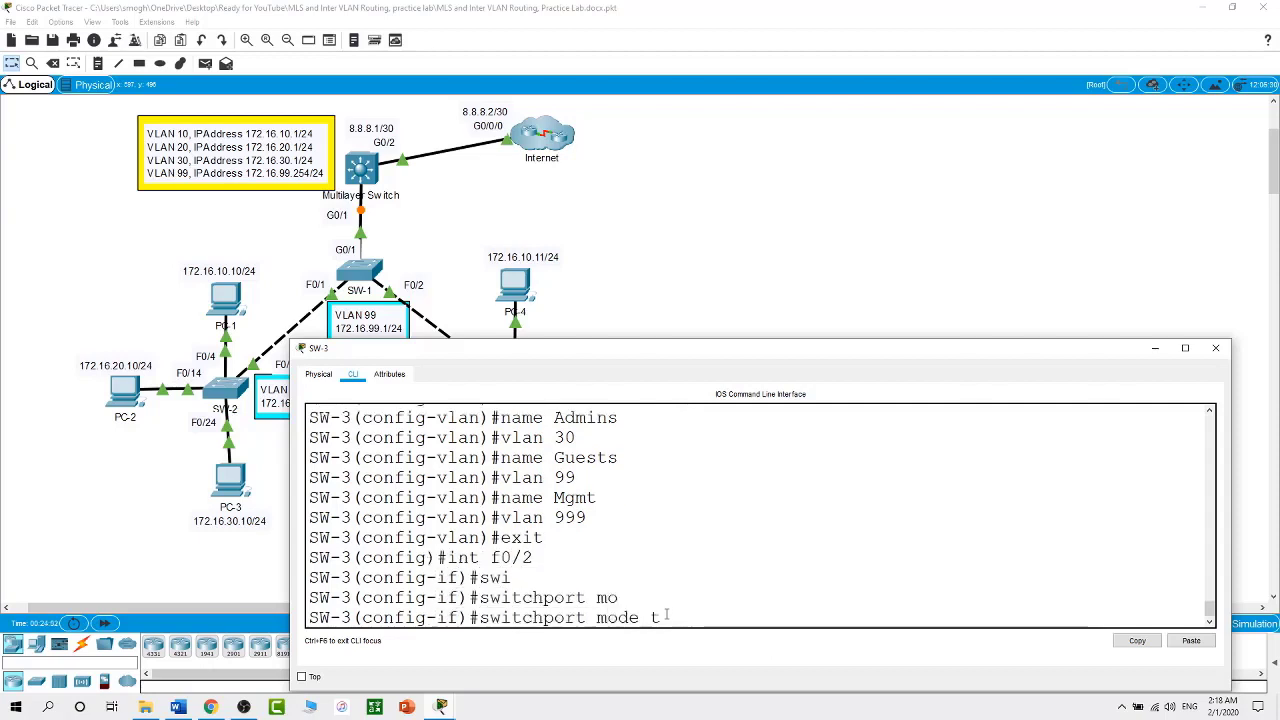
key(Tab)
key(Return)
Set the native VLAN of SW-3's F0/2 trunk to 999.
text(swi)
key(Tab)
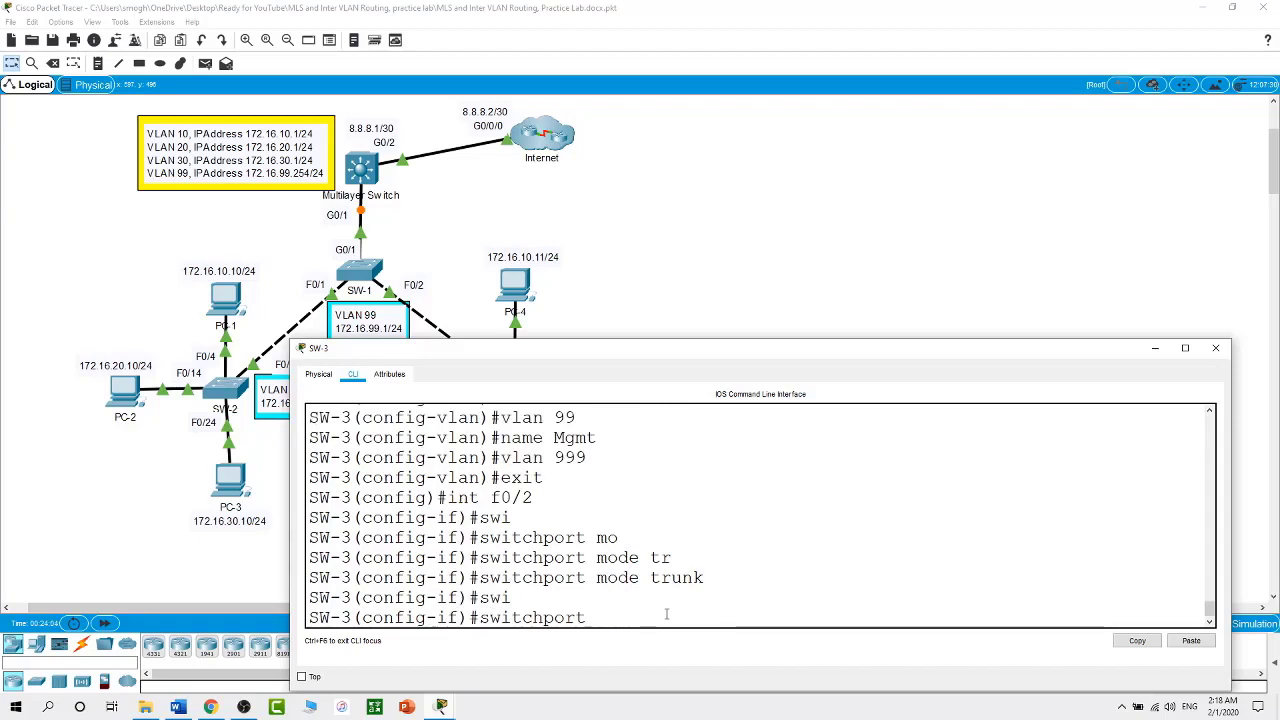
text(tr)
key(Tab)
text(n)
key(Tab)
text(v)
key(Tab)
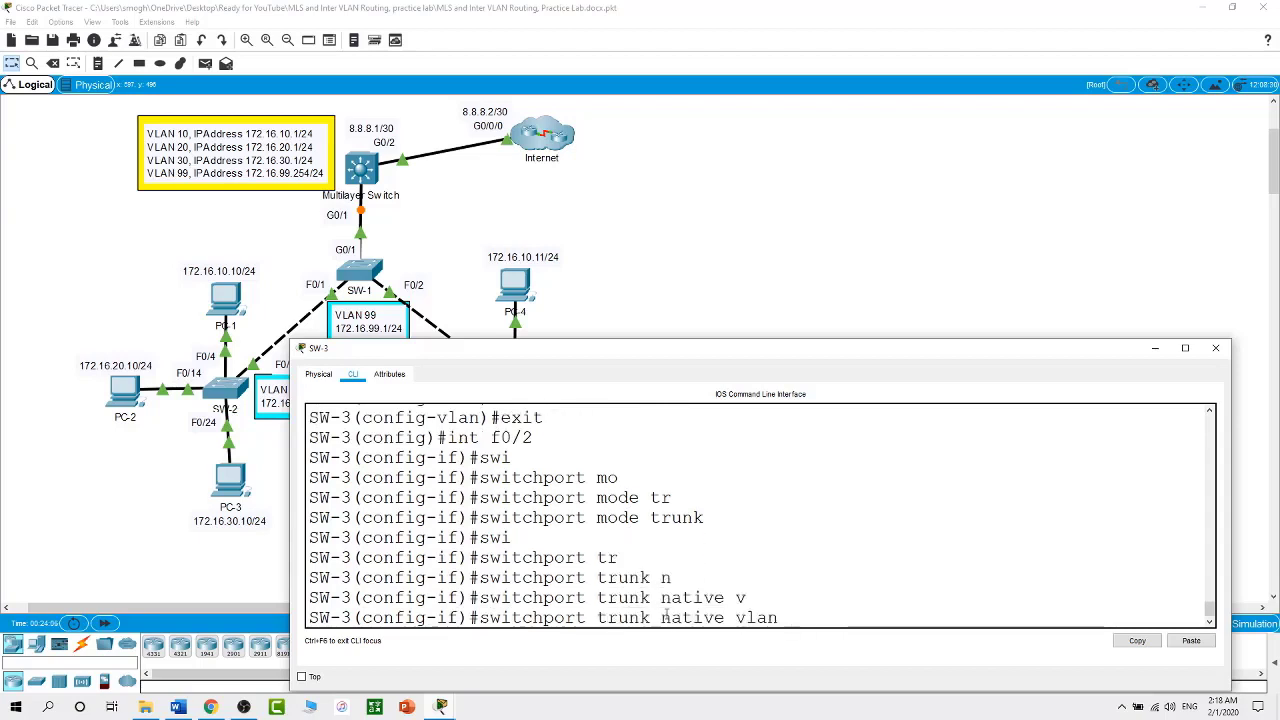
text(999)
key(Return)
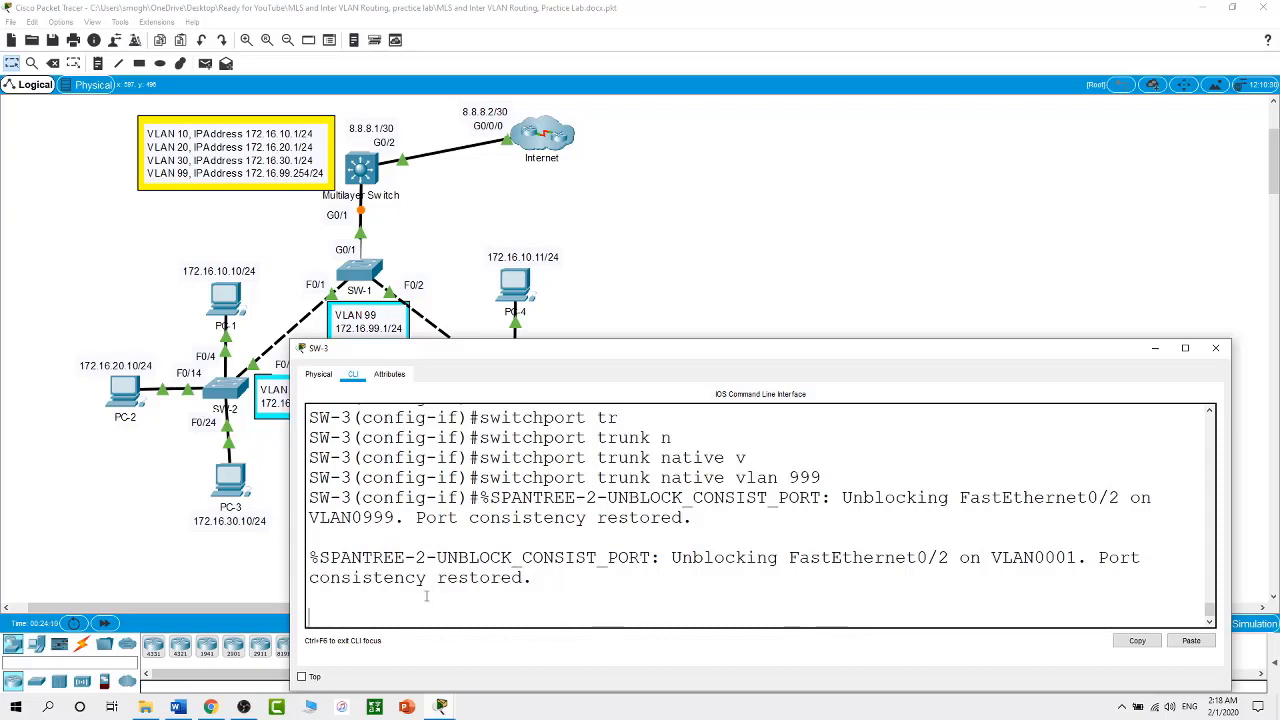
drag(435, 576, 575, 520)
click(811, 220)
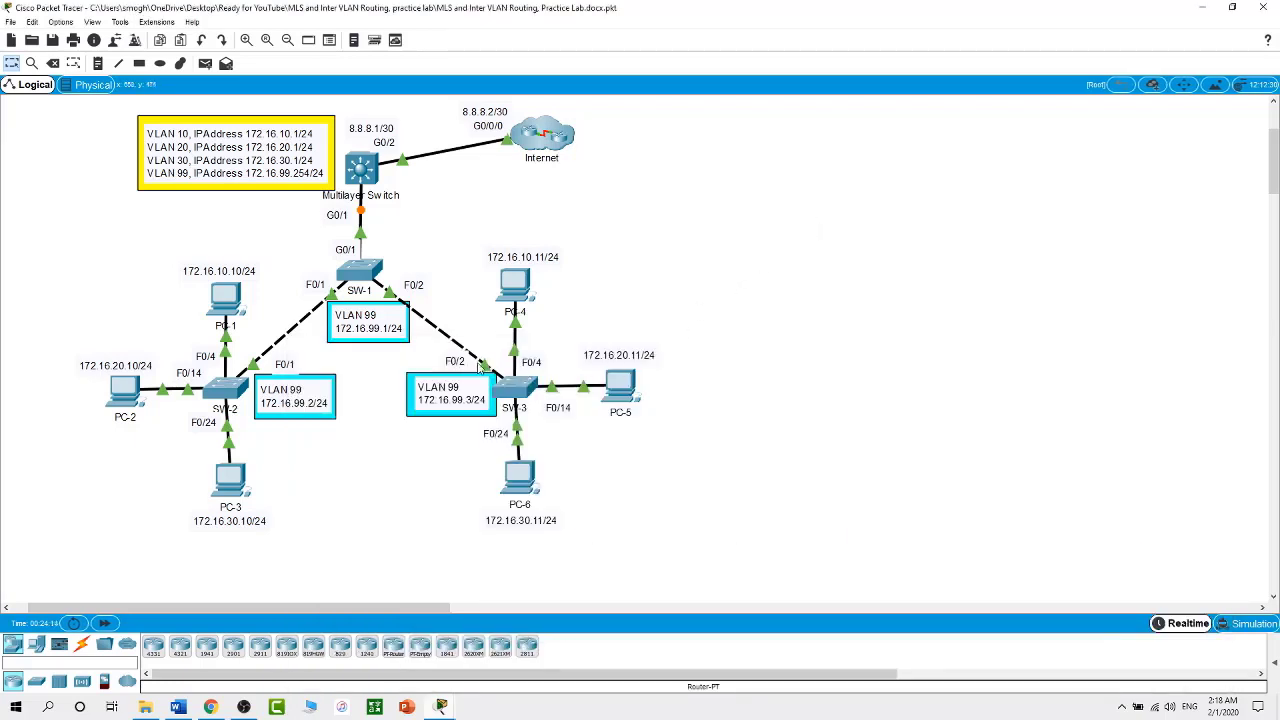
click(512, 388)
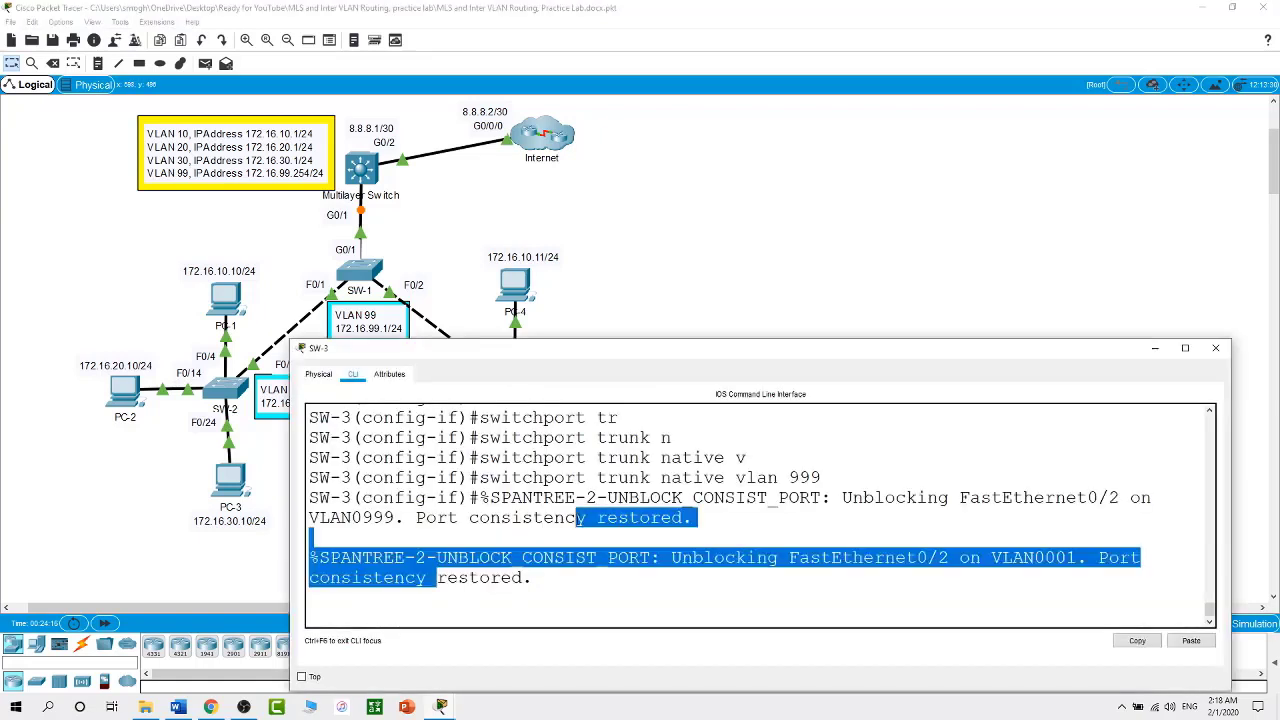
click(577, 517)
key(Return)
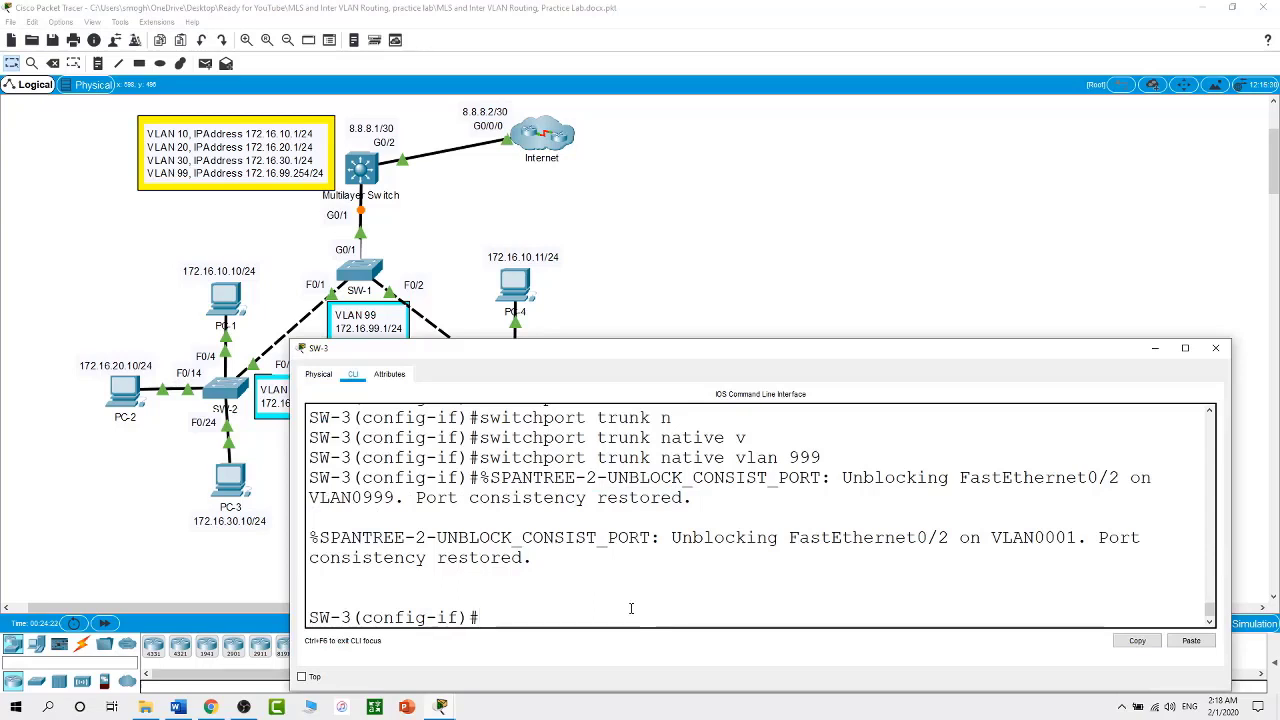
Assign IP address 172.16.99.3 with mask 255.255.255.0 to the VLAN 99 interface on SW-3.
text(exit)
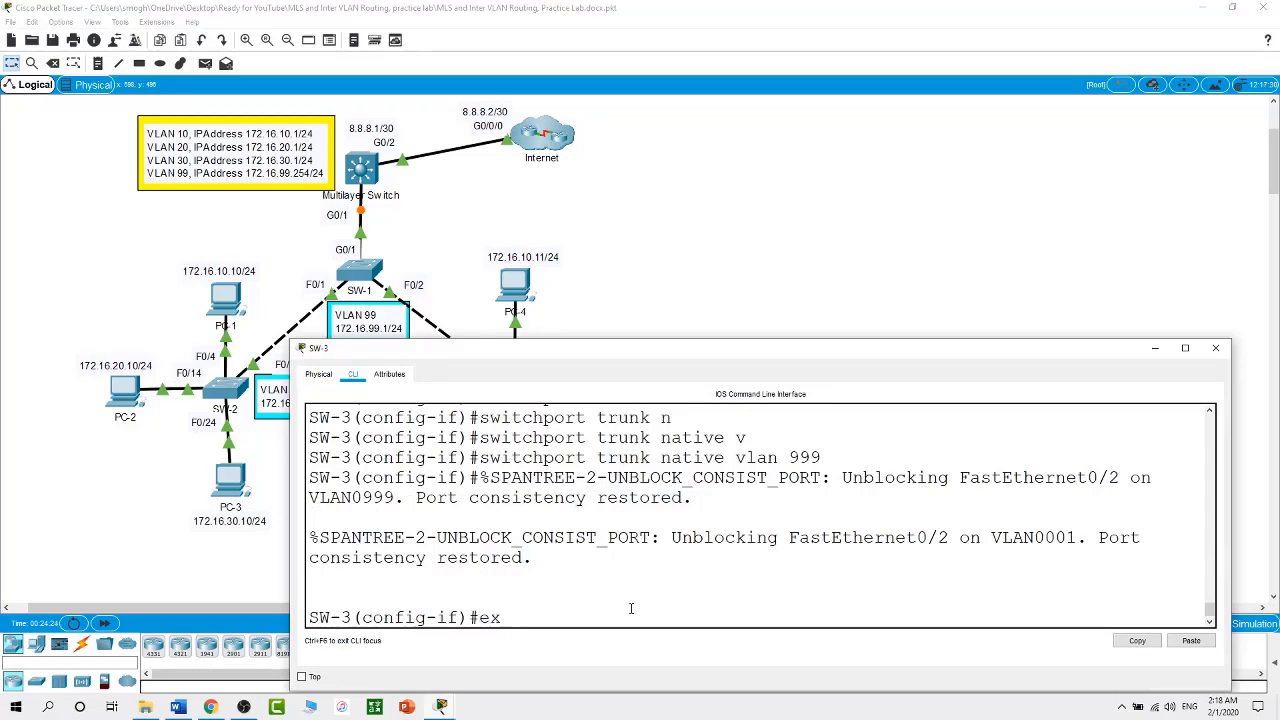
key(Return)
text(int vlan 99)
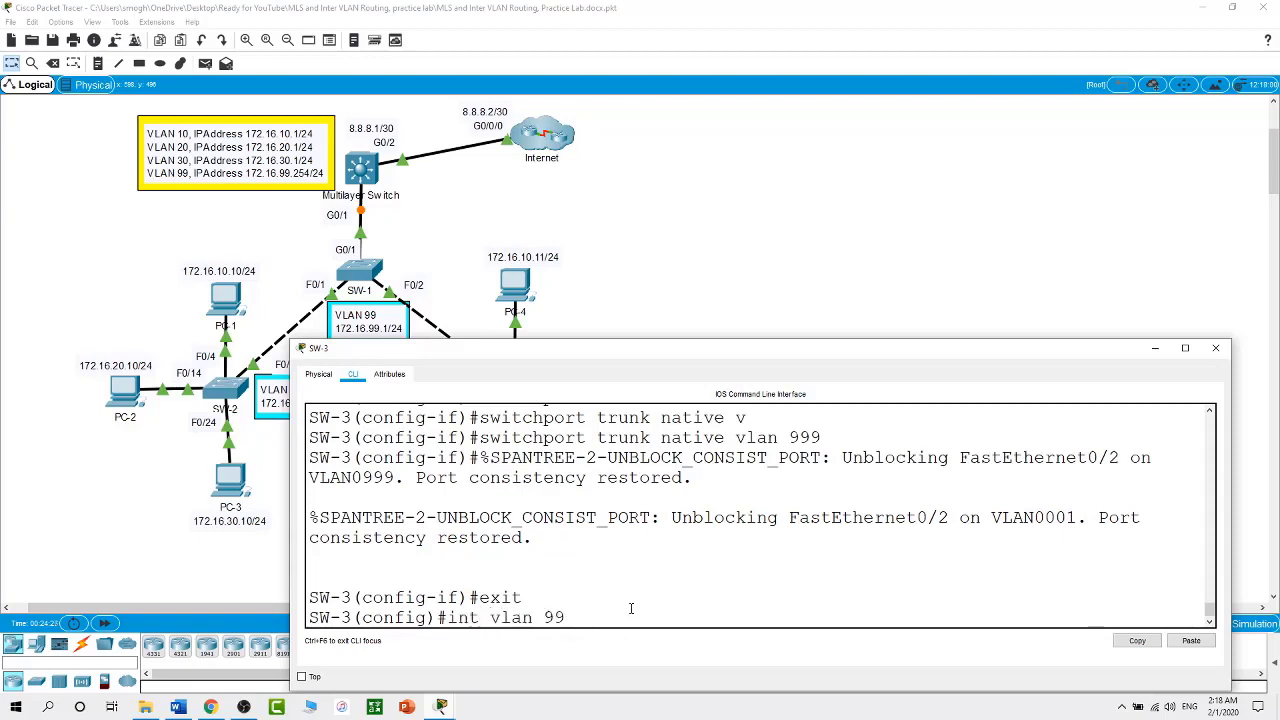
key(Return)
key(Return)
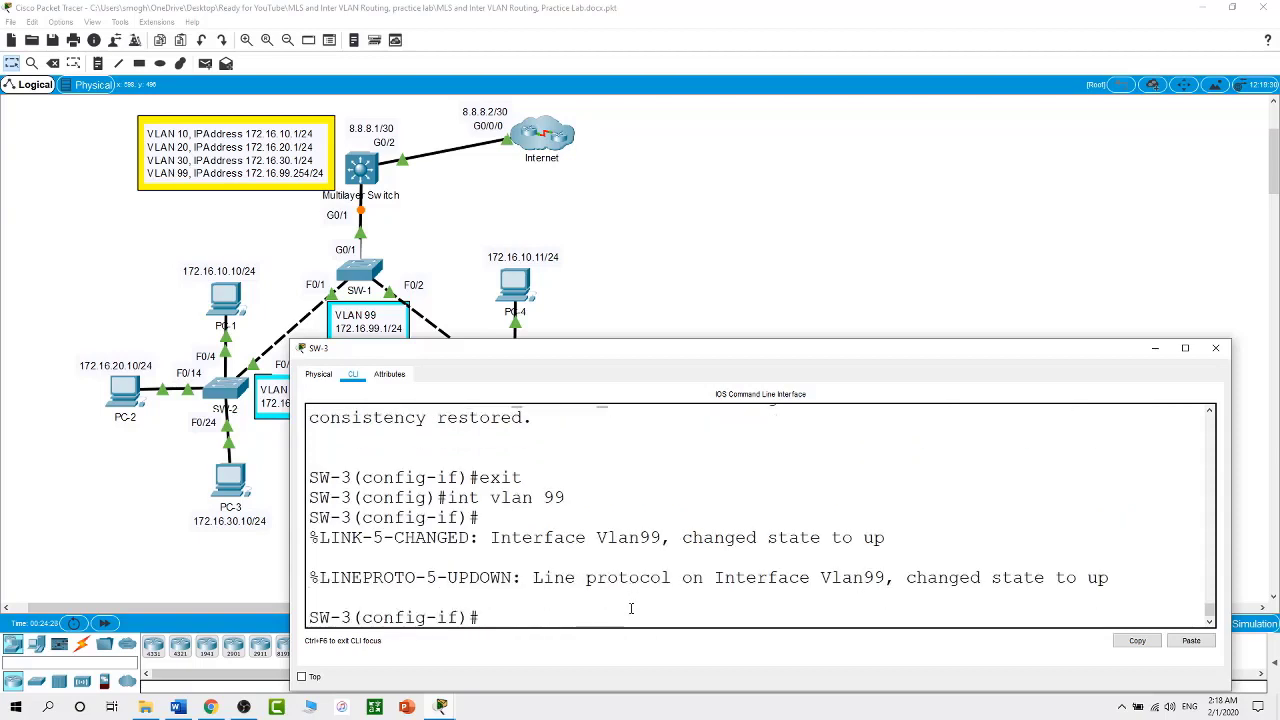
text(ip ad)
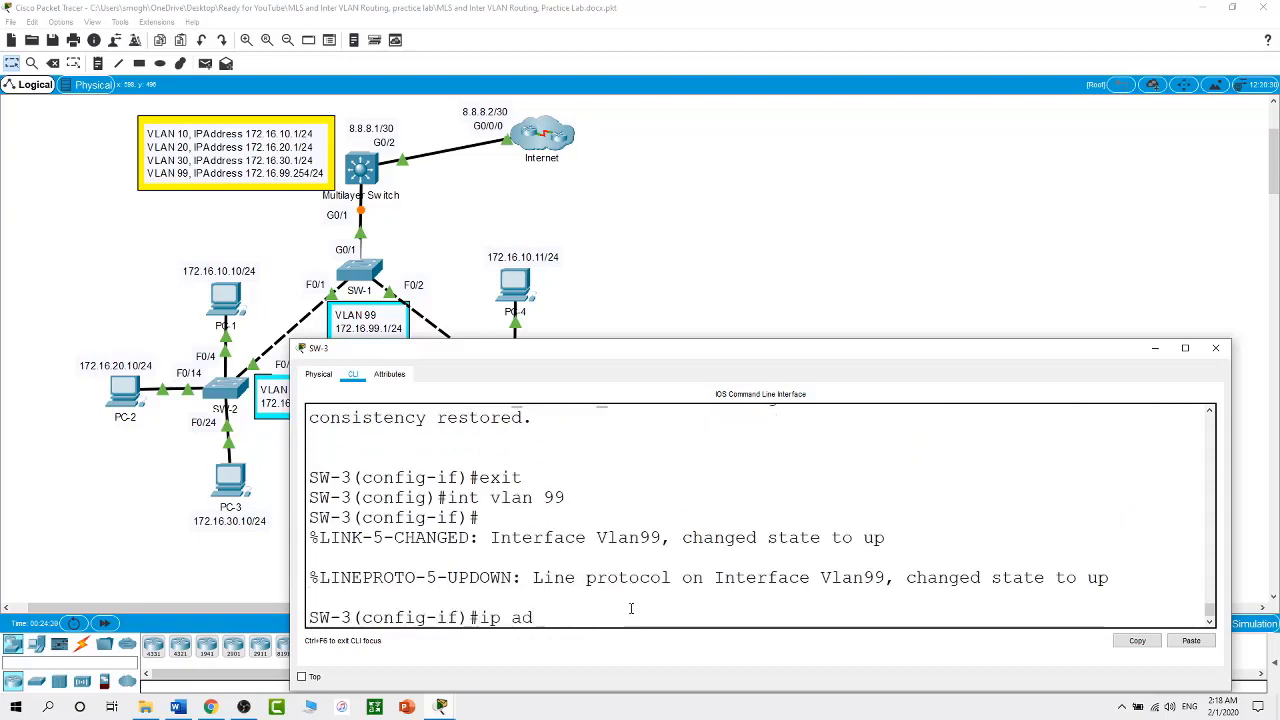
text(dress 172.16.)
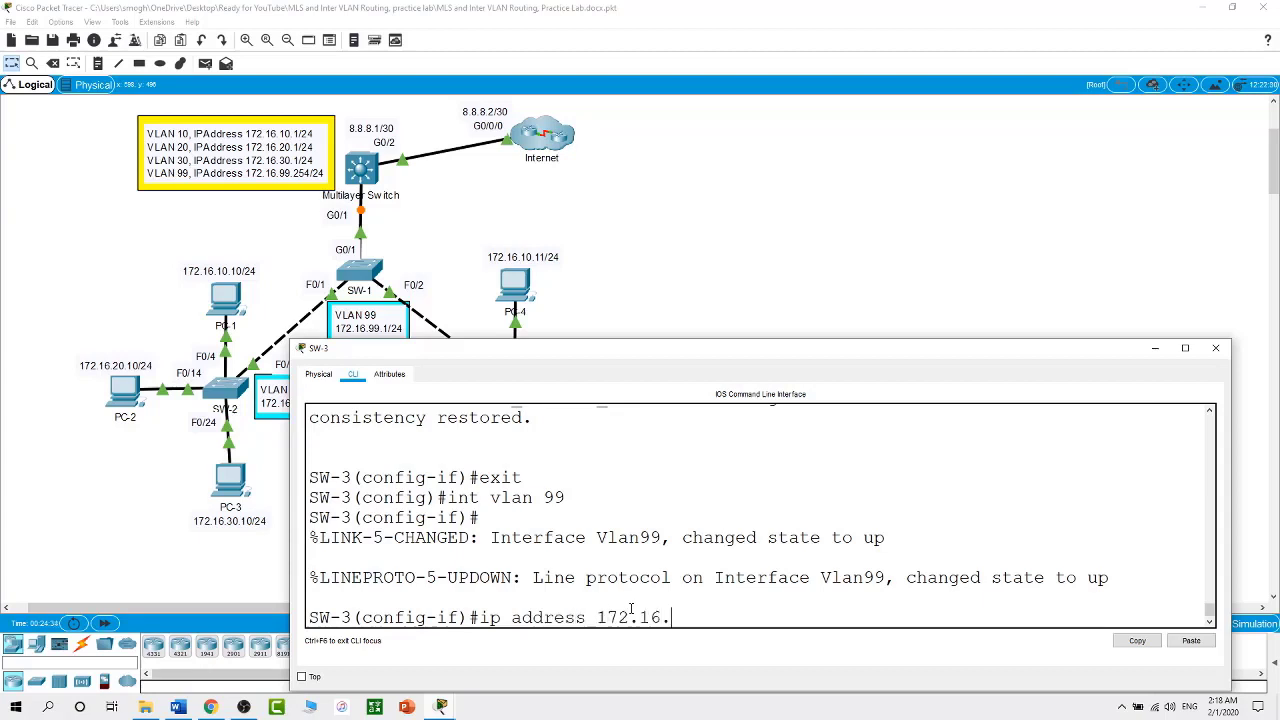
text(99.3 255.2)
text(55.255.255.0)
key(Return)
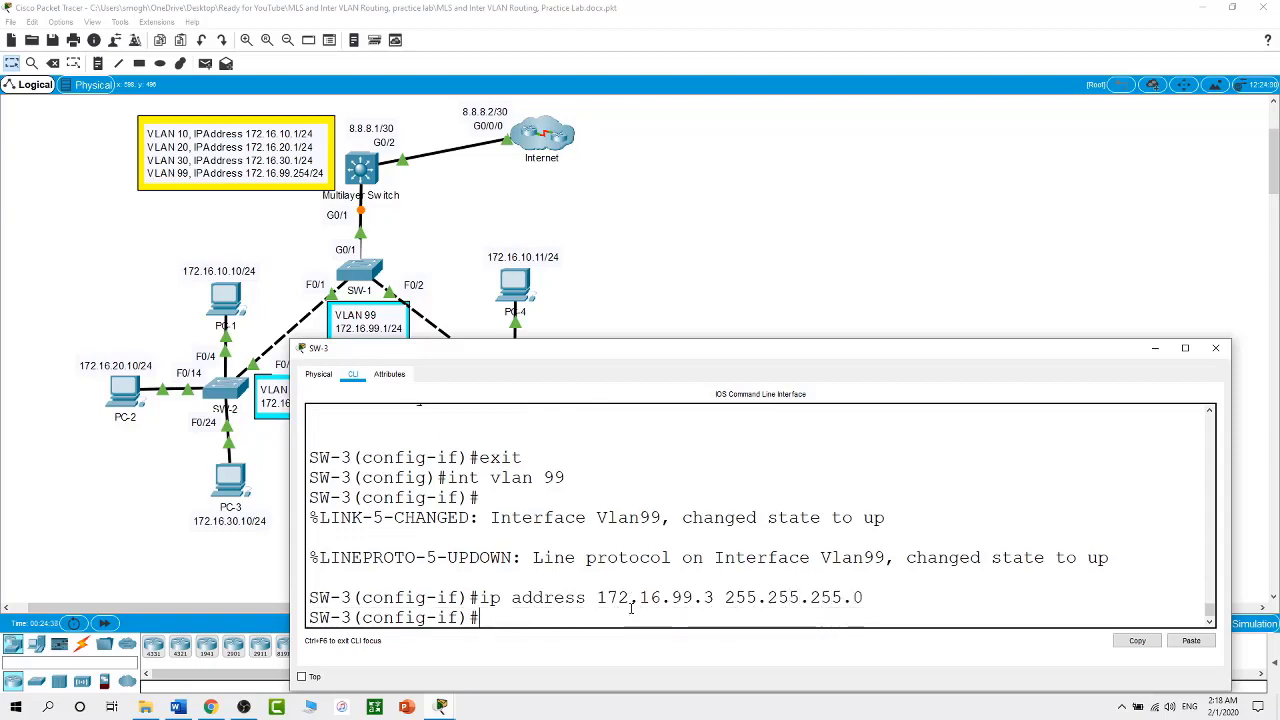
Set the default gateway of SW-3 to 172.16.99.254.
text(exit)
key(Return)
text(ip de)
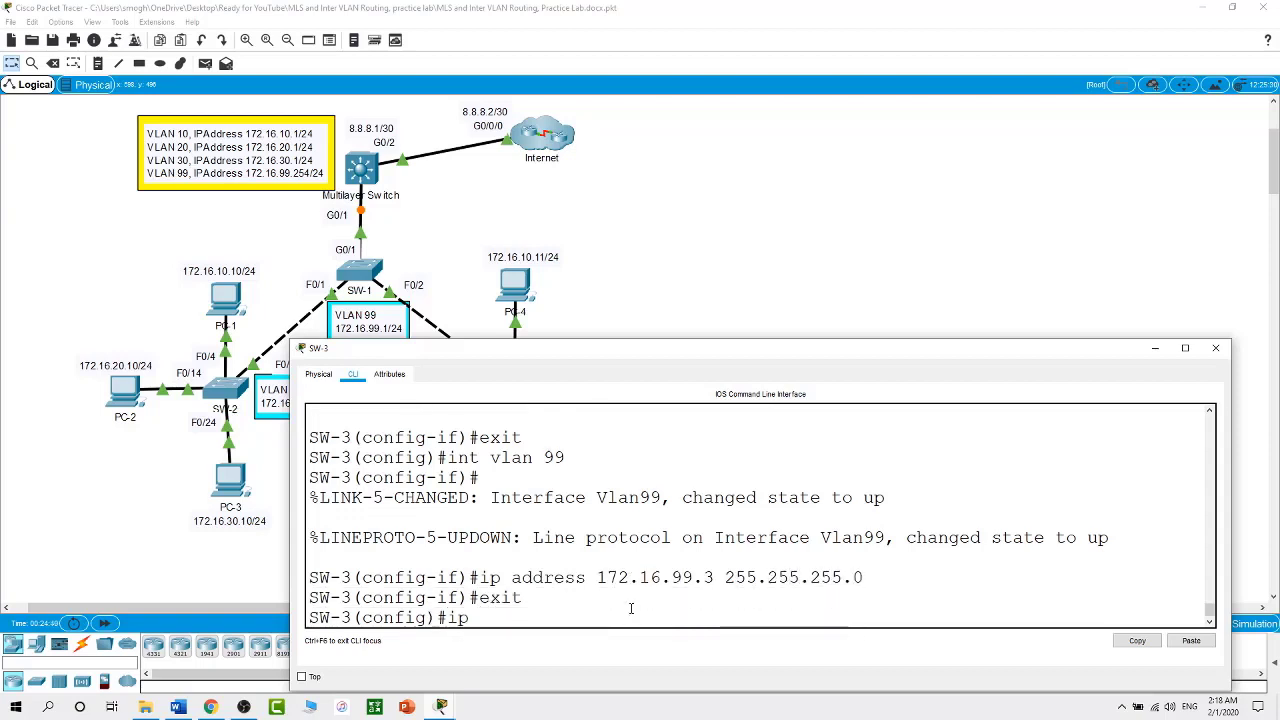
key(Tab)
text(172.16.)
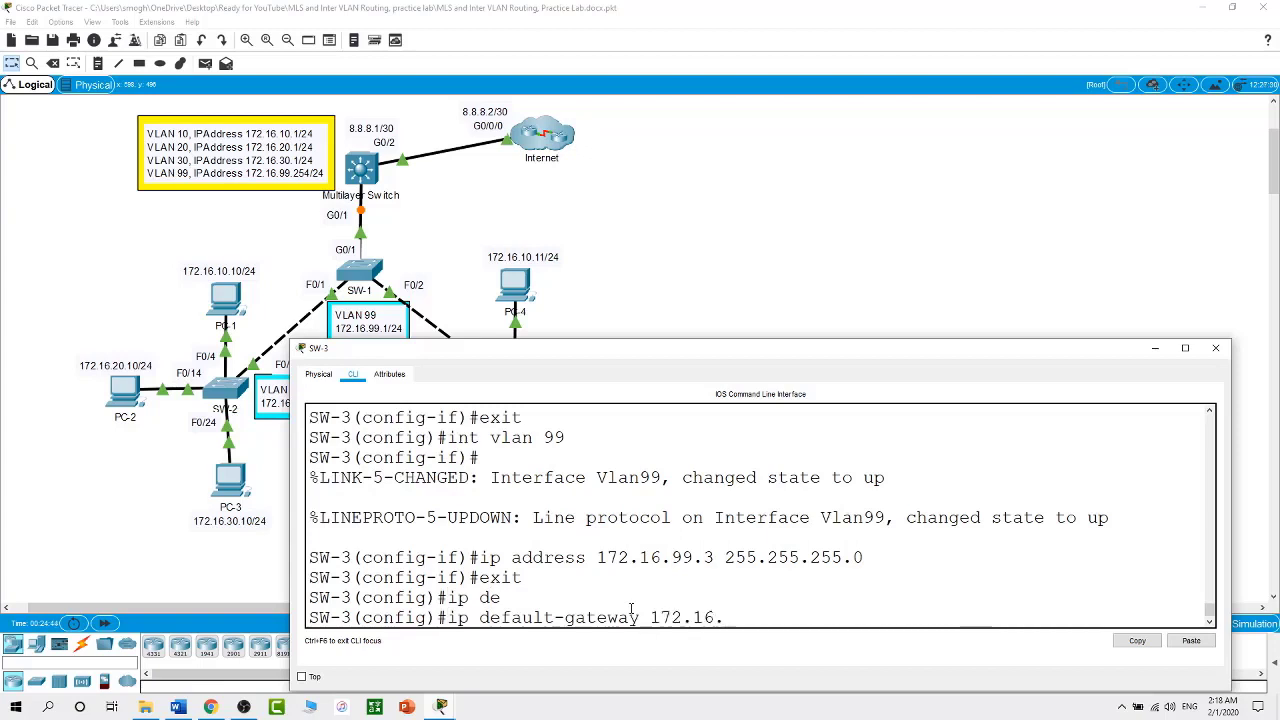
text(99.254)
key(Return)
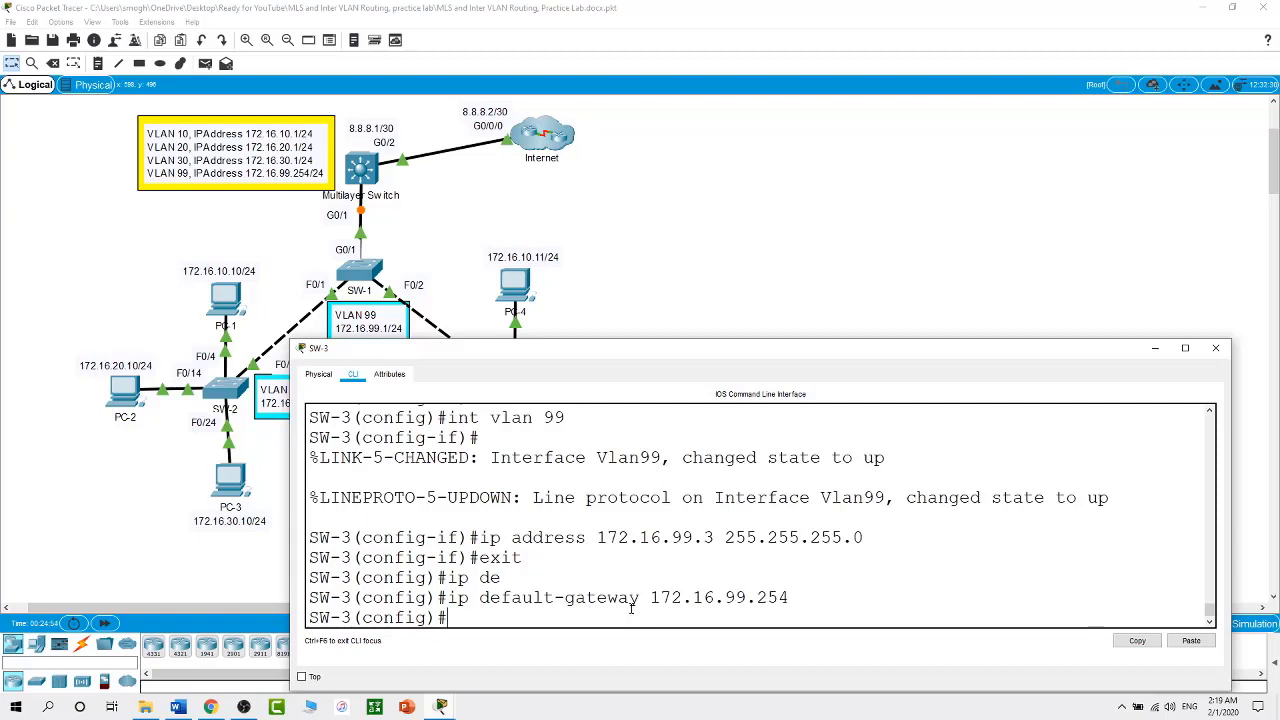
Switch to SW-2's command line and set its interface range F0/2-8 to access mode.
click(818, 177)
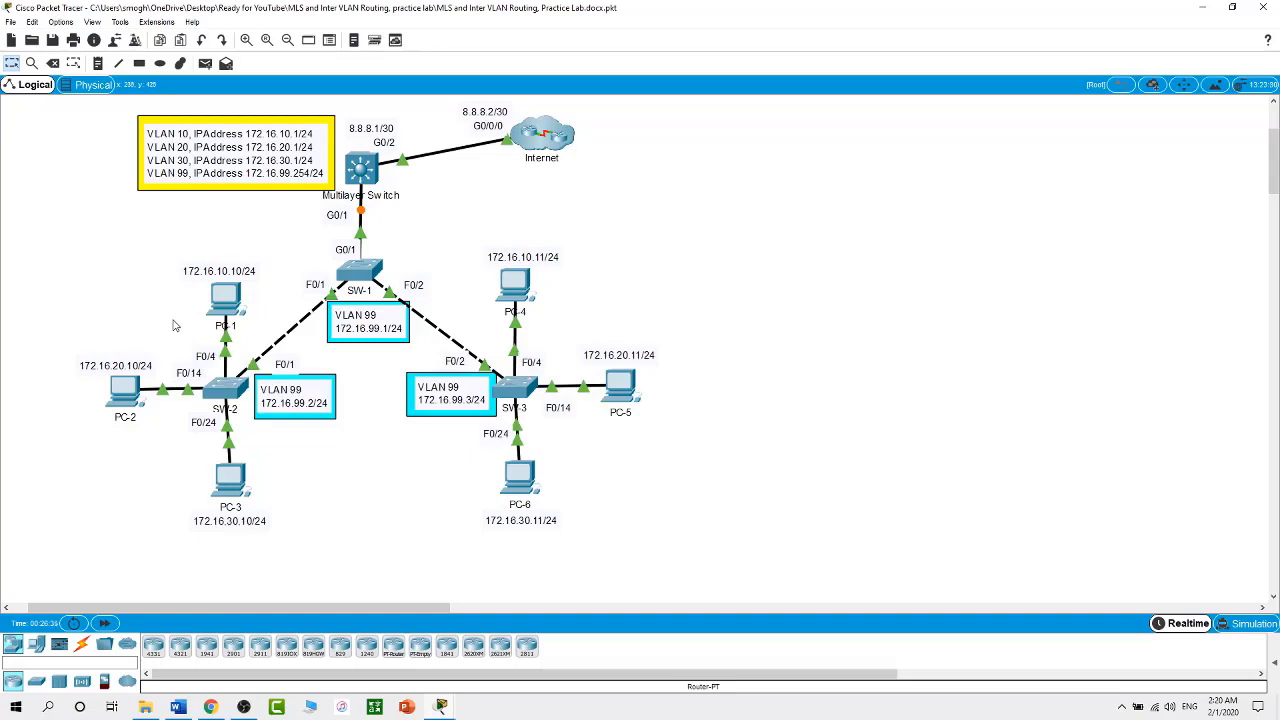
mouse_move(216, 331)
click(224, 388)
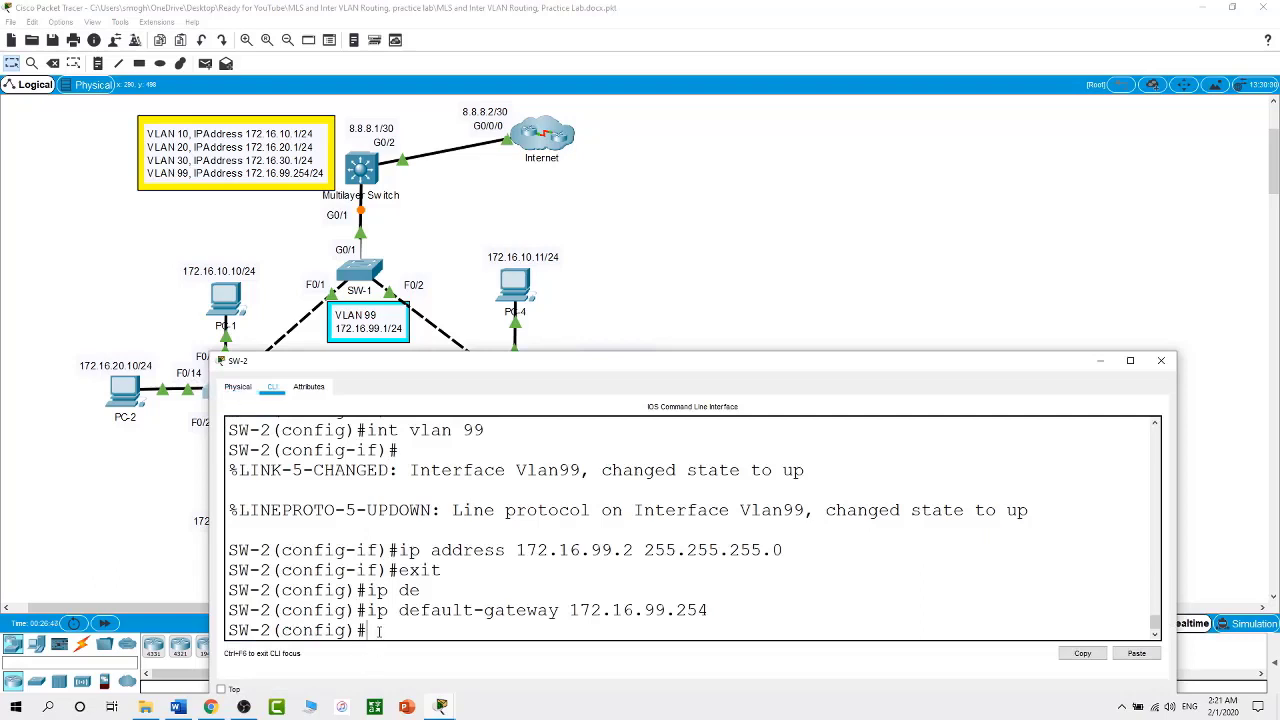
text(int range f0/2)
text(-)
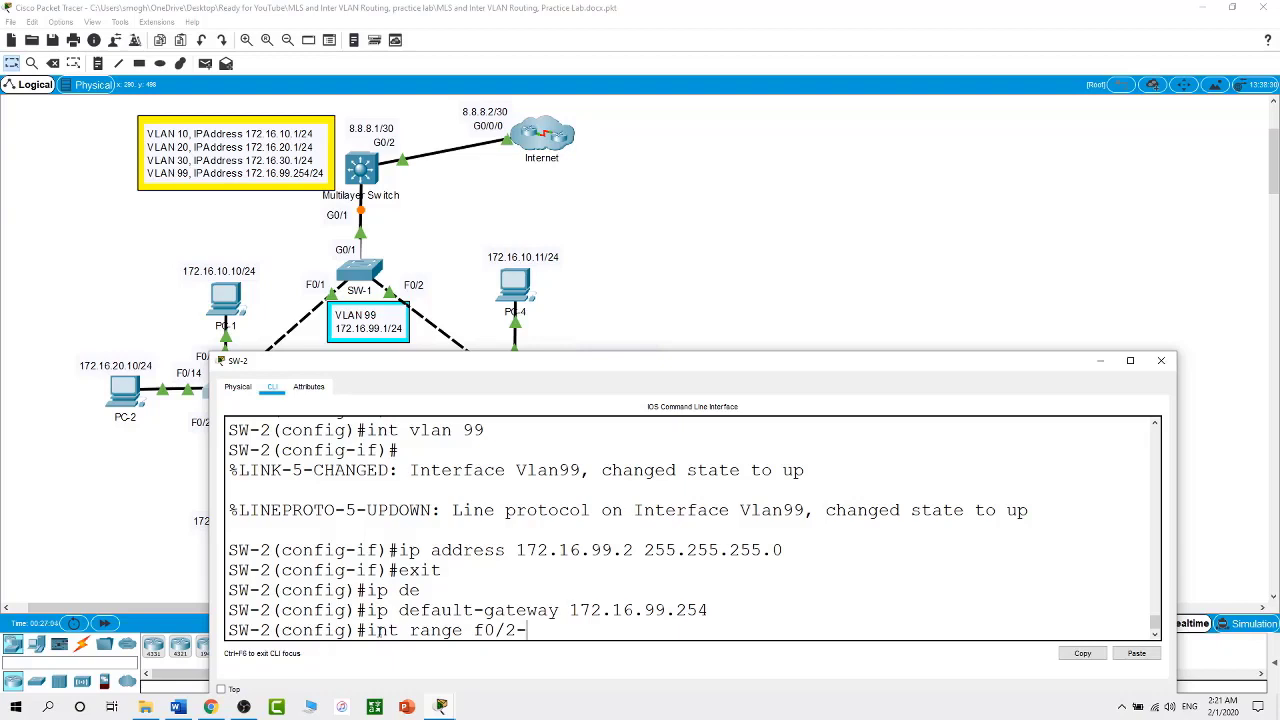
text(8)
key(Return)
text(swi)
key(Tab)
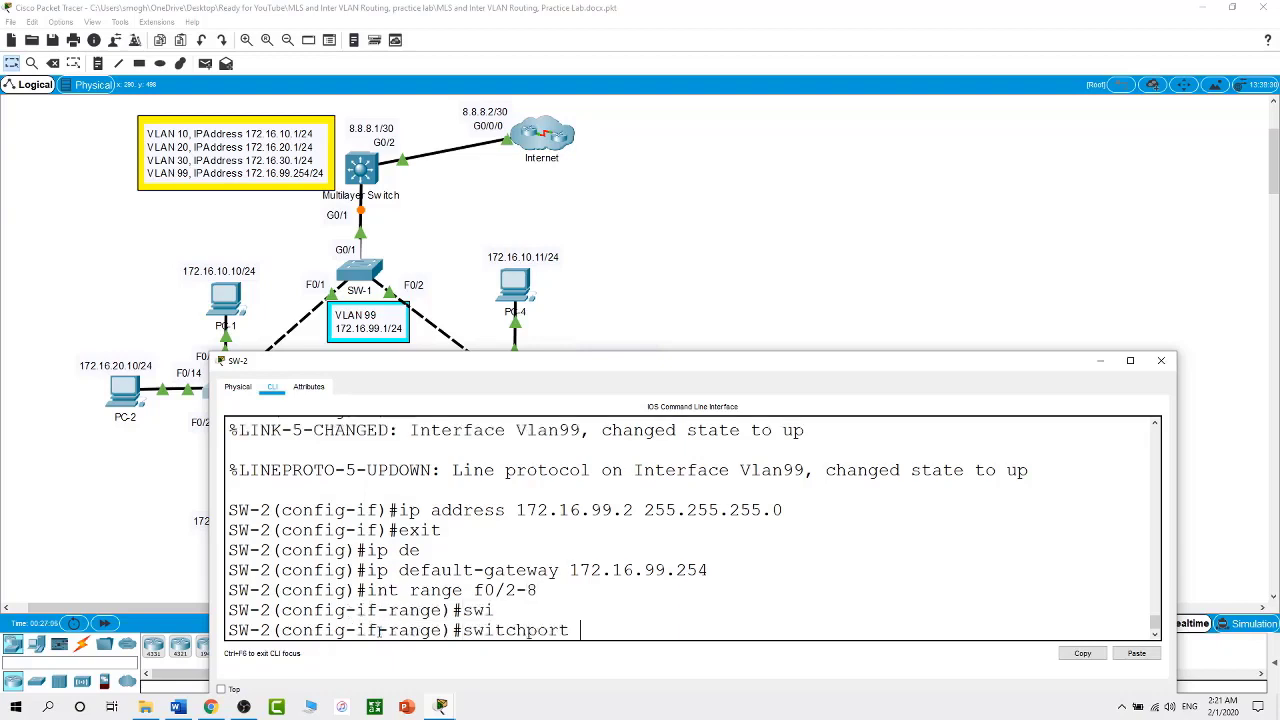
text(mo)
key(Tab)
text(ac)
key(Tab)
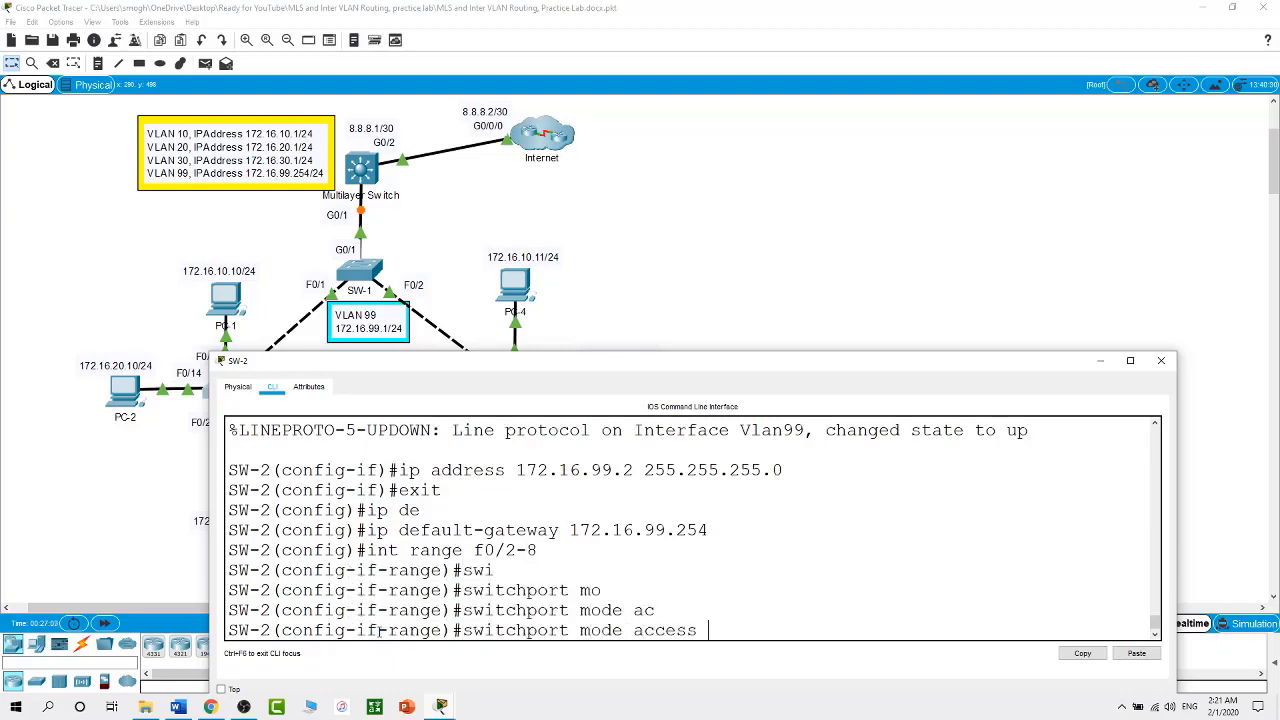
key(Return)
Assign SW-2's access ports F0/2-8 to VLAN 10.
text(swi)
key(Tab)
text(a)
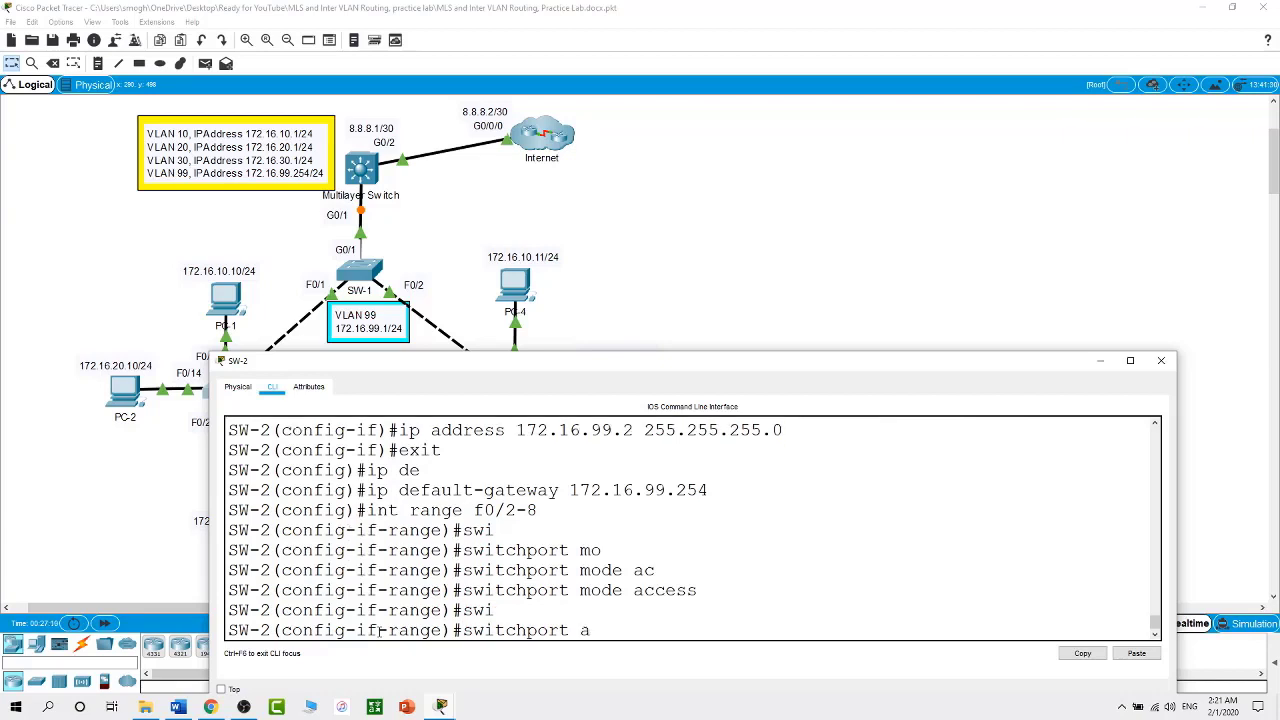
text(c)
key(Tab)
text(v)
key(Tab)
text(10)
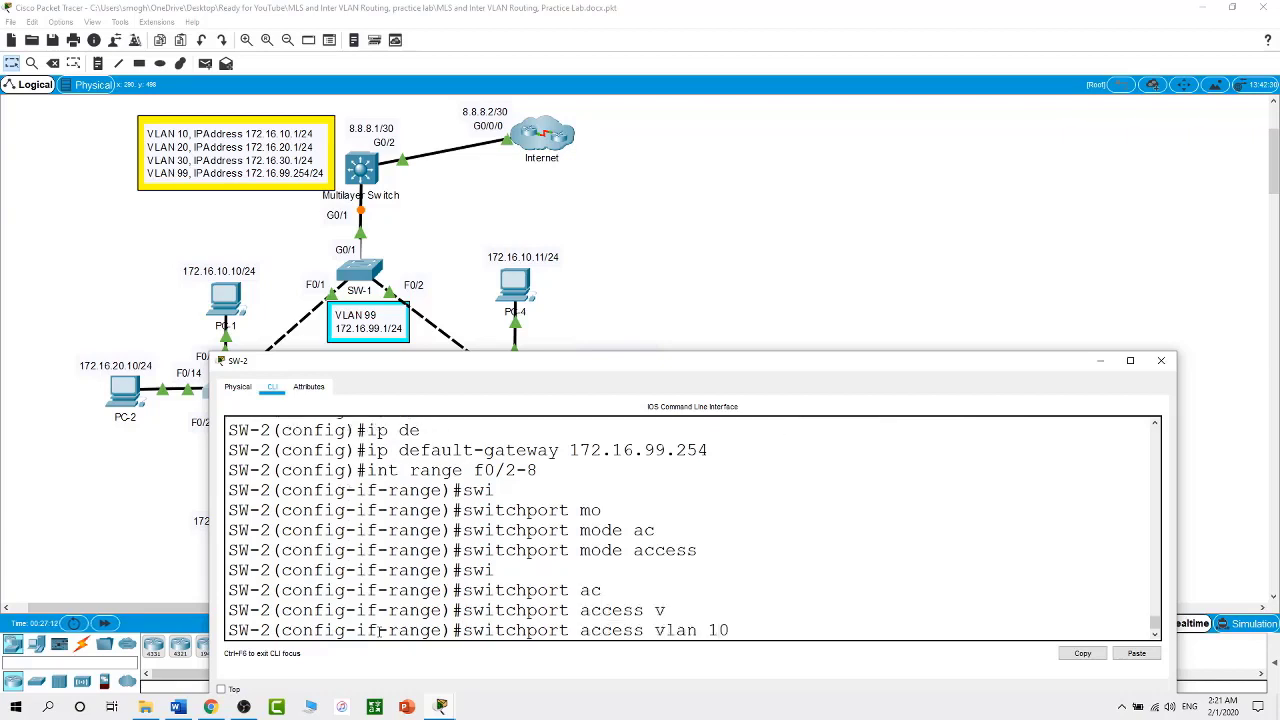
key(Return)
Set interface range F0/9-16 on SW-2 to access mode.
text(int ran)
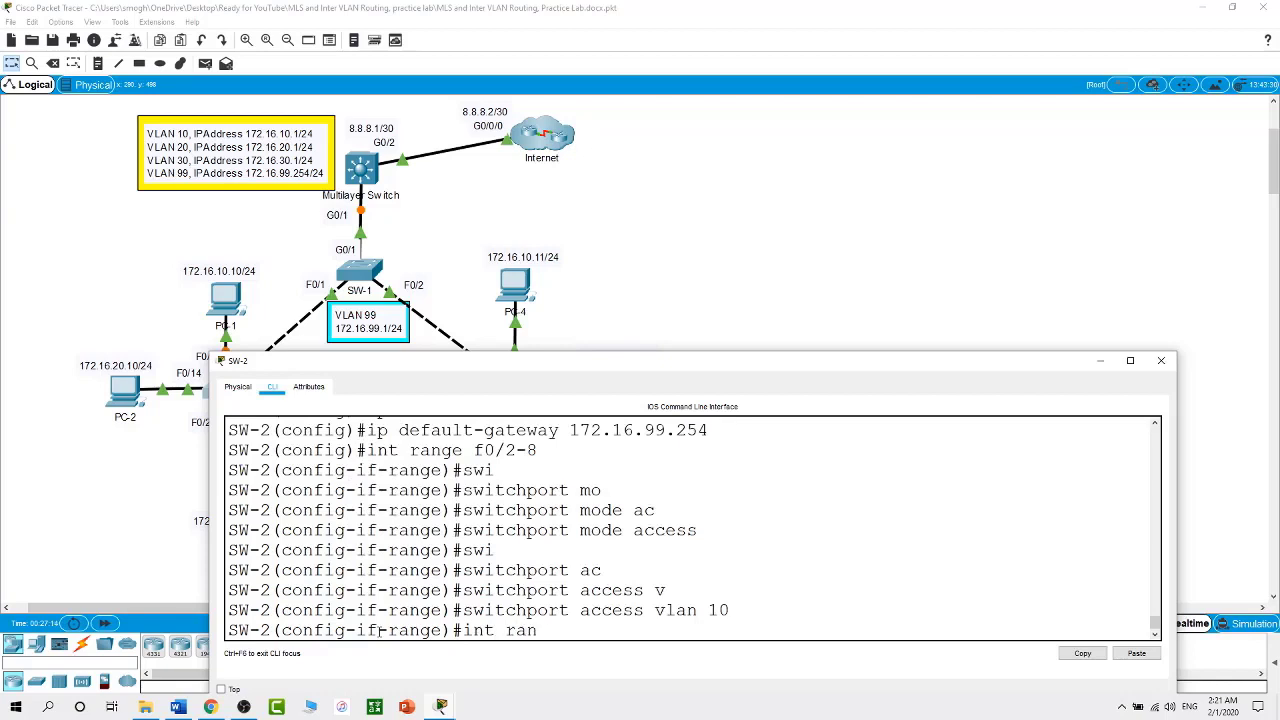
text(ge f0/9-16)
key(Return)
text(swi)
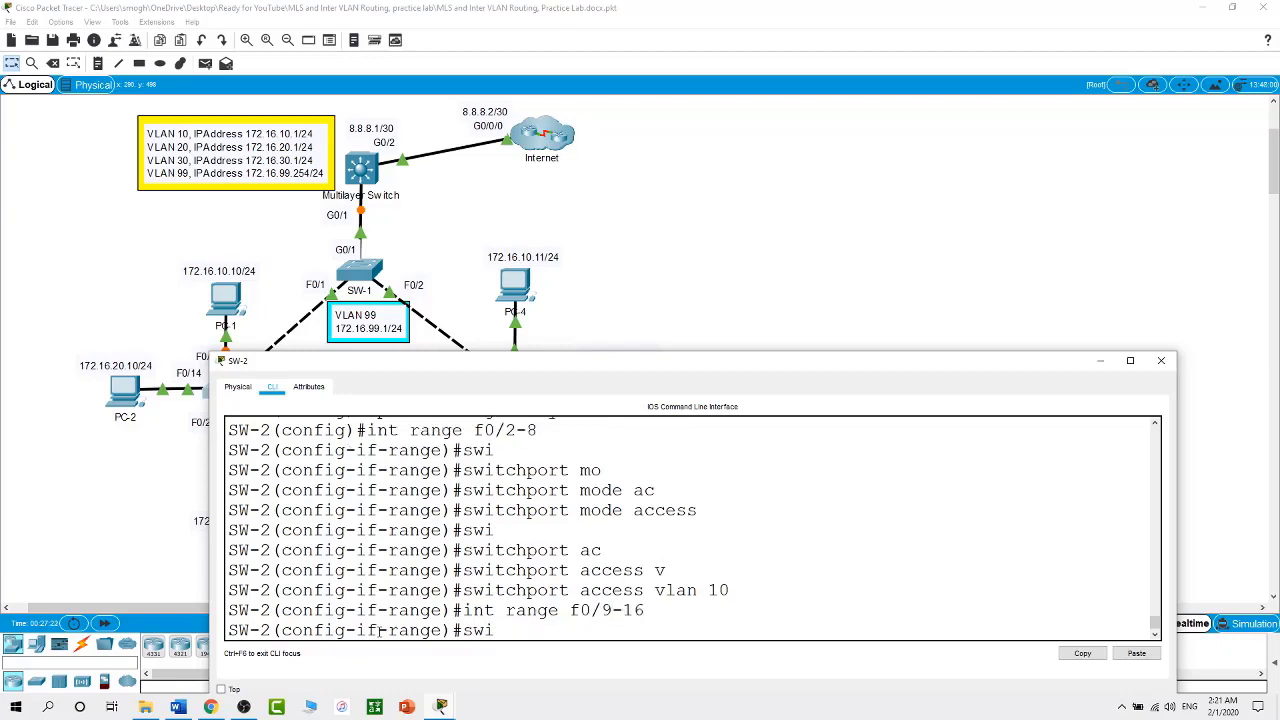
key(Tab)
text(mo)
key(Tab)
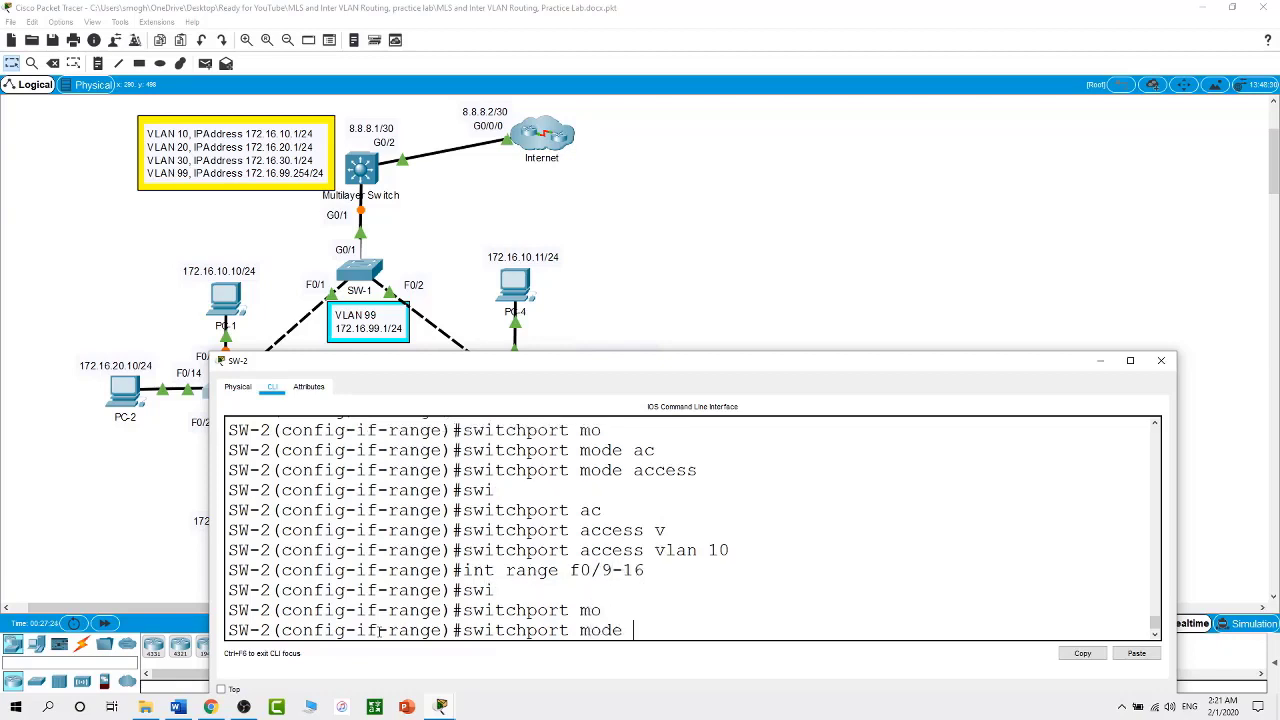
text(ac)
key(Tab)
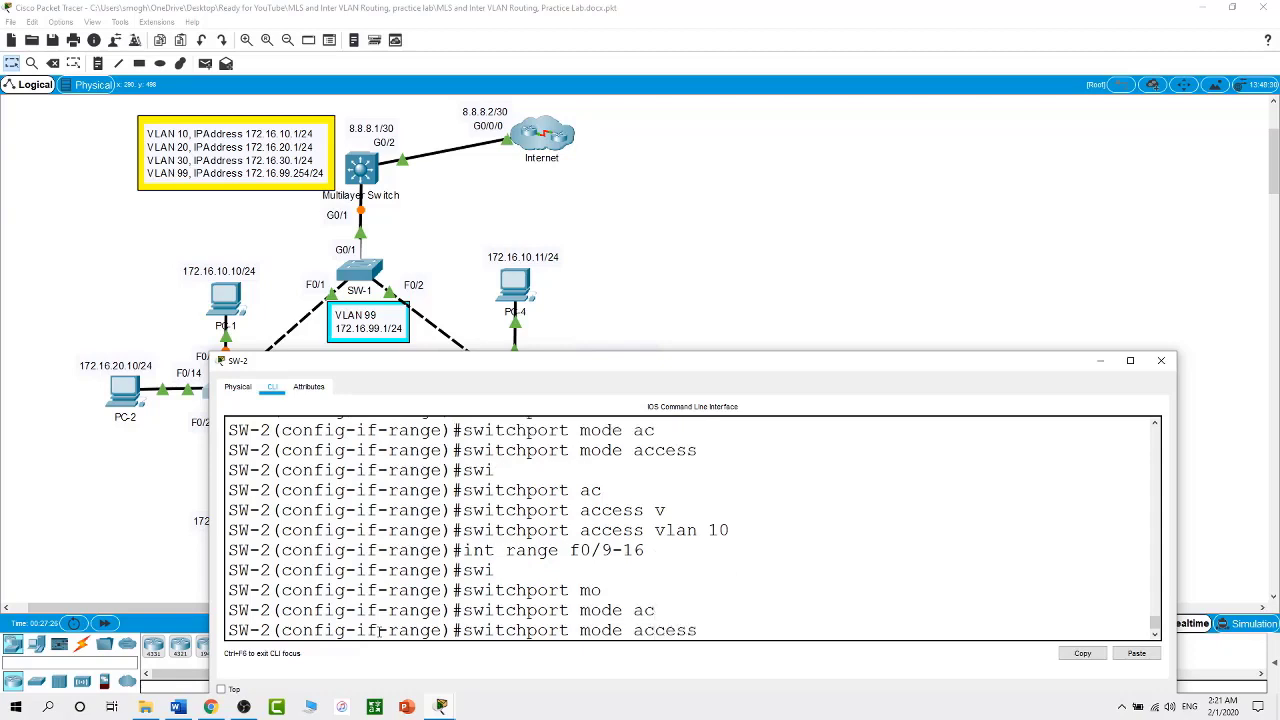
key(Return)
Assign SW-2's access ports F0/9-16 to VLAN 20.
text(swi)
key(Tab)
text(ac)
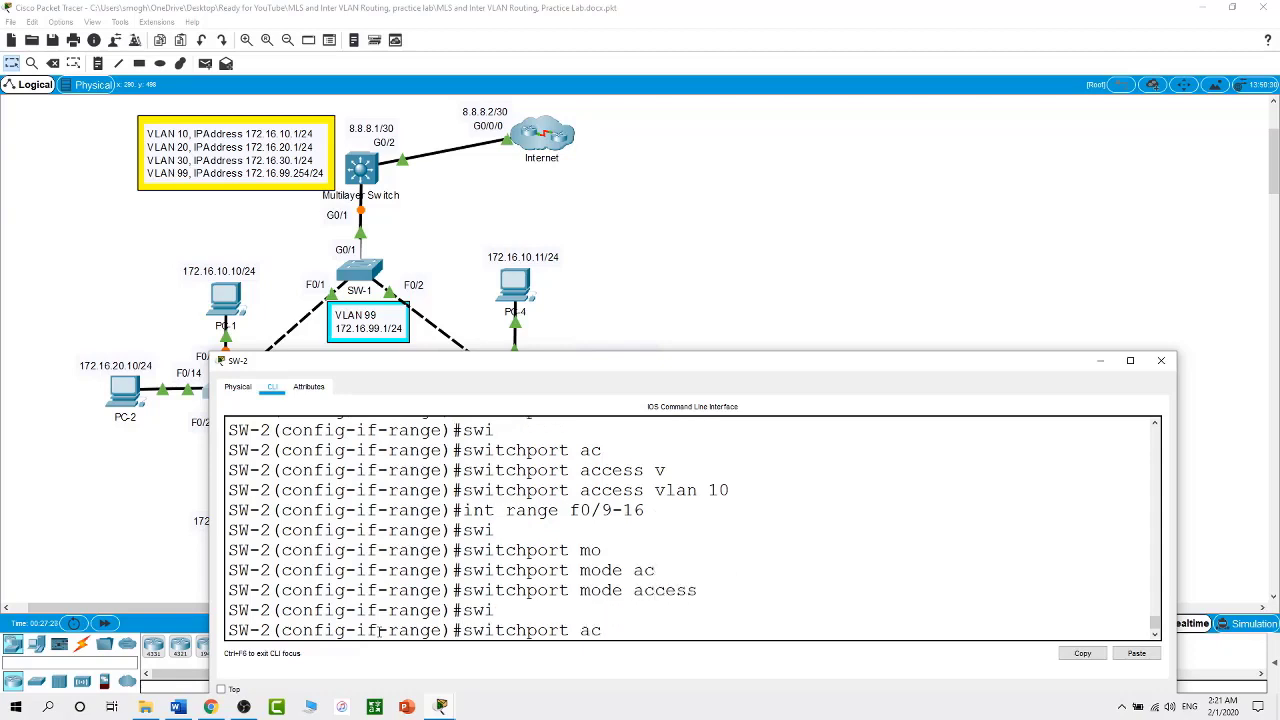
key(Tab)
text(v)
key(Tab)
text(20)
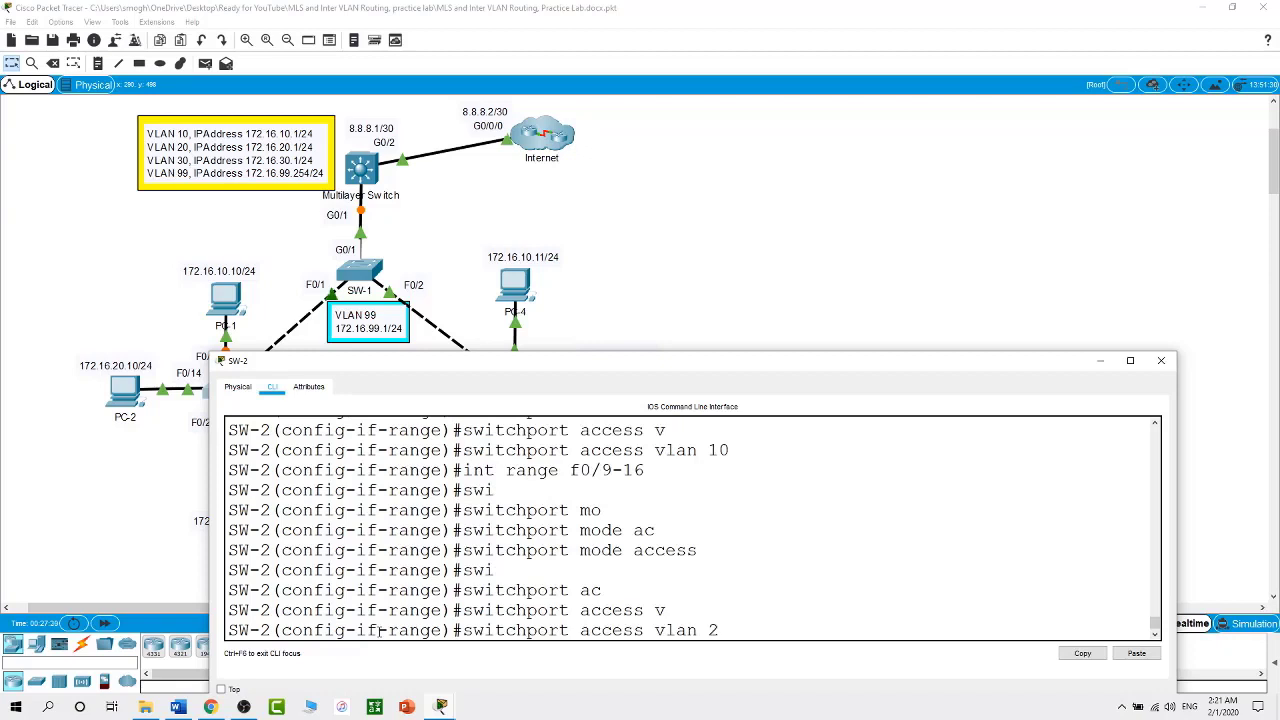
key(Return)
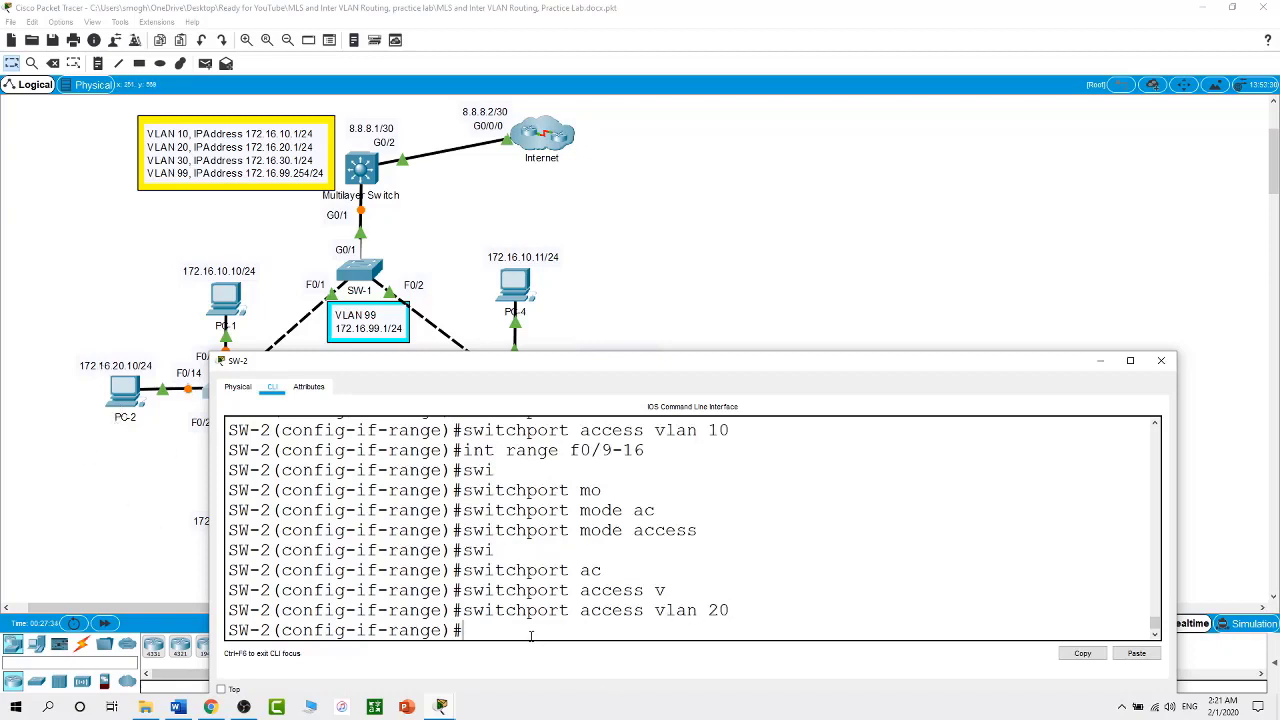
Set interface range F0/17-24 on SW-2 to access mode.
text(int range f0/17-2)
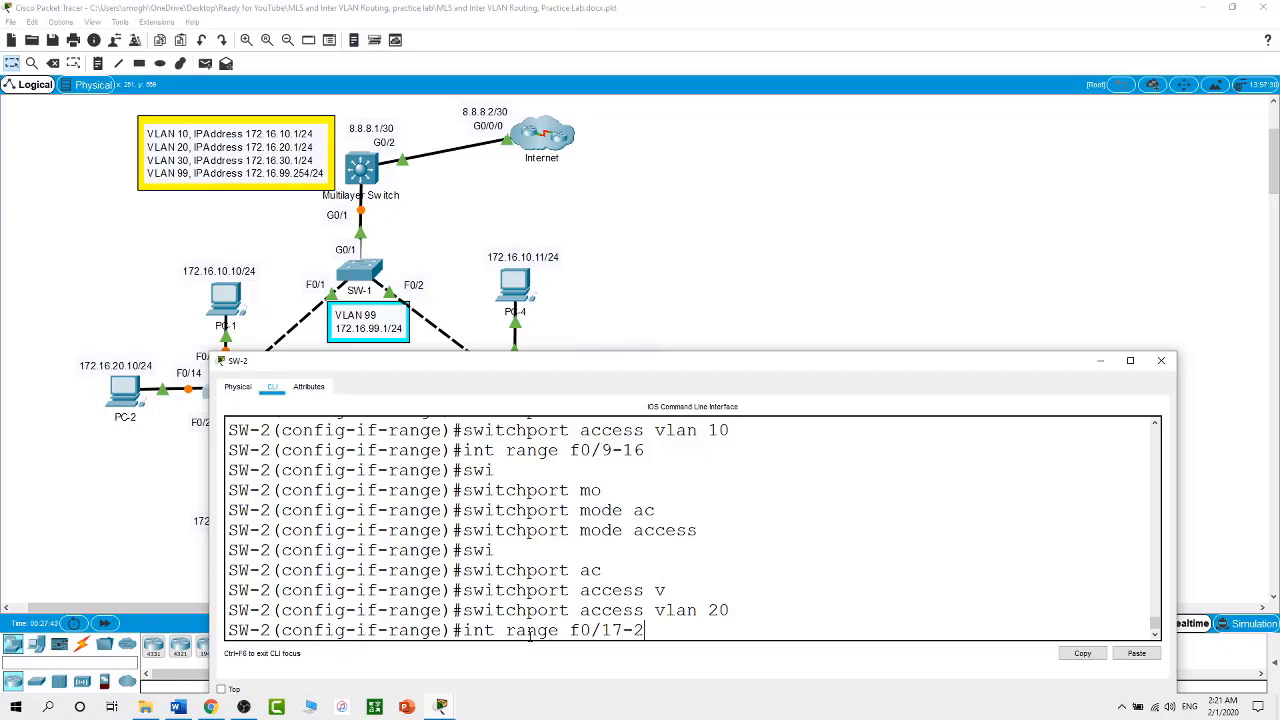
text(4)
key(Return)
text(swi)
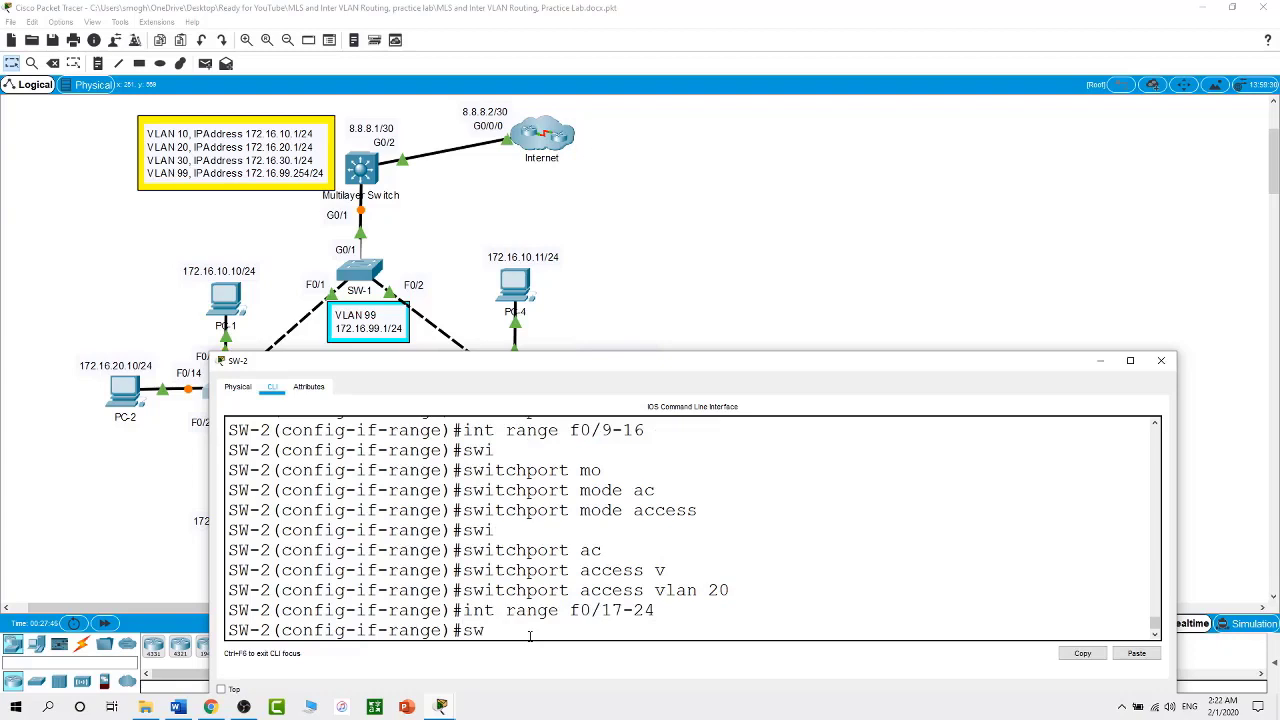
key(Tab)
text(mo)
key(Tab)
text(ac)
key(Tab)
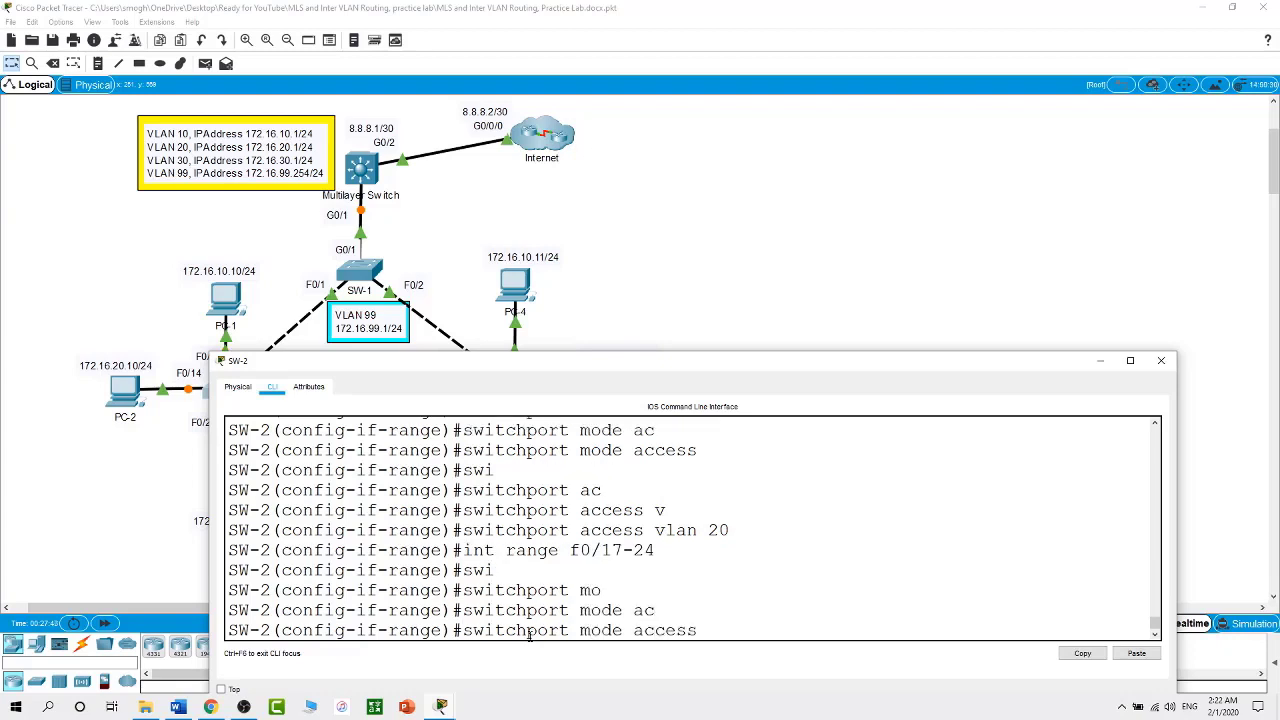
key(Return)
Assign SW-2's access ports F0/17-24 to VLAN 30.
text(swi)
key(Tab)
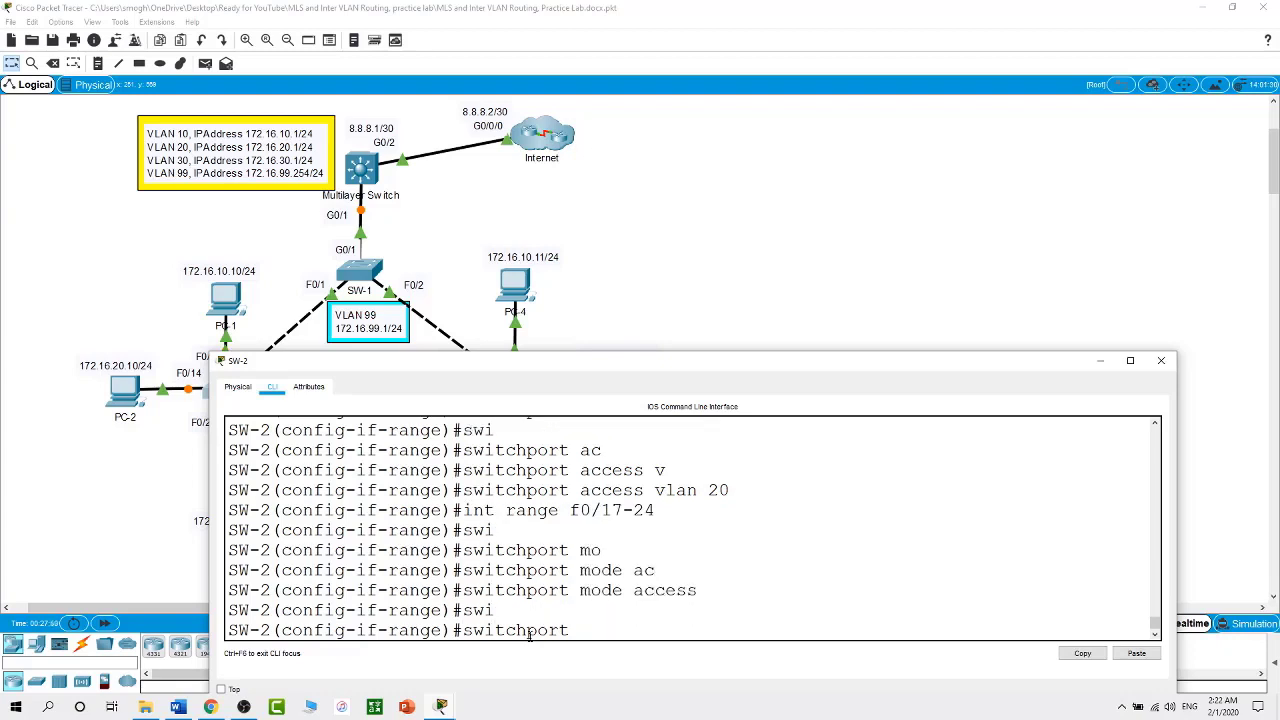
text(ac)
key(Tab)
text(v)
key(Tab)
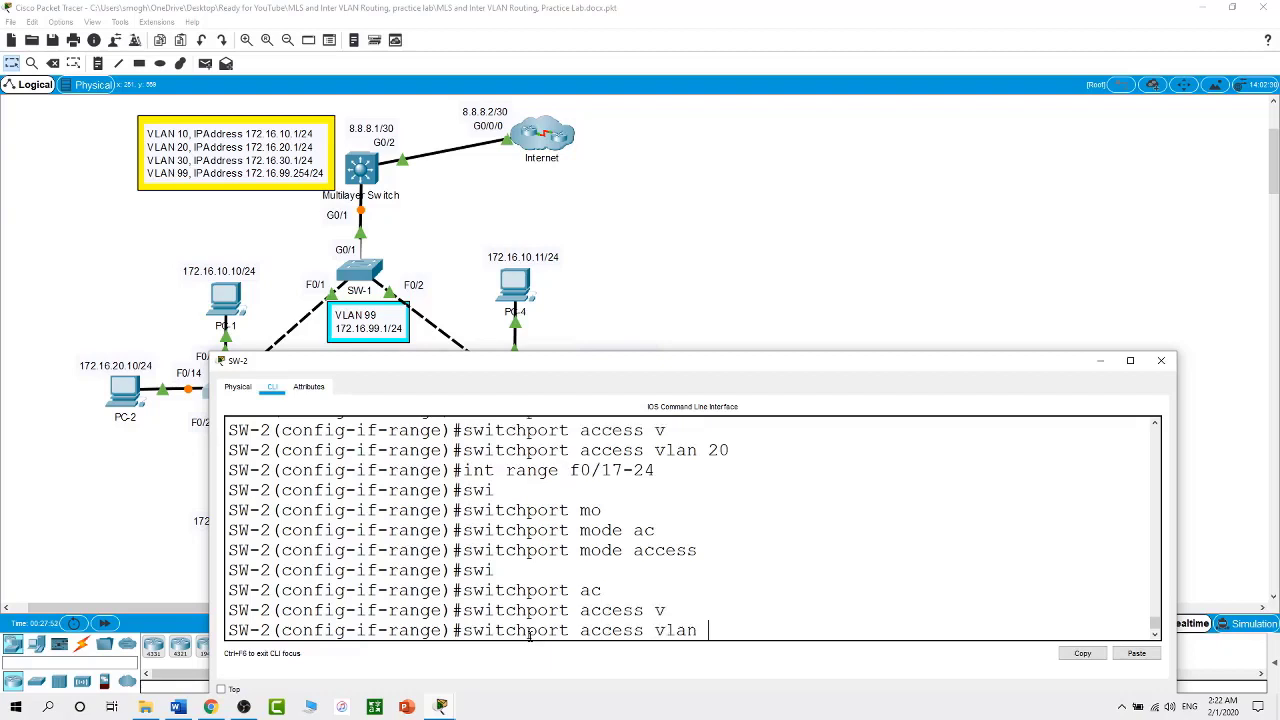
text(30)
key(Return)
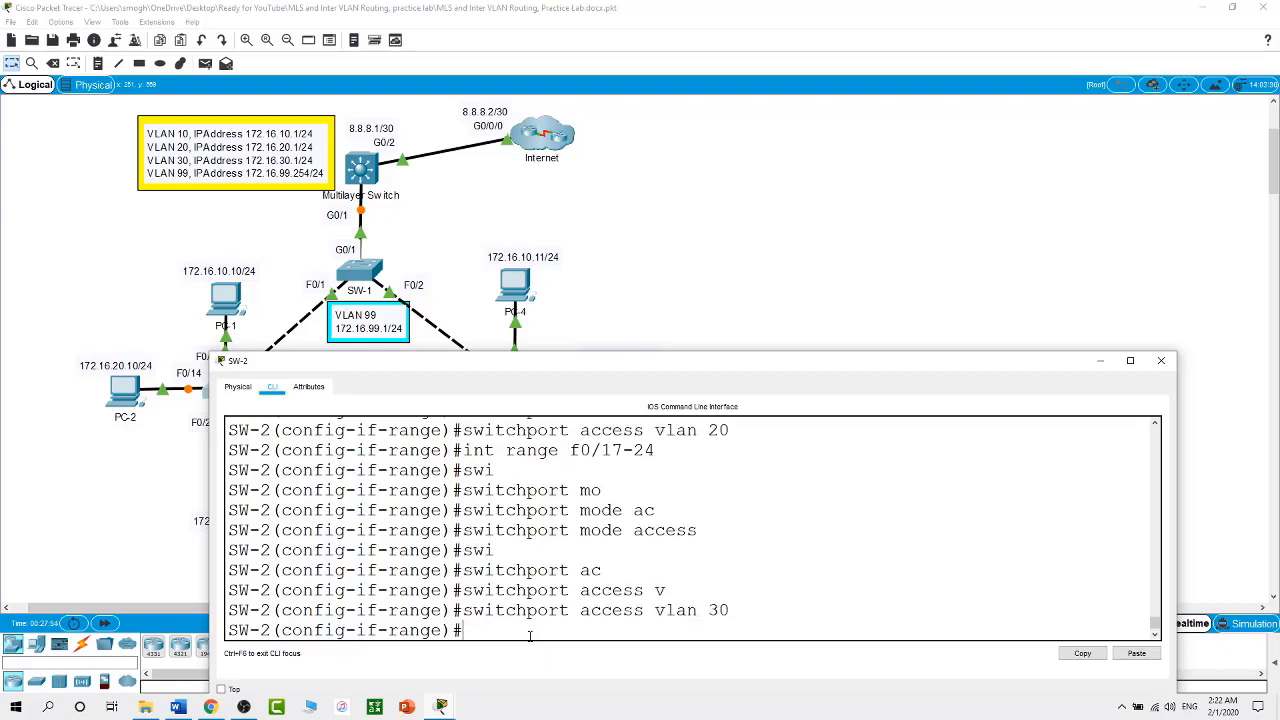
Switch to SW-3's command line and set its interface range F0/1,F0/3-8 to access mode.
click(810, 263)
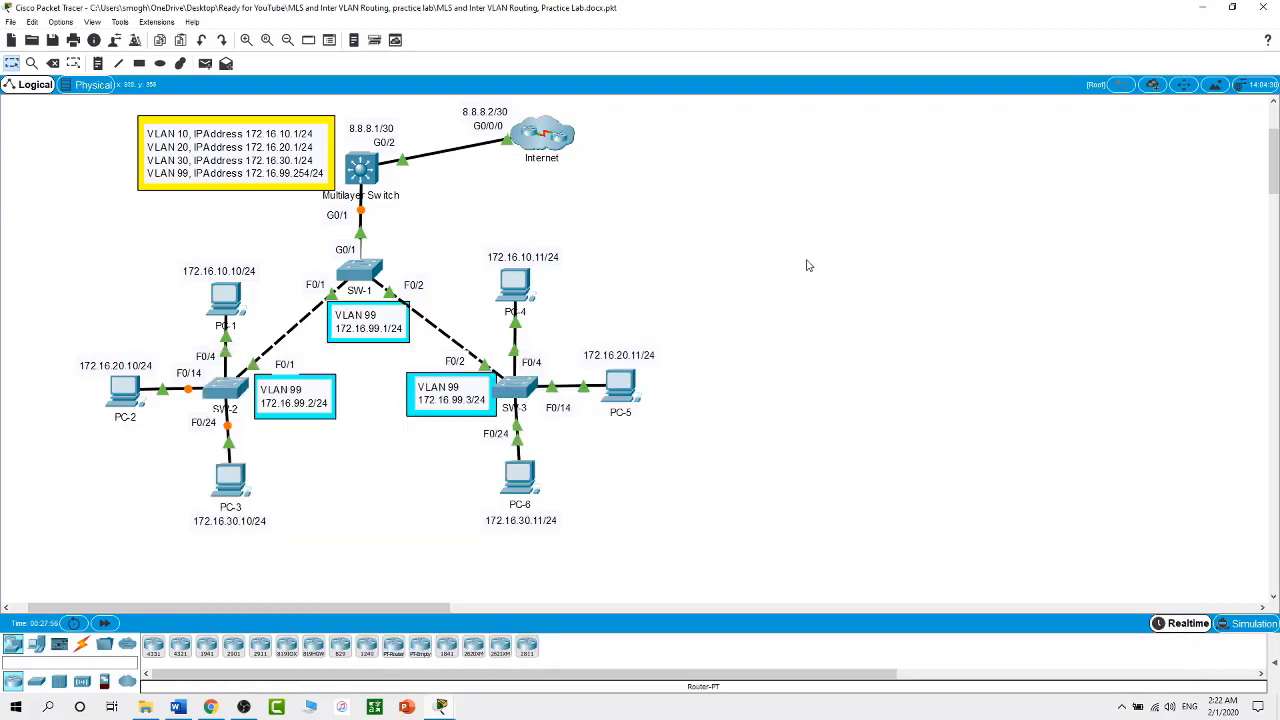
click(527, 390)
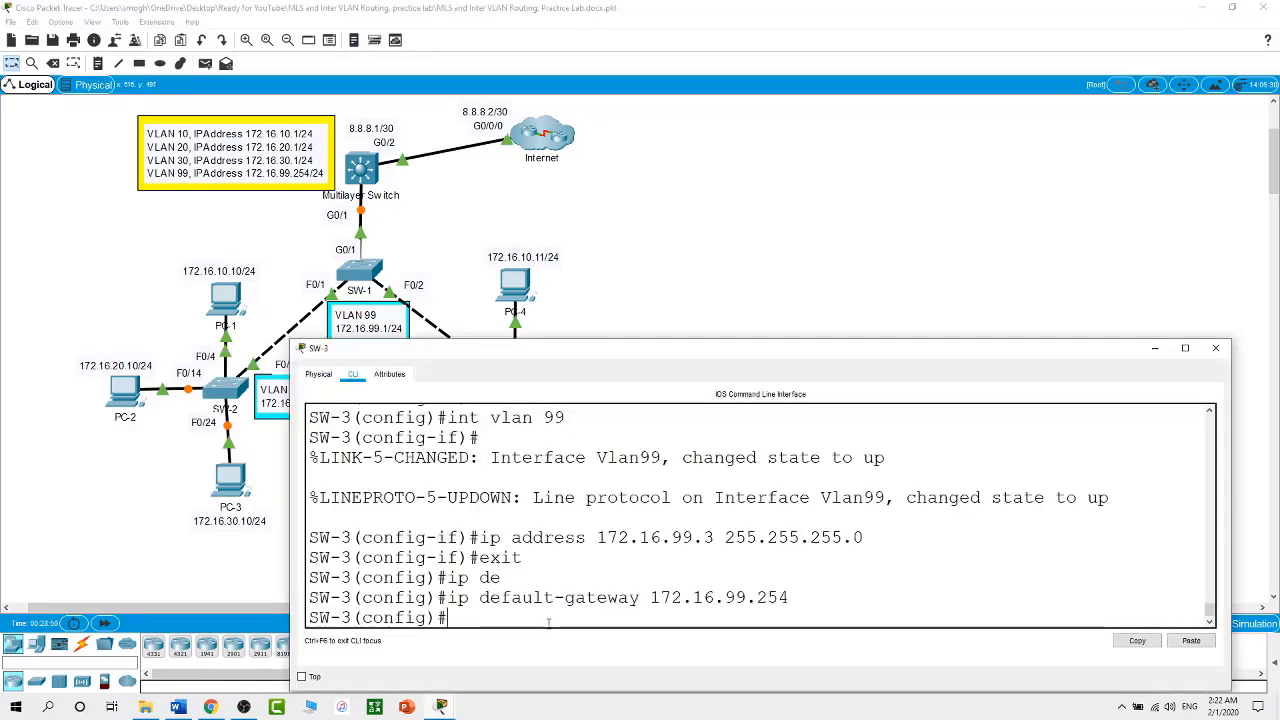
text(int range f0/1)
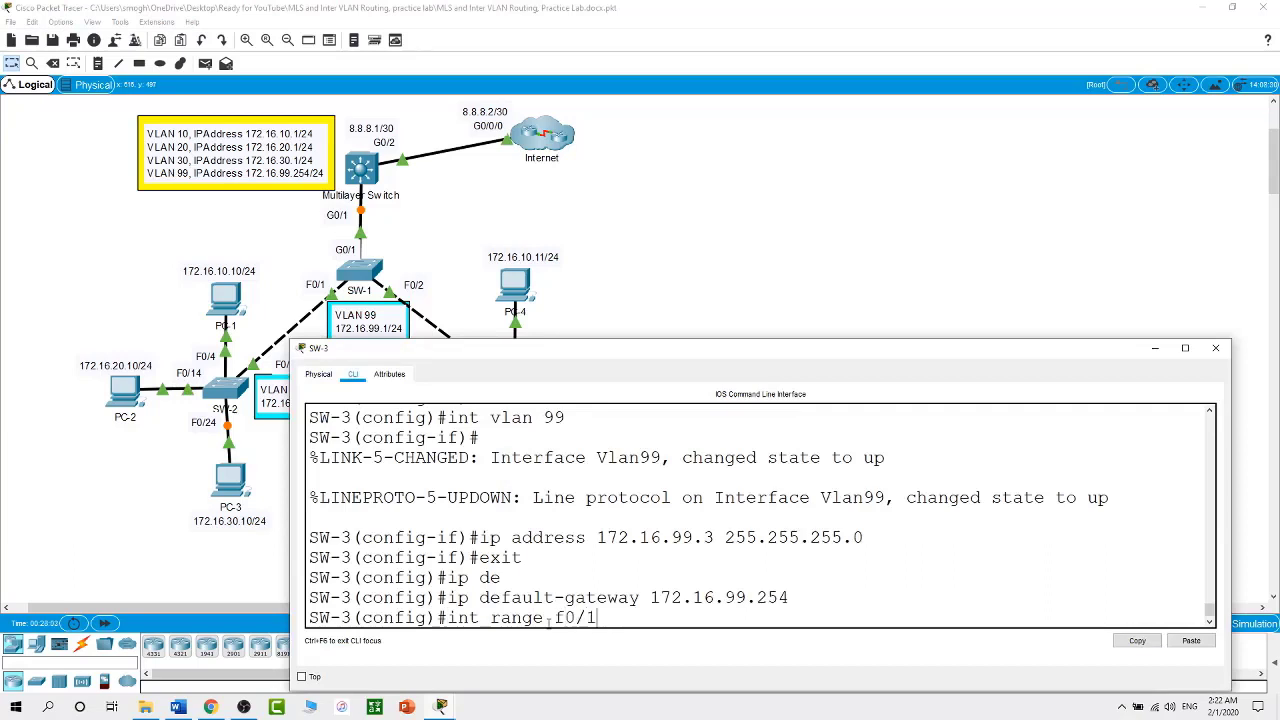
click(668, 190)
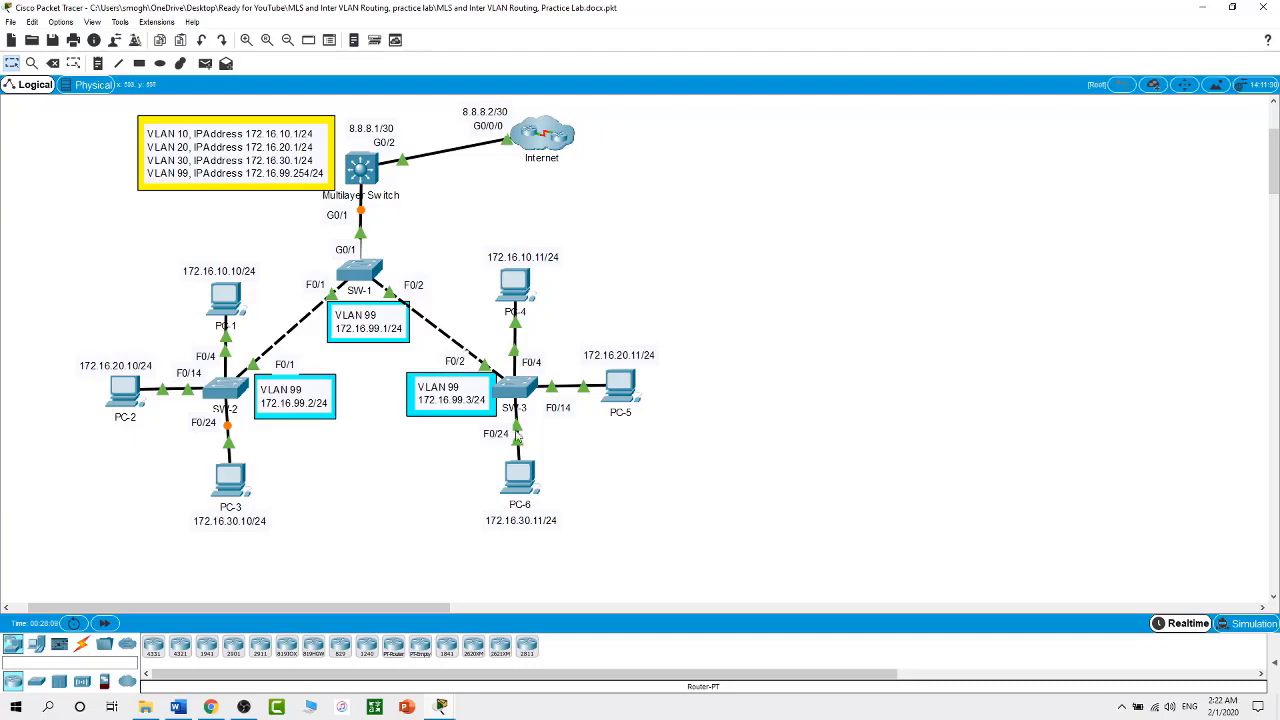
click(527, 383)
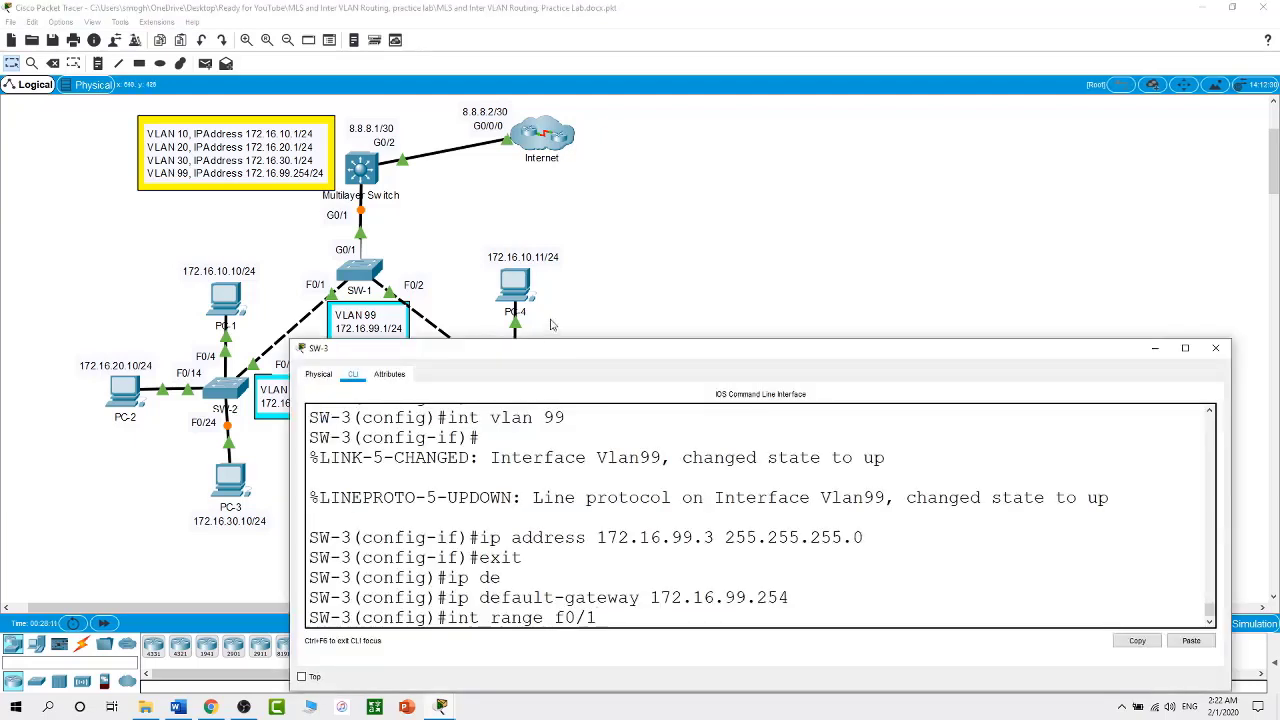
click(603, 312)
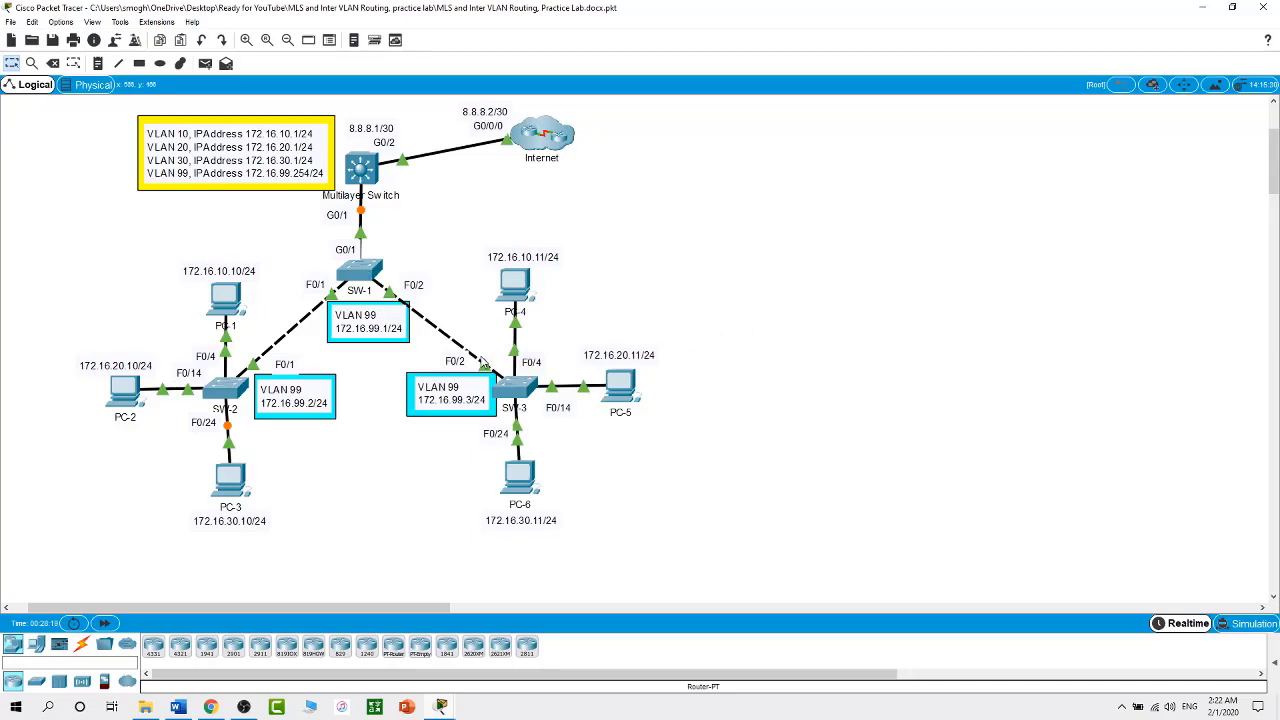
click(521, 390)
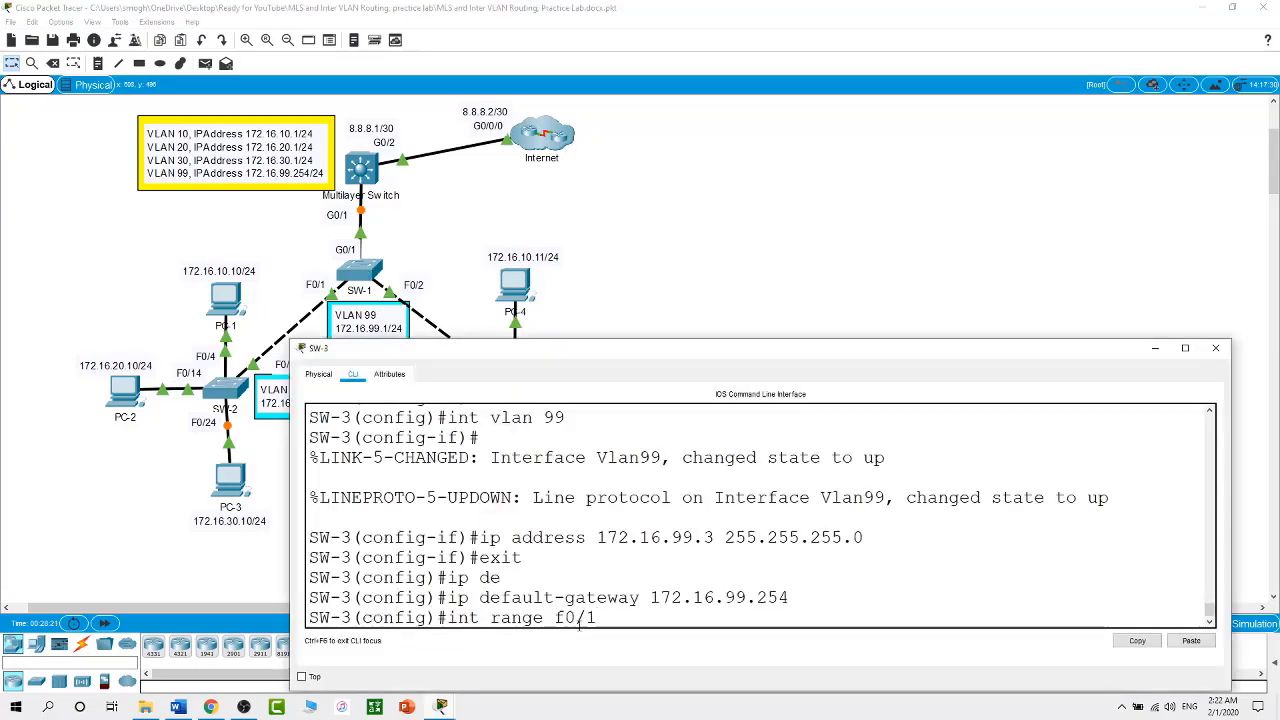
text(,f0/)
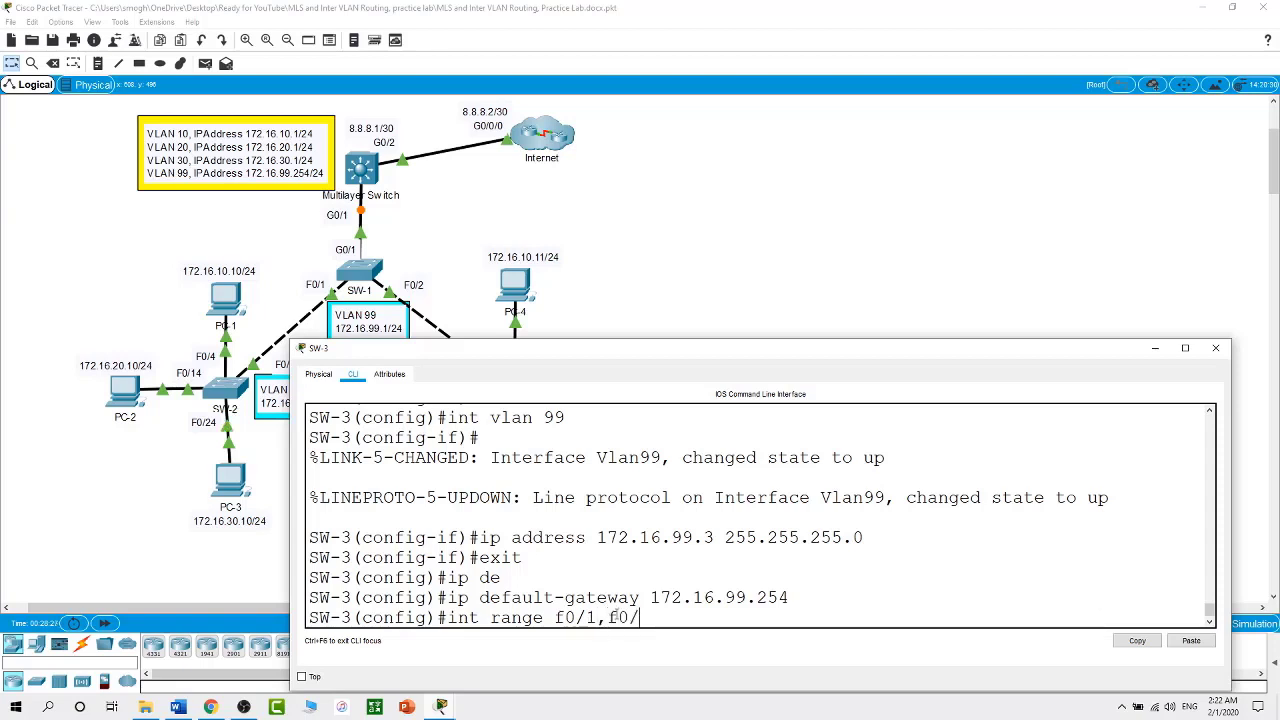
text(3-8)
key(Return)
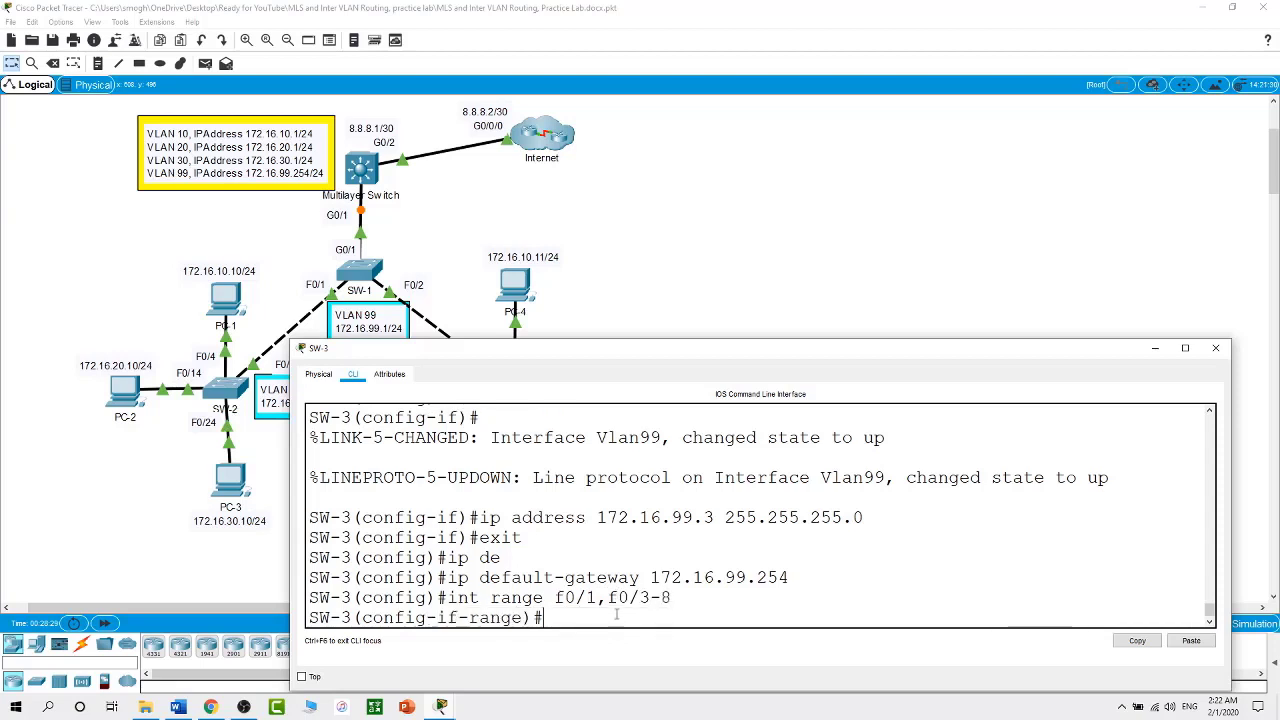
text(swi)
key(Tab)
text(mo)
key(Tab)
text(a)
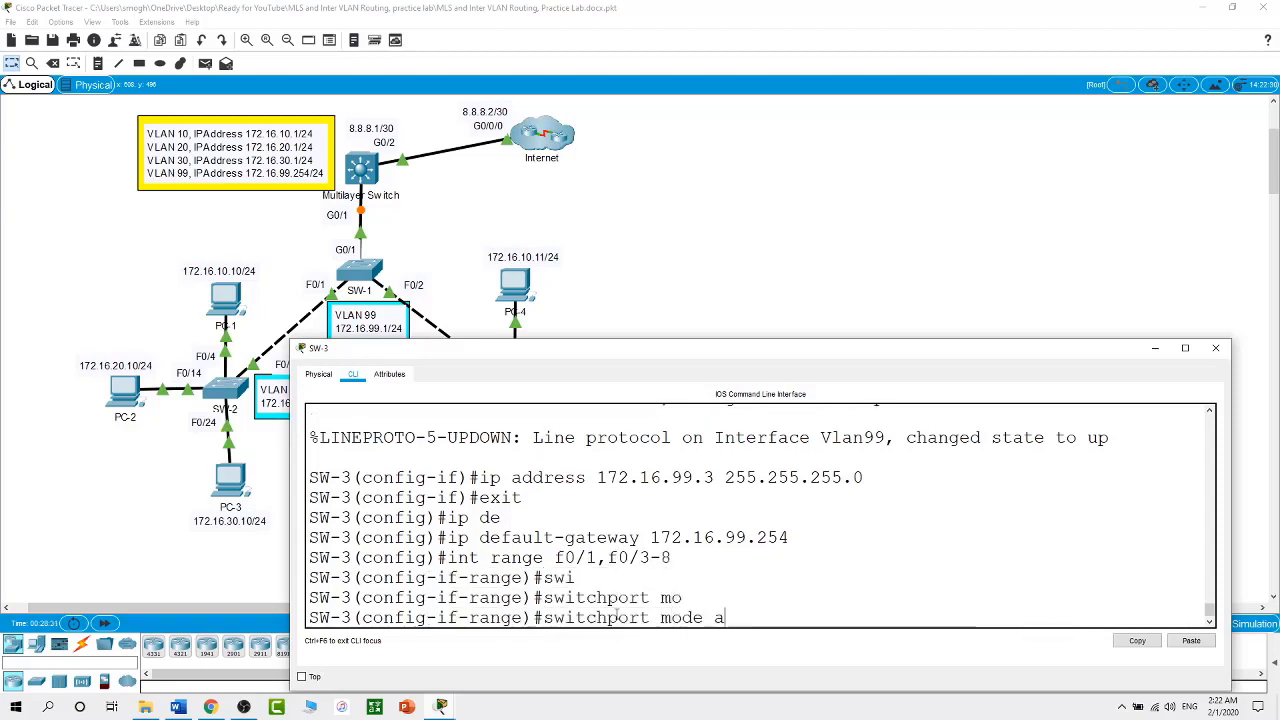
text(c)
key(Tab)
key(Return)
Assign SW-3's access ports F0/1 and F0/3-8 to VLAN 10.
text(swi)
key(Tab)
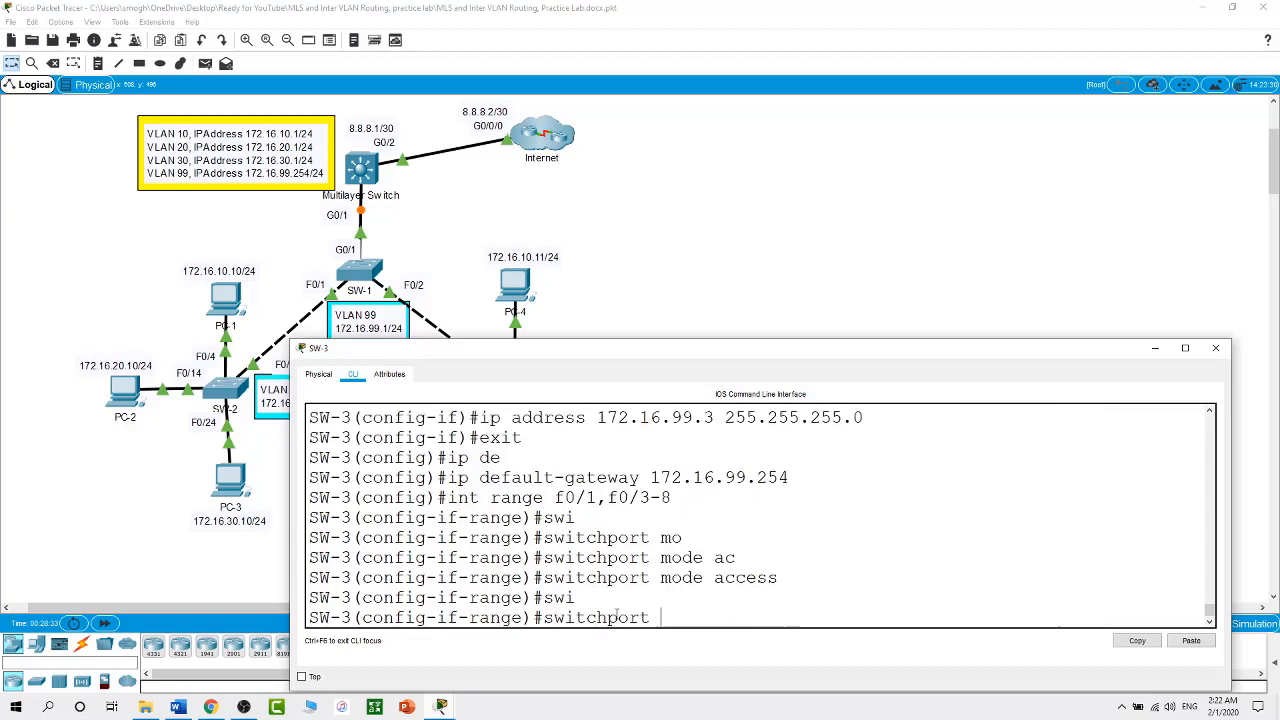
text(ac)
key(Tab)
text(v)
key(Tab)
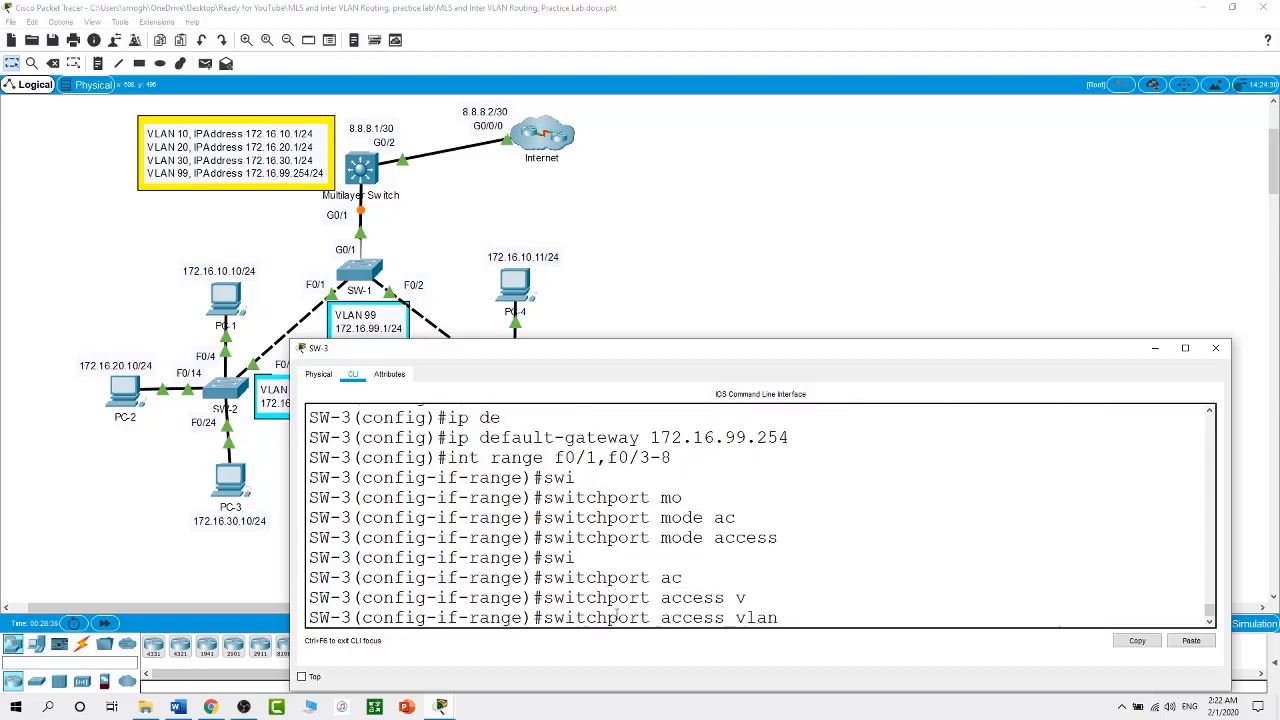
text(10)
key(Return)
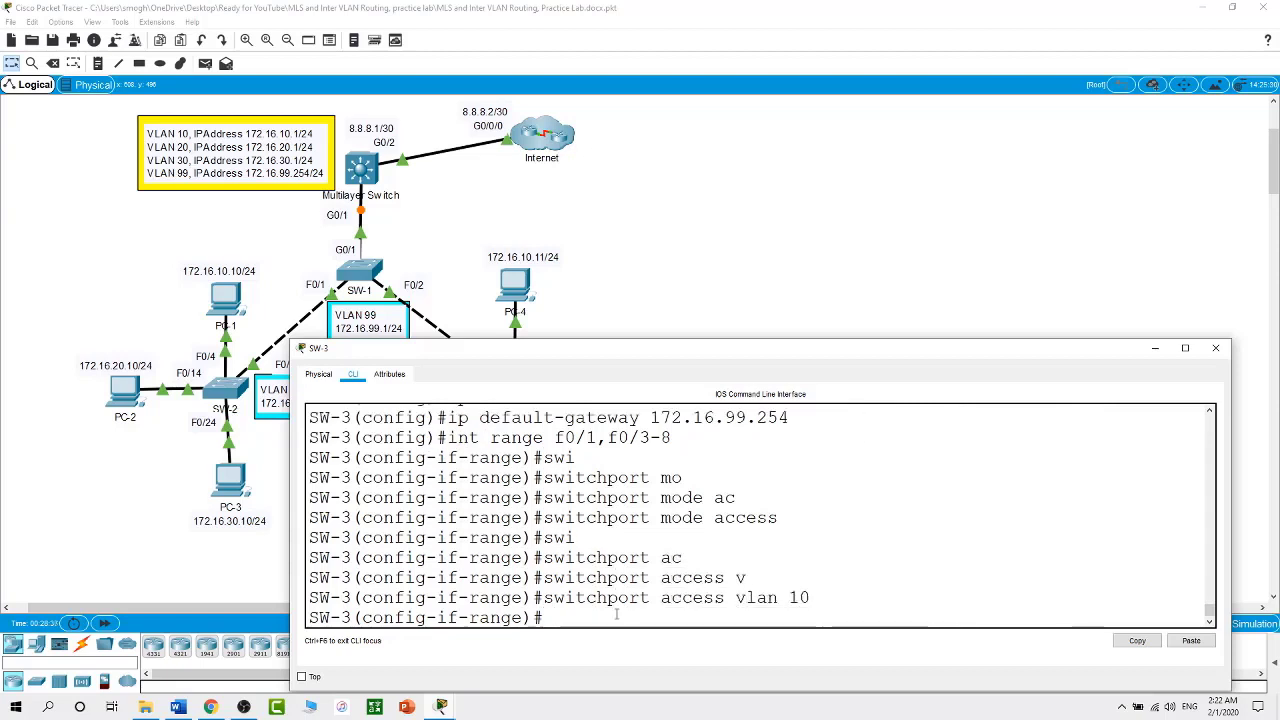
Set interface range F0/9-16 on SW-3 to access mode.
text(int range f)
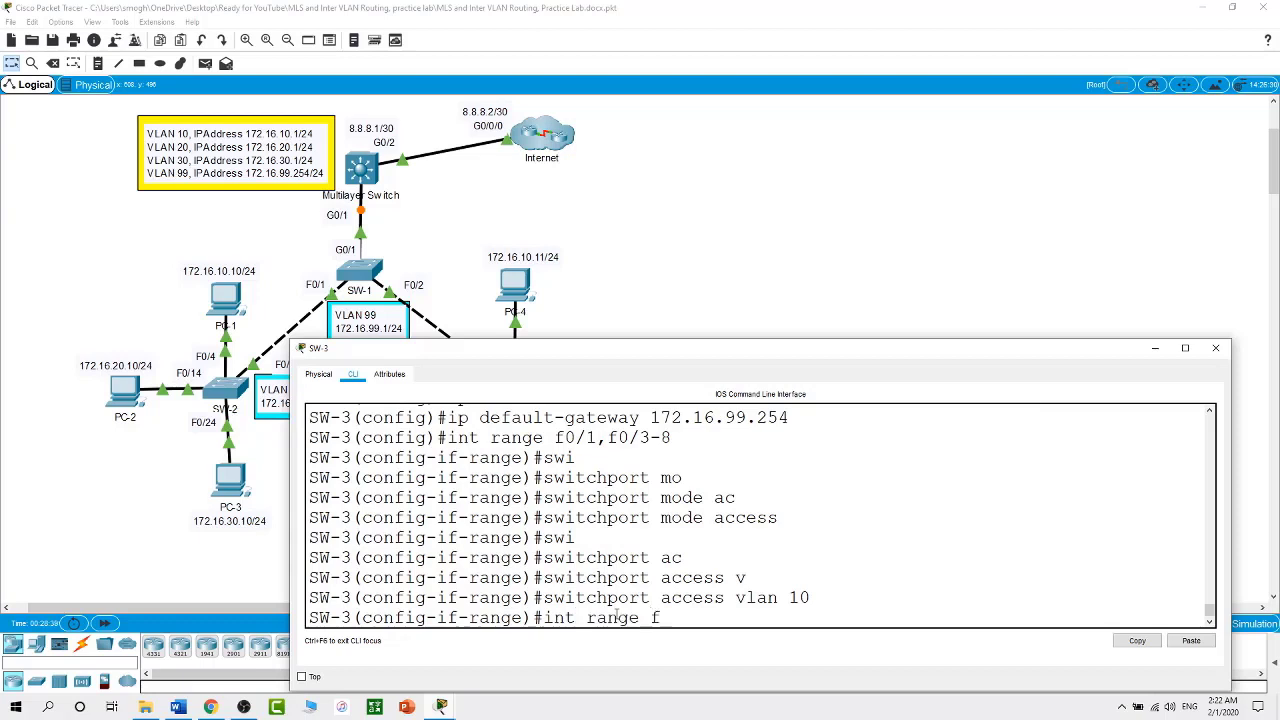
text(0/9-16)
key(Return)
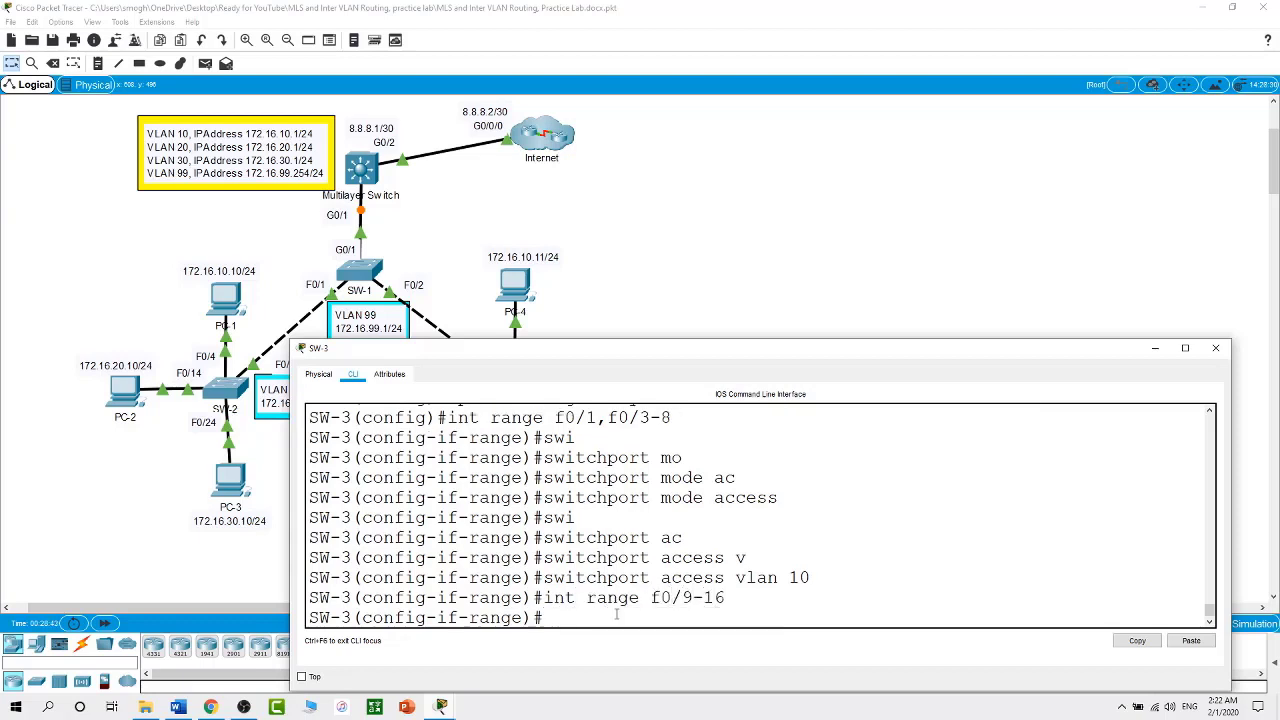
text(swi)
key(Tab)
text(mo)
key(Tab)
text(ac)
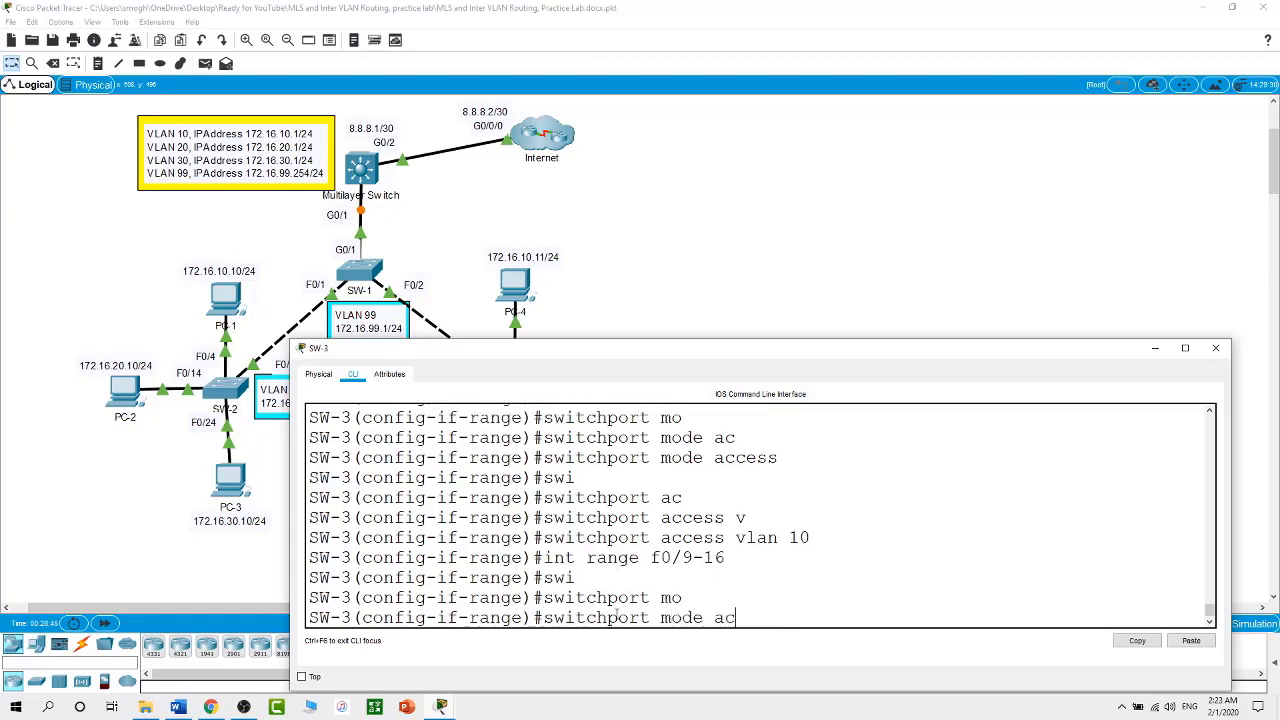
key(Tab)
key(Return)
Assign SW-3's access ports F0/9-16 to VLAN 20.
text(swi)
key(Tab)
text(ac)
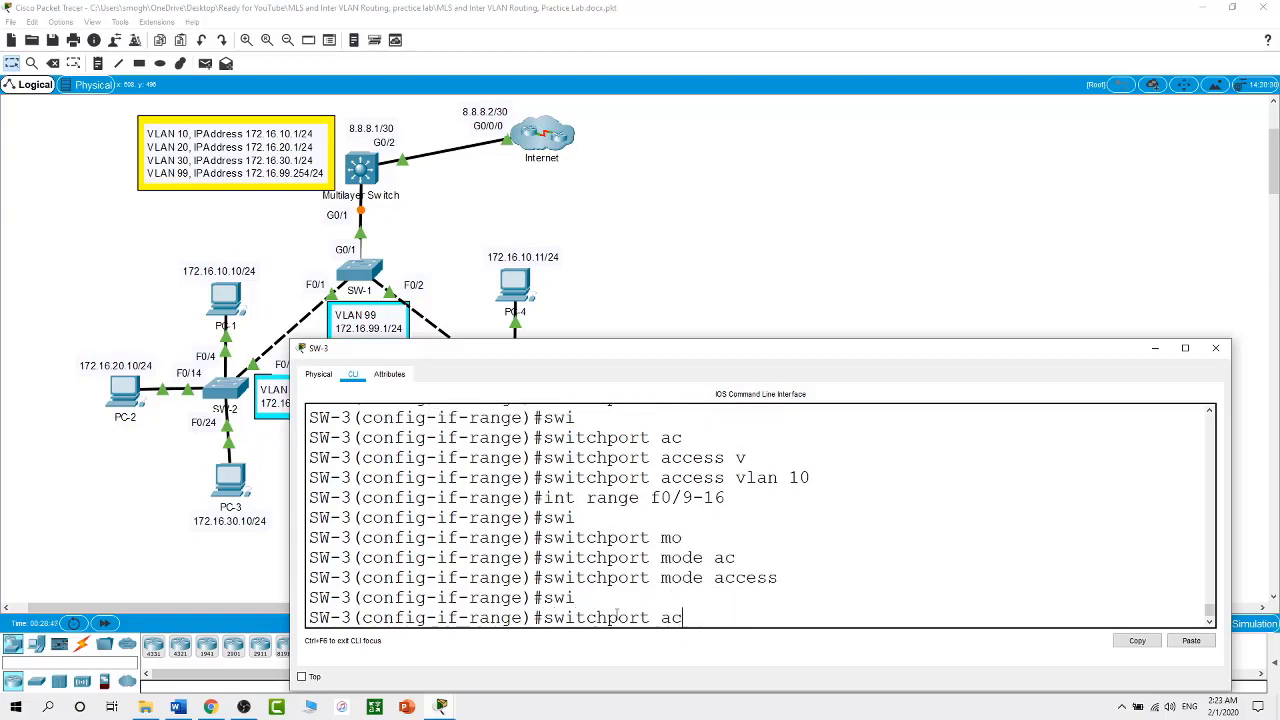
key(Tab)
text(v)
key(Tab)
text(20)
key(Return)
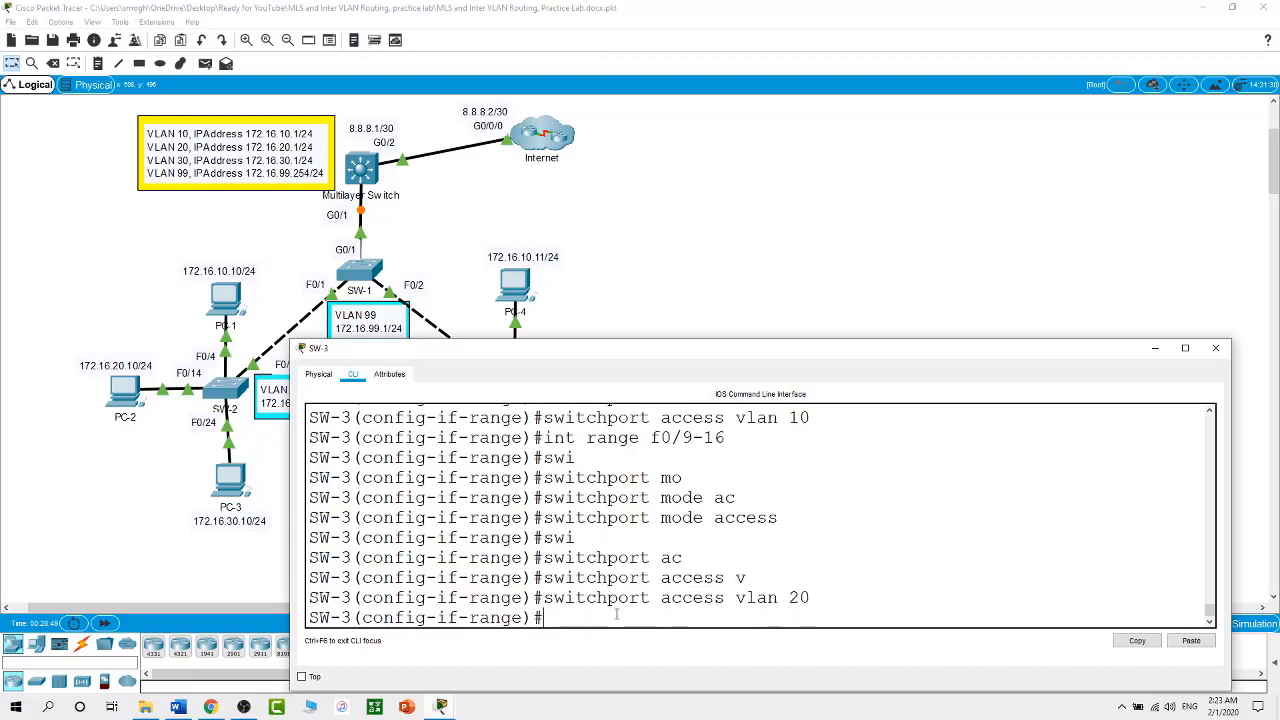
Set interface range F0/17-24 on SW-3 to access mode.
text(int range f0/1)
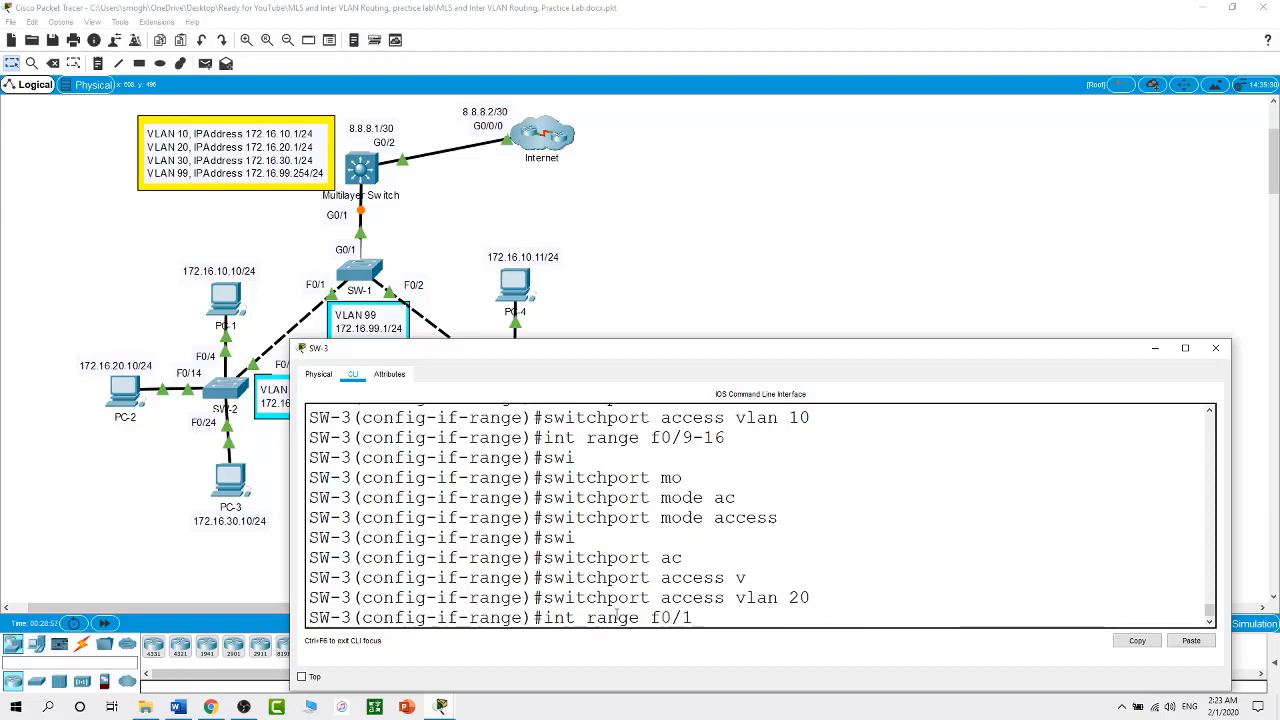
text(7-24)
key(Return)
text(swi)
key(Tab)
text(m)
key(Tab)
text(ode a)
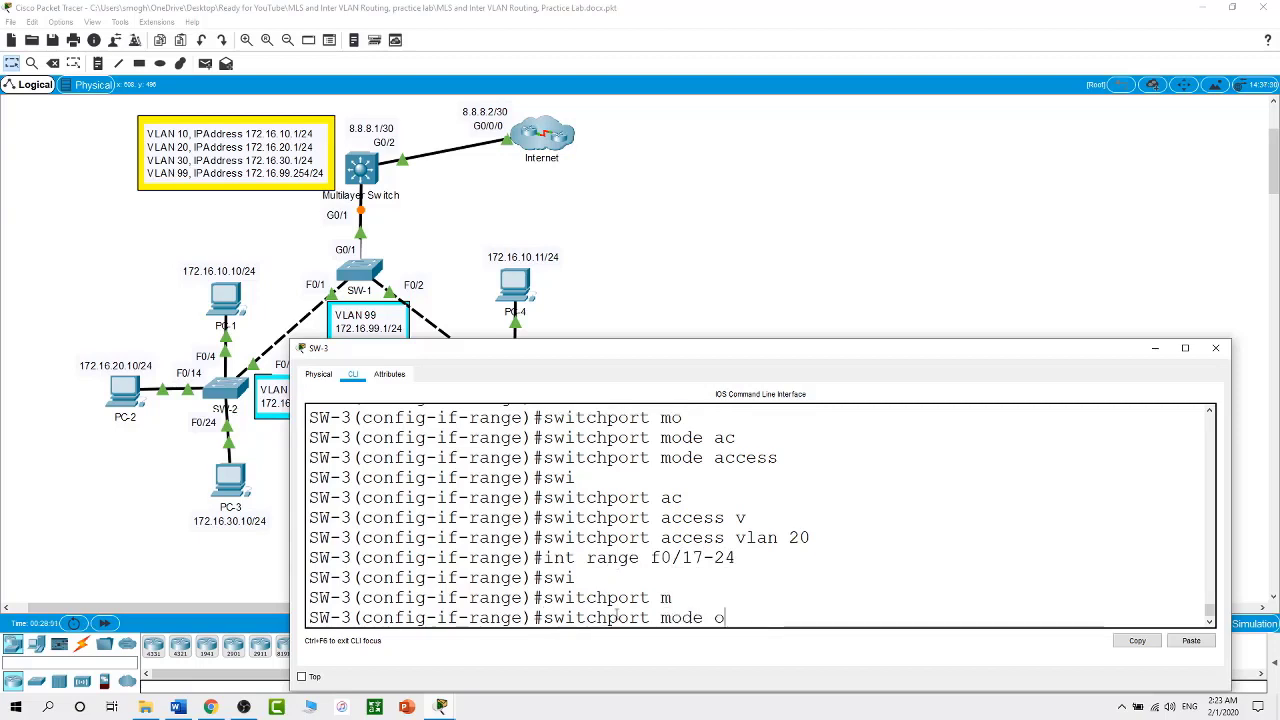
text(c)
key(Tab)
key(Return)
Assign SW-3's access ports F0/17-24 to VLAN 30.
text(swi)
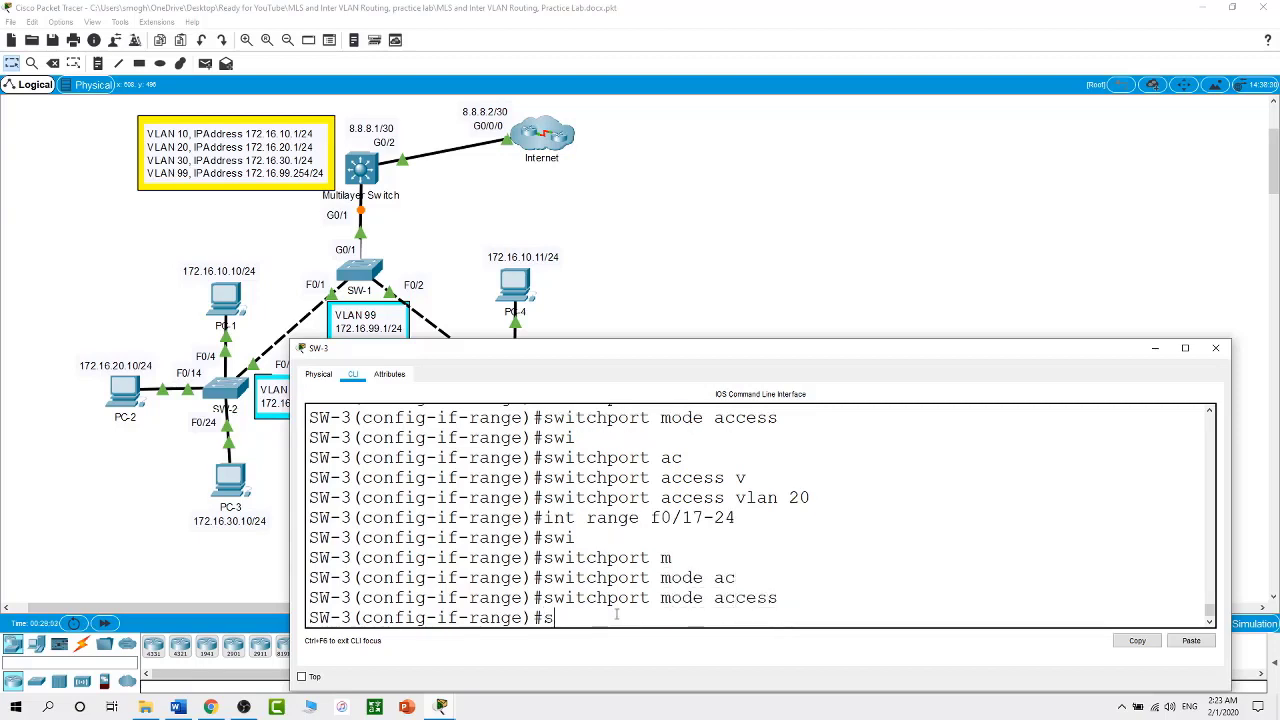
key(Tab)
text(ac)
key(Tab)
text(v)
key(Tab)
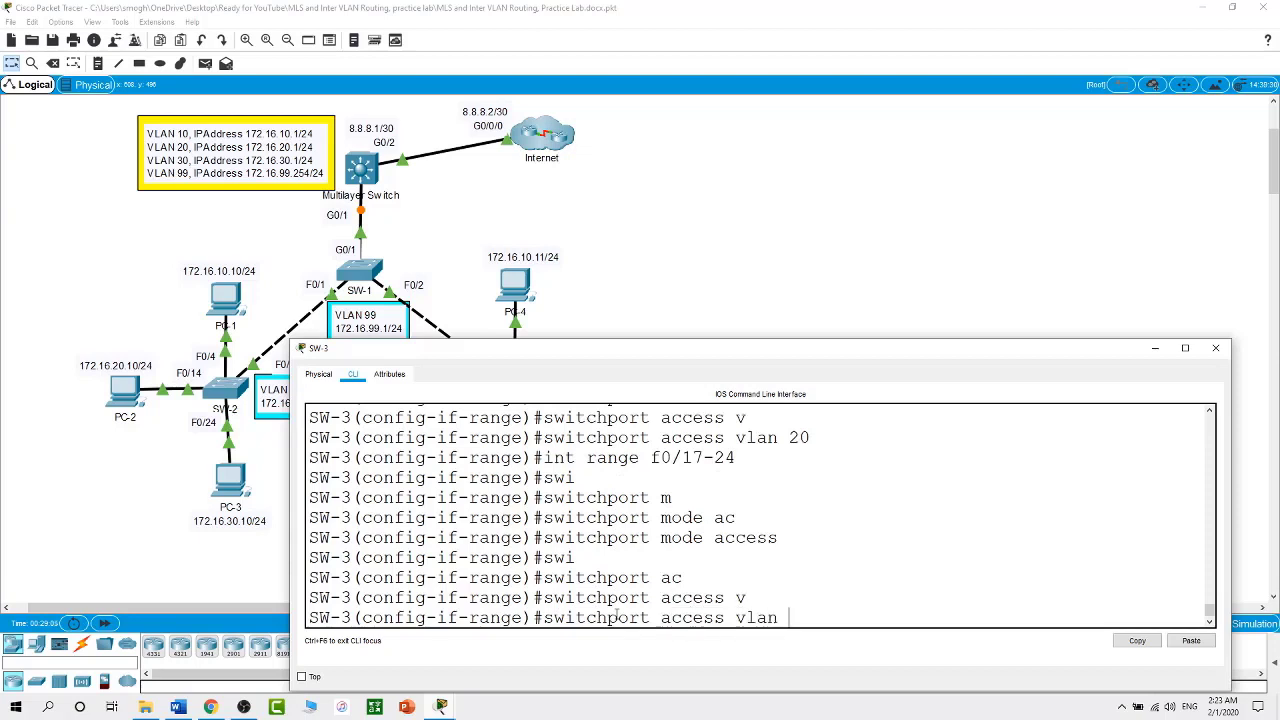
text(30)
key(Return)
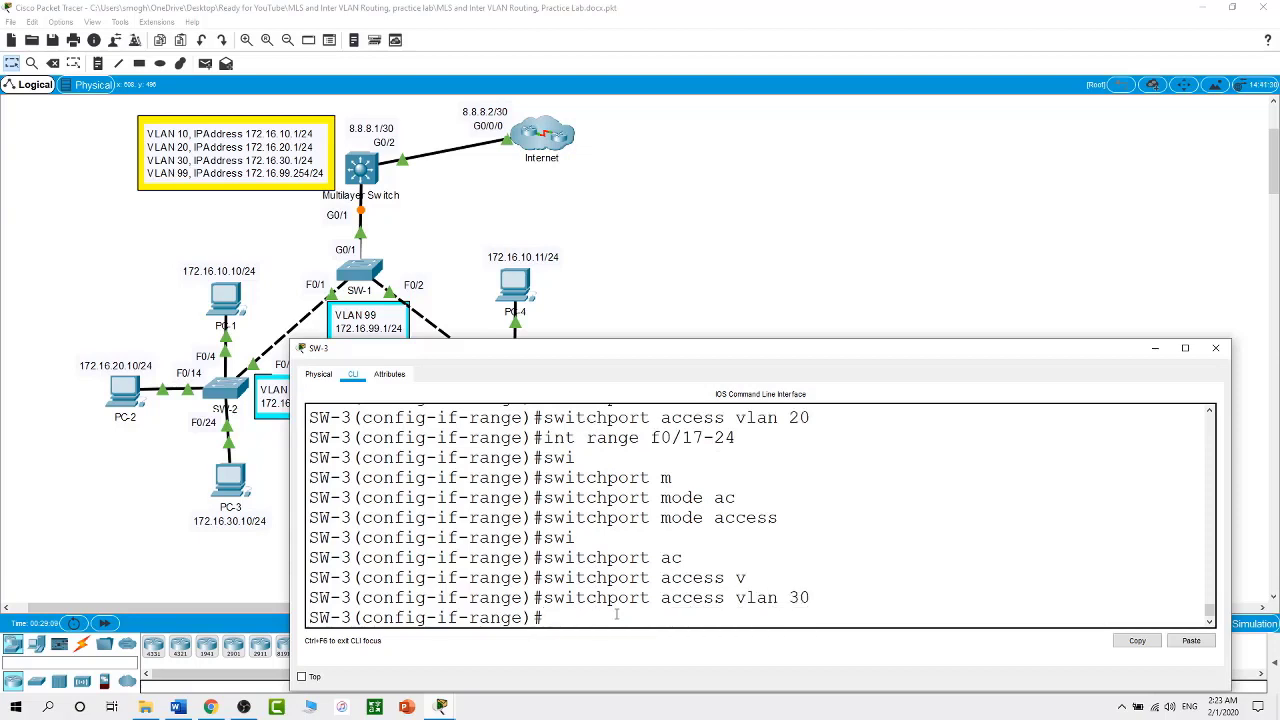
Switch to the multilayer switch's command line, enter global configuration mode and set its hostname to MLS.
click(727, 327)
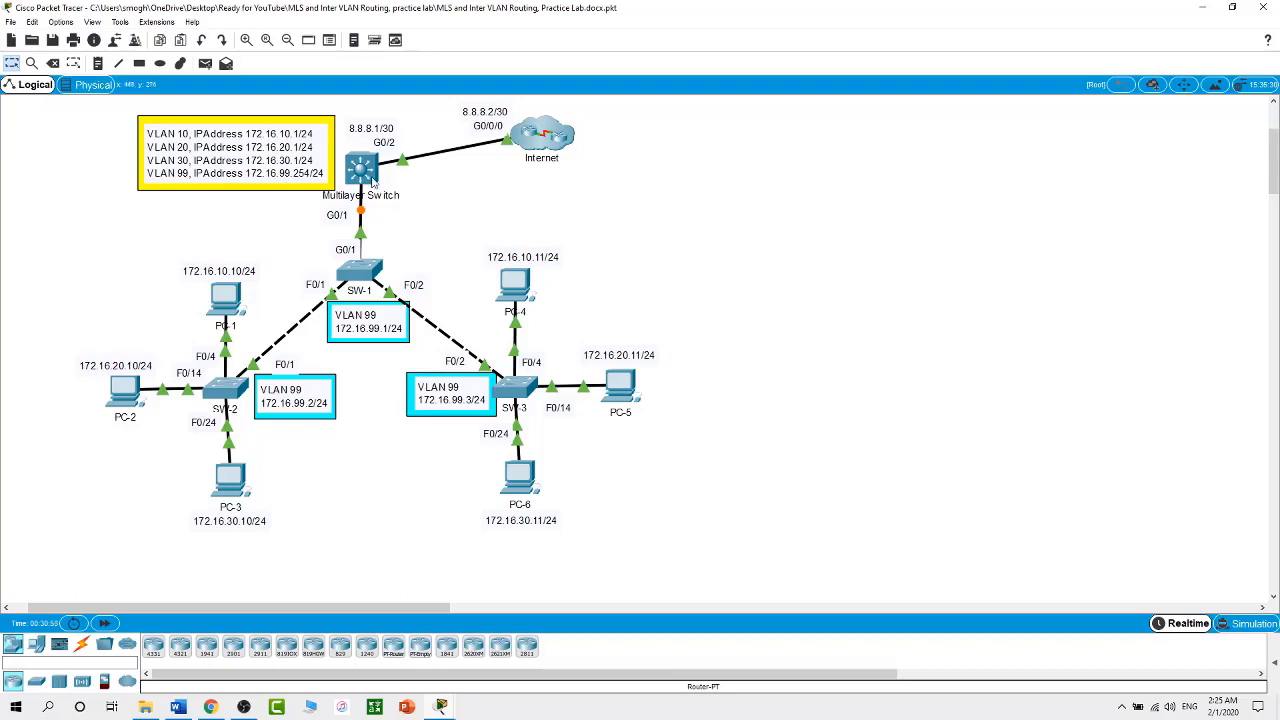
click(366, 168)
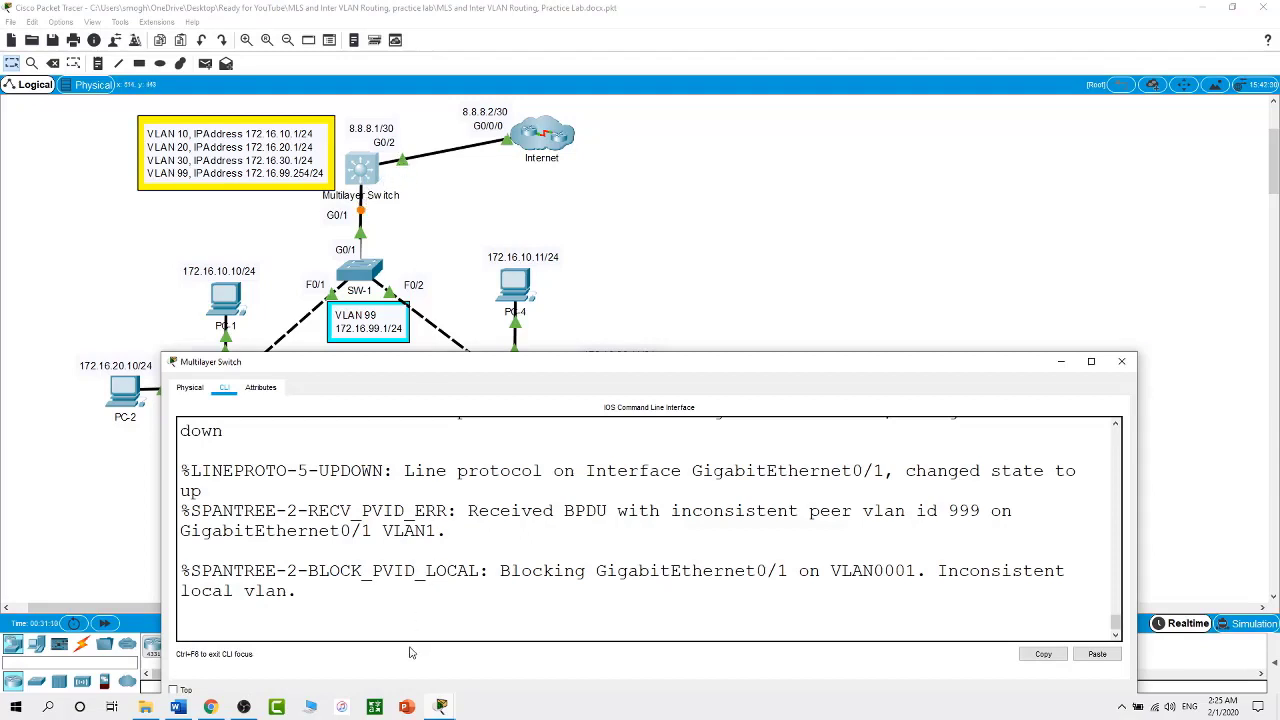
key(Return)
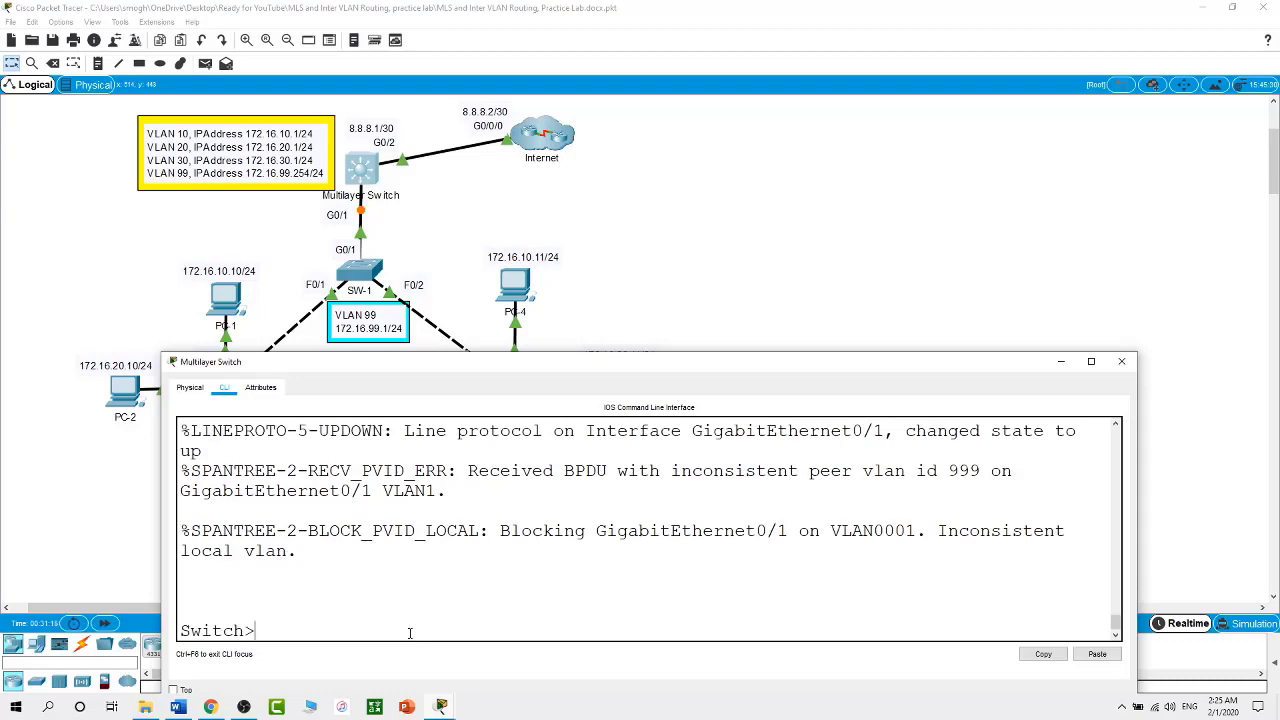
text(en)
key(Return)
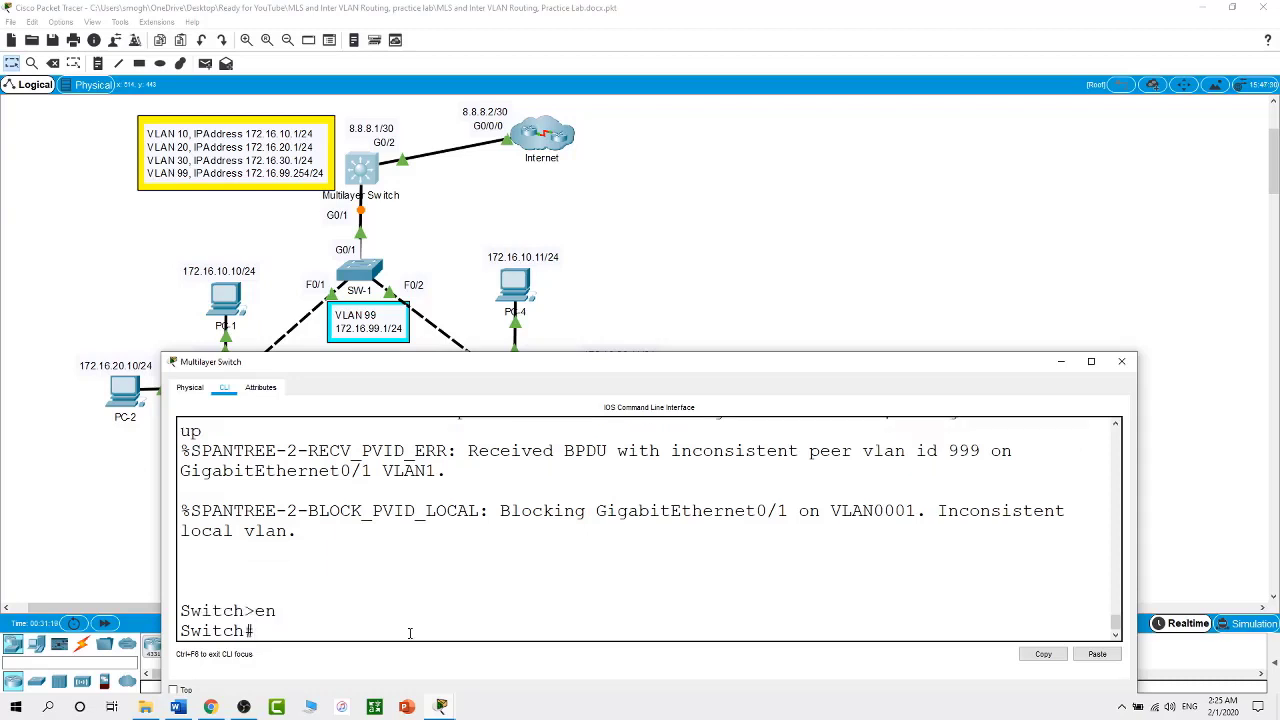
text(conf t)
key(Return)
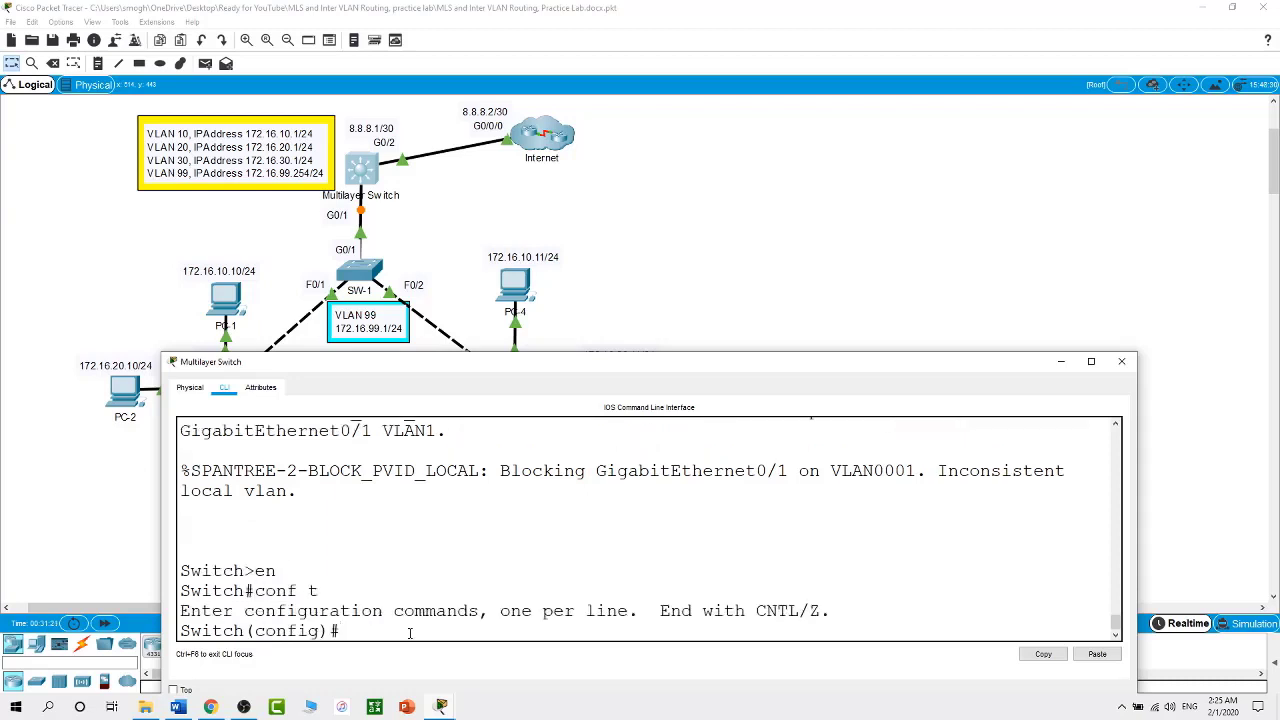
text(hostname MLS)
key(Return)
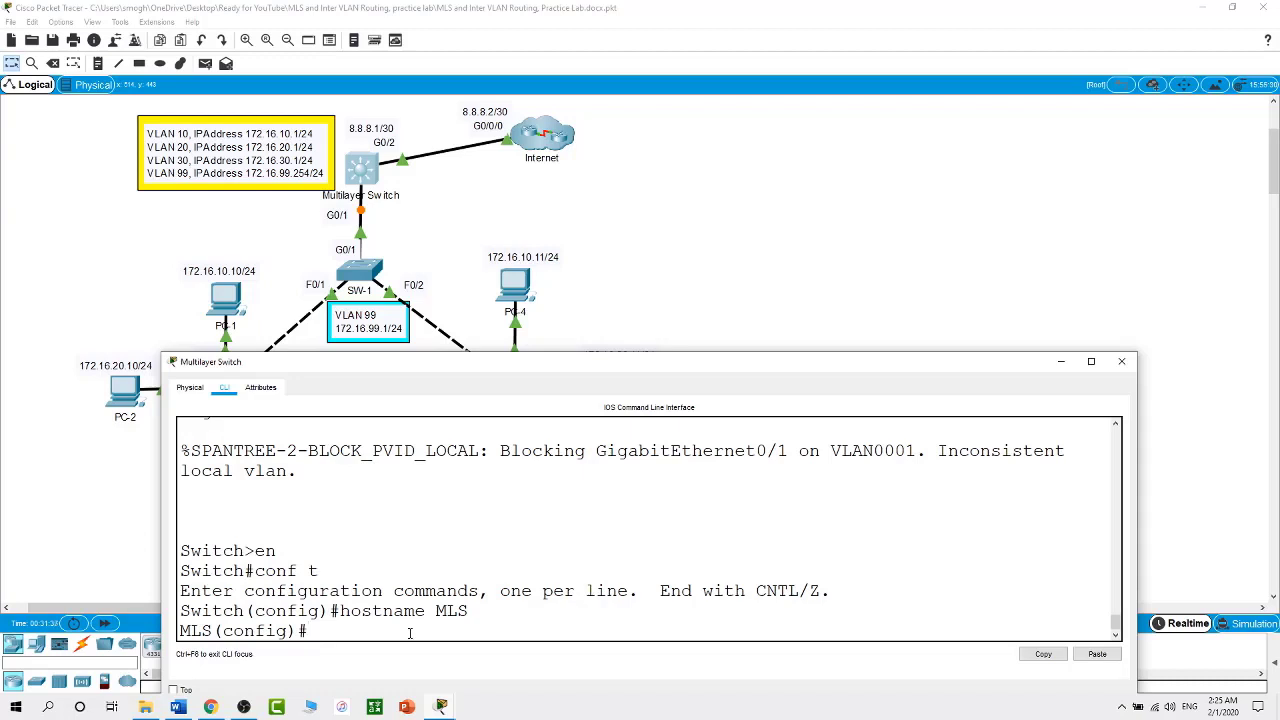
Create VLAN 99 named Mgmt and VLAN 999 on the multilayer switch.
text(vlan 99)
key(Return)
text(name Mgmt)
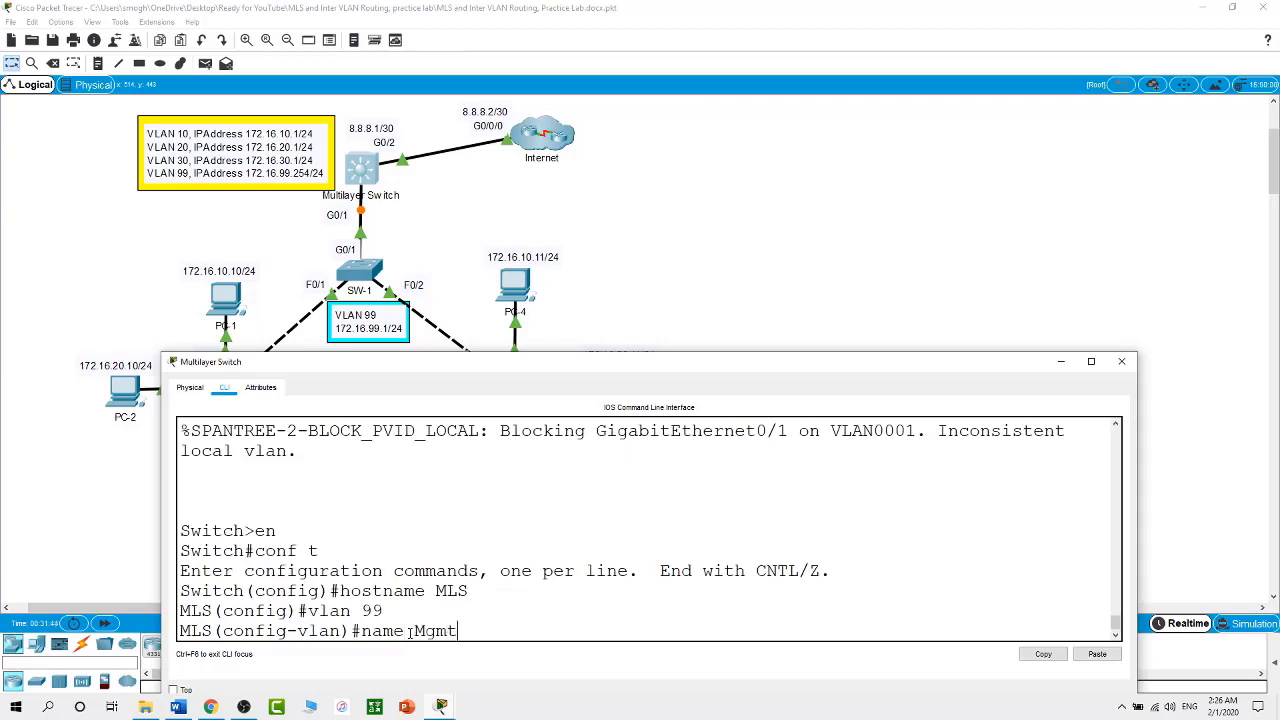
key(Return)
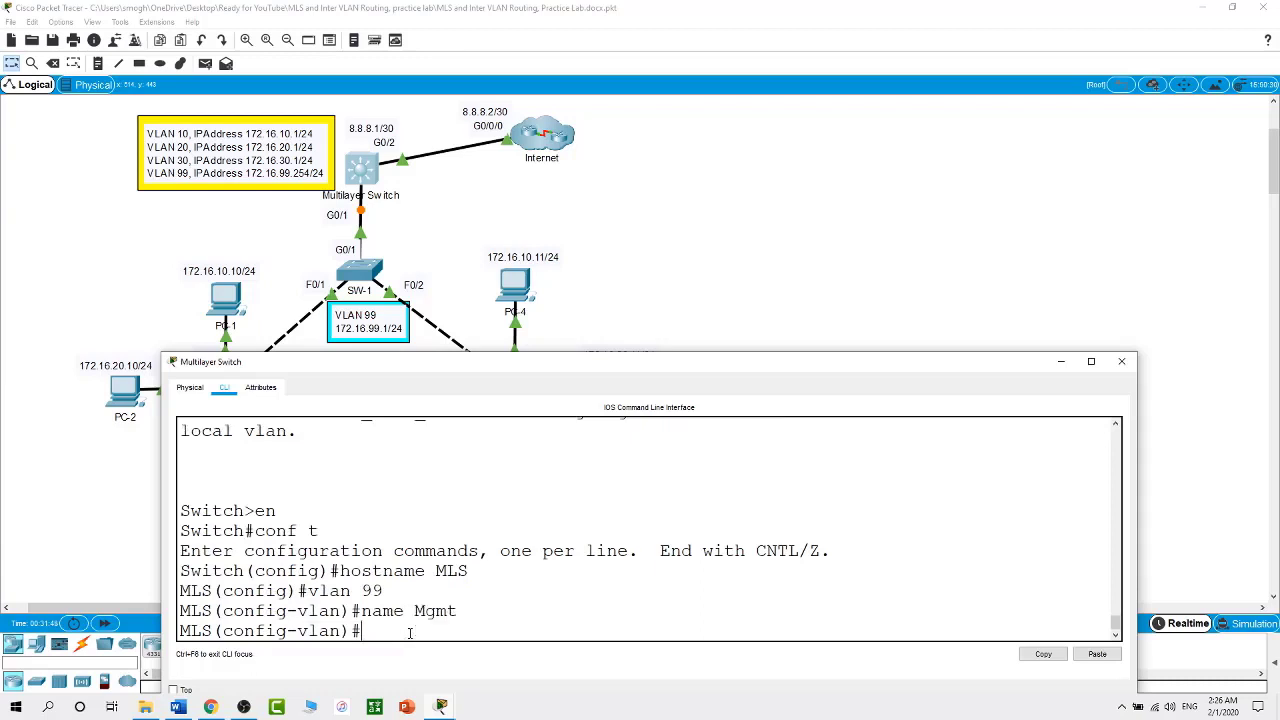
text(vlan 999)
key(Return)
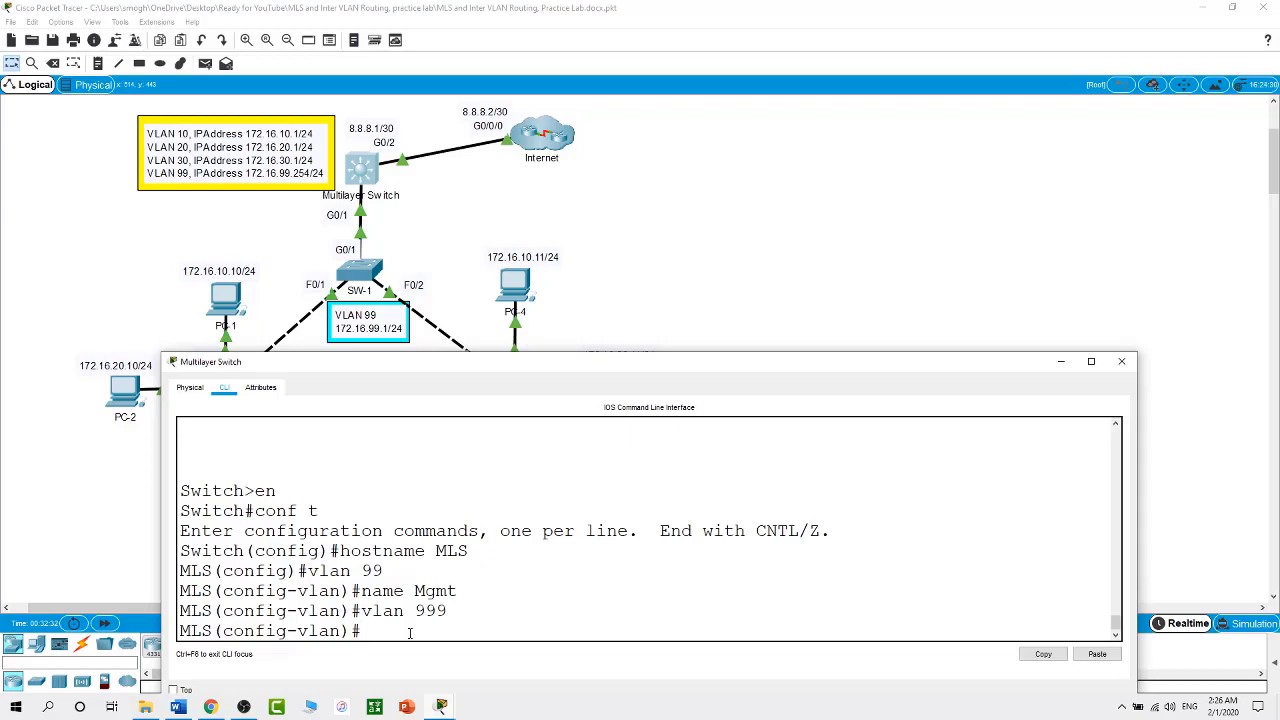
Set the trunk native VLAN to 999 on the multilayer switch's interface G0/1.
text(int g0/1)
key(Return)
text(swi)
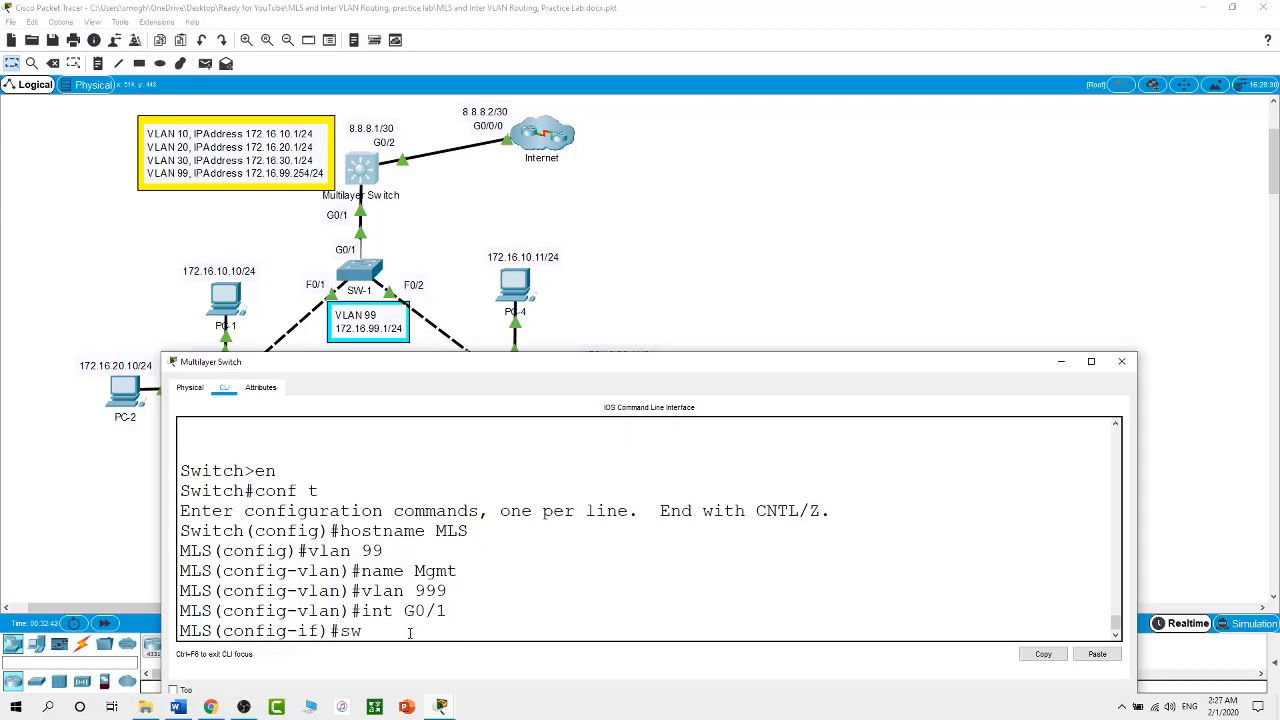
key(Tab)
text(tr)
key(Tab)
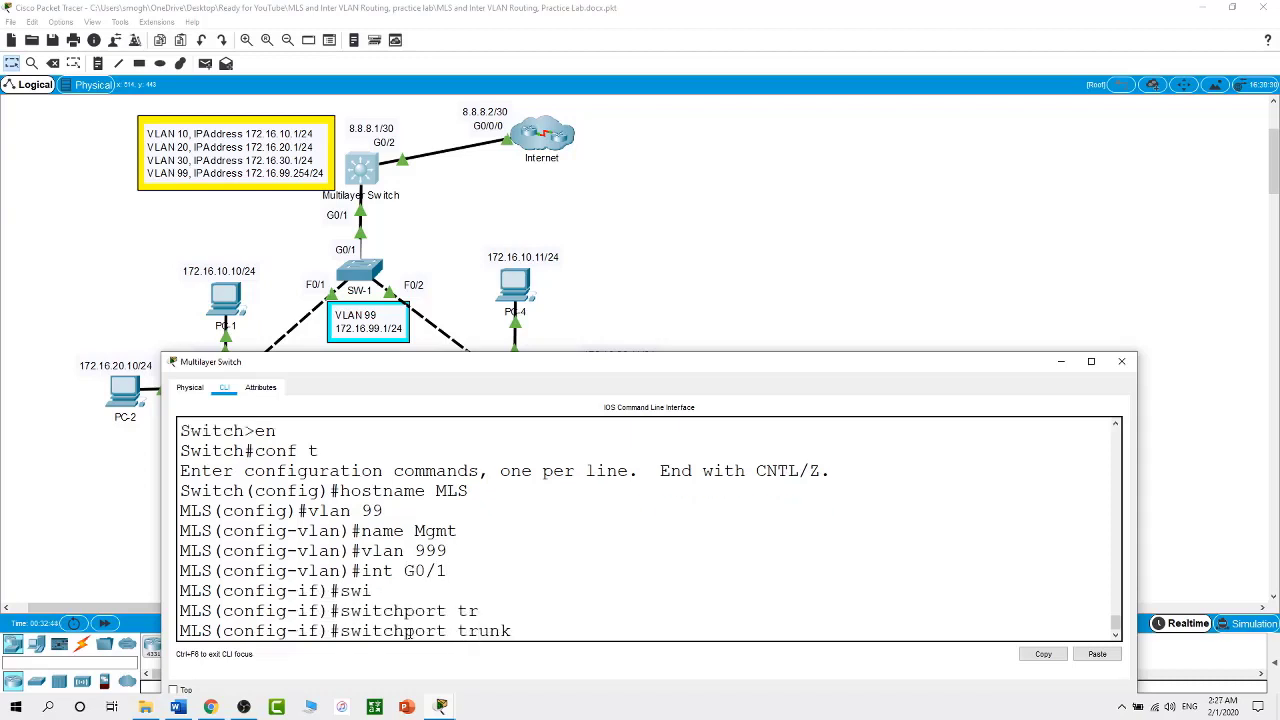
text(n)
key(Tab)
text(v)
key(Tab)
text(999)
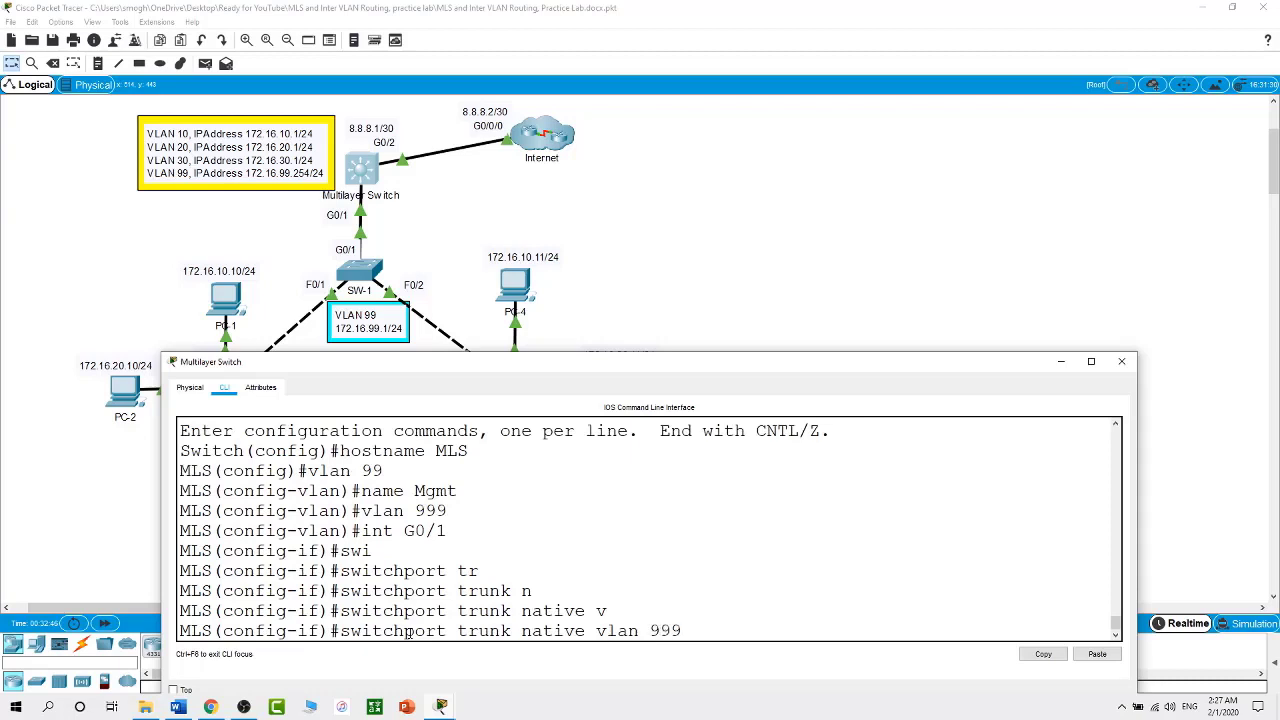
key(Return)
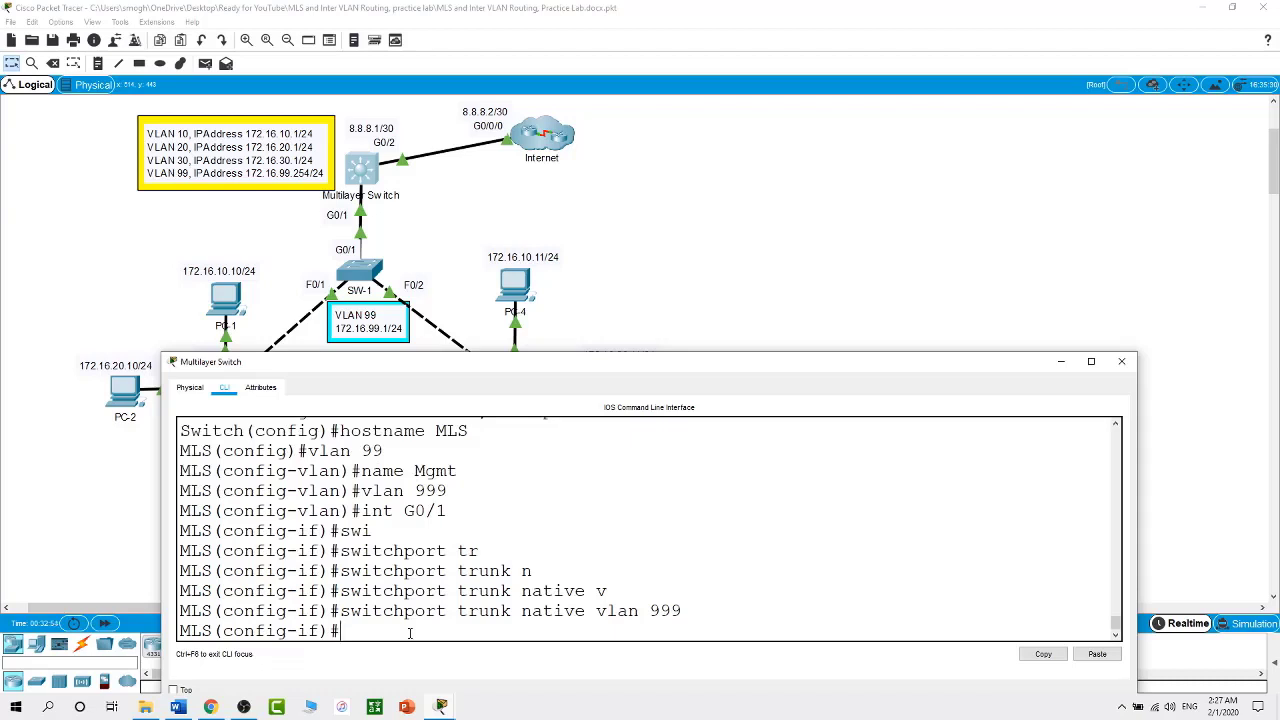
Turn the multilayer switch's interface G0/2 into a routed port with no switchport.
text(int g0/2)
key(Return)
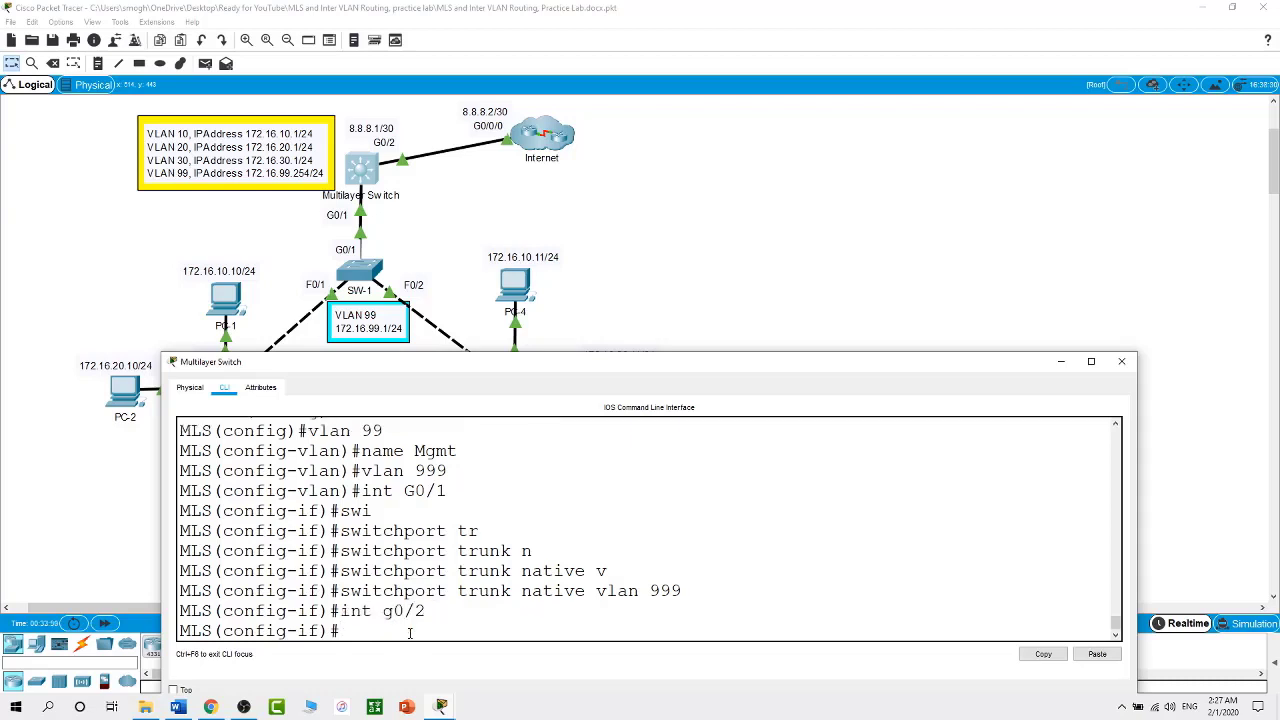
text(no)
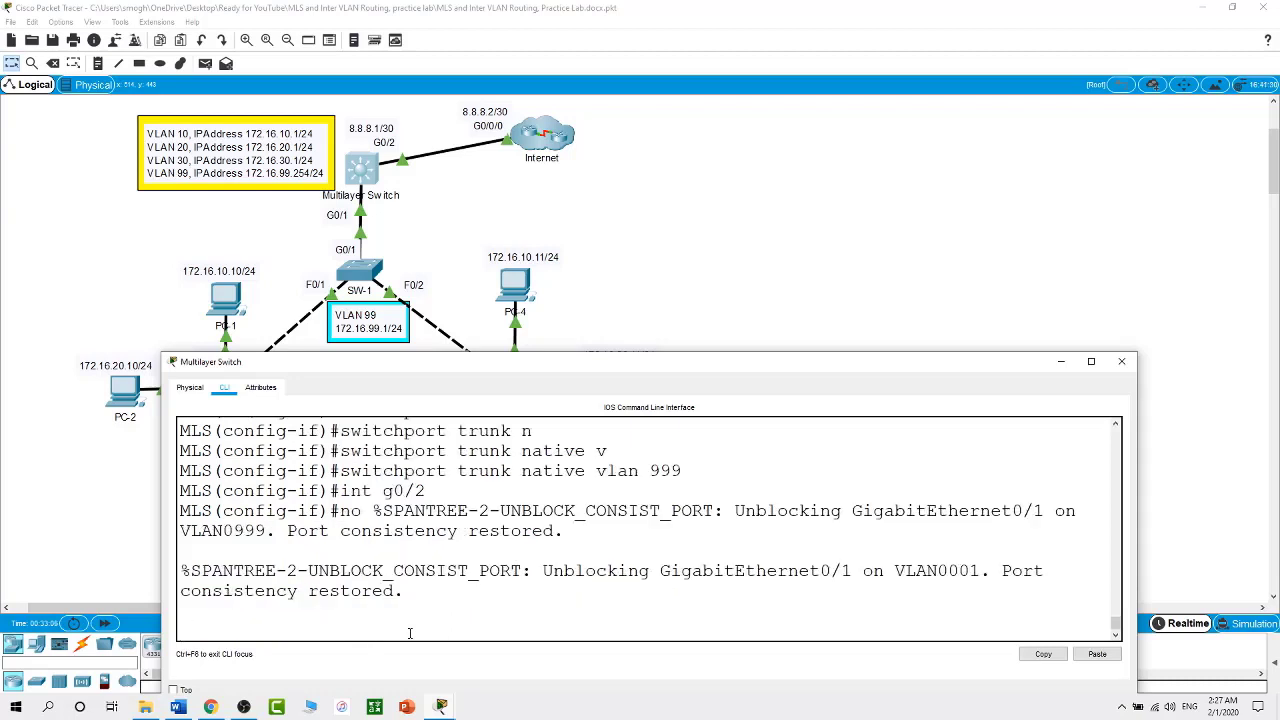
key(Return)
text(no)
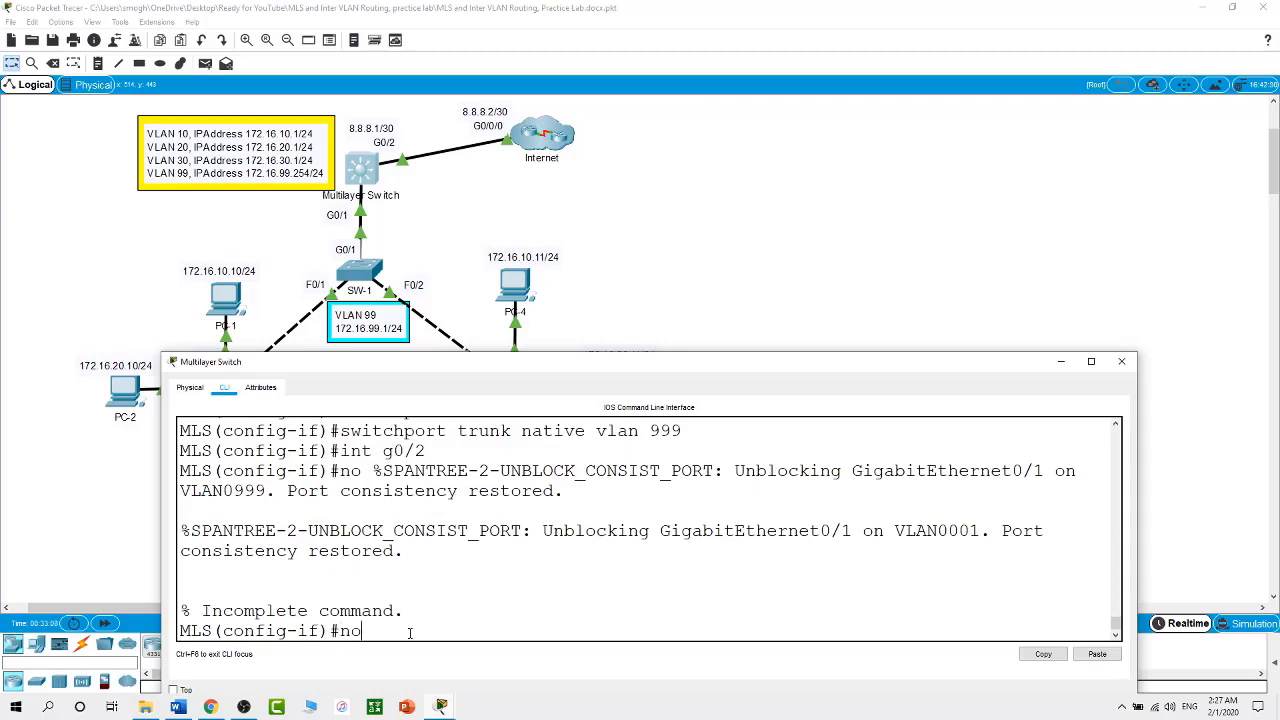
text( swi)
key(Tab)
key(Return)
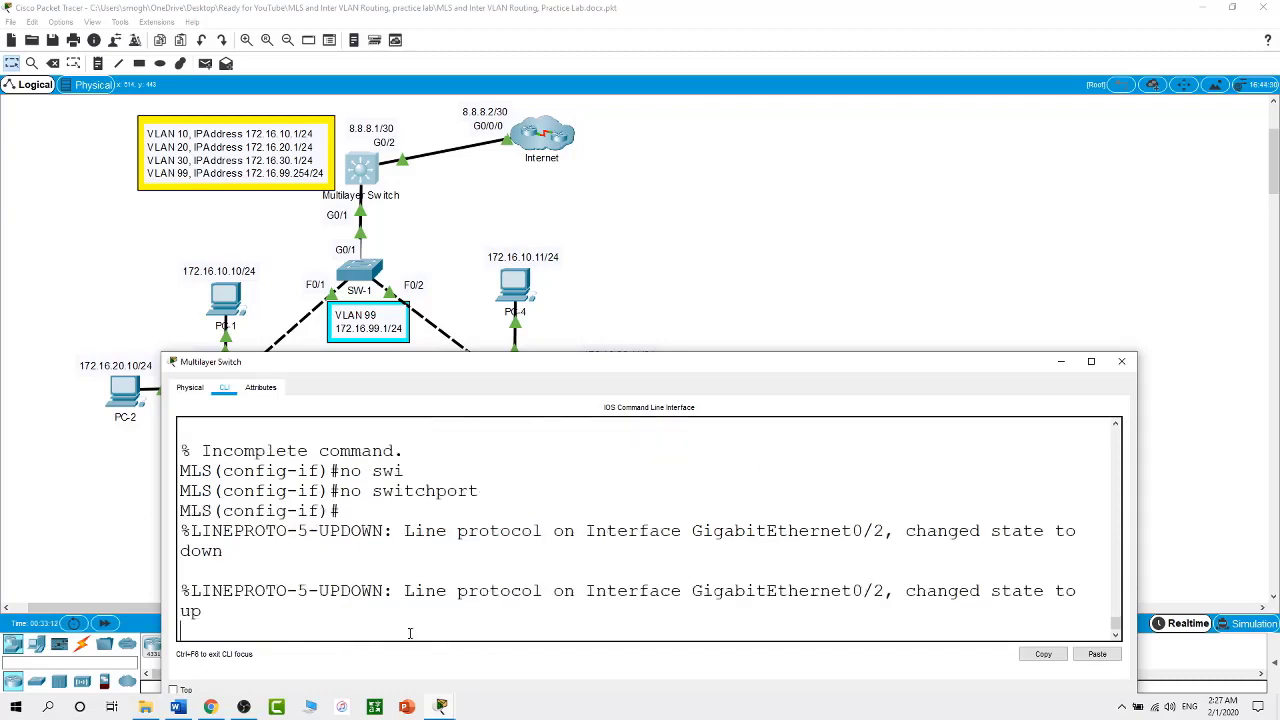
key(Return)
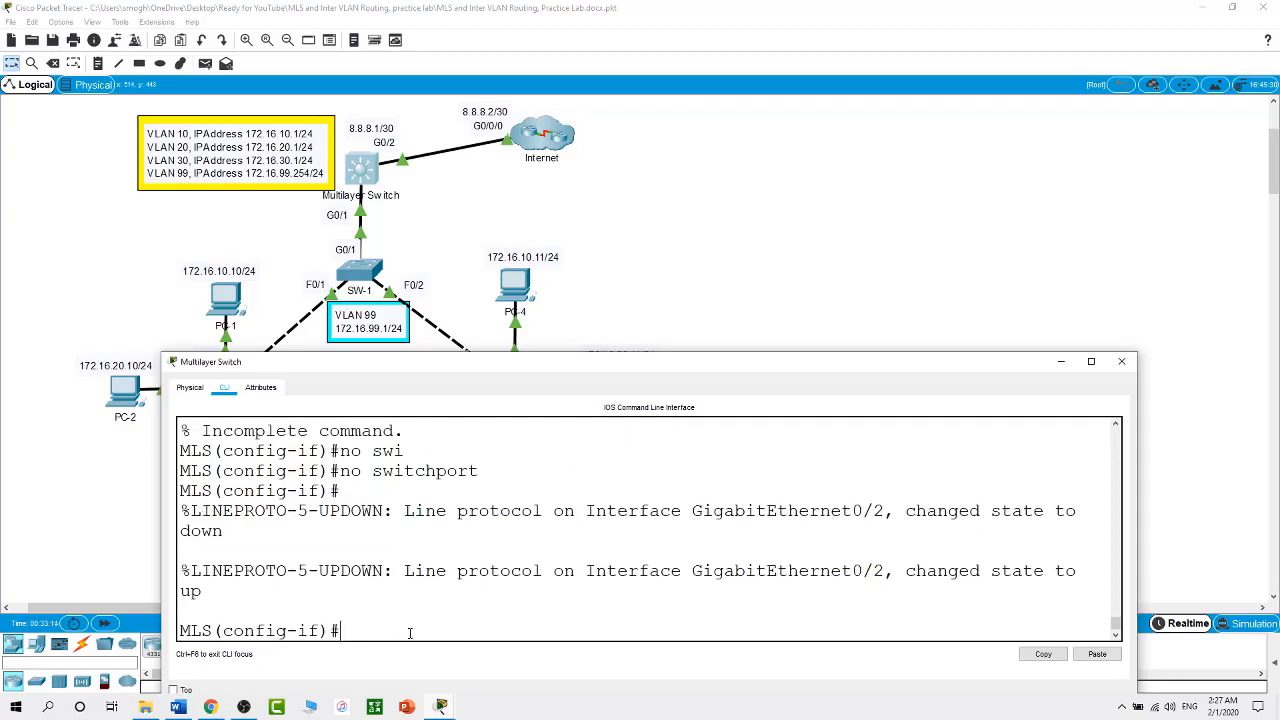
Assign IP address 8.8.8.1 with mask 255.255.255.252 to the multilayer switch's G0/2 and enable the interface.
text(ip addre)
key(Tab)
text(1)
key(BackSpace)
text(8.8.8.1 255.255.)
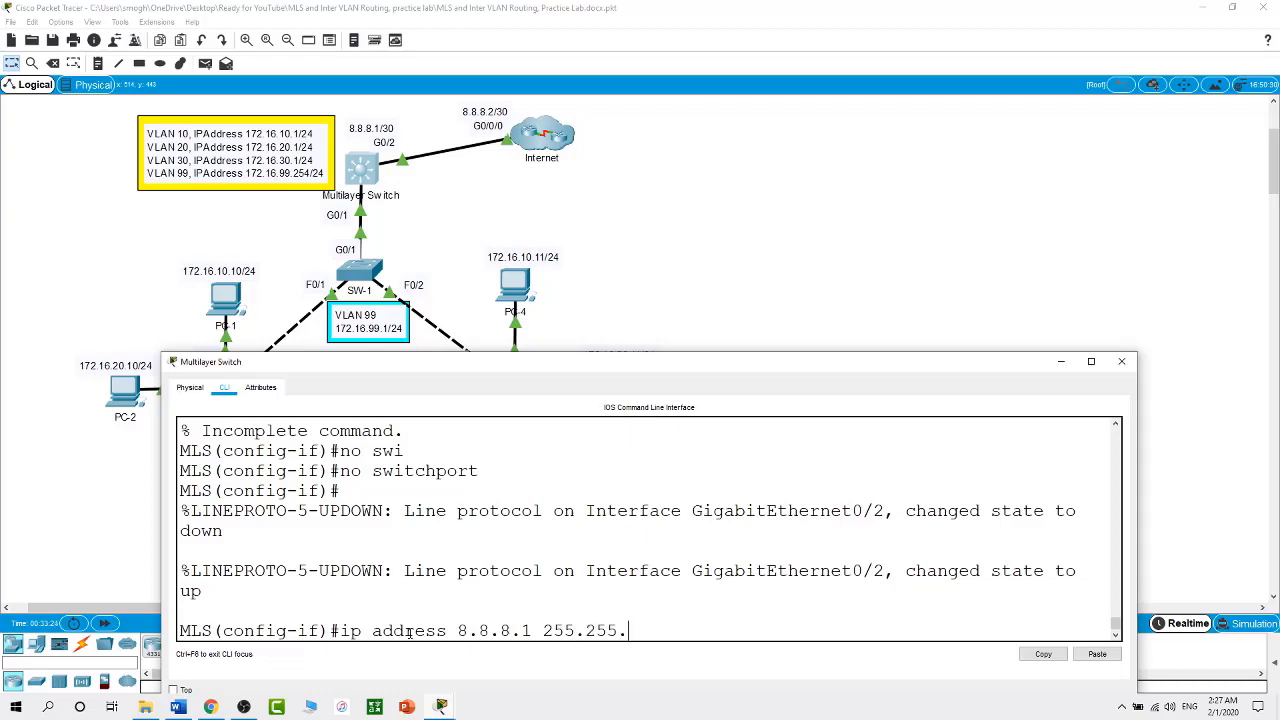
text(255.252)
key(Return)
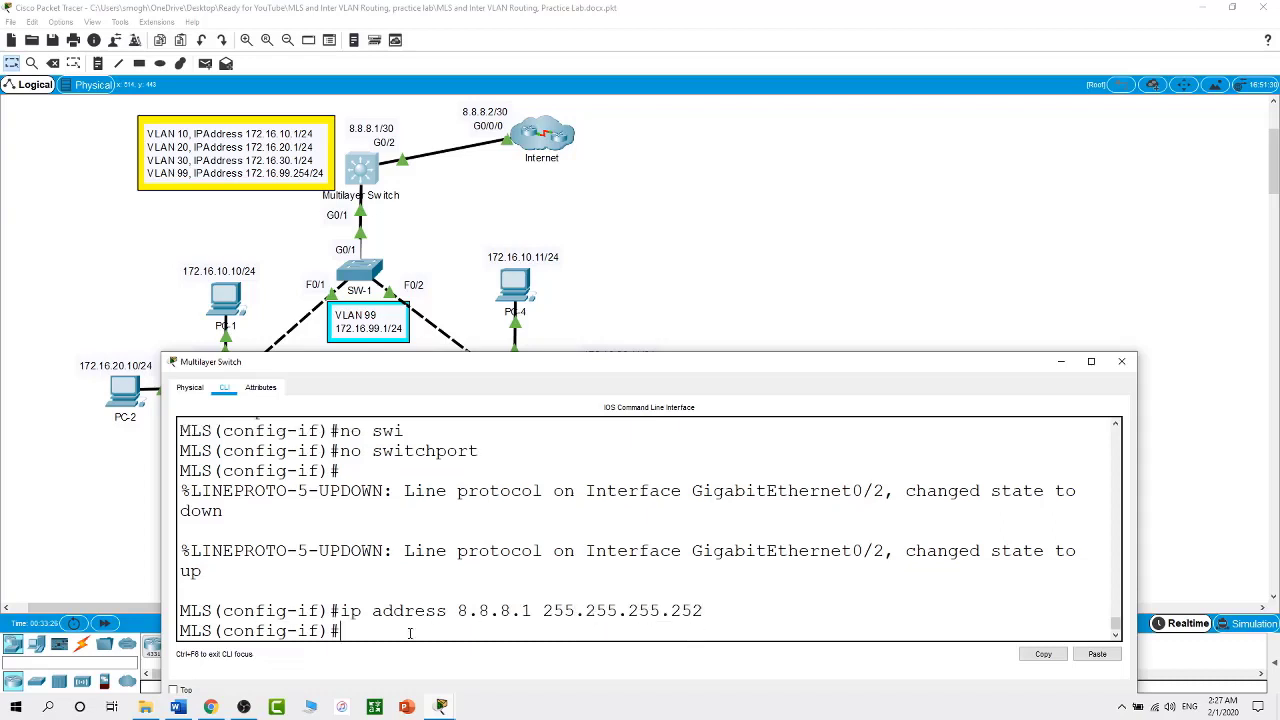
text(no shut)
key(Return)
key(Return)
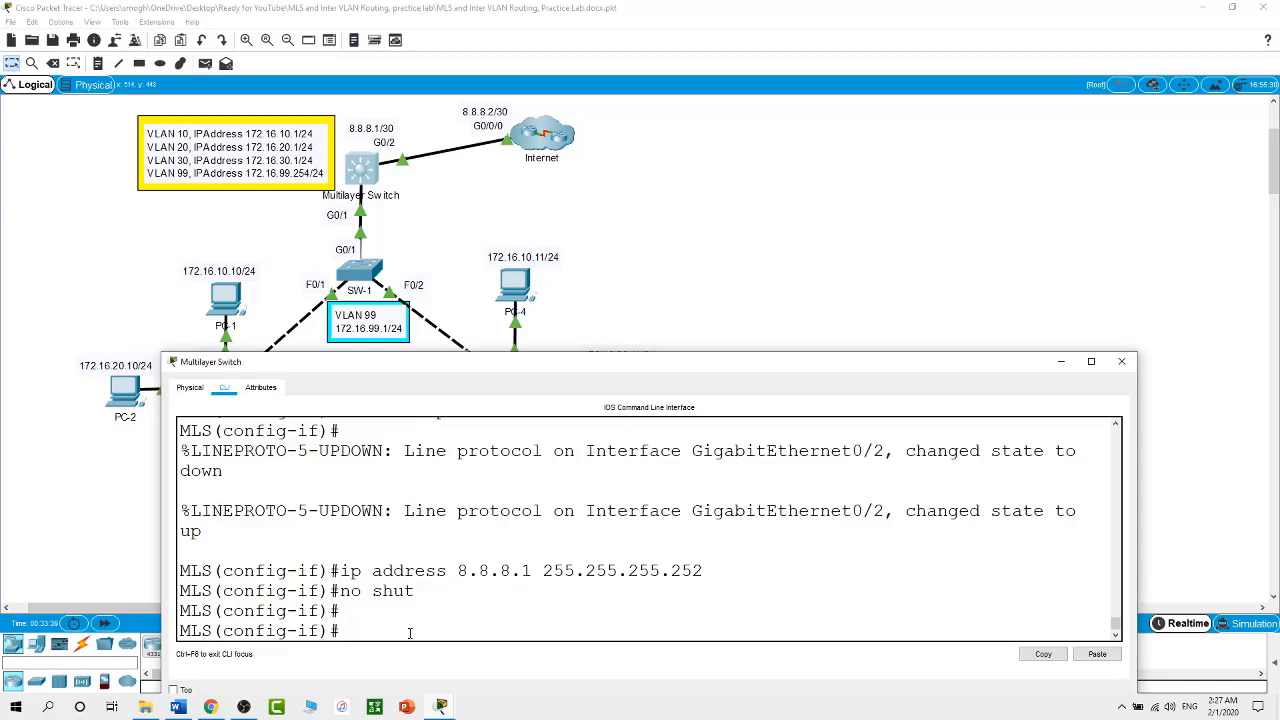
Leave configuration mode on the multilayer switch and ping 8.8.8.2 twice to test the Internet link.
text(exit)
key(Return)
text(exit)
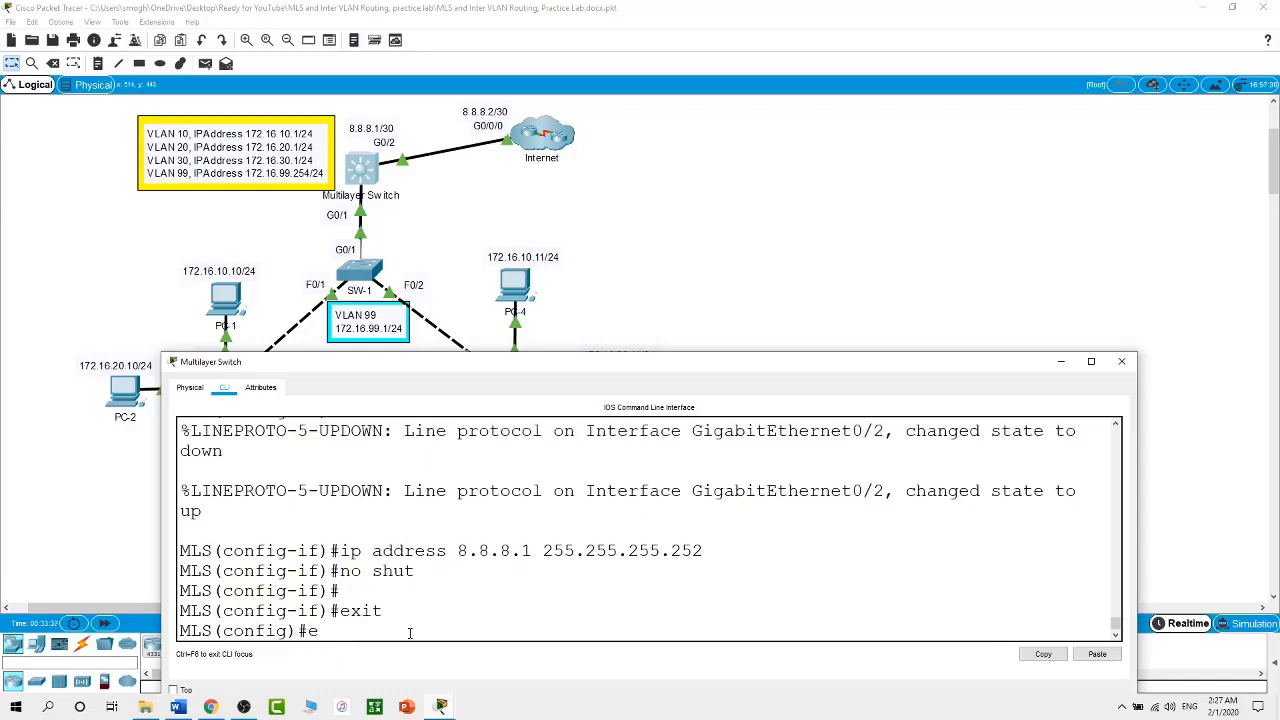
key(Return)
text(ping)
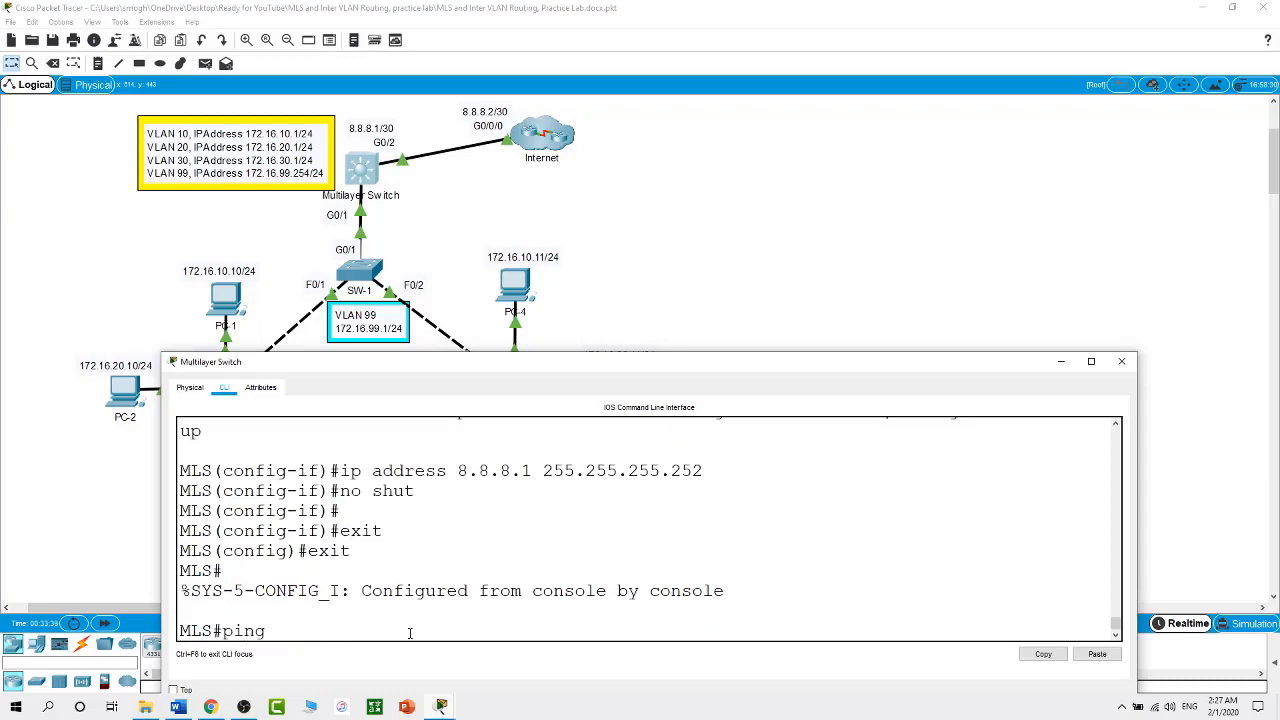
text( 8.8.8.2)
key(Return)
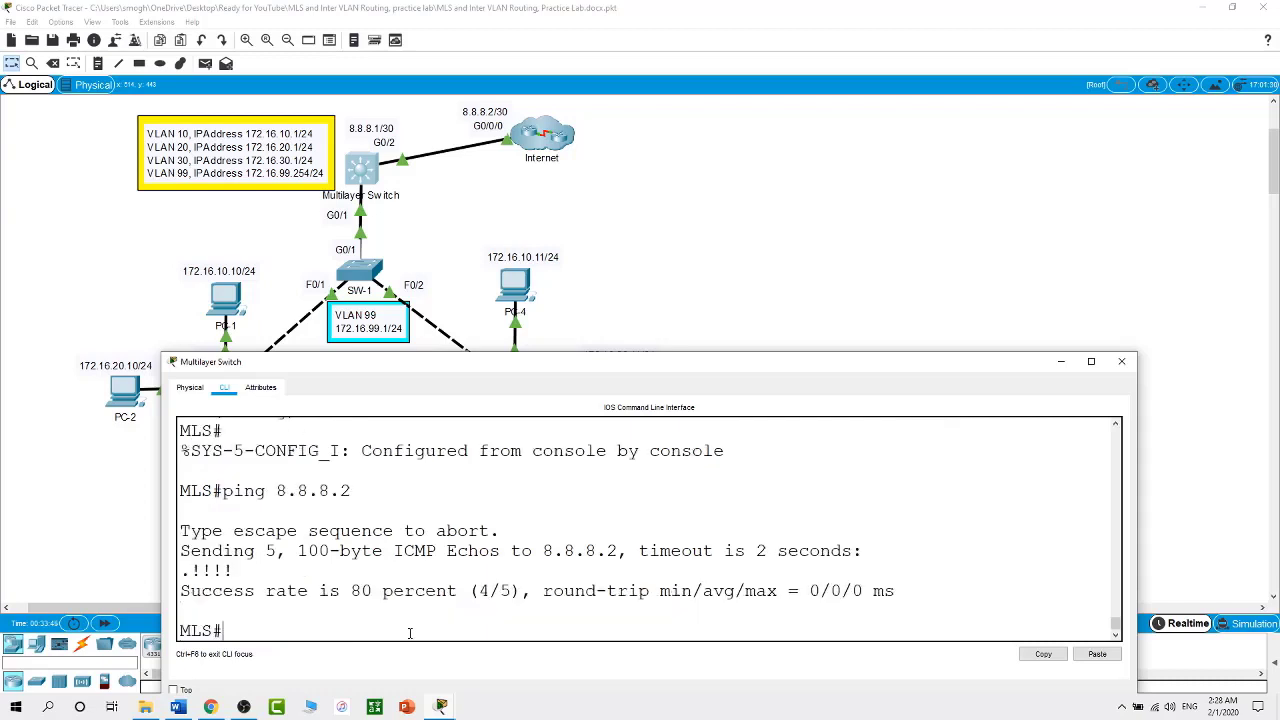
key(Up)
key(Return)
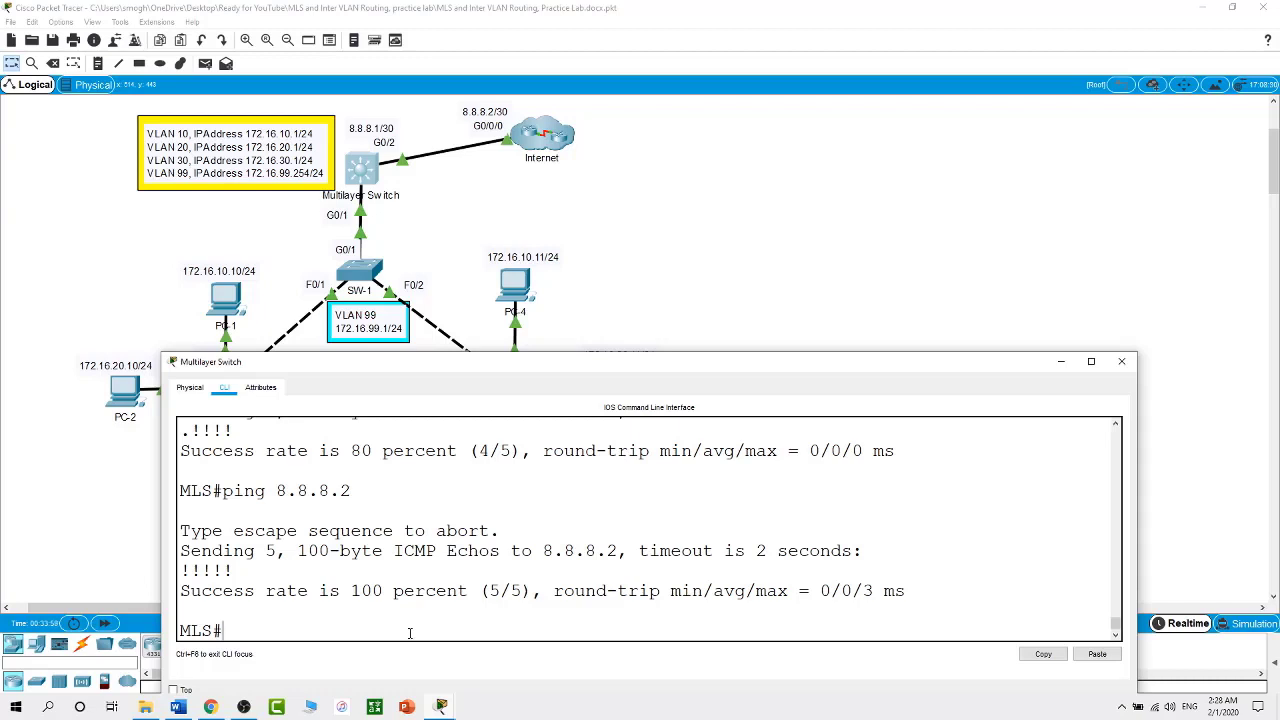
Re-enter global configuration mode on the multilayer switch and create VLAN 10 named Users.
click(755, 232)
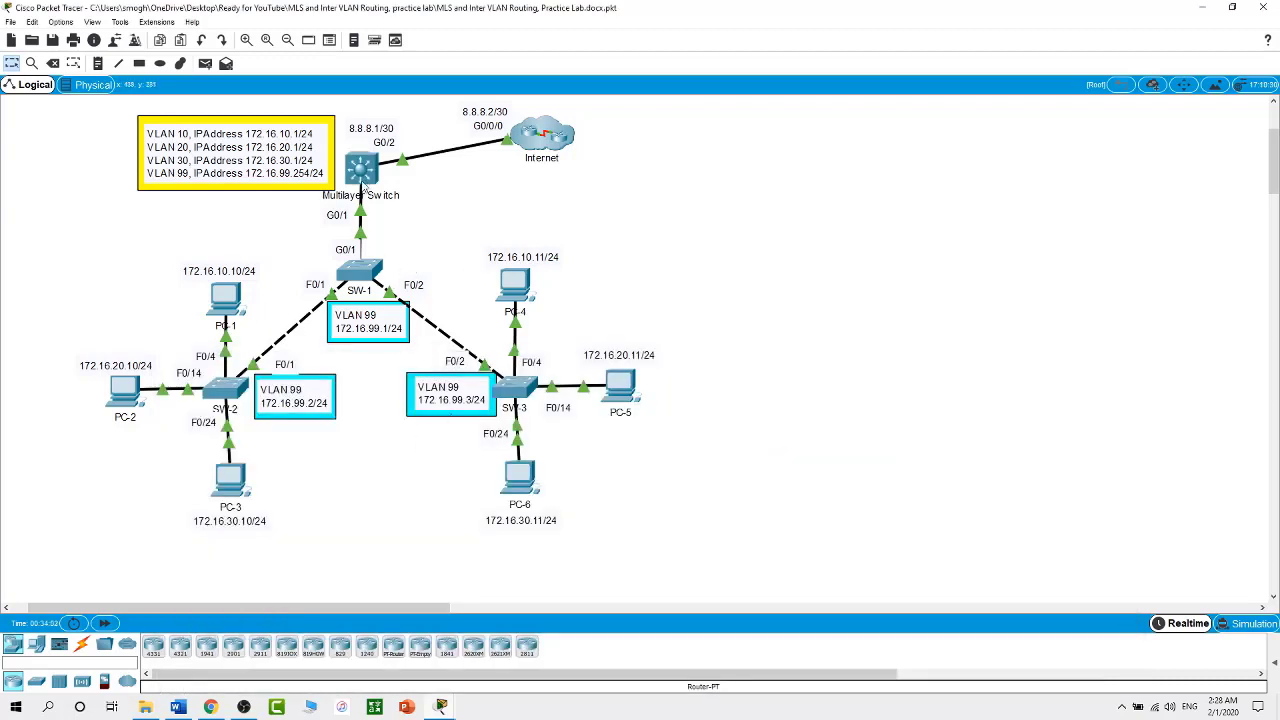
click(362, 173)
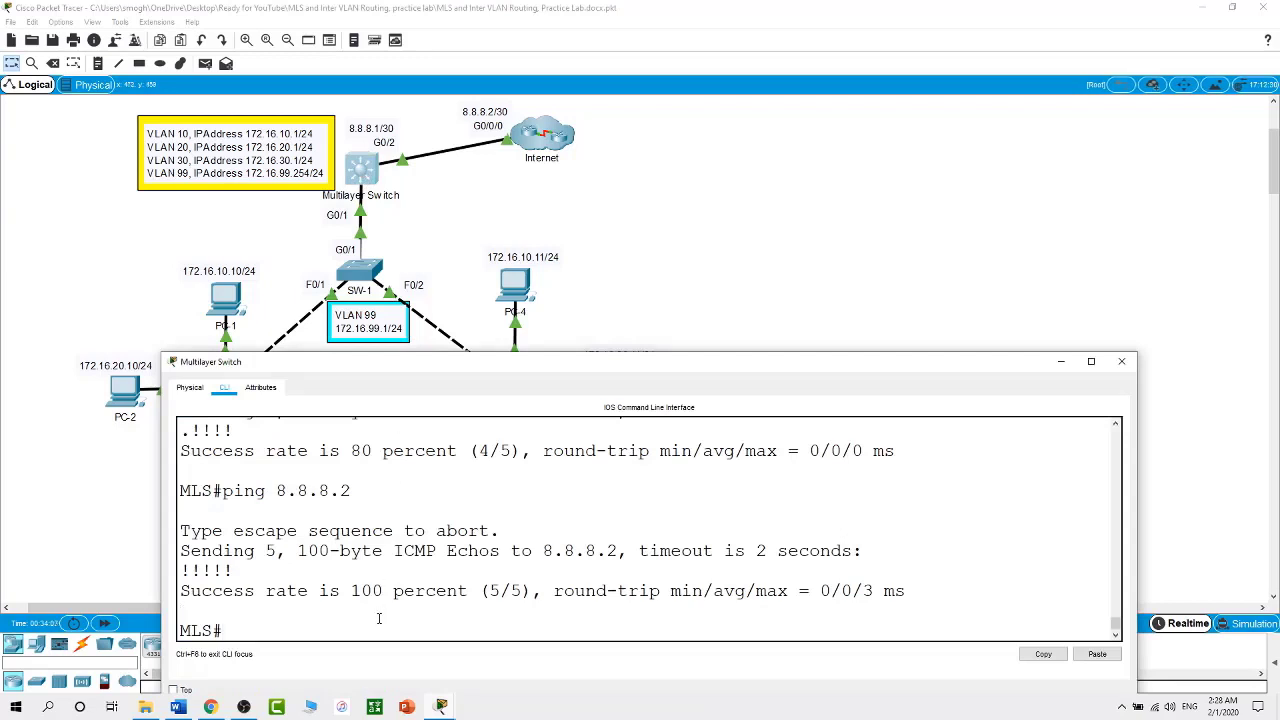
text(conf t)
key(Return)
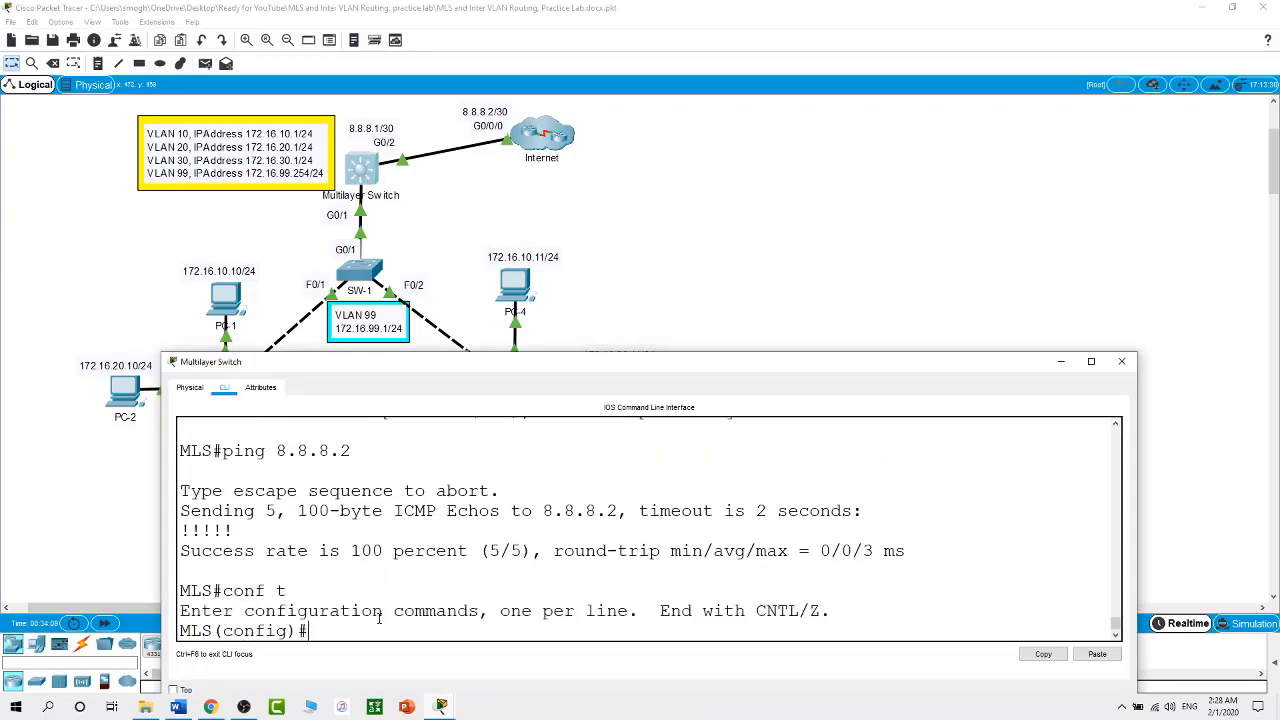
text(vlan 10)
key(Return)
text(name Uwse)
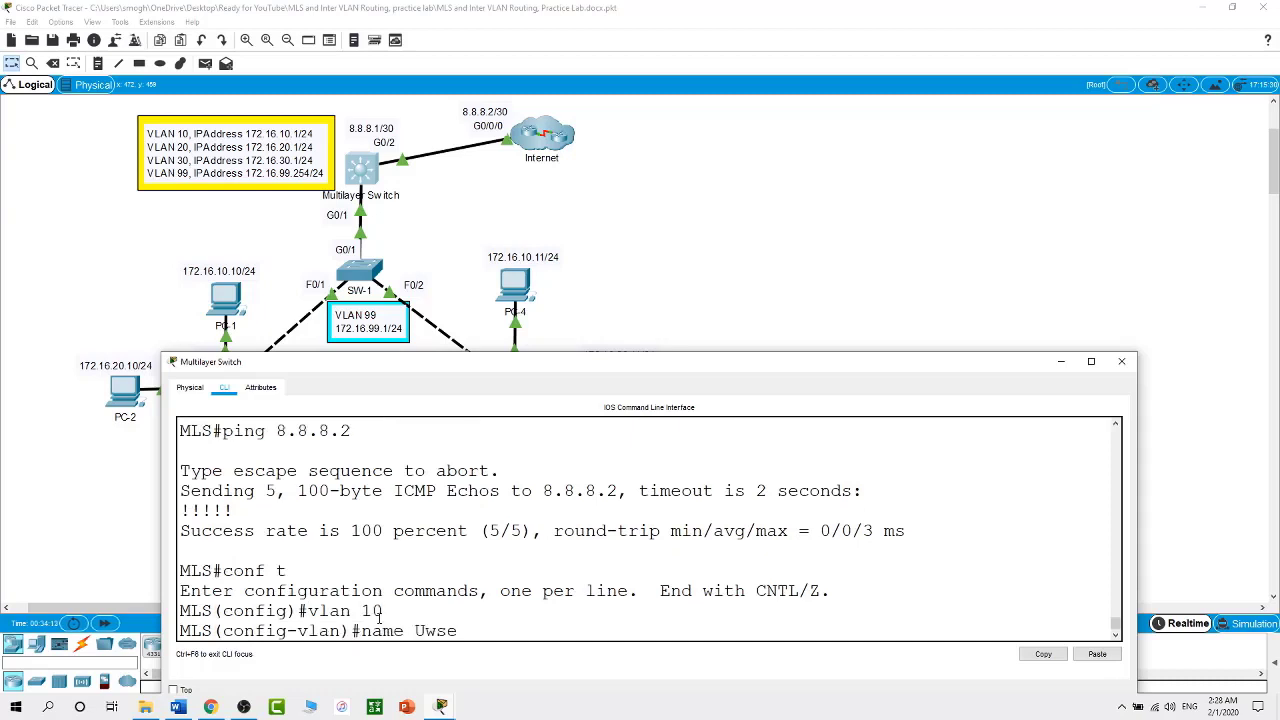
key(BackSpace)
key(BackSpace)
key(BackSpace)
text(sers)
key(Return)
Create VLAN 20 named Admins and VLAN 30 named Guests on the multilayer switch.
text(vlan 20)
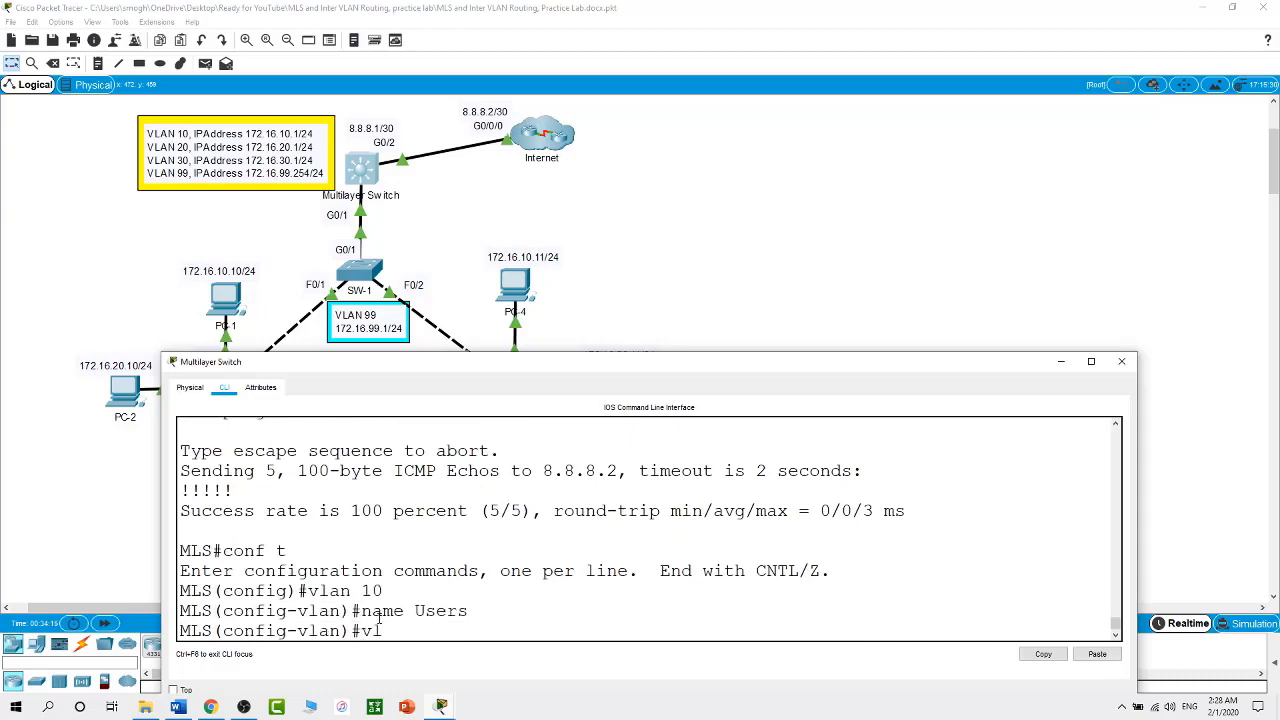
key(Return)
text(n)
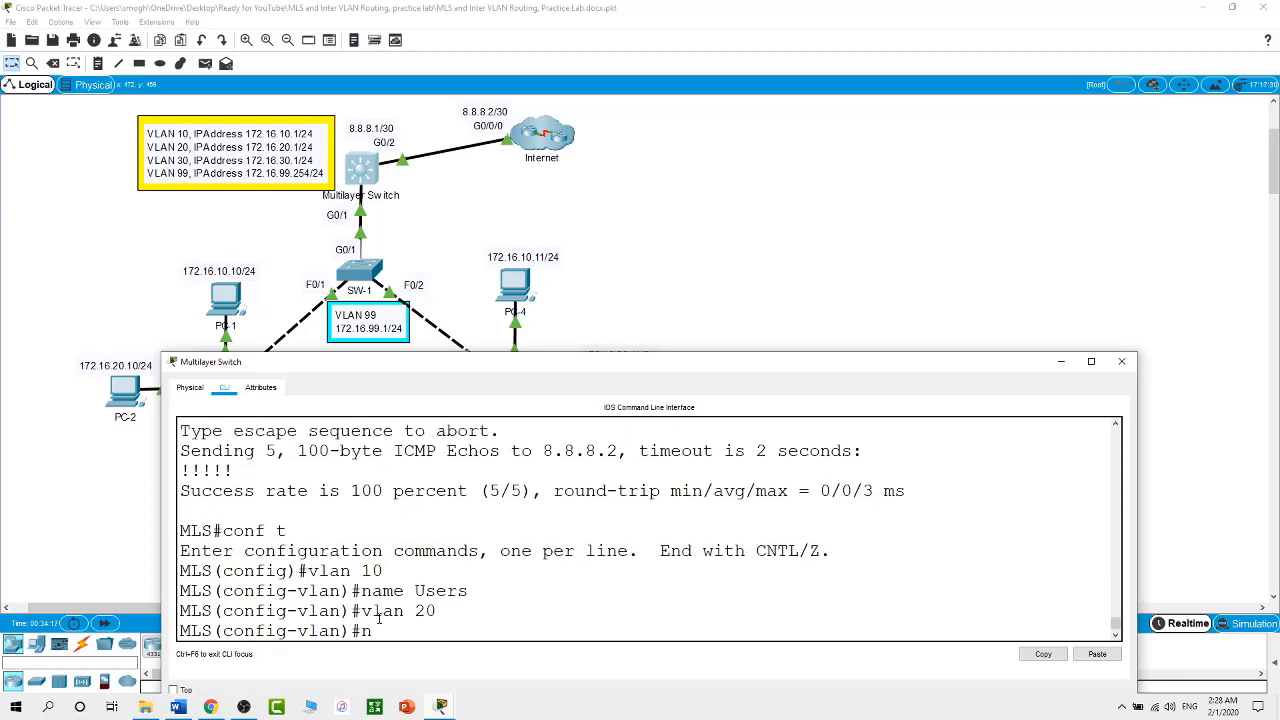
text(ame Admins)
key(Return)
text(vlan 30)
key(Return)
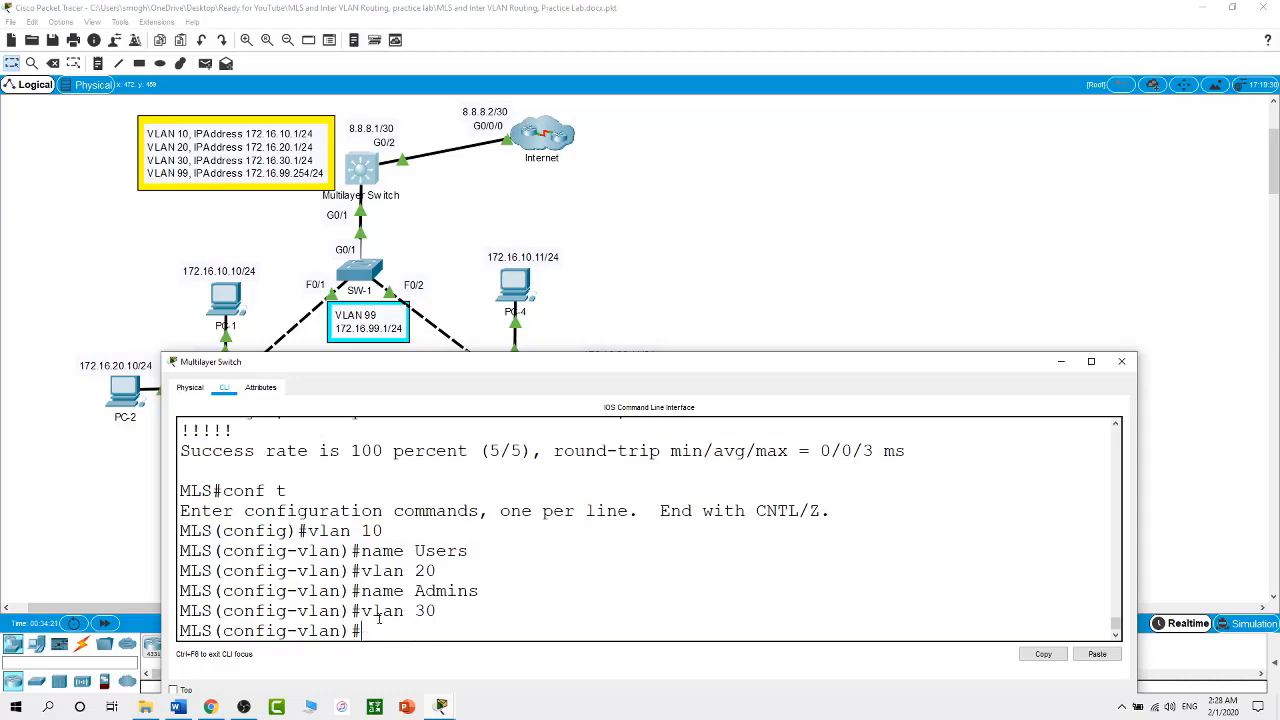
text(name Guests)
key(Return)
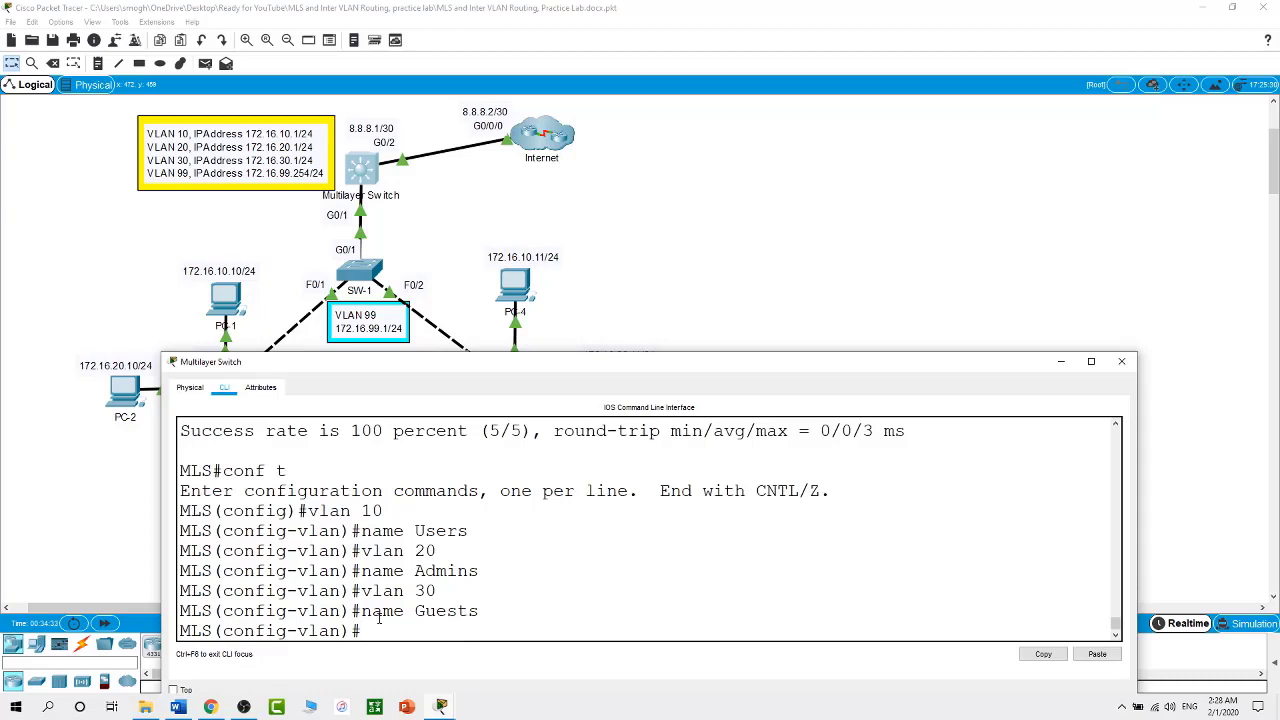
Create the VLAN 10 interface on the multilayer switch with IP address 172.16.10.1 and mask 255.255.255.0.
click(797, 229)
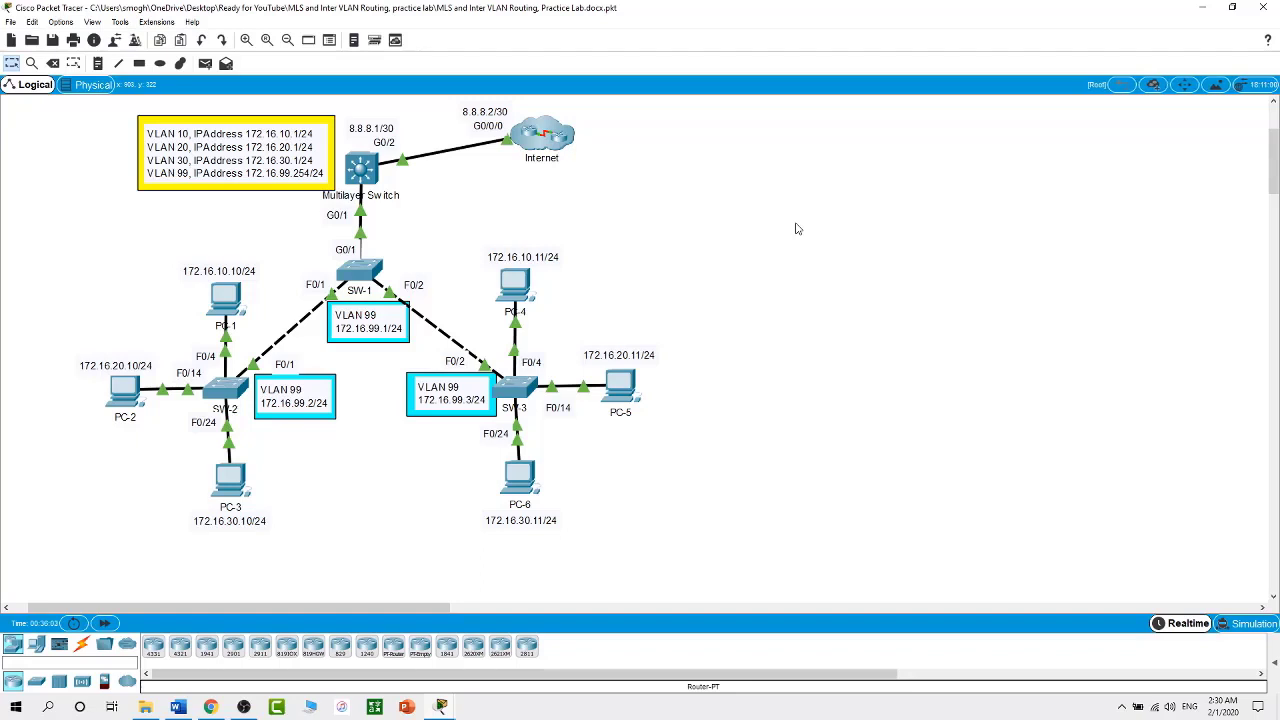
click(362, 168)
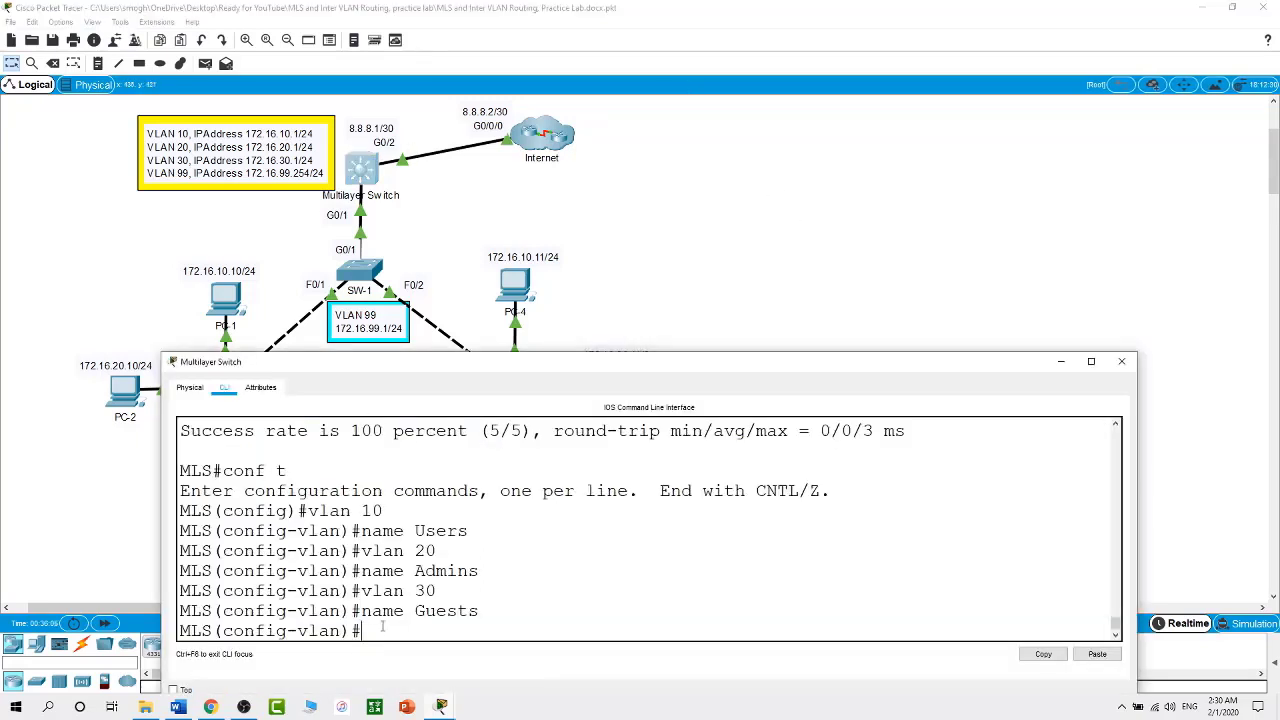
text(exit)
key(Return)
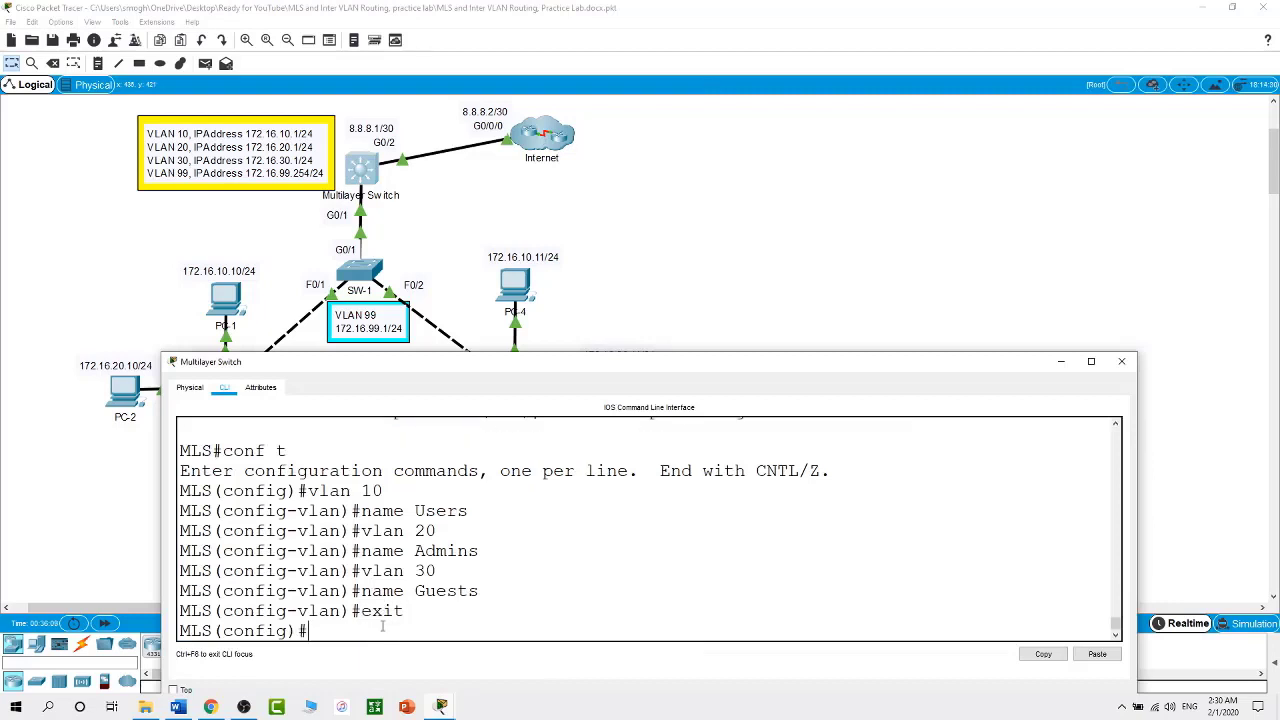
text(int vlan 10)
key(Return)
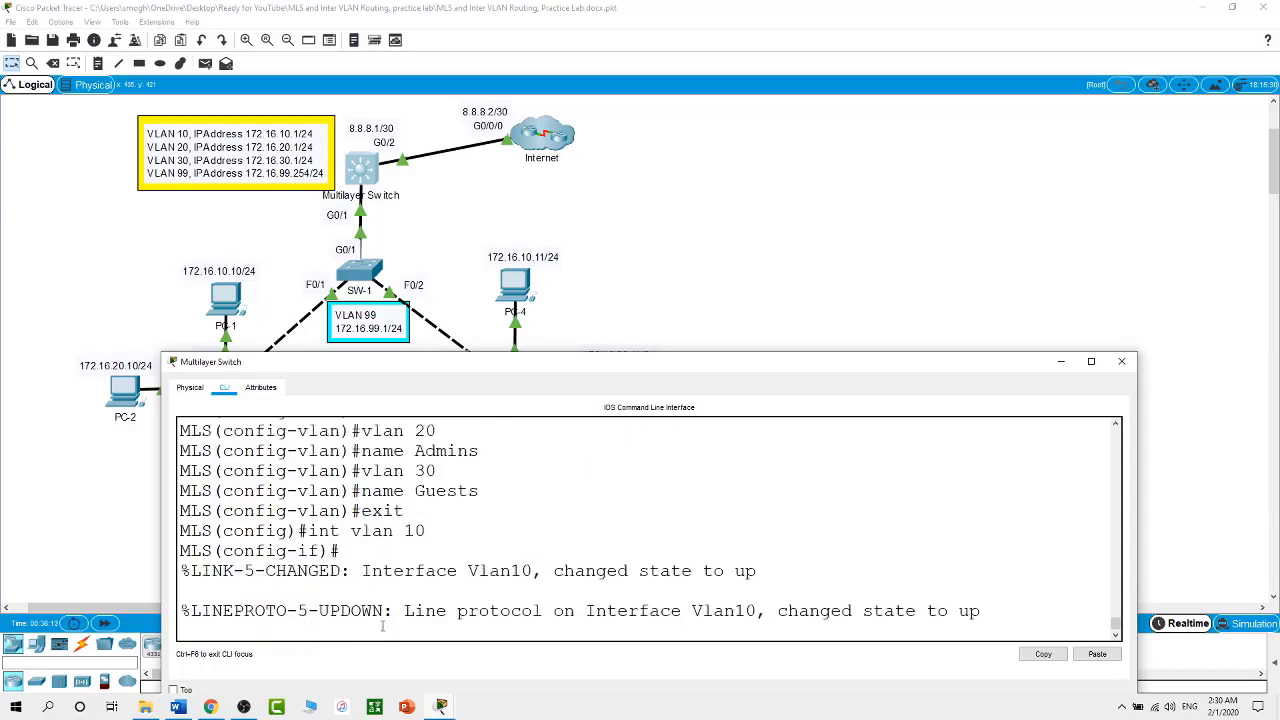
key(Return)
text(i)
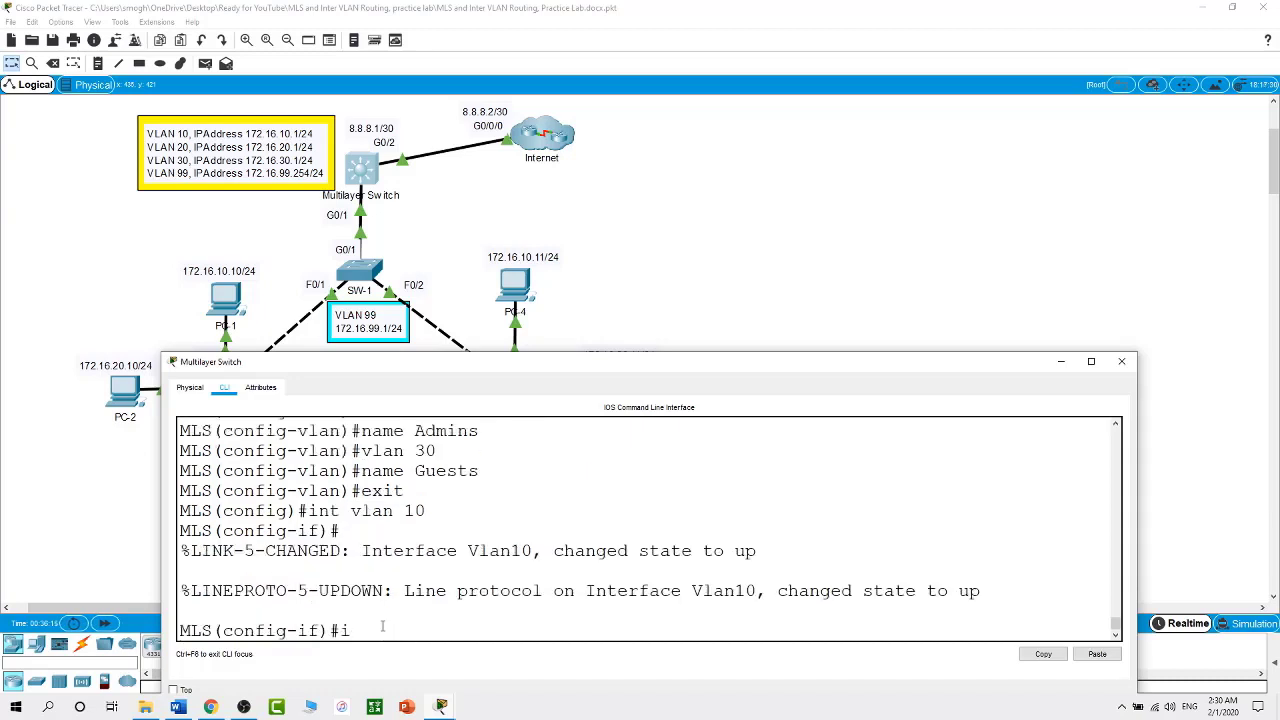
text(p address 172.16.10.1 255.25)
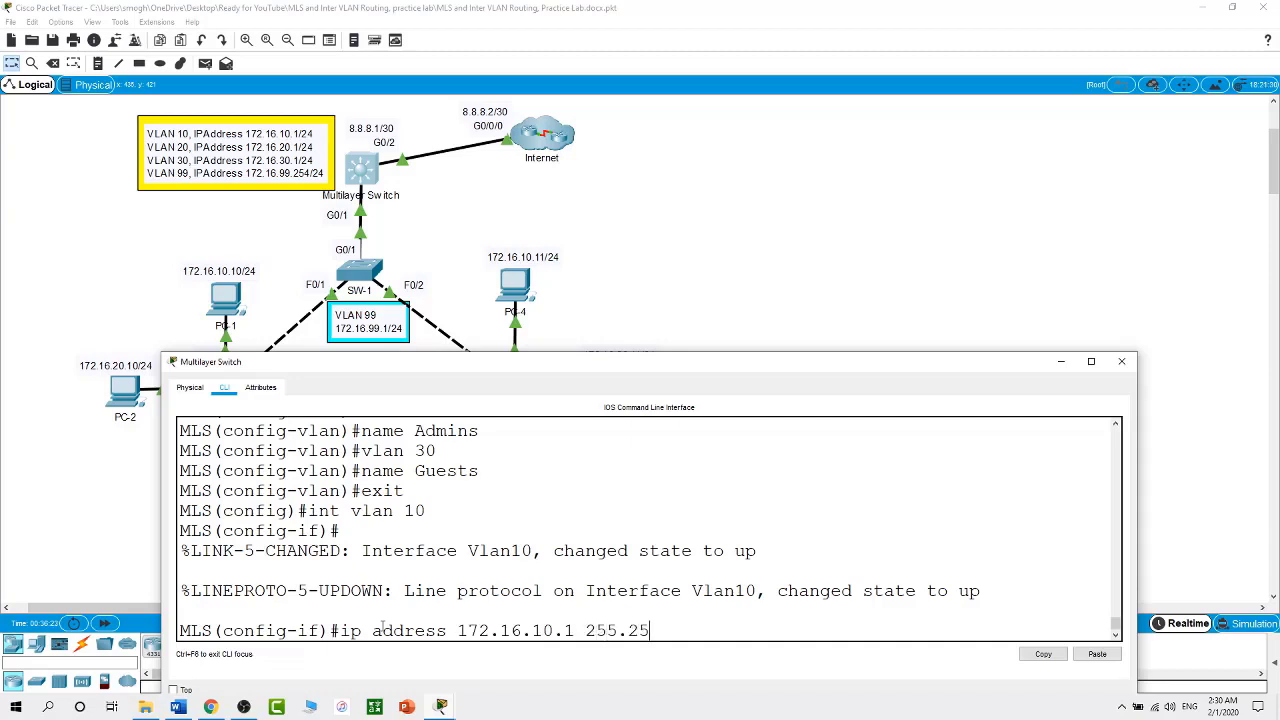
text(5.255.0)
key(Return)
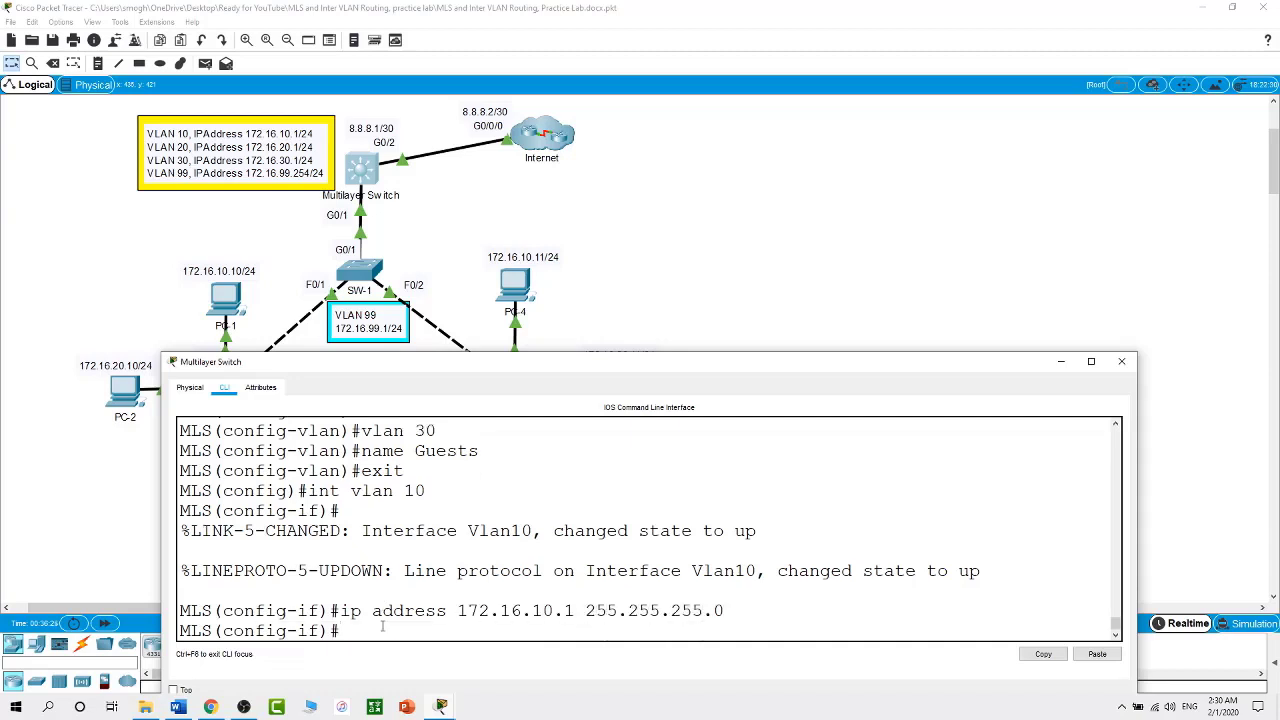
Create the VLAN 20 interface on the multilayer switch with IP address 172.16.20.1 and mask 255.255.255.0.
text(int vlan 20)
key(Return)
key(Return)
text(i)
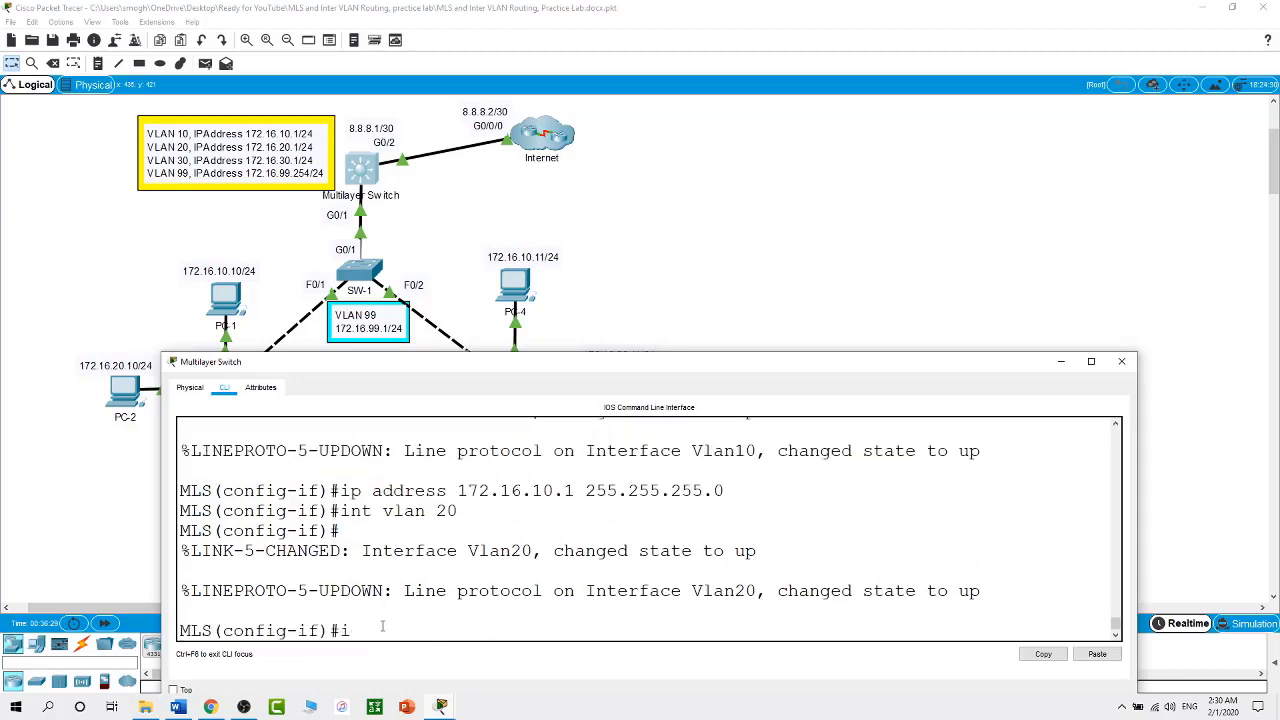
text(p address 172.16.20.1 255.255.255.0)
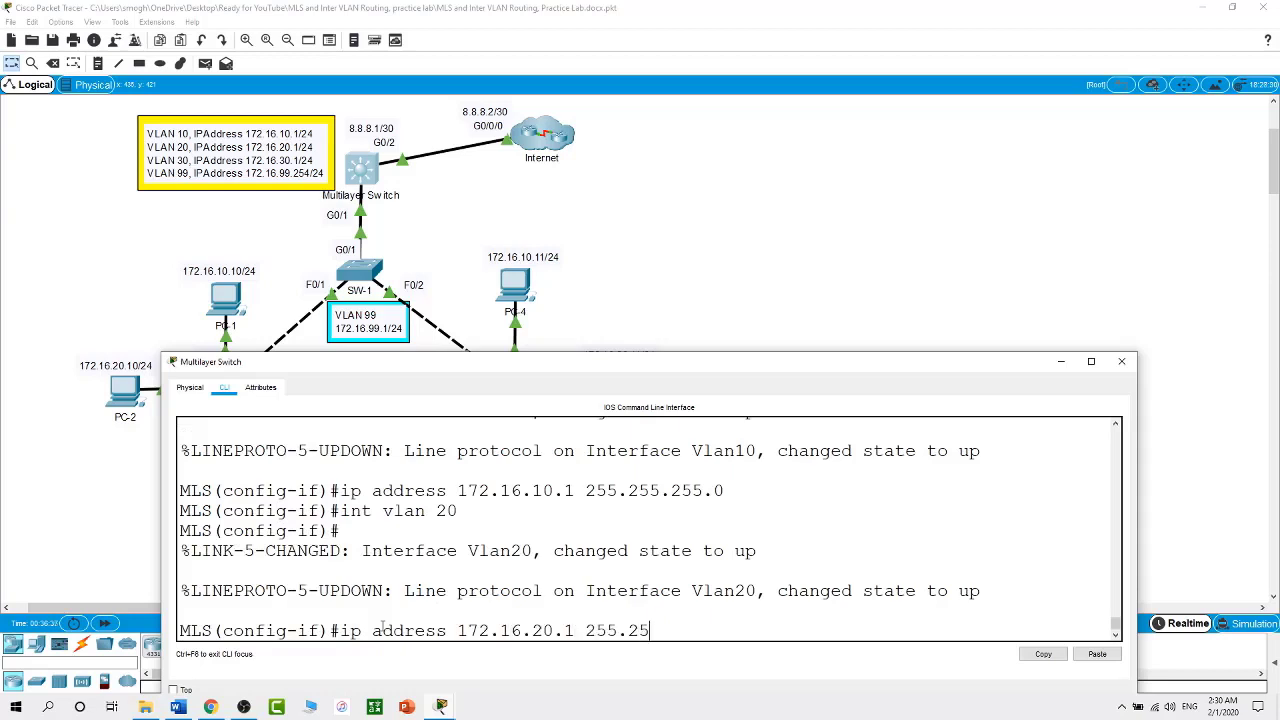
key(Return)
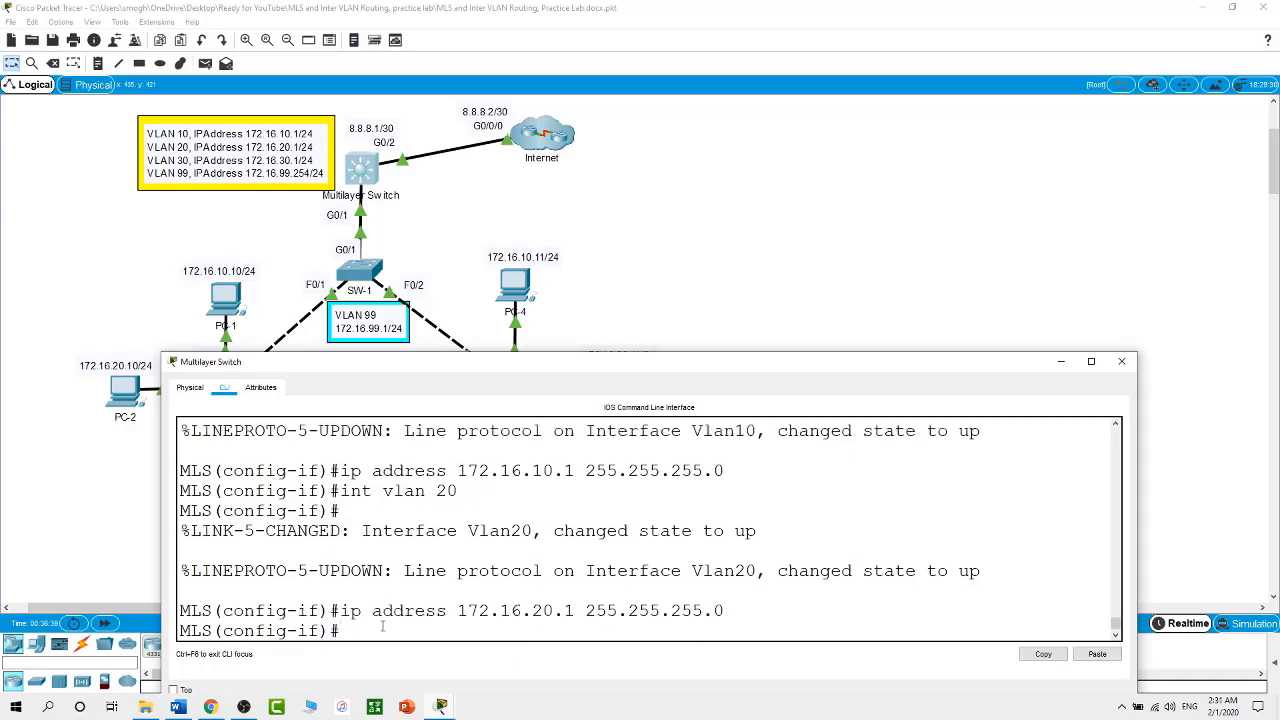
Create the VLAN 30 interface on the multilayer switch with IP address 172.16.30.1 and mask 255.255.255.0.
text(int vlan 30)
key(Return)
text(i)
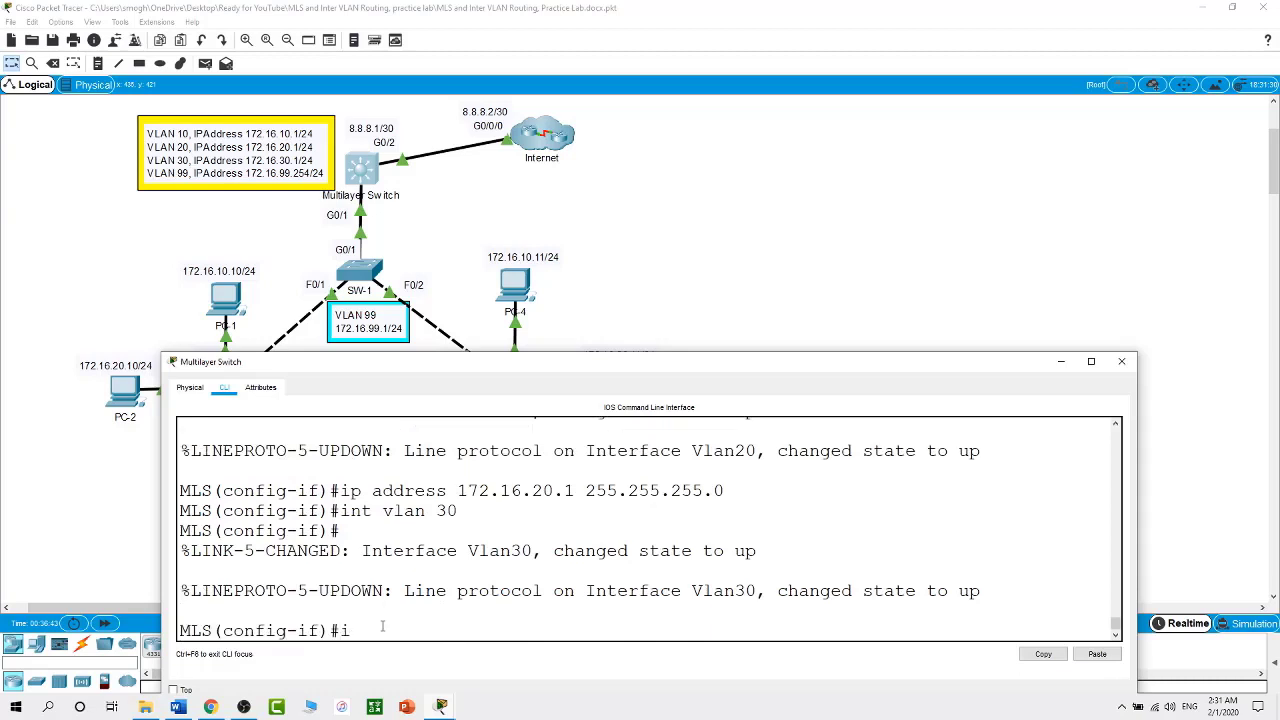
text(p address 172.16.30.1 255.2)
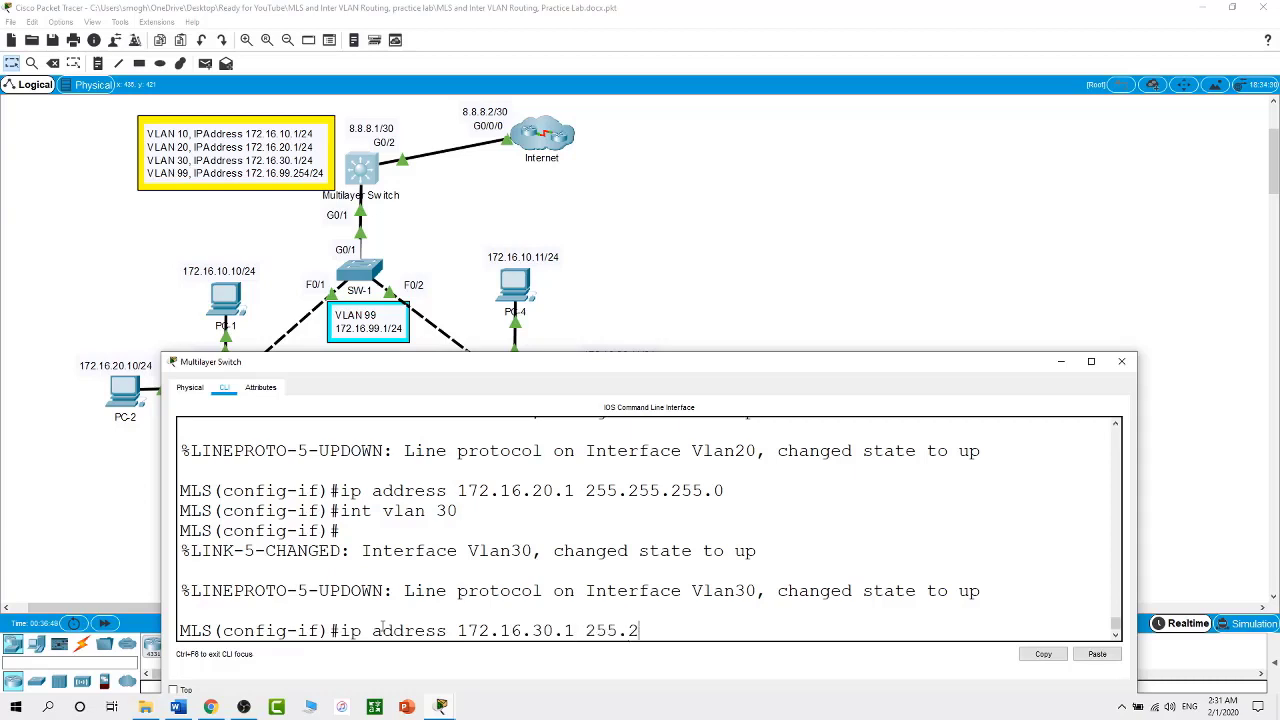
text(55.255.0)
key(Return)
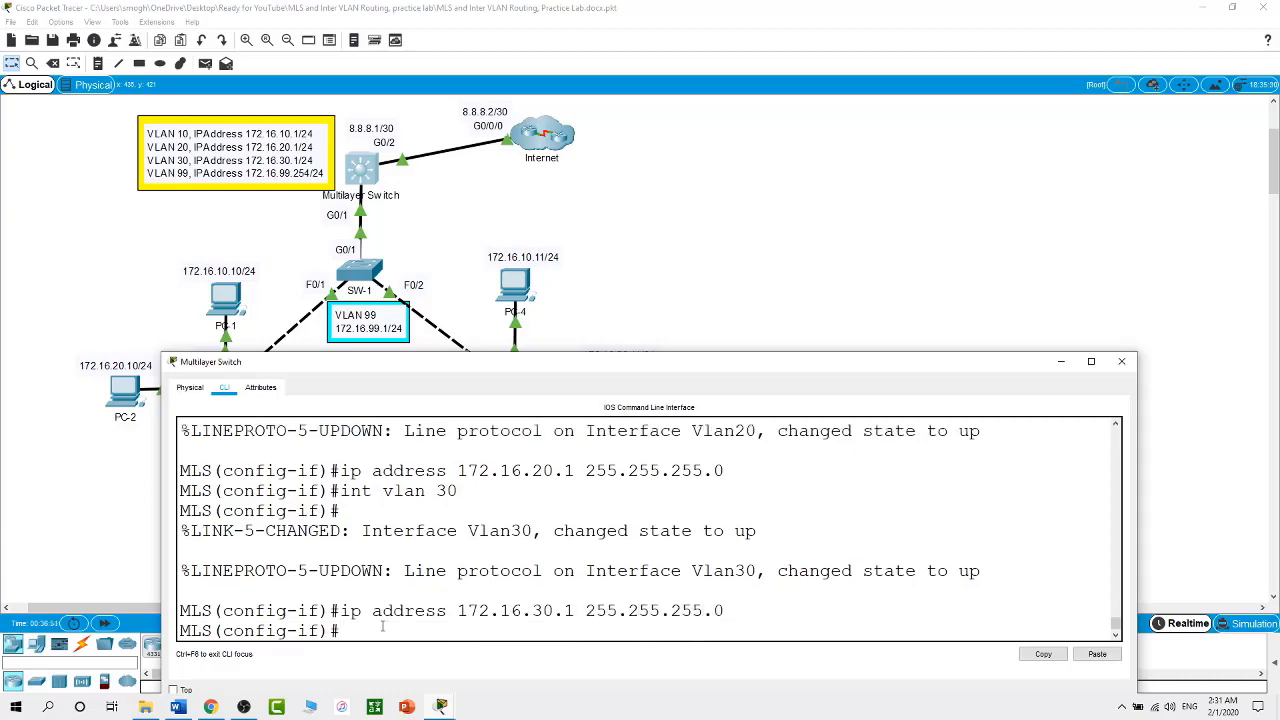
Create the VLAN 99 interface on the multilayer switch with IP address 172.16.99.254 and mask 255.255.255.0.
text(int vlan 99)
key(Return)
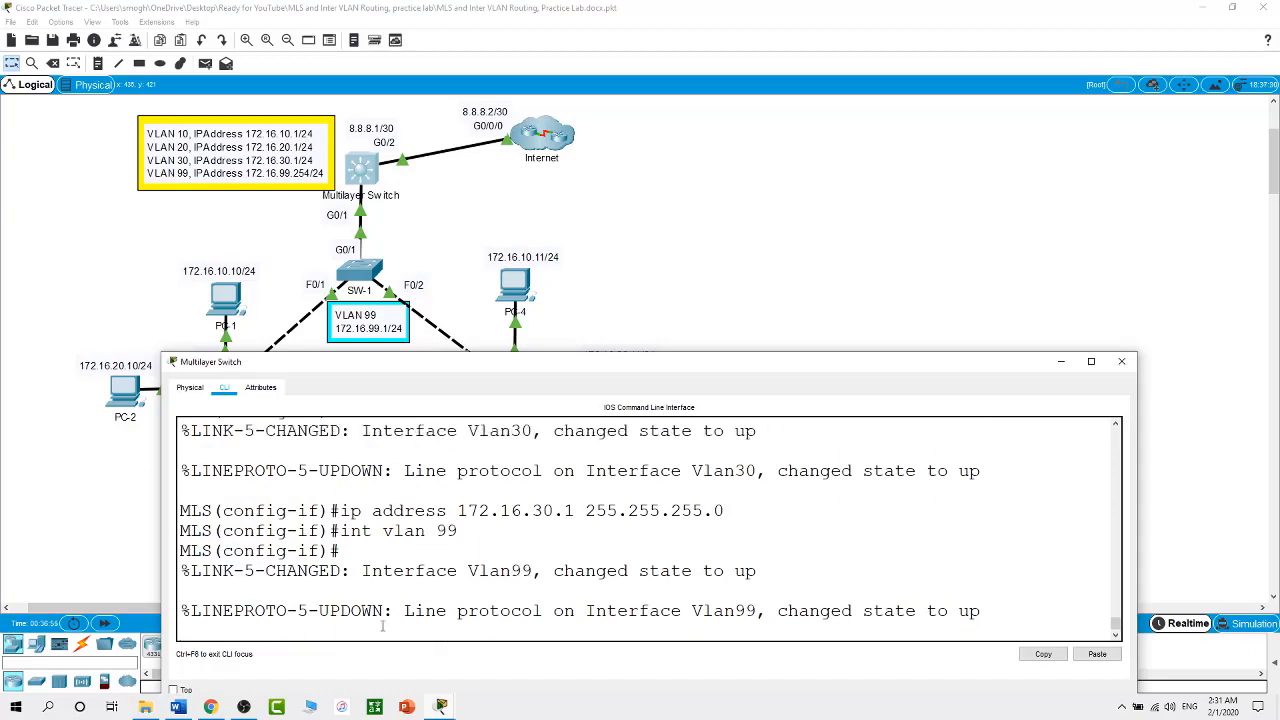
text(ip add)
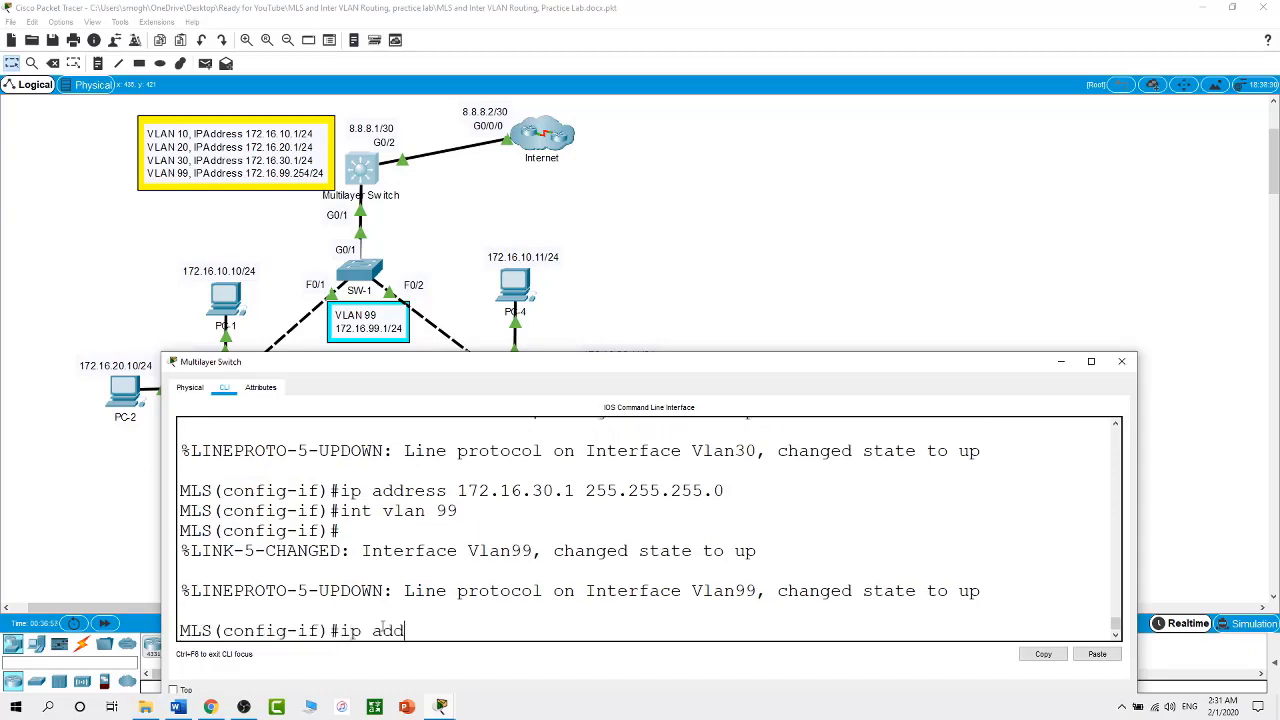
text(ress 172.16.99.254 255.)
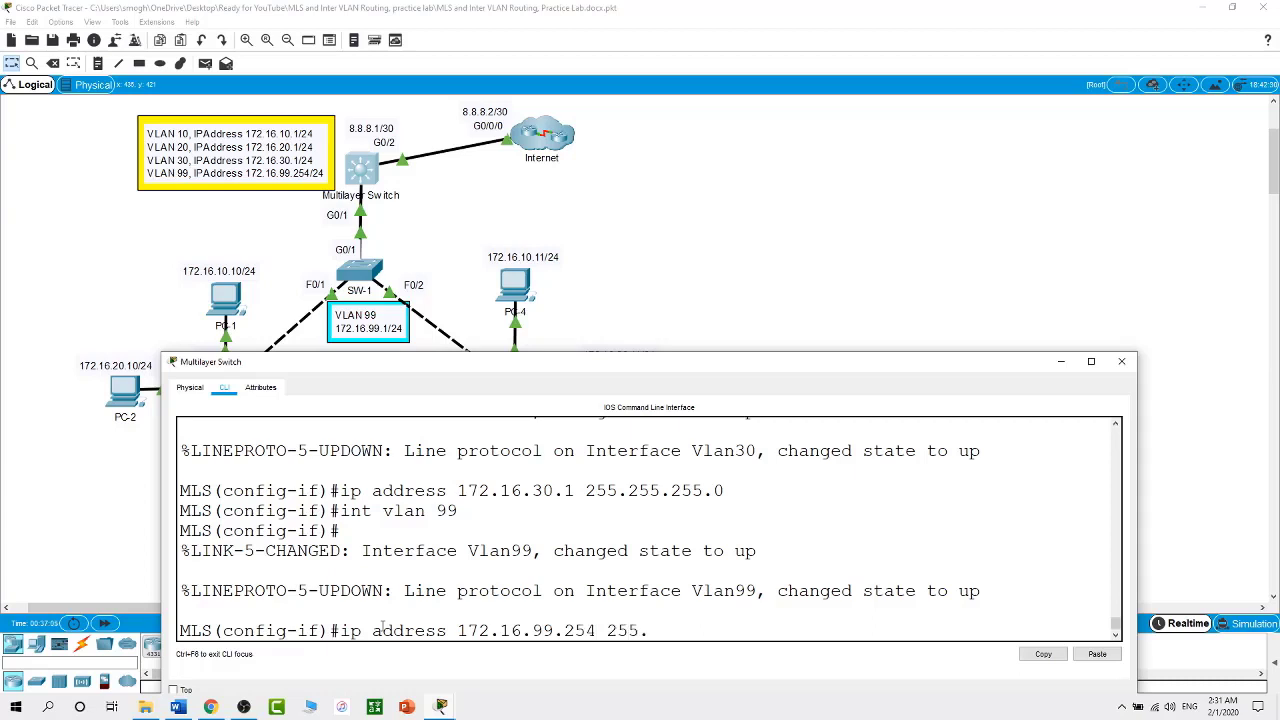
text(255.255.0)
key(Return)
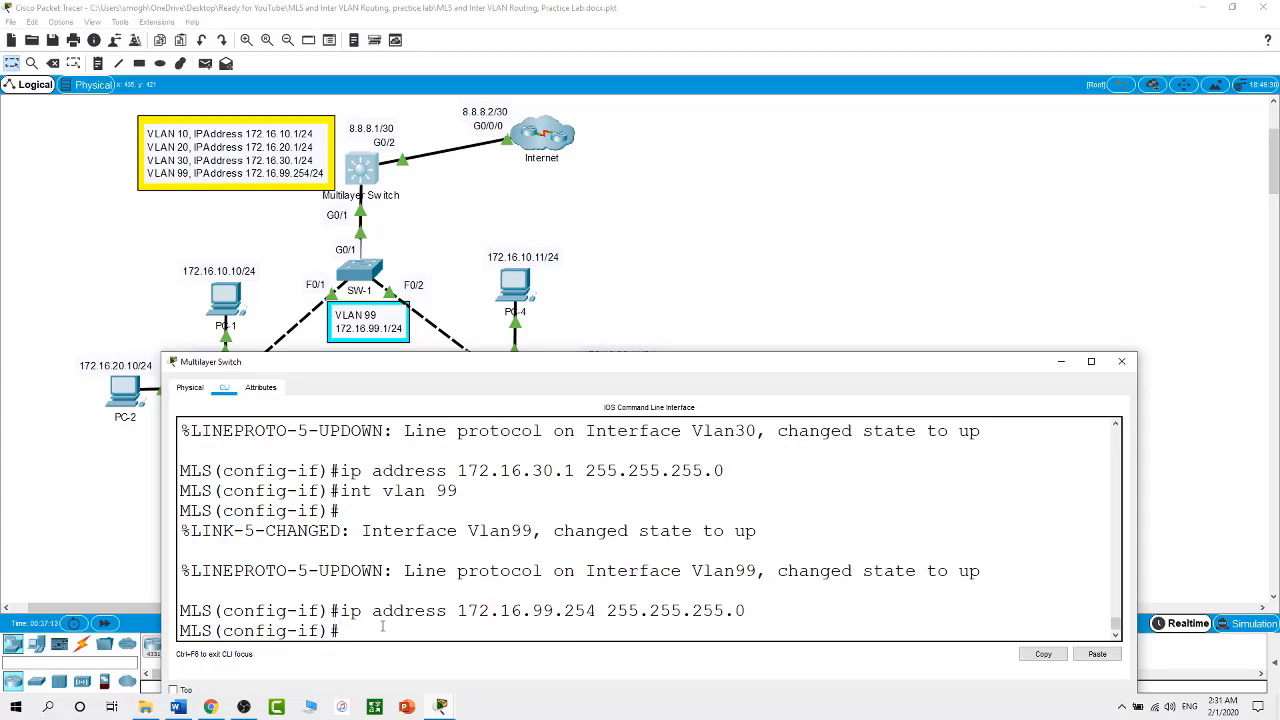
Leave configuration mode on the multilayer switch and display its IP routing table.
text(exit)
key(Return)
key(Return)
text(exit)
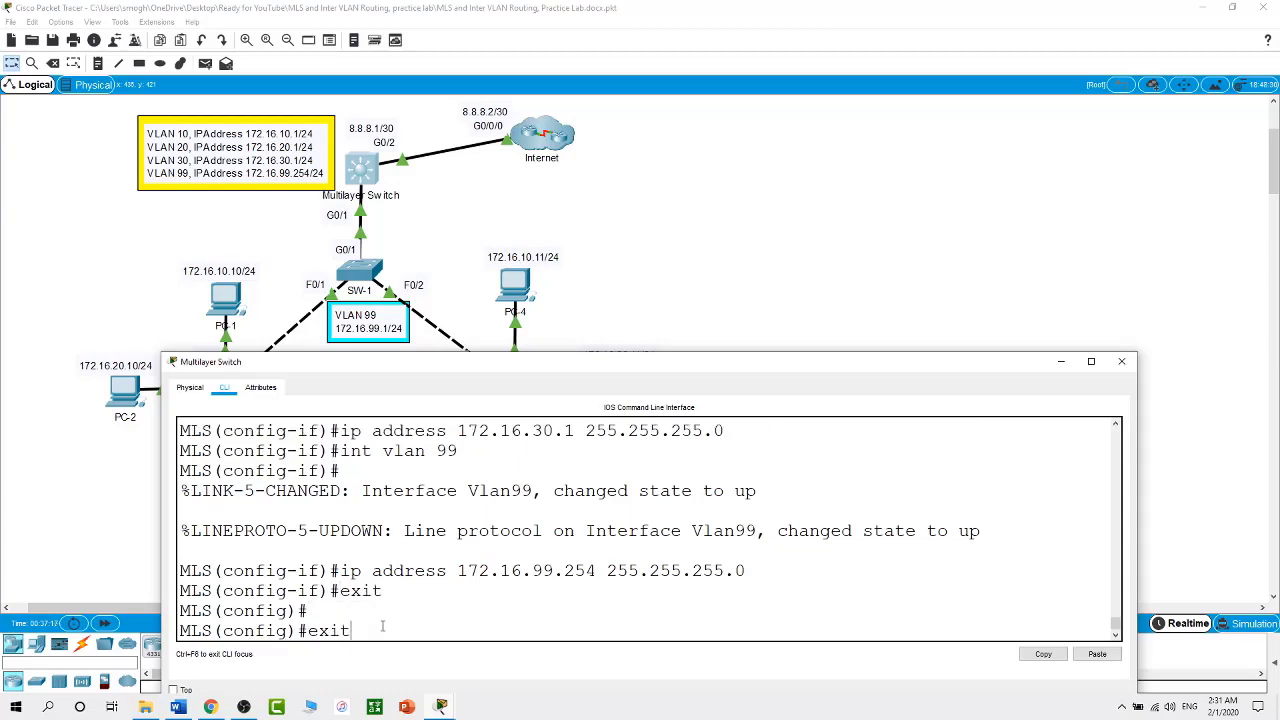
key(Return)
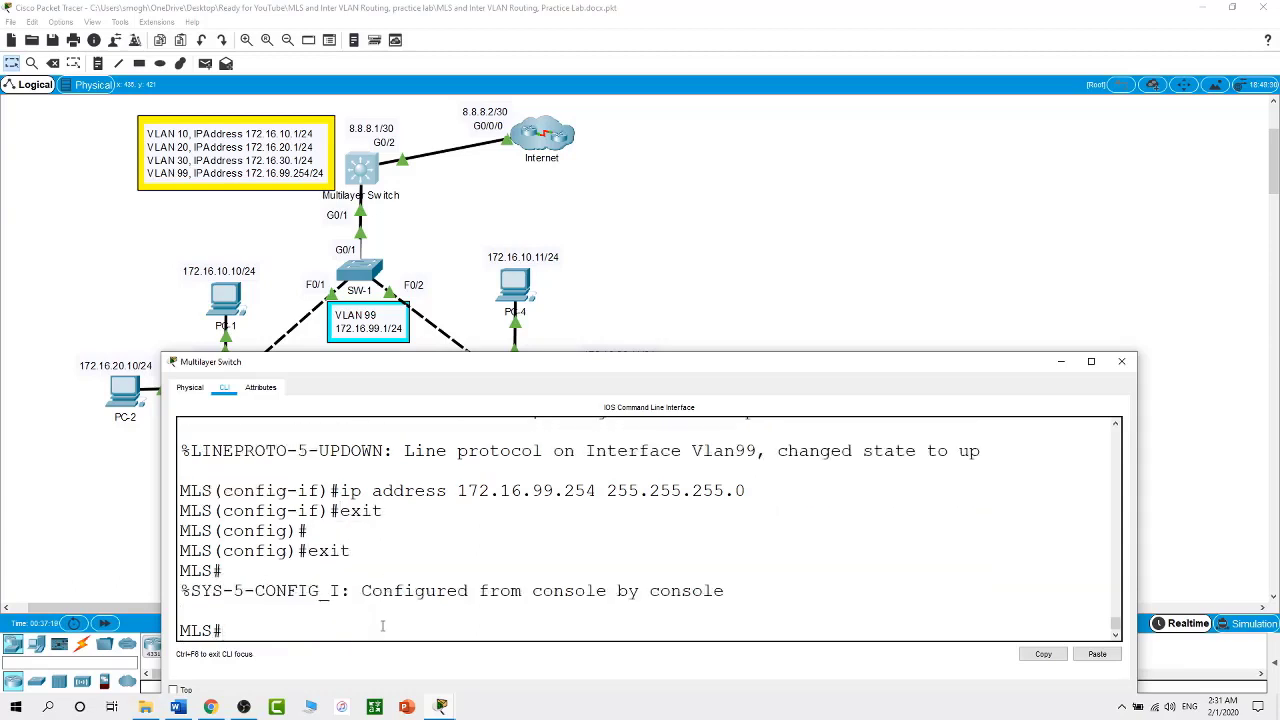
text(show ip route)
key(Return)
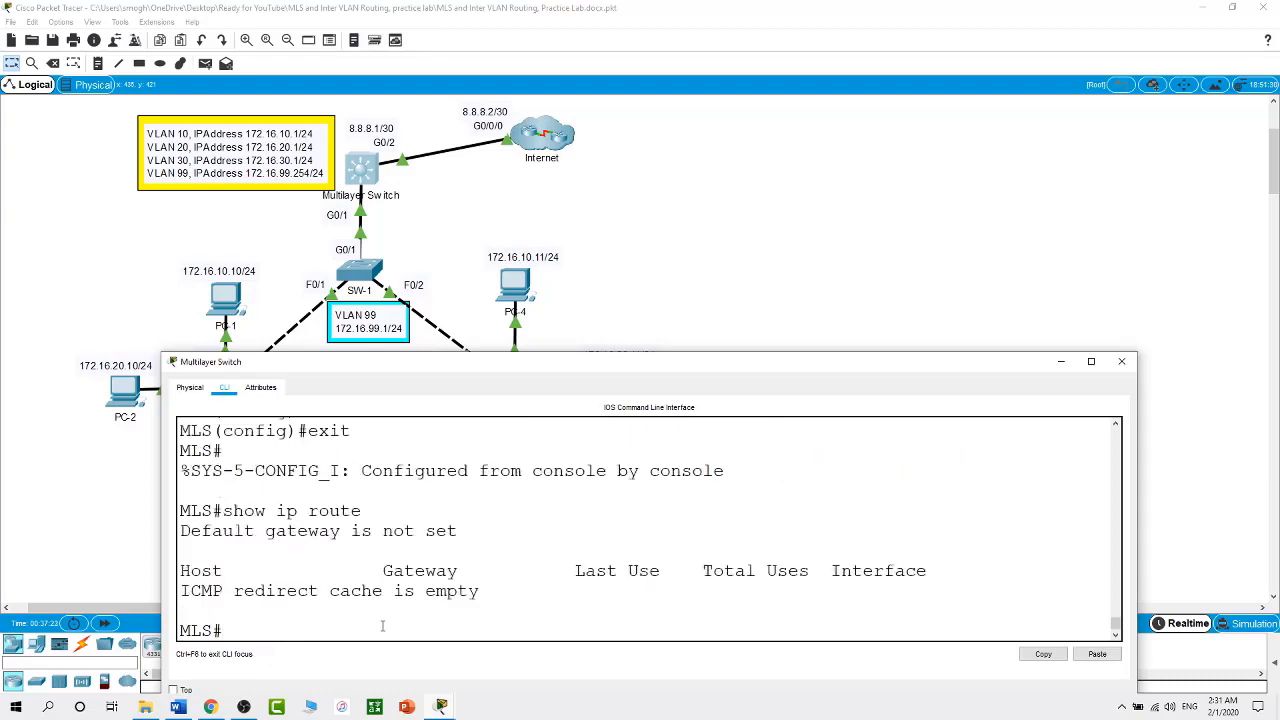
Enable IP routing in the multilayer switch's global configuration and return to privileged EXEC mode.
text(conf t)
key(Return)
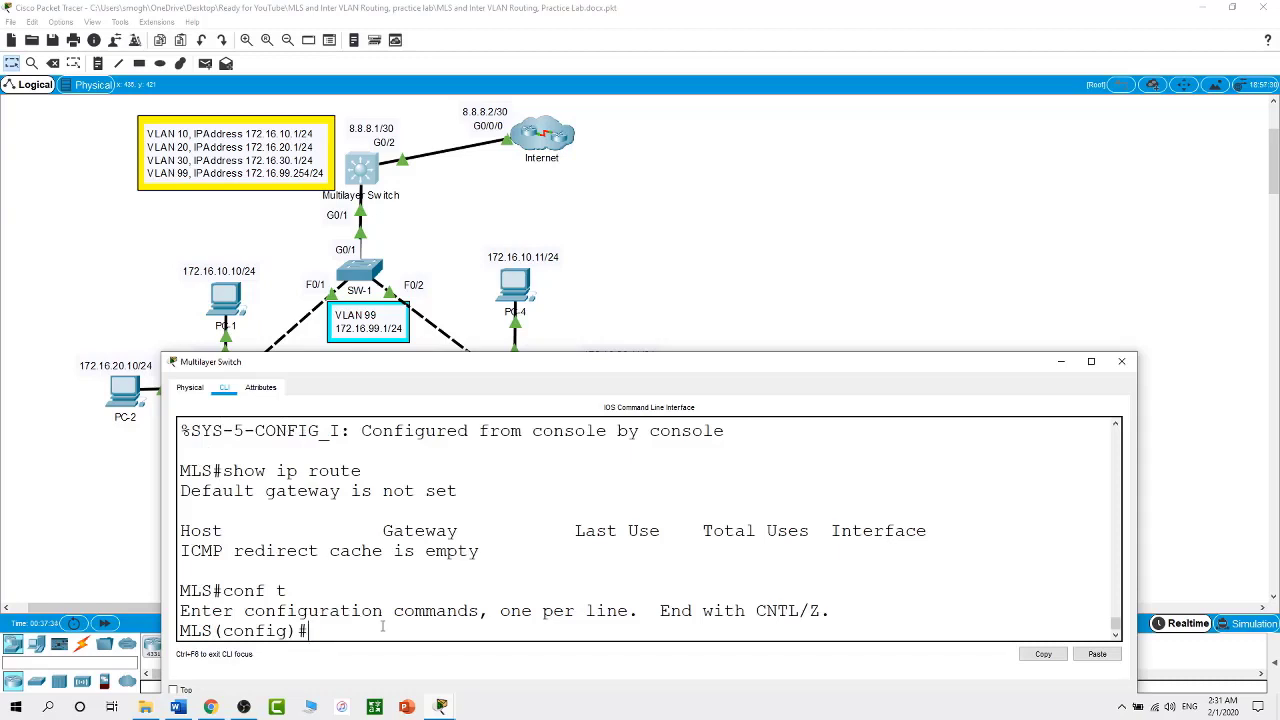
text(ip routing)
key(Return)
text(exit)
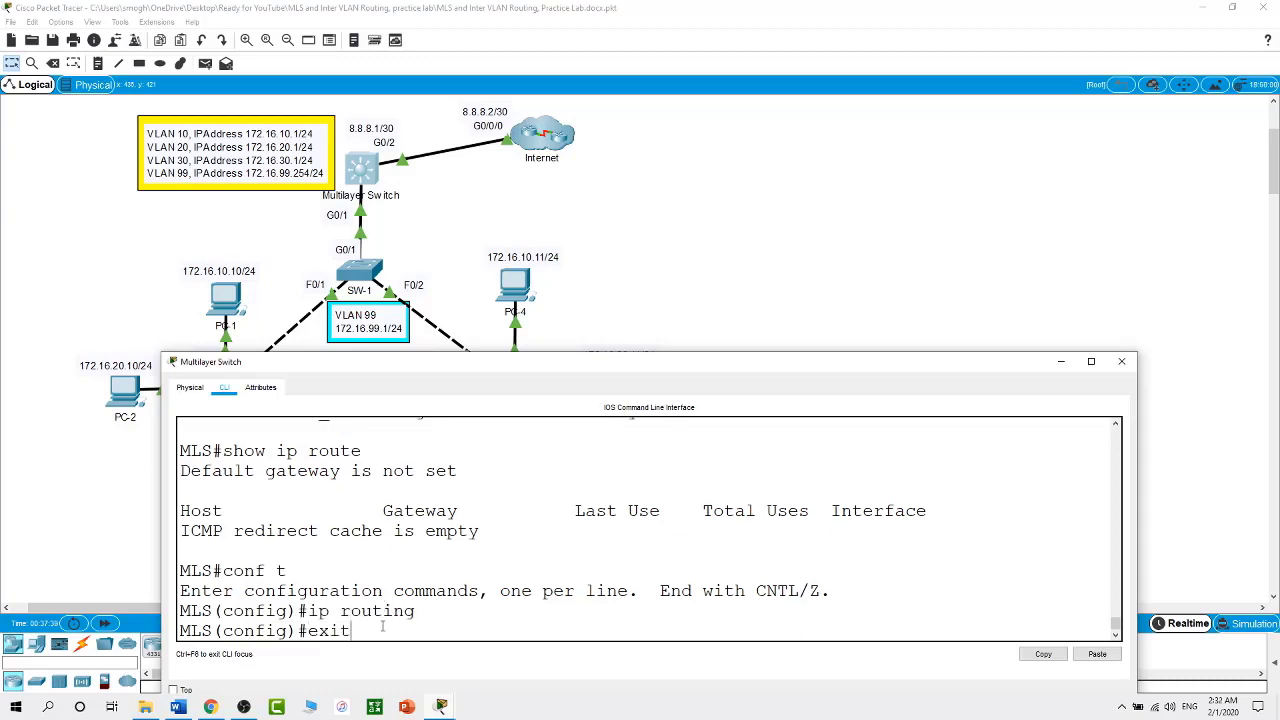
key(Return)
Display the multilayer switch's IP routing table again to check the routes after enabling IP routing.
text(show )
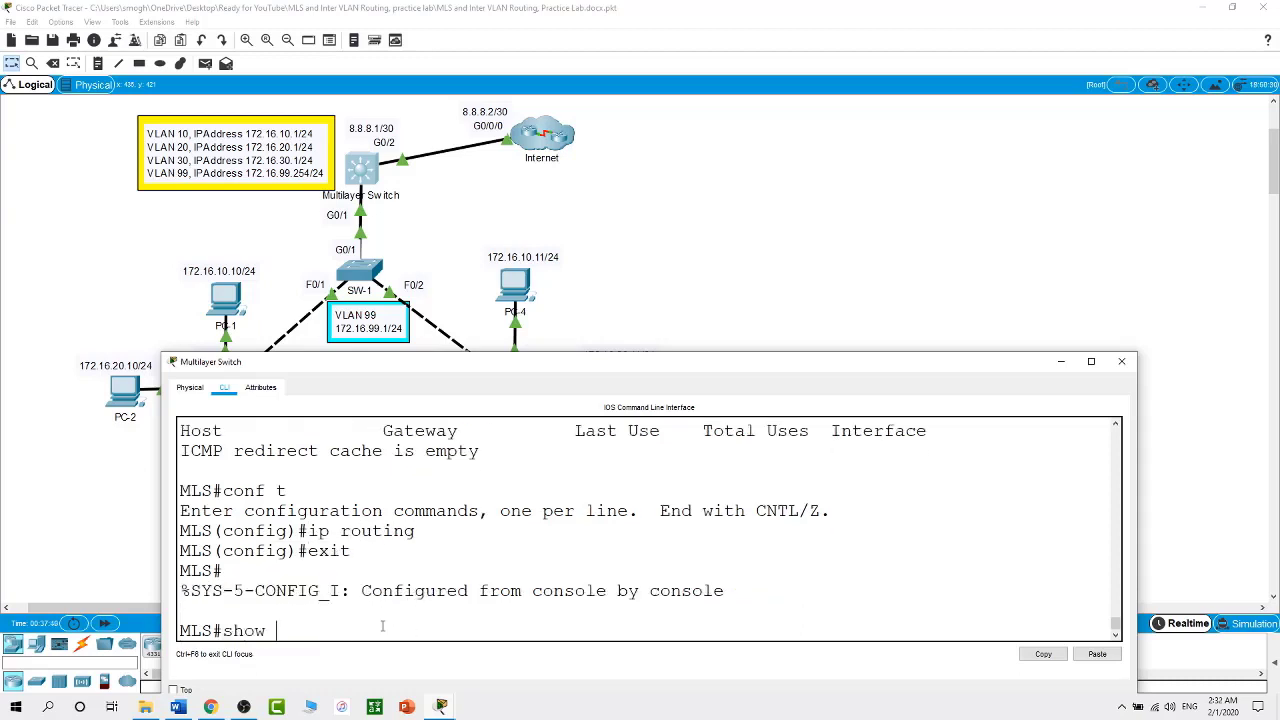
text(ip route)
key(Return)
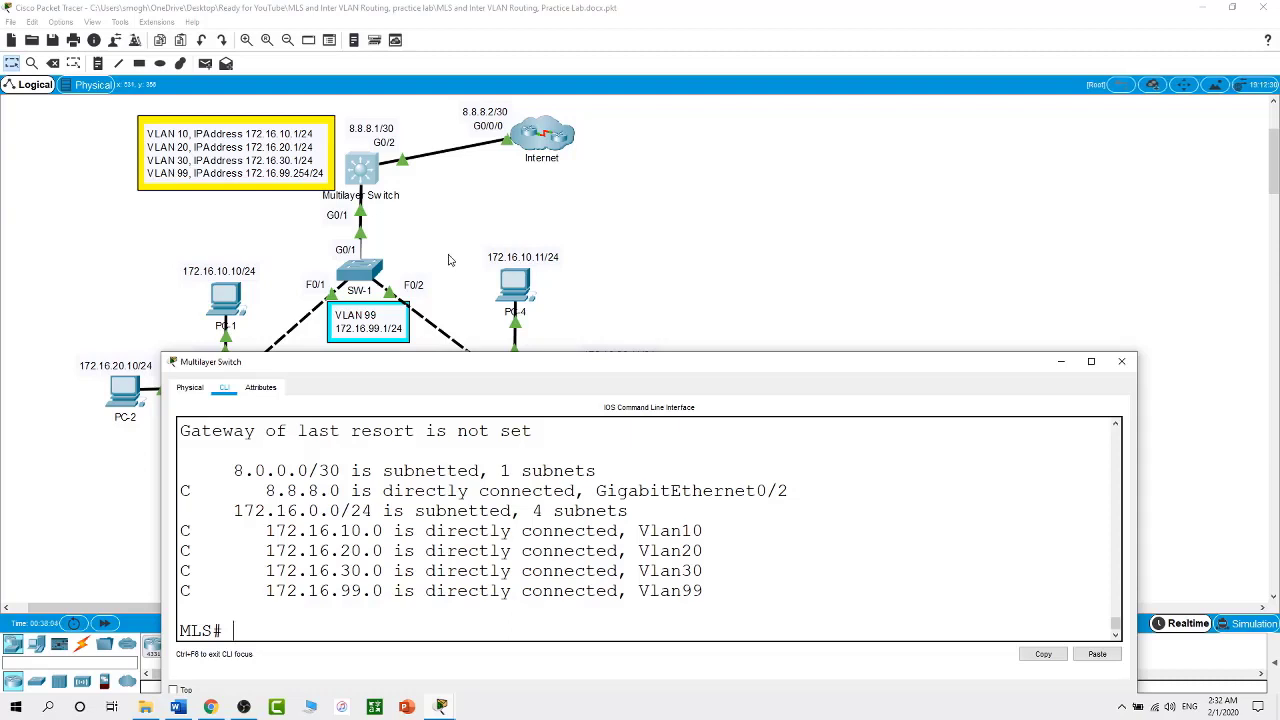
click(699, 259)
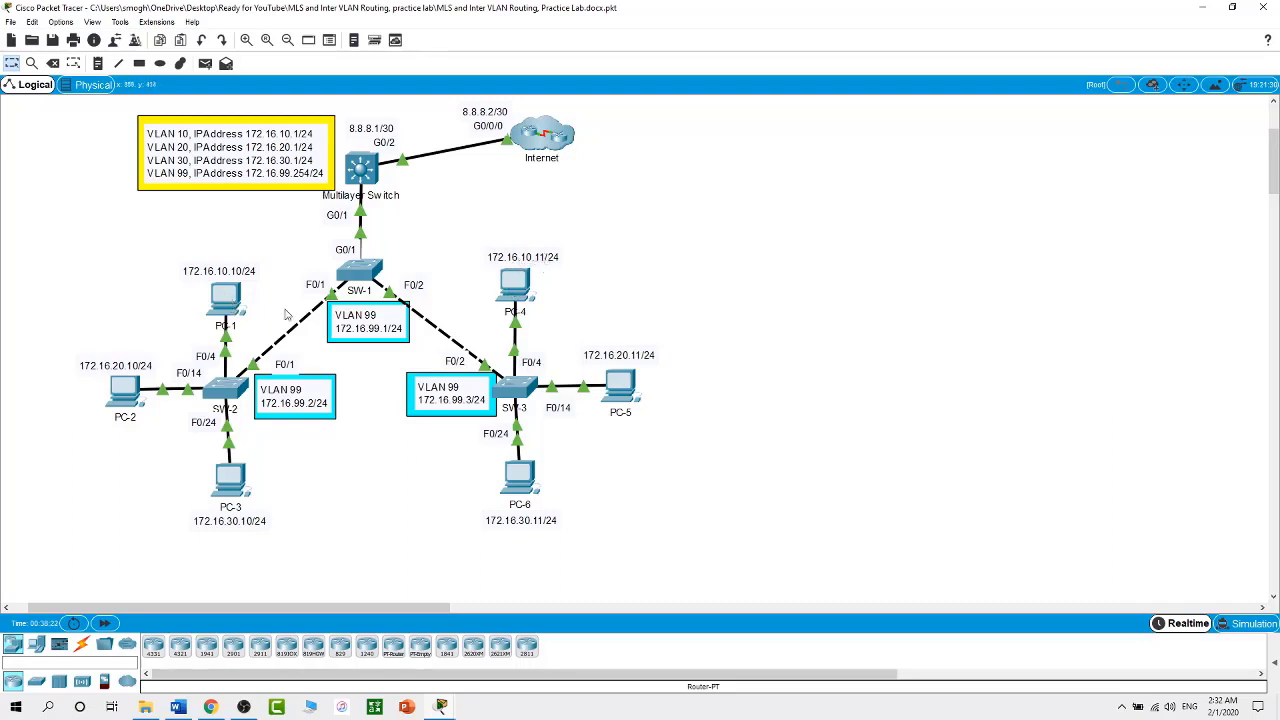
Ping PC-4 at 172.16.10.11 twice from PC-1's command prompt.
click(228, 295)
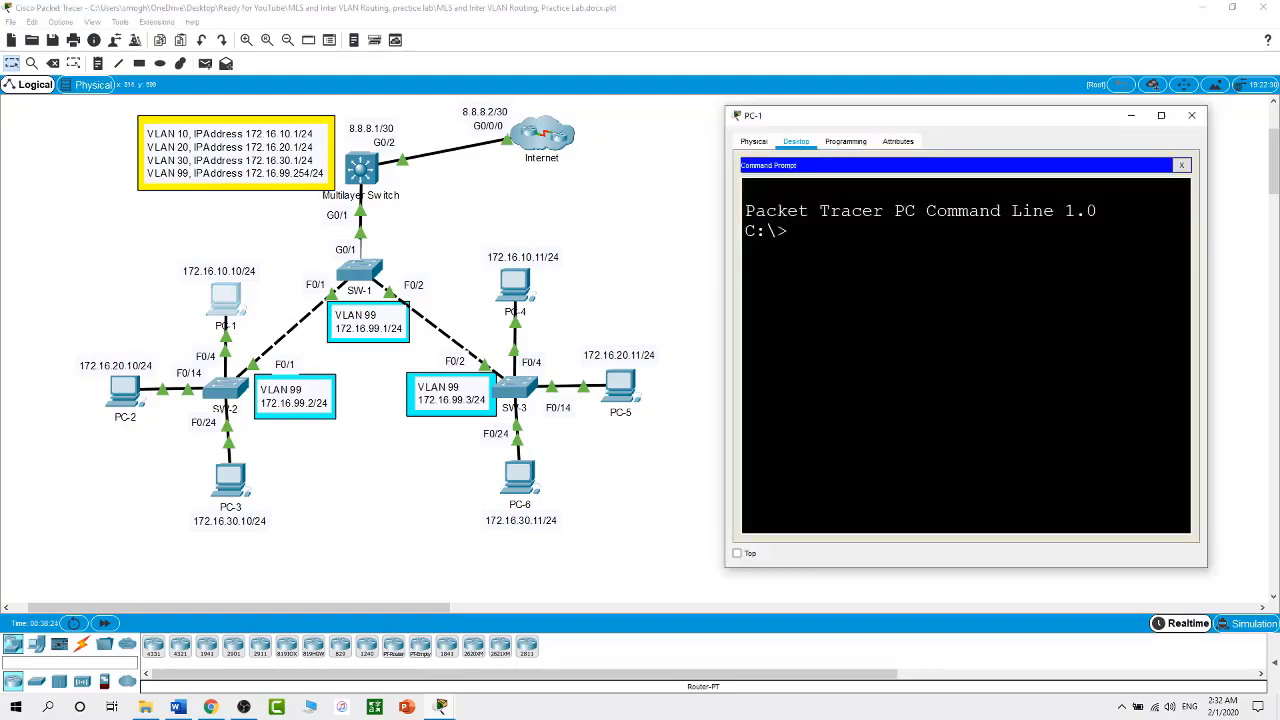
text(ping 172.16.10.11)
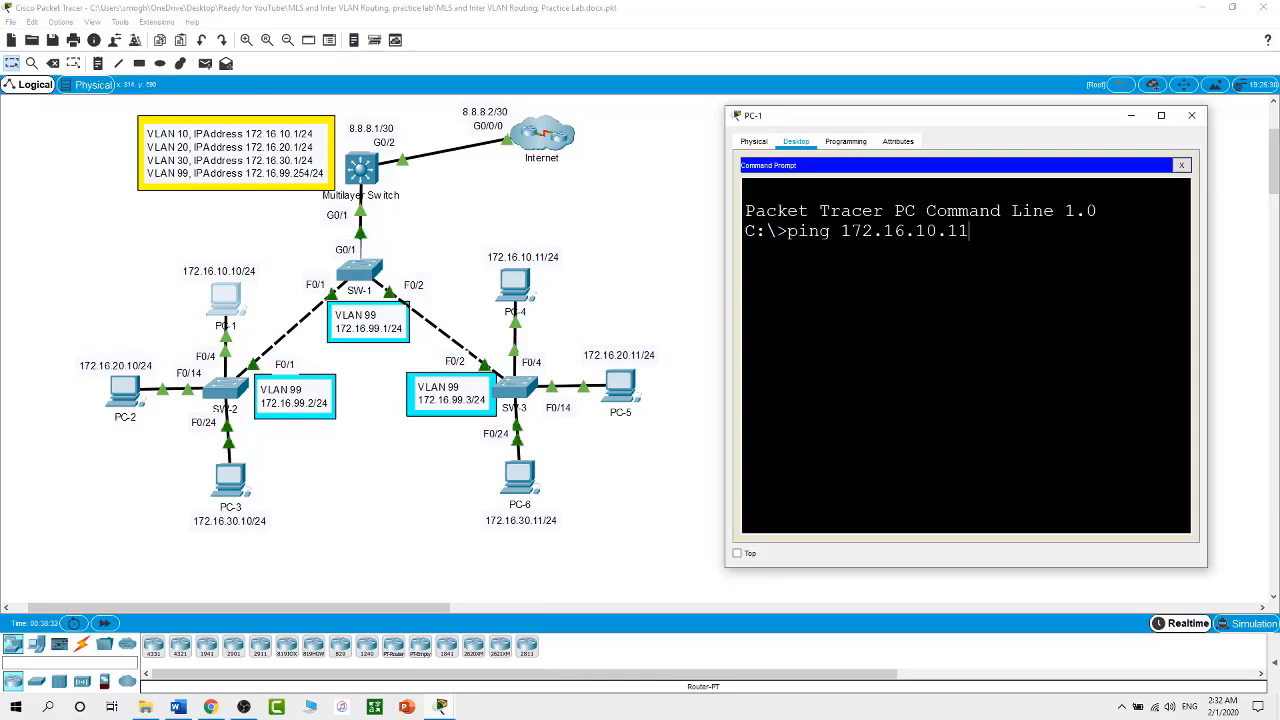
key(Return)
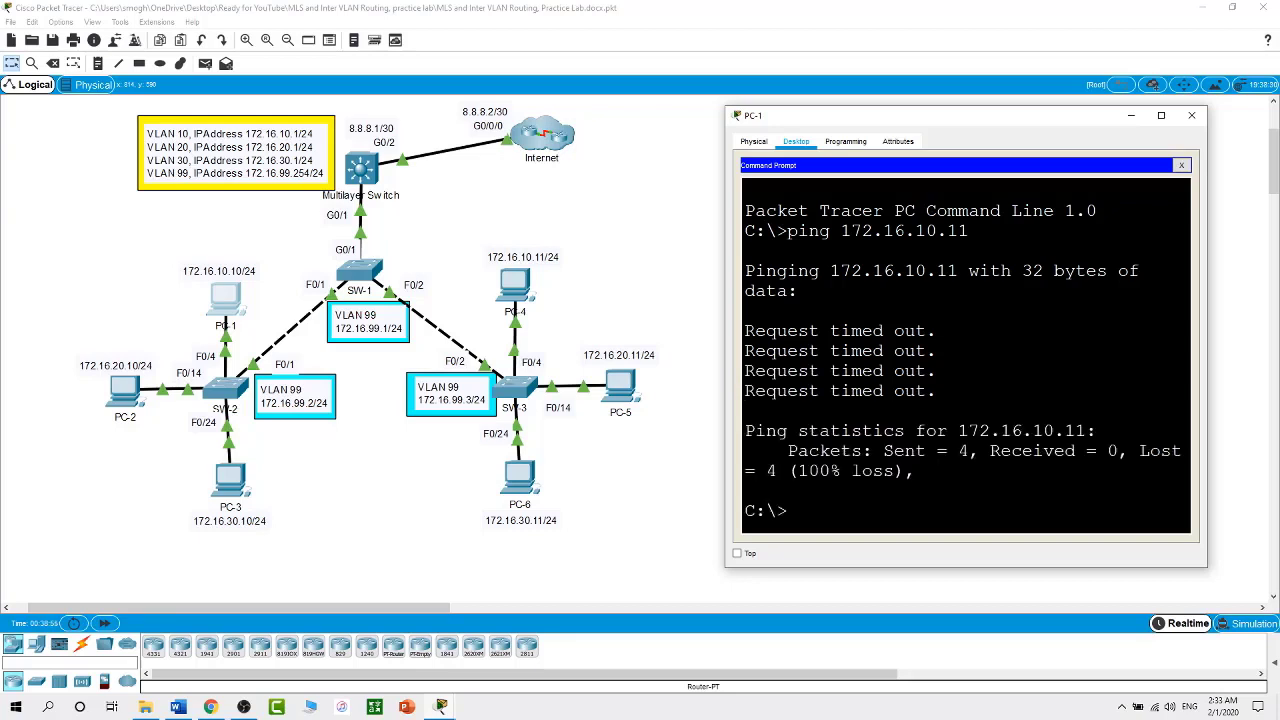
key(Up)
key(Return)
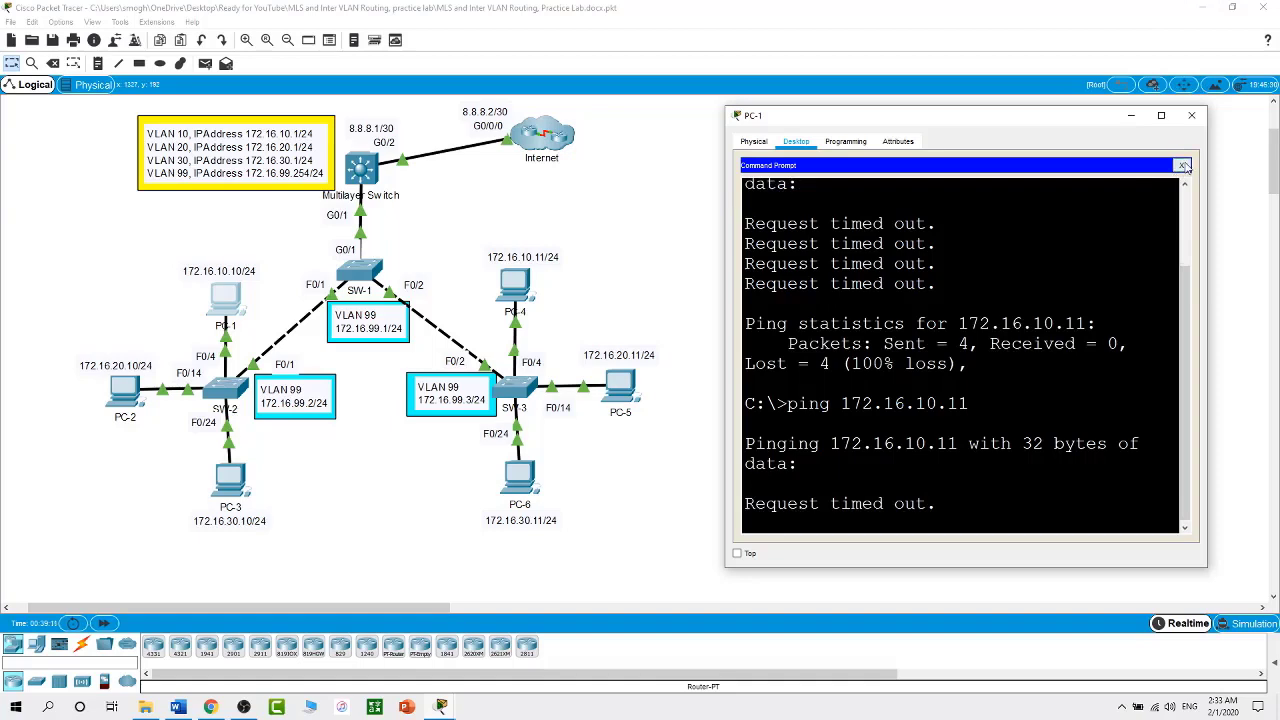
Set PC-1's static IP address to 172.16.10.10 with subnet mask 255.255.255.0.
click(1183, 165)
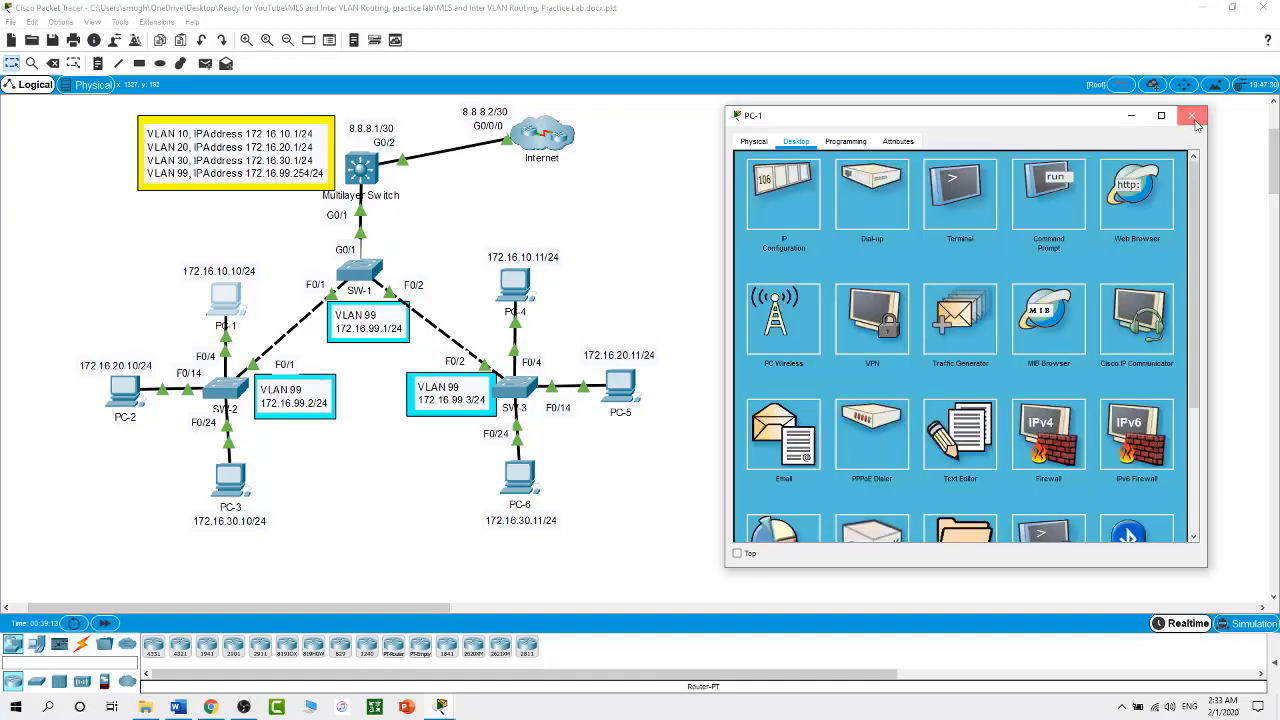
click(1193, 117)
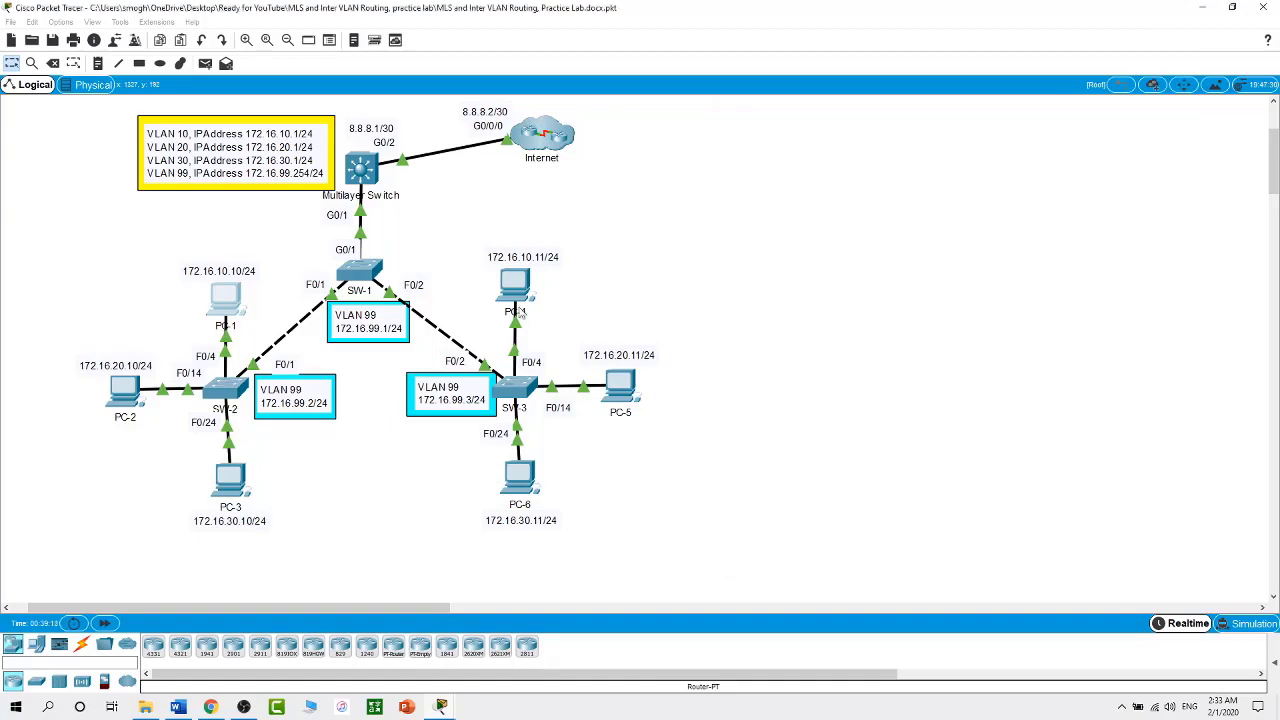
click(223, 297)
click(498, 220)
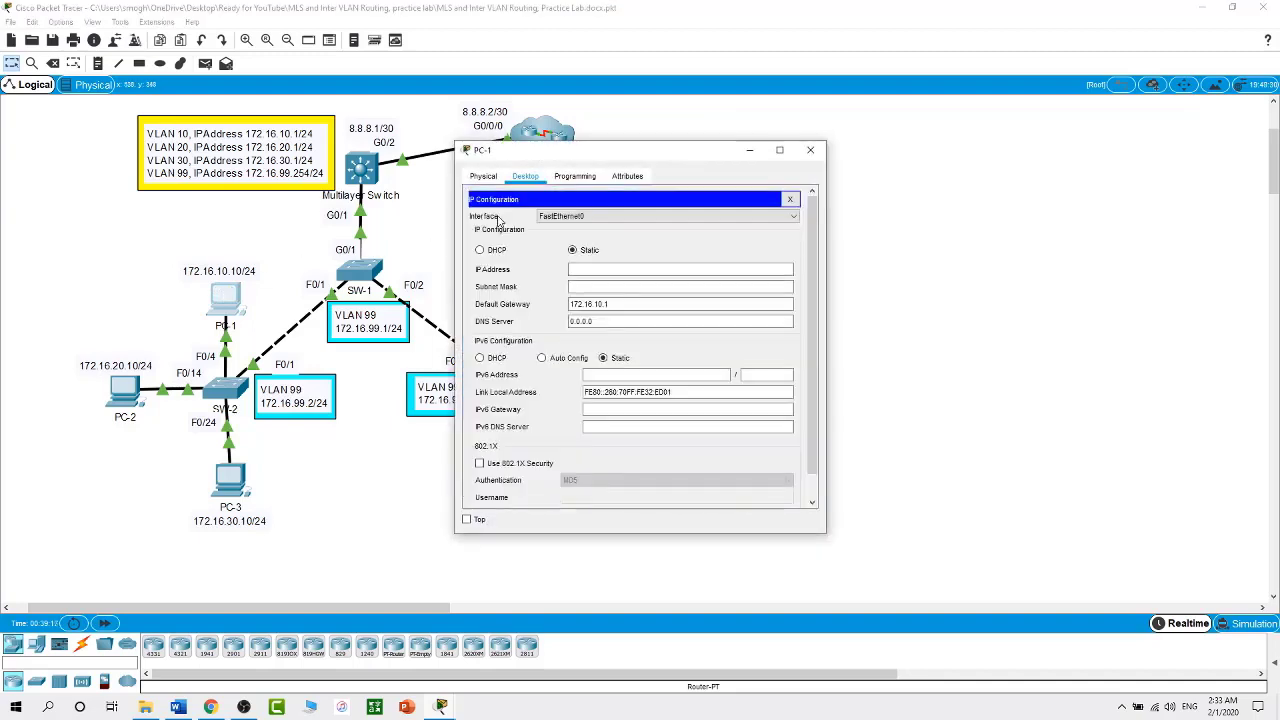
click(640, 270)
text(172.16)
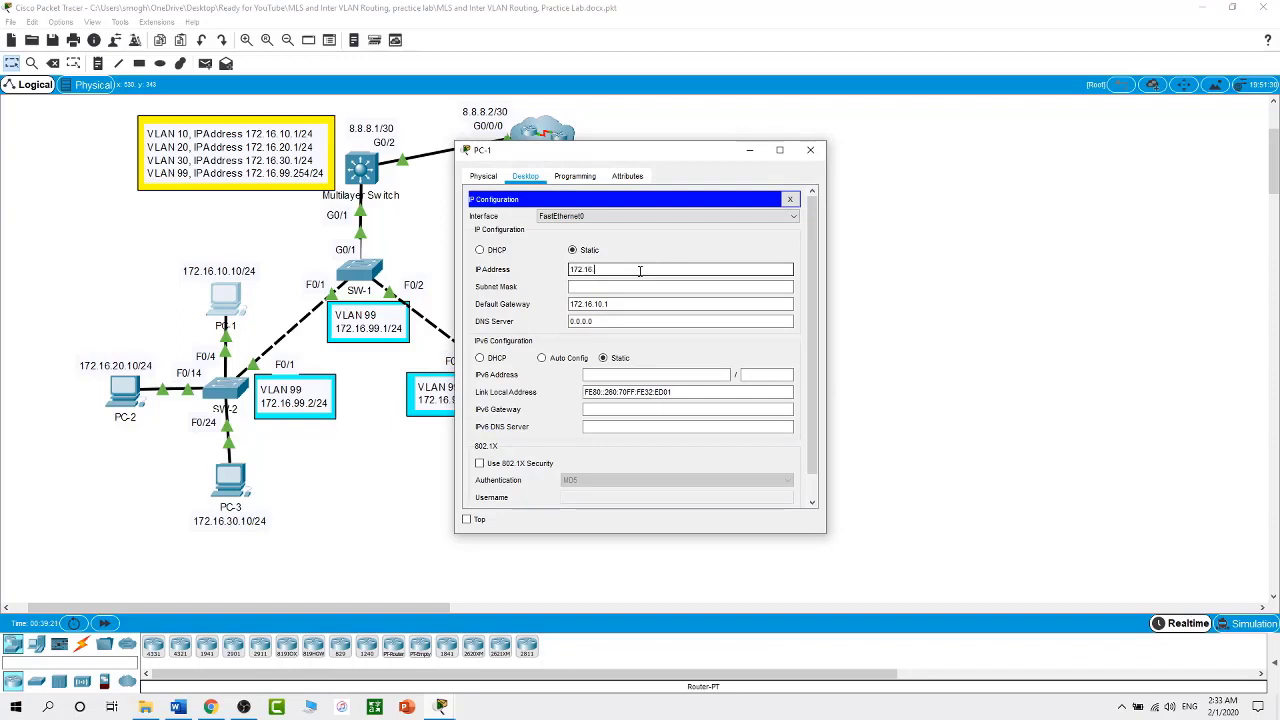
text(.10.10)
key(Tab)
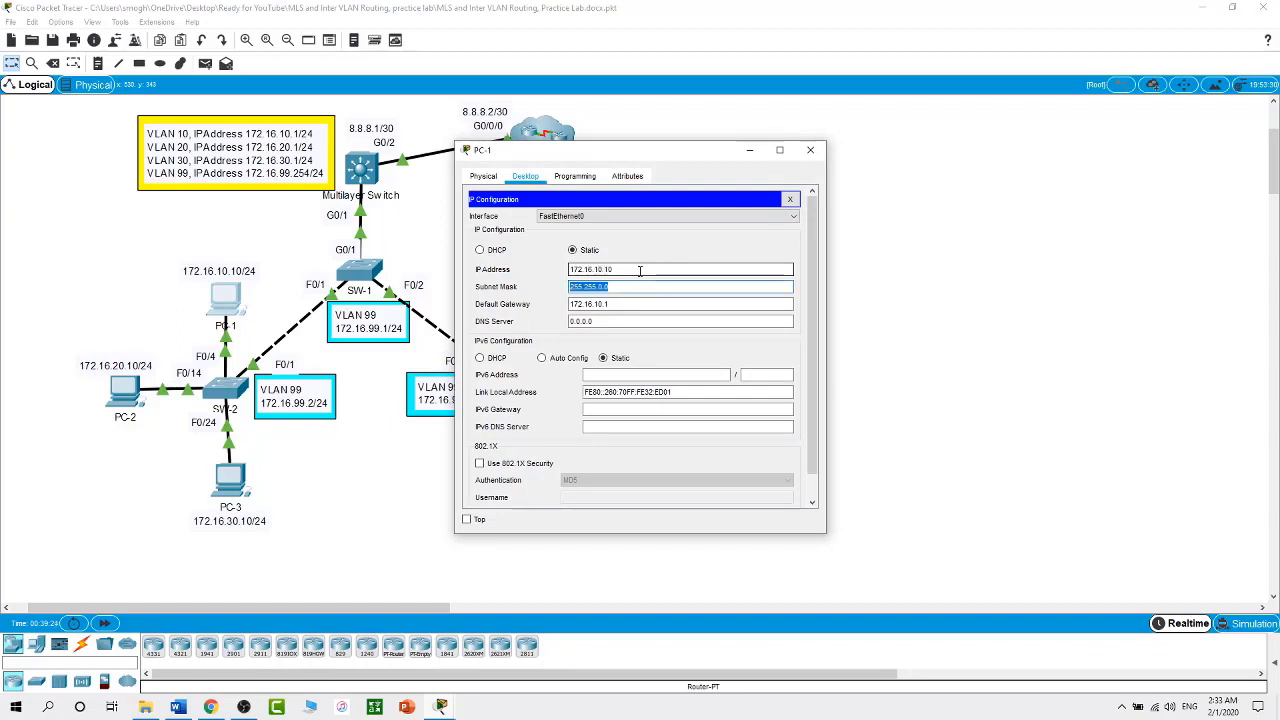
text(255.255.255.0)
click(885, 392)
Check the IP address, subnet mask and default gateway in PC-4's IP configuration.
click(515, 285)
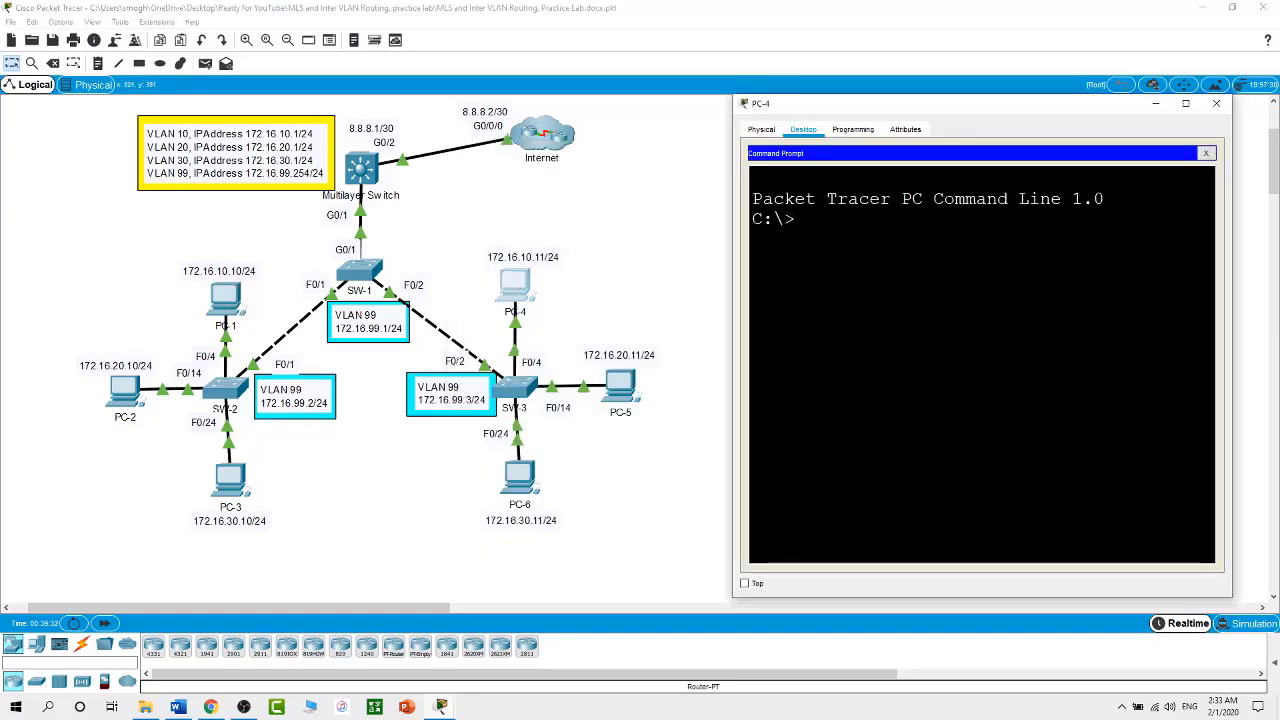
click(1206, 153)
click(792, 182)
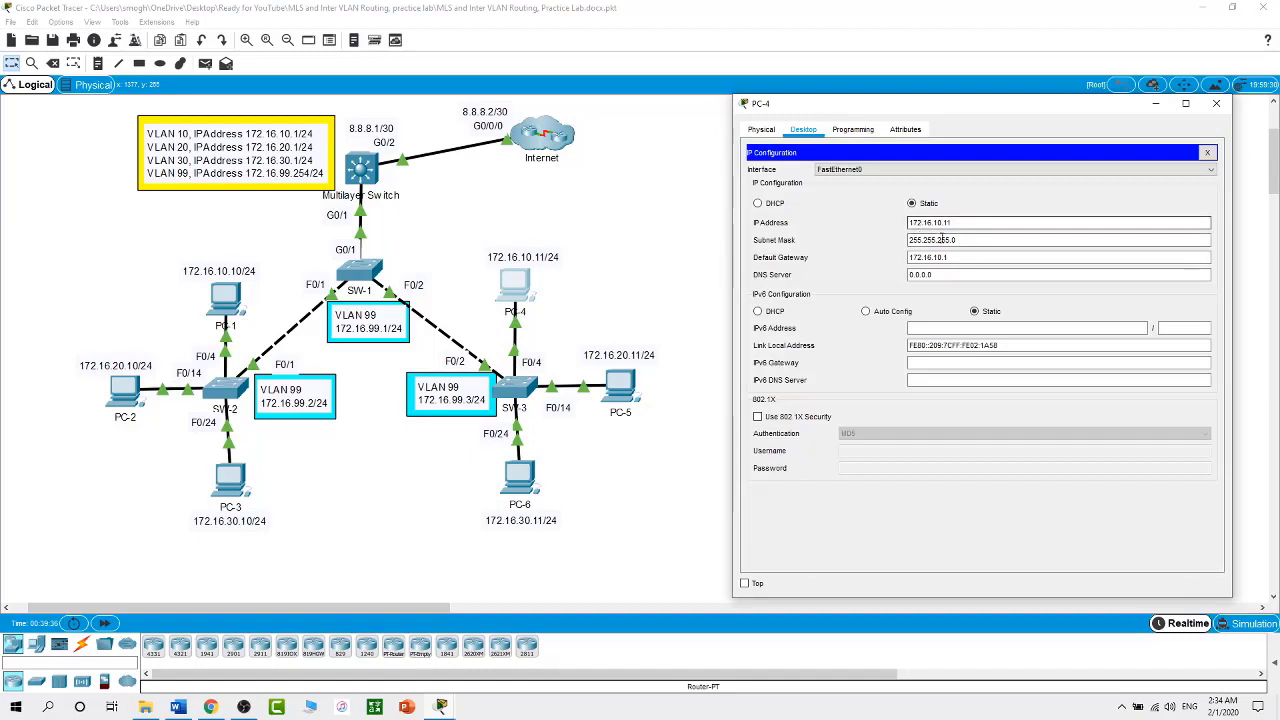
click(1216, 103)
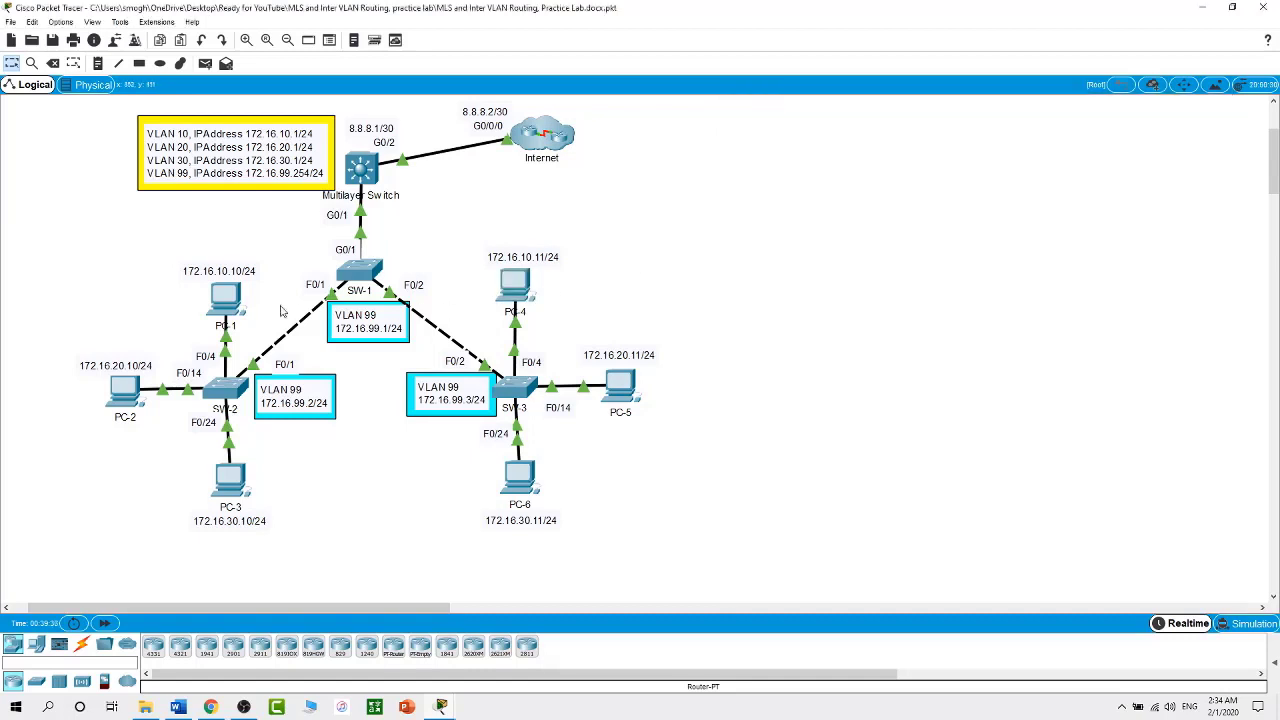
Ping PC-4 at 172.16.10.11 again from PC-1's command prompt.
click(225, 298)
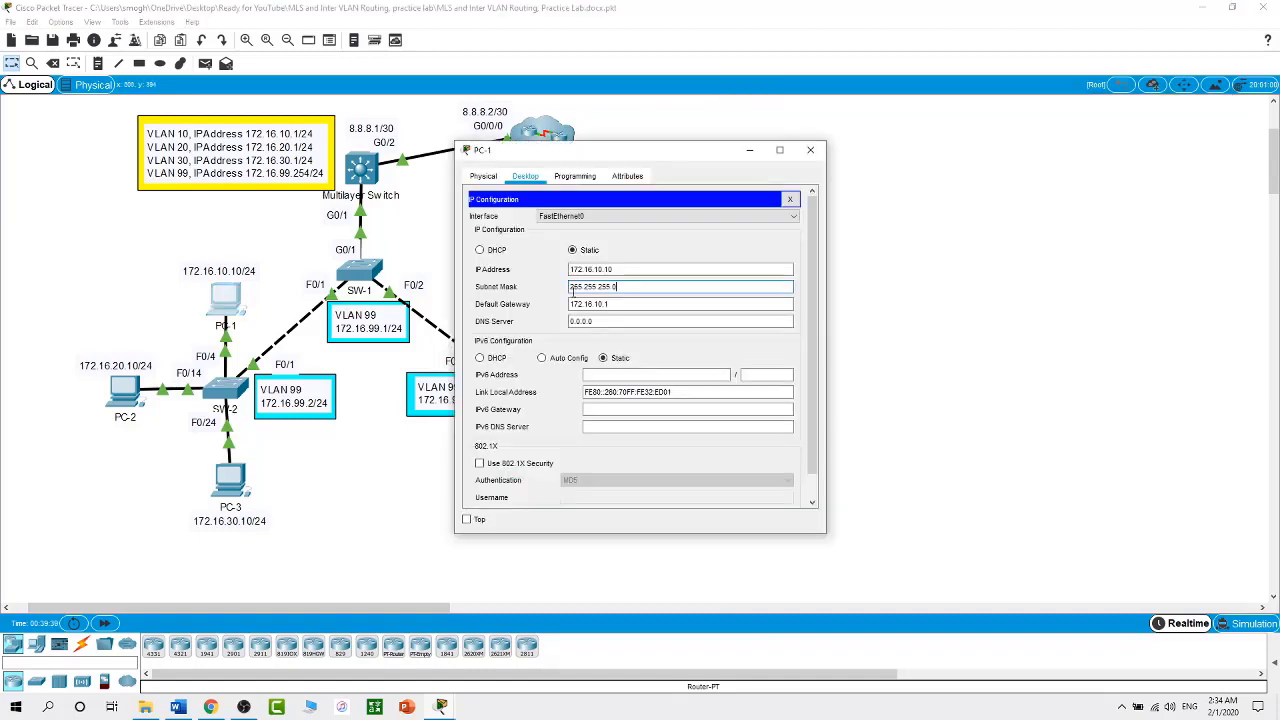
click(789, 199)
click(762, 213)
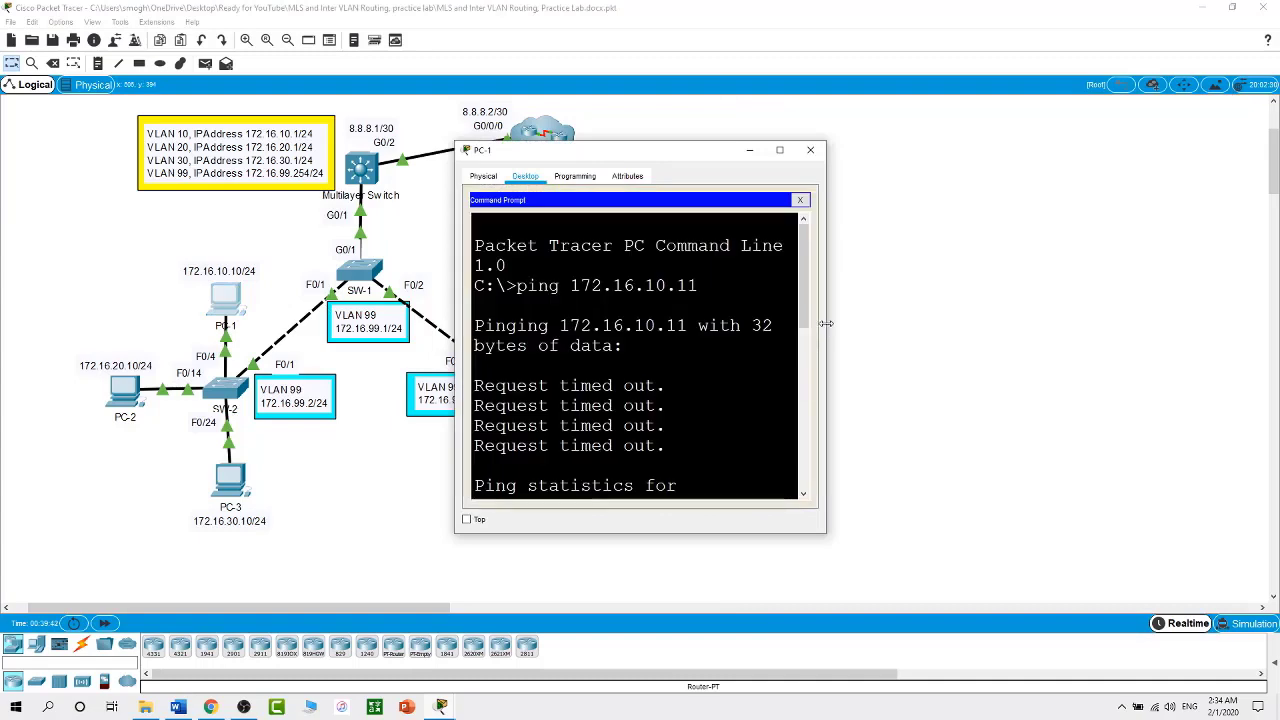
drag(826, 318, 1019, 313)
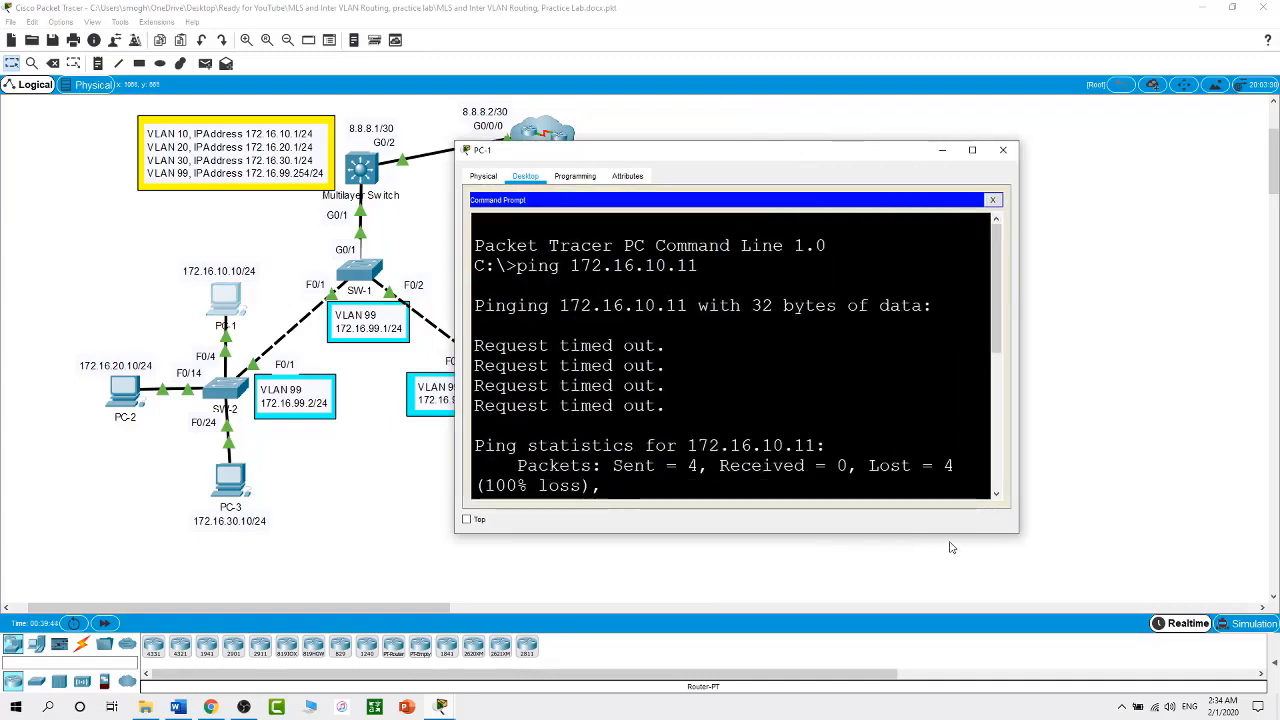
drag(949, 534, 949, 604)
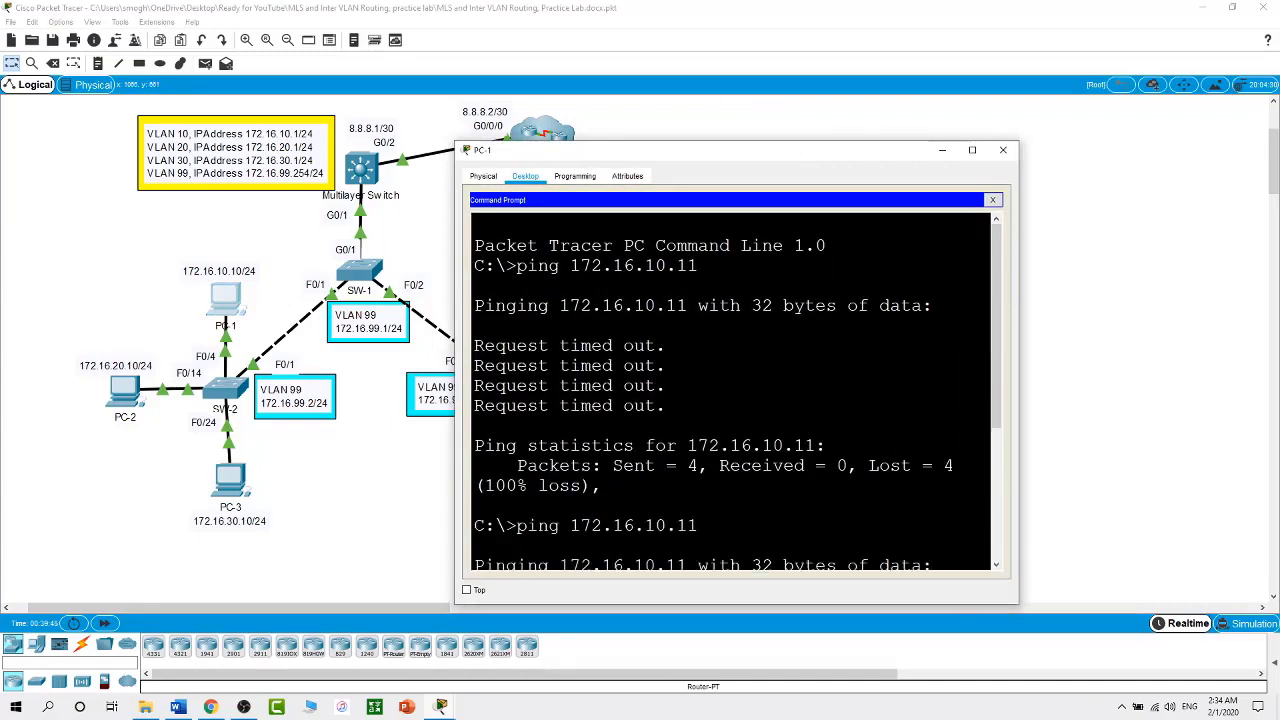
scroll(732, 392, down, 4)
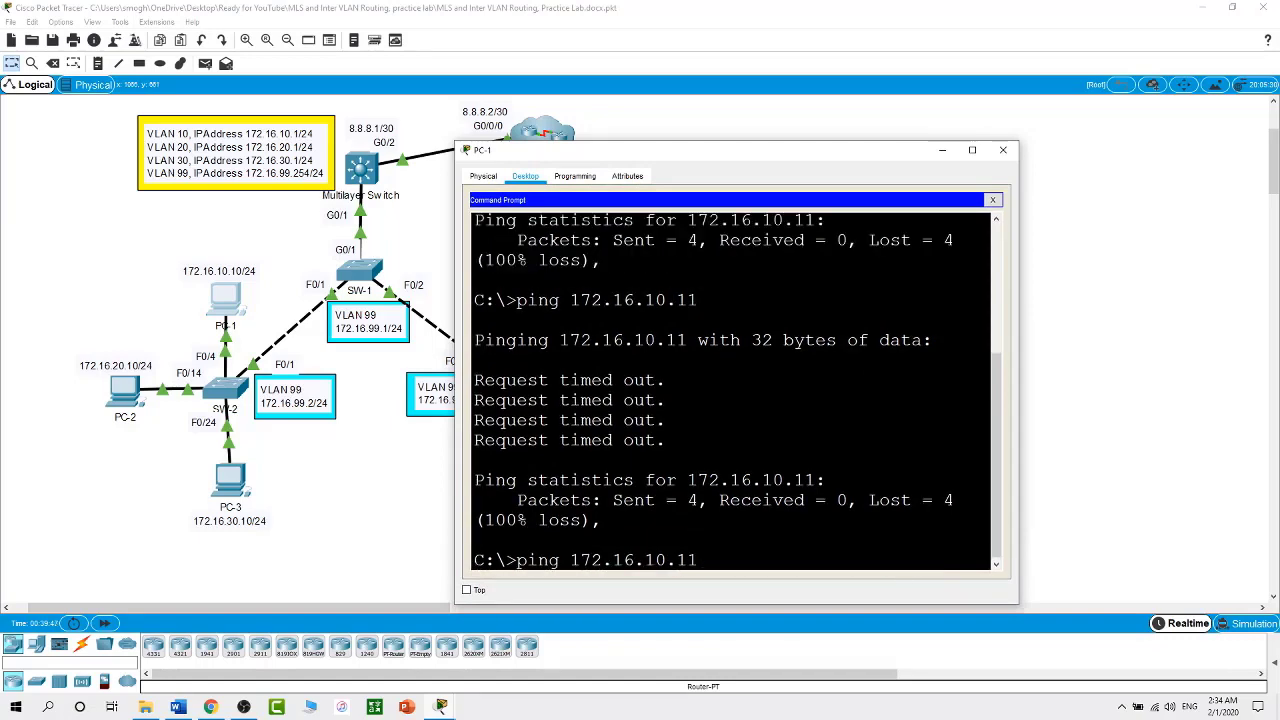
key(Return)
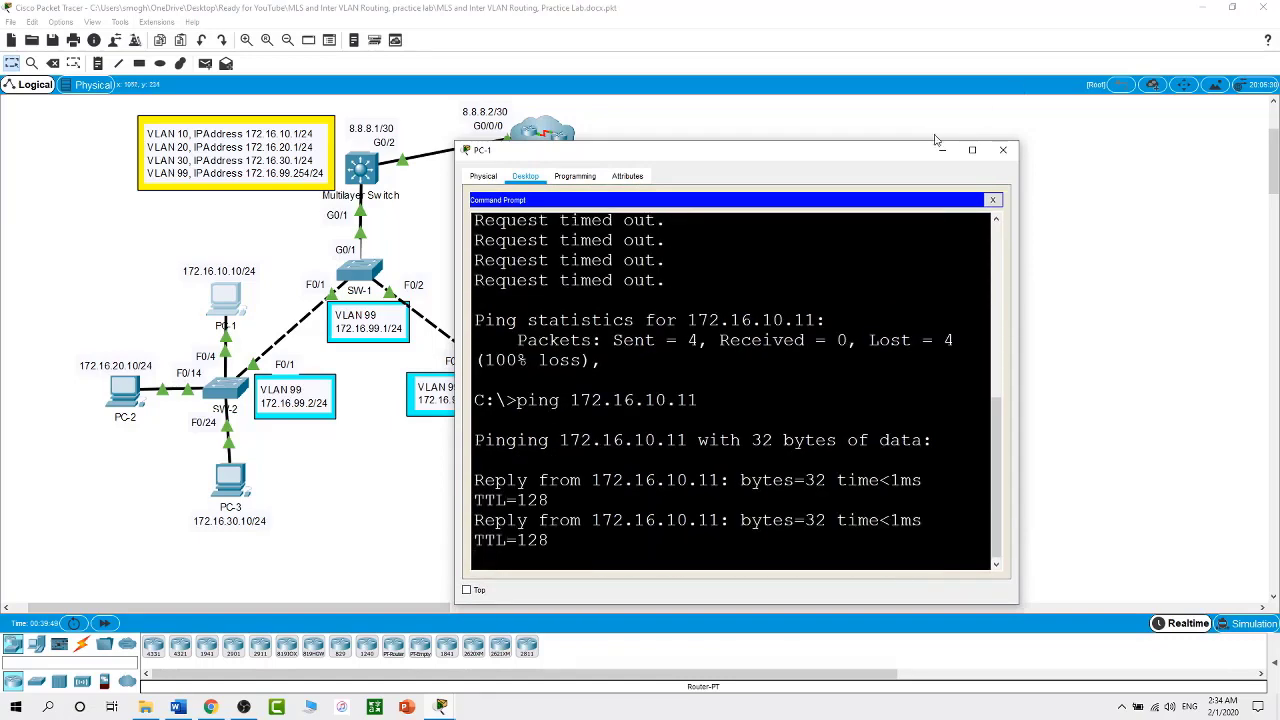
drag(825, 161, 1058, 117)
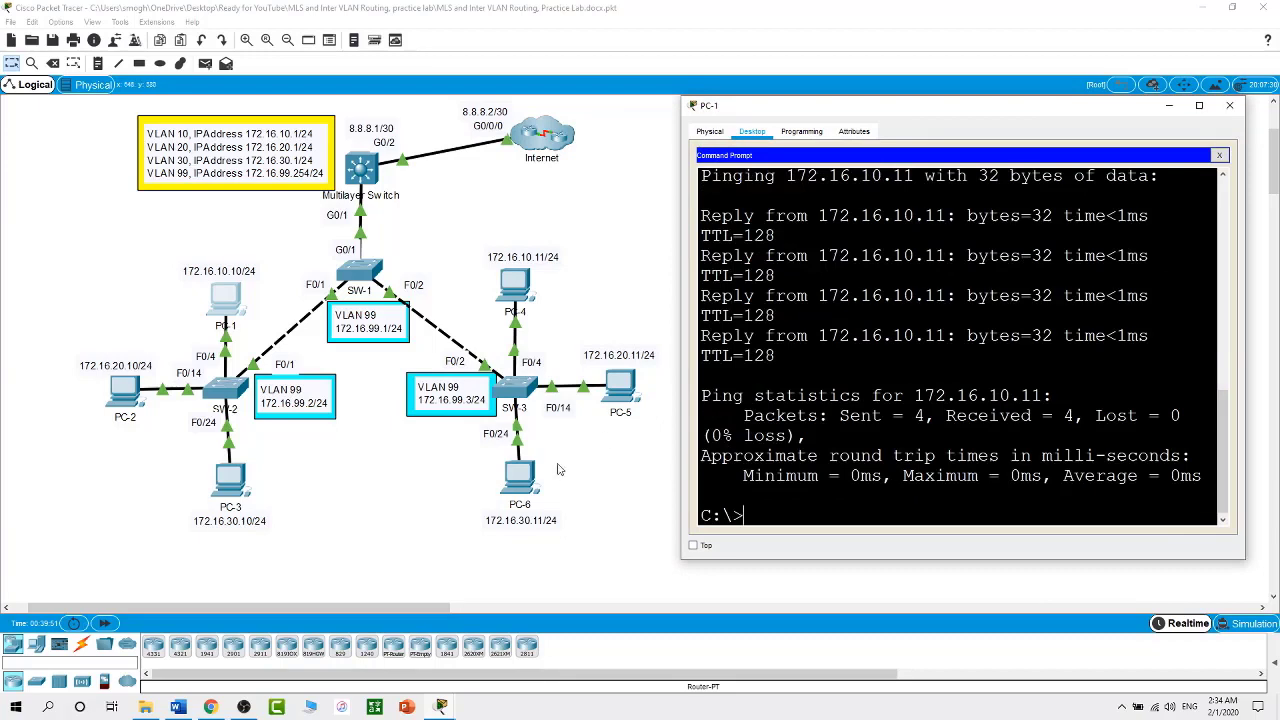
click(352, 511)
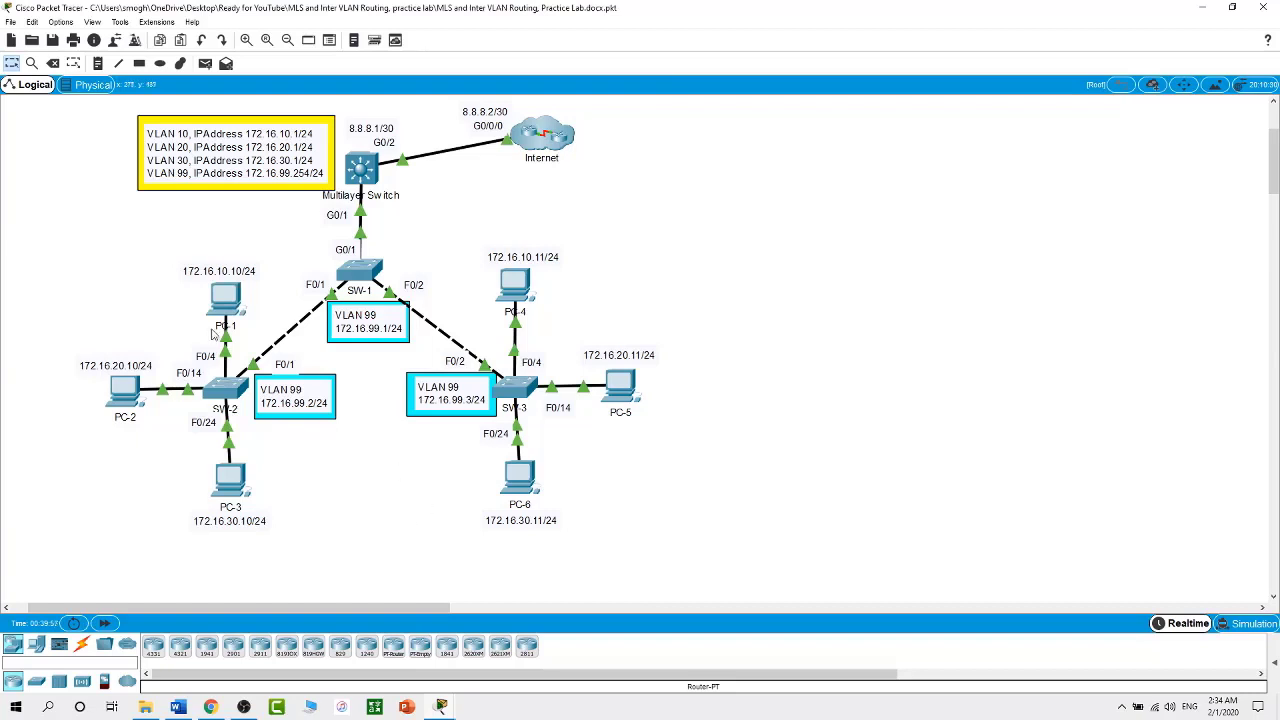
Ping the VLAN 10 gateway at 172.16.10.1 from PC-1.
click(225, 298)
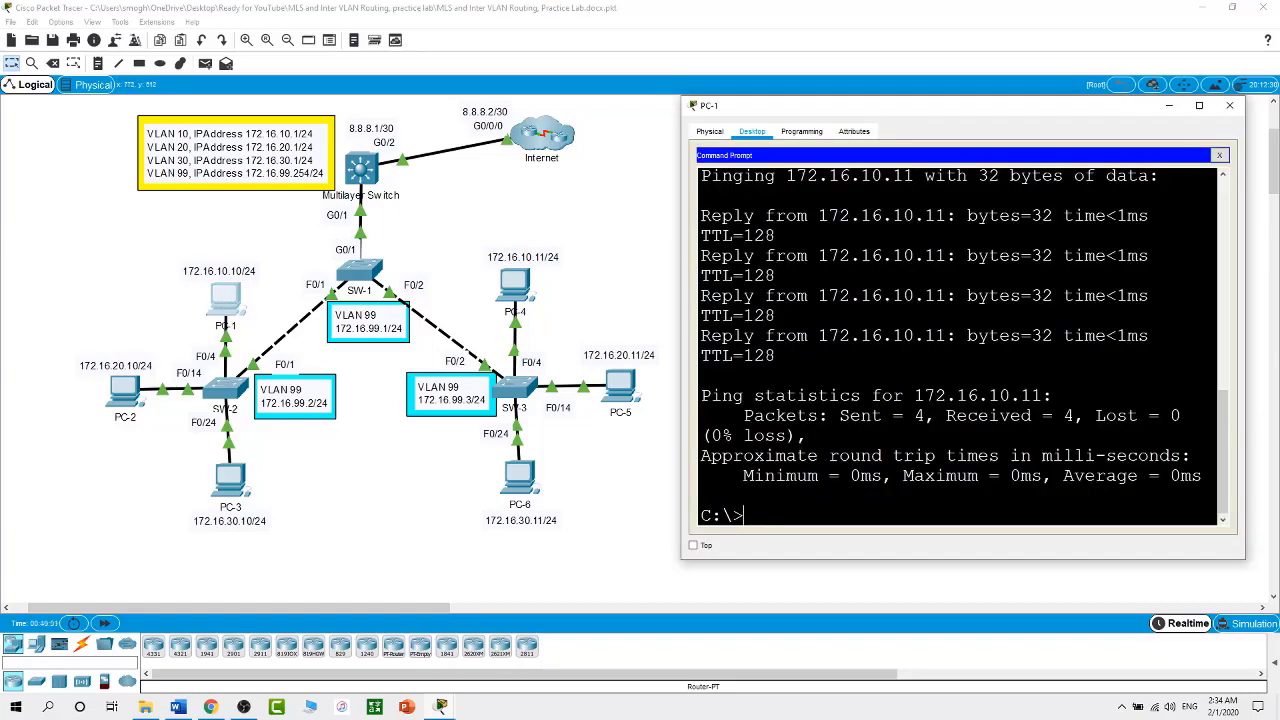
text(ping 172.16.10.1)
key(Return)
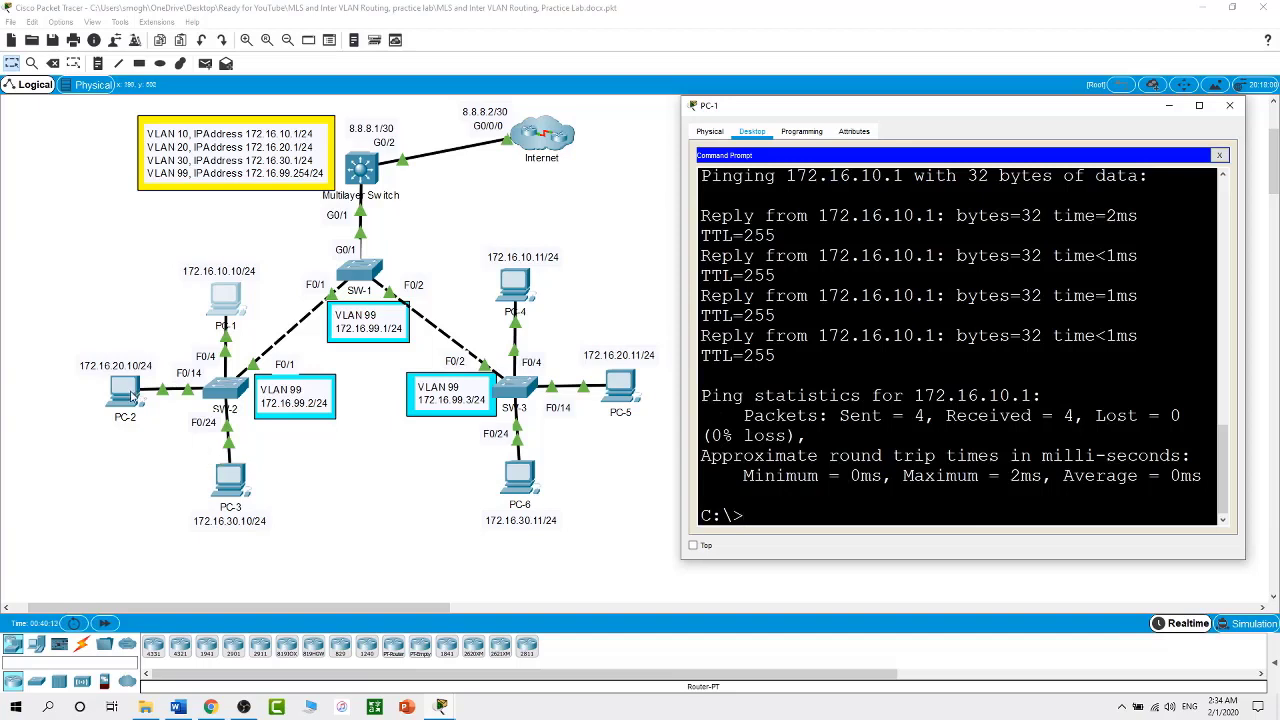
click(1229, 105)
Check the IP address, subnet mask and default gateway in PC-2's IP configuration.
click(122, 392)
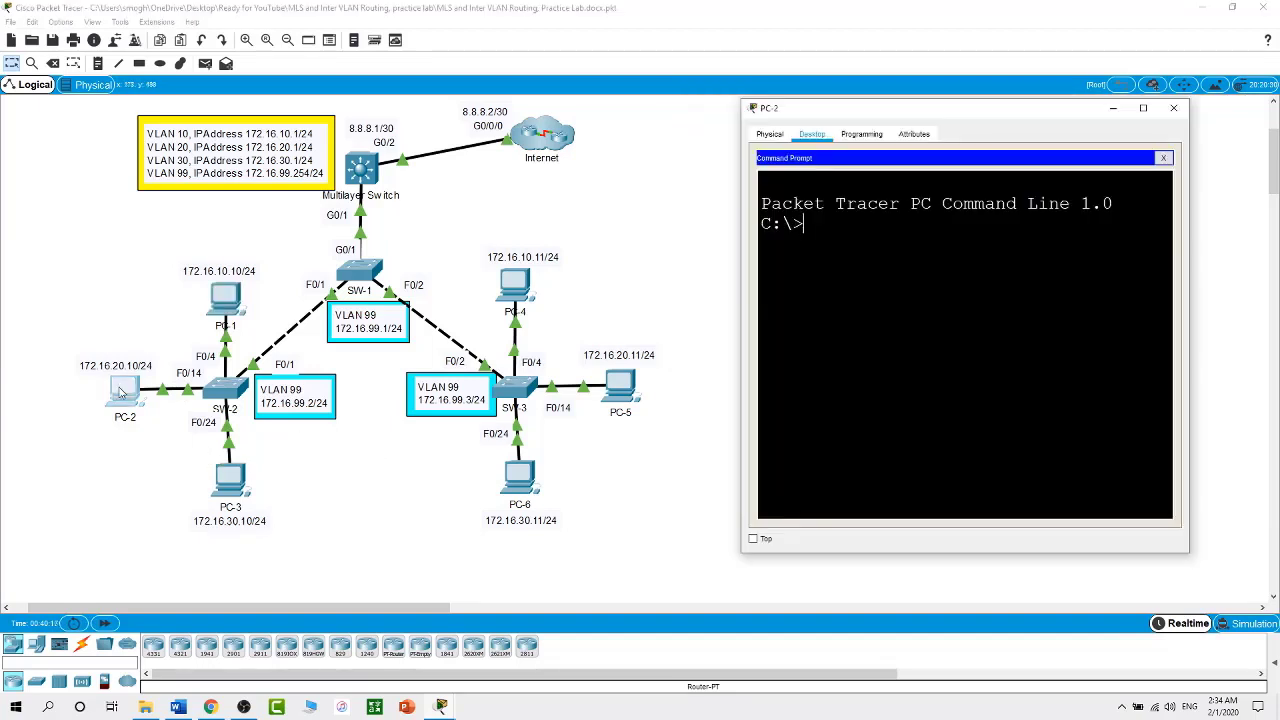
click(1164, 158)
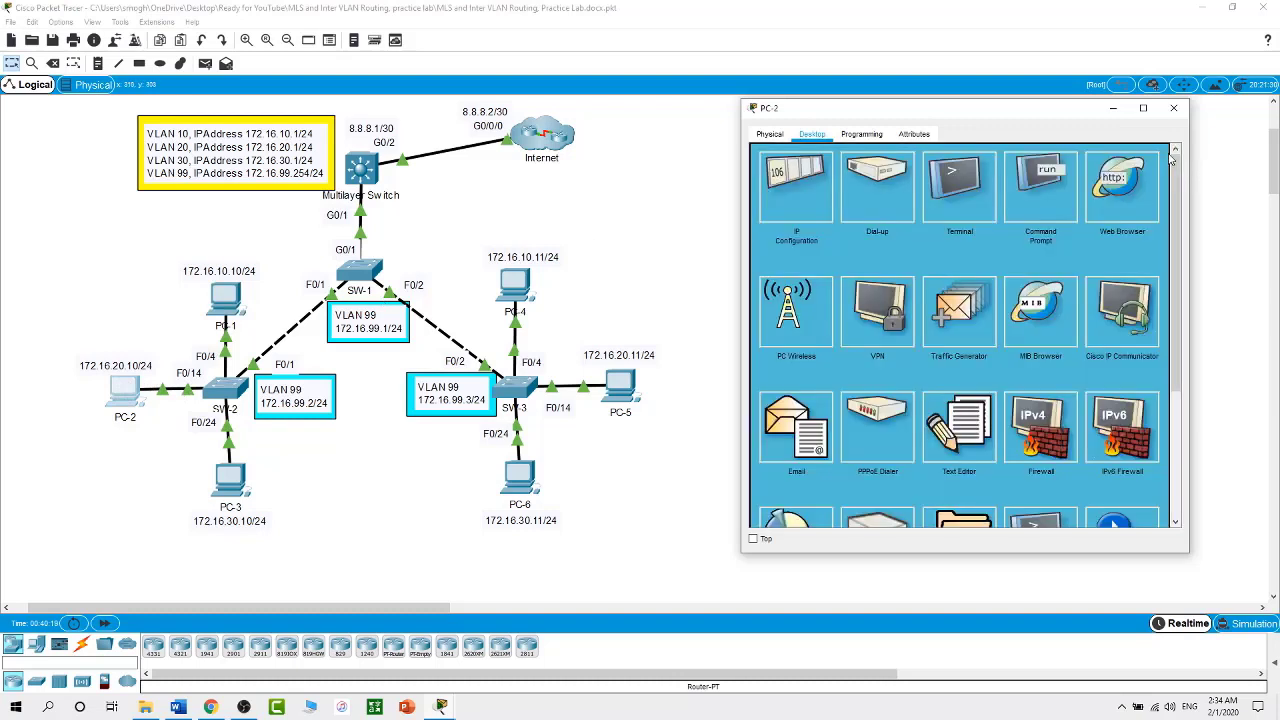
click(803, 190)
click(607, 234)
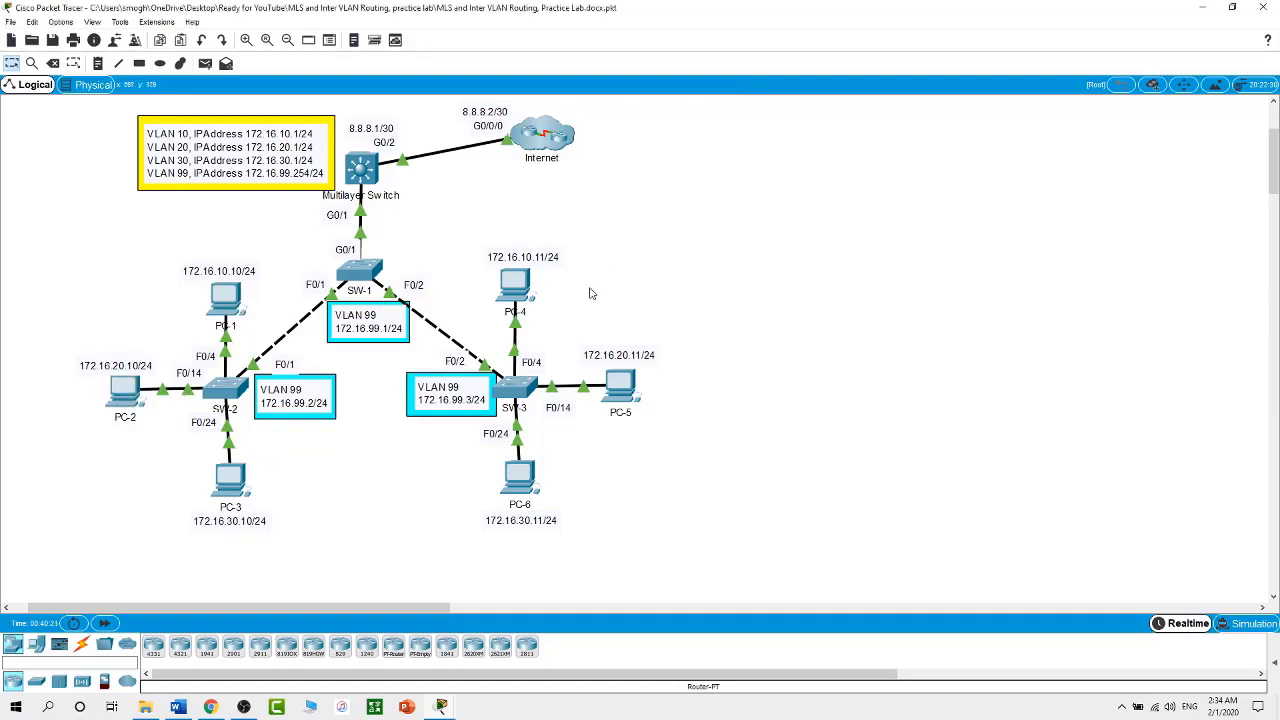
Check the IP address, subnet mask and default gateway in PC-5's IP configuration.
click(621, 392)
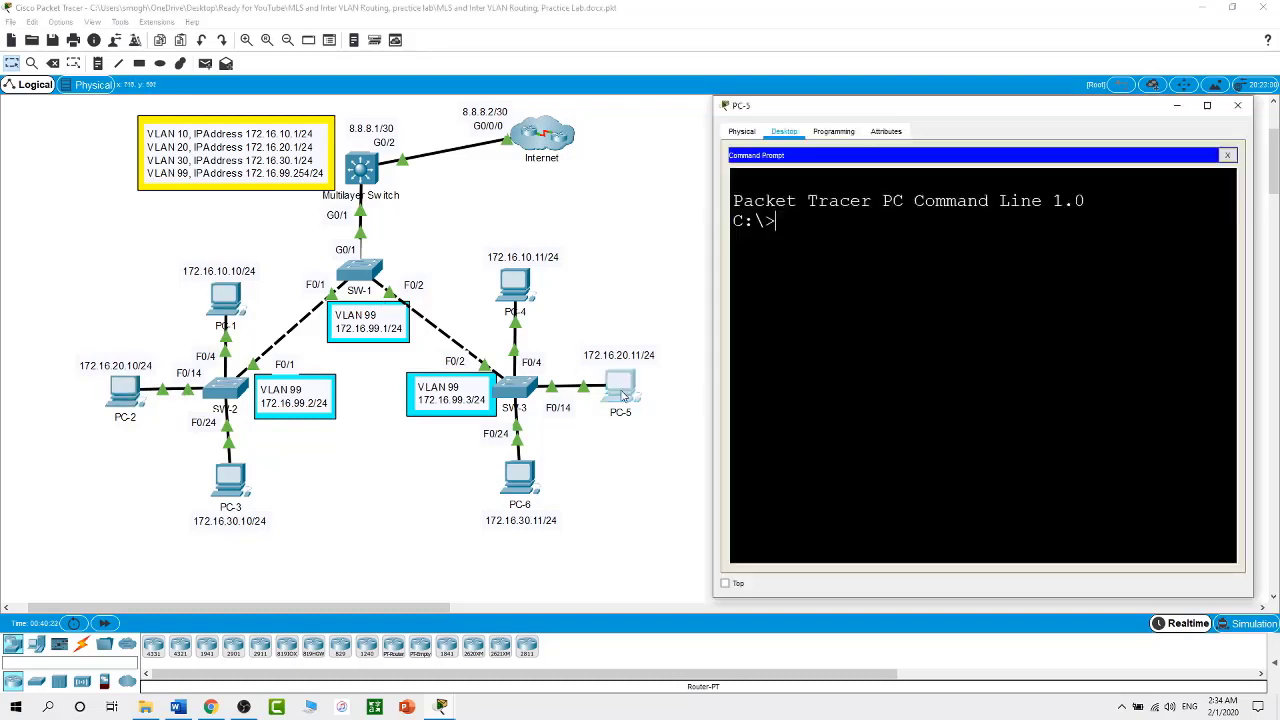
click(1231, 158)
click(784, 200)
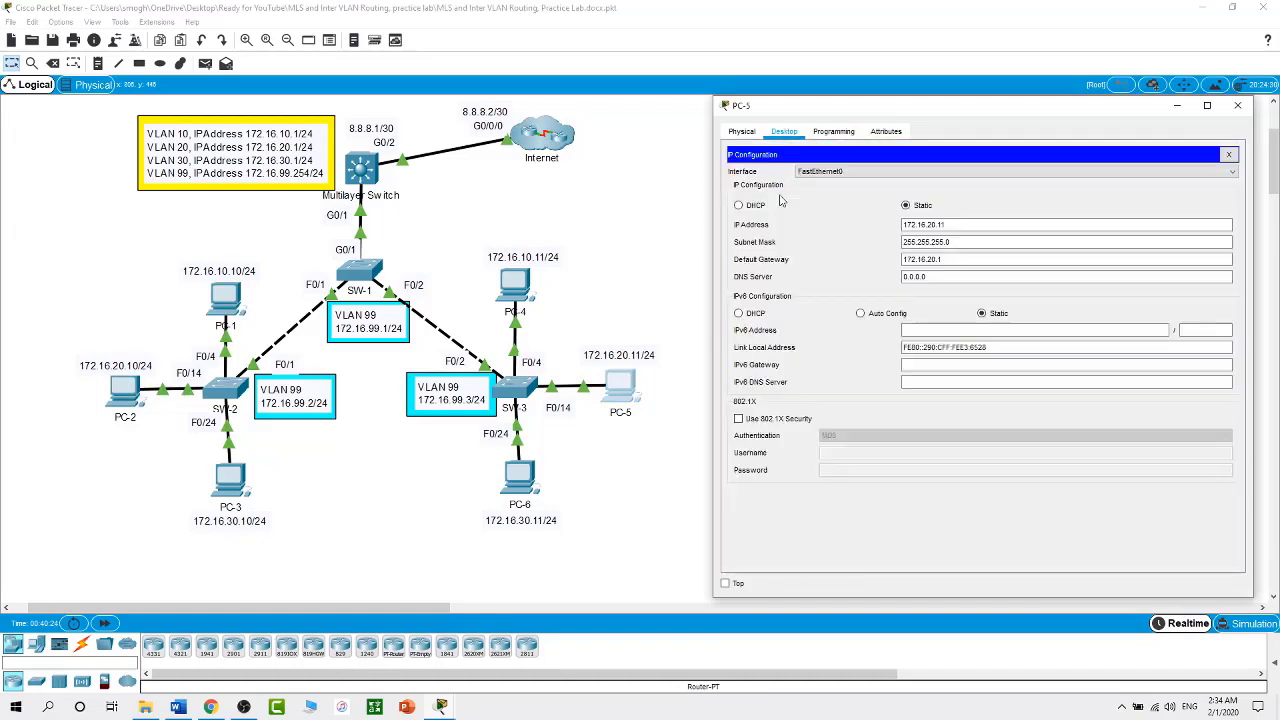
click(685, 228)
Ping PC-5 at 172.16.20.11 from PC-2's command prompt.
click(134, 390)
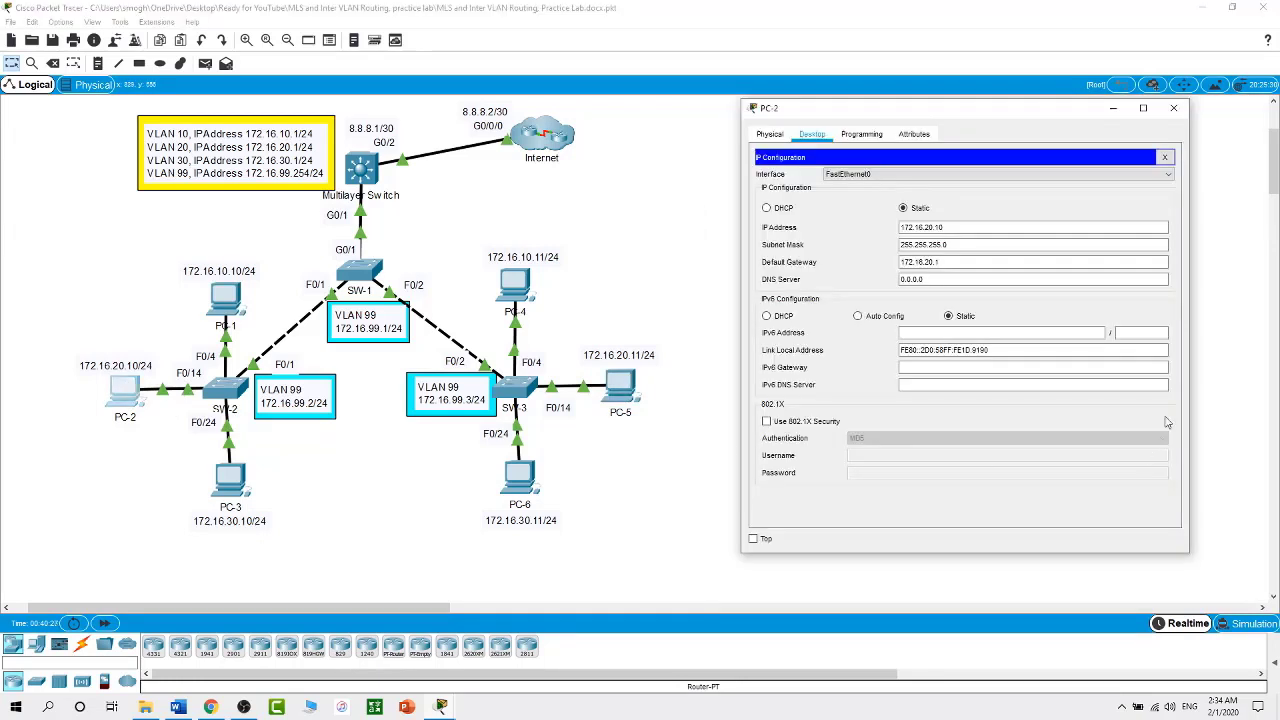
click(1164, 157)
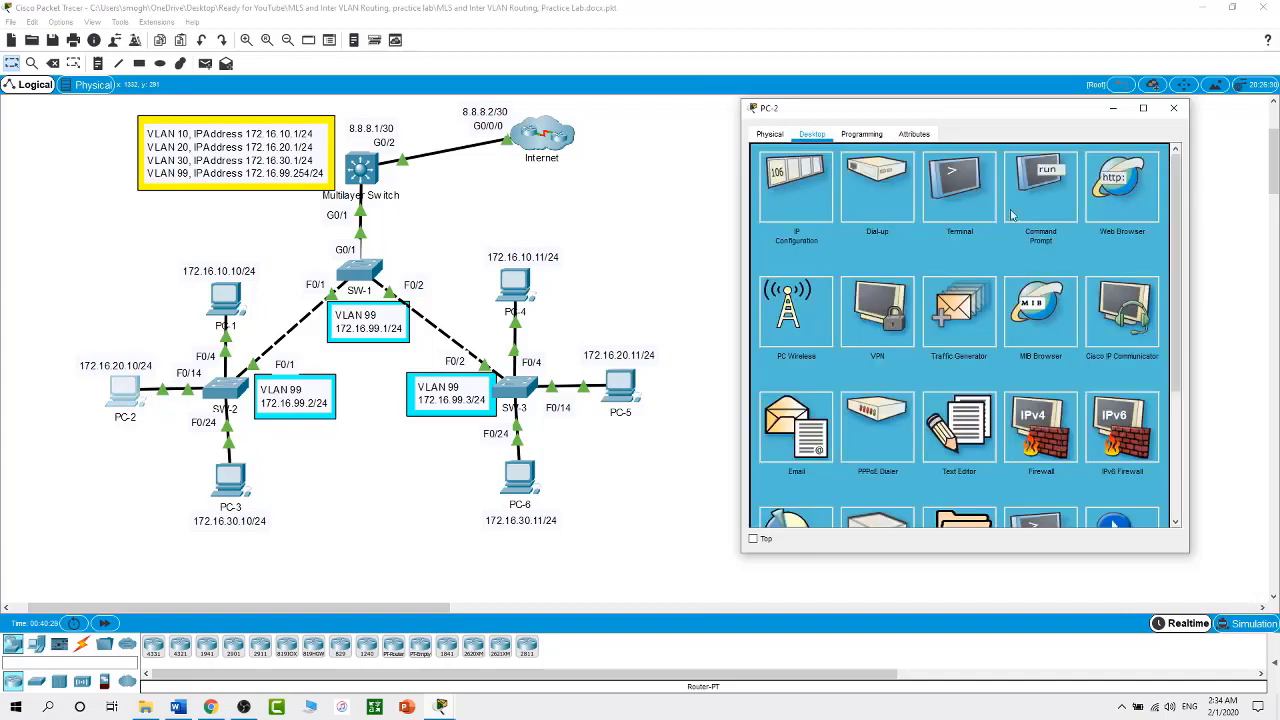
click(1030, 199)
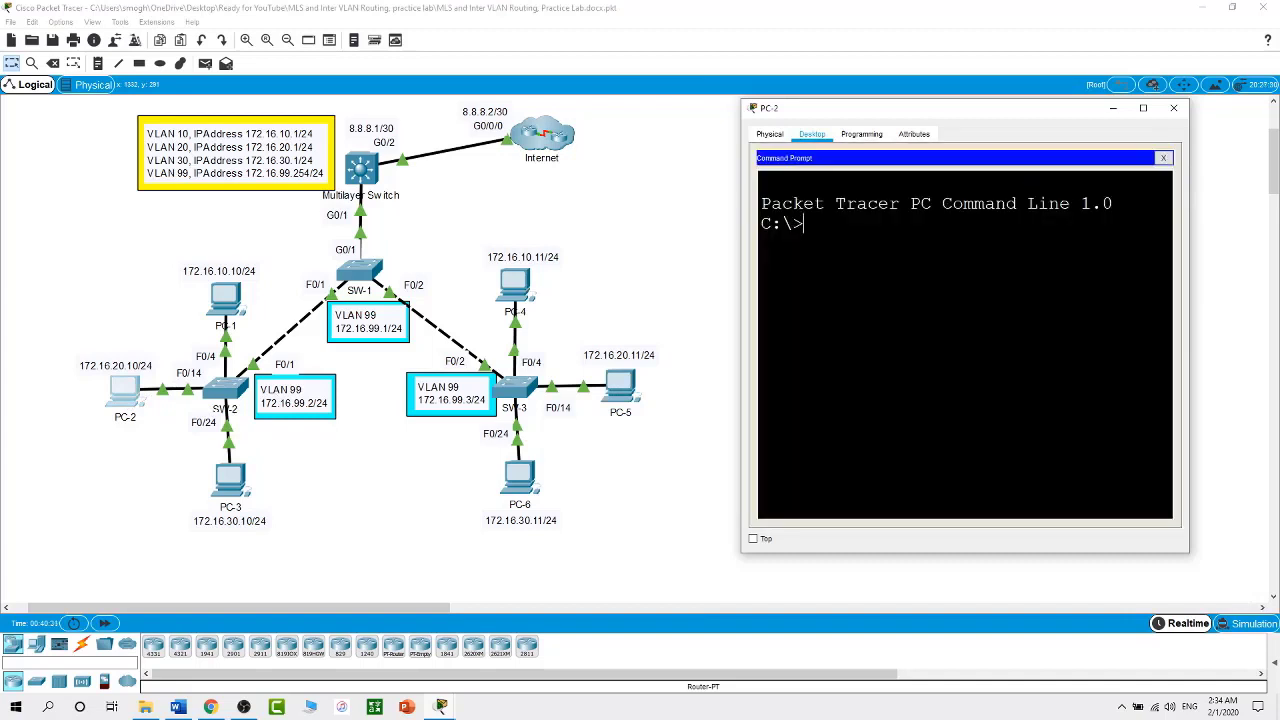
text(ping 172.16.20.11)
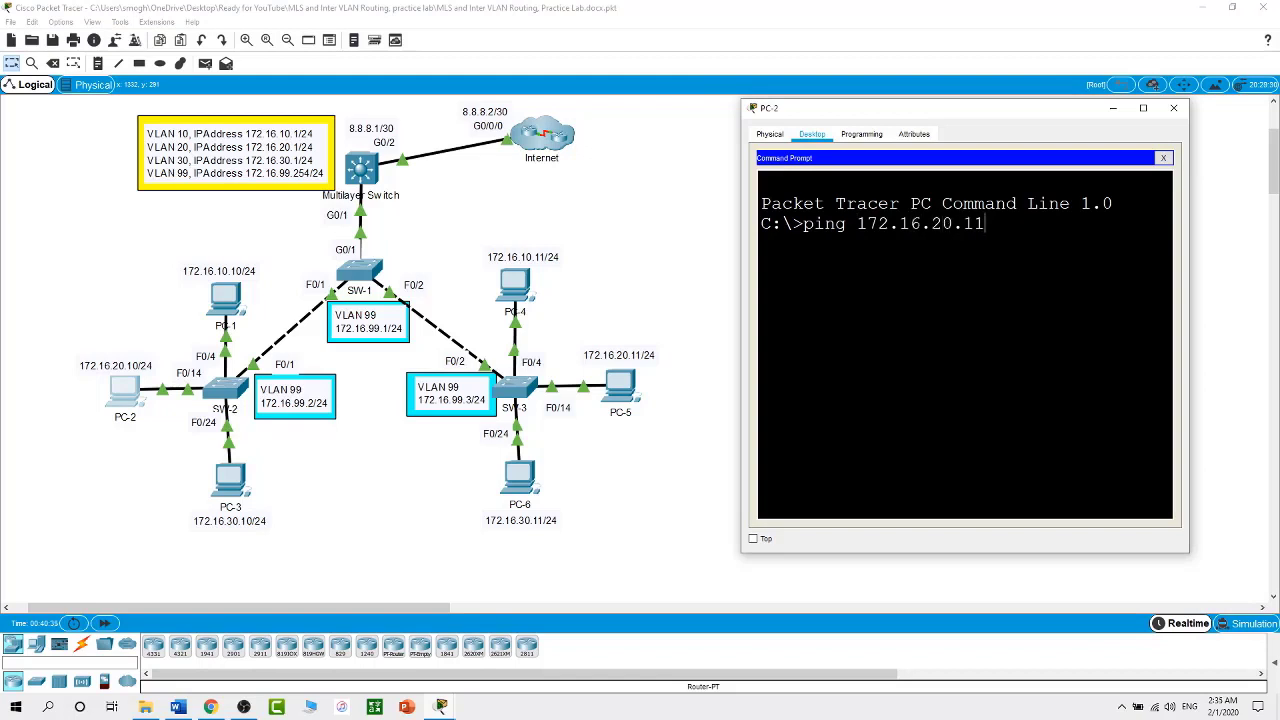
key(Return)
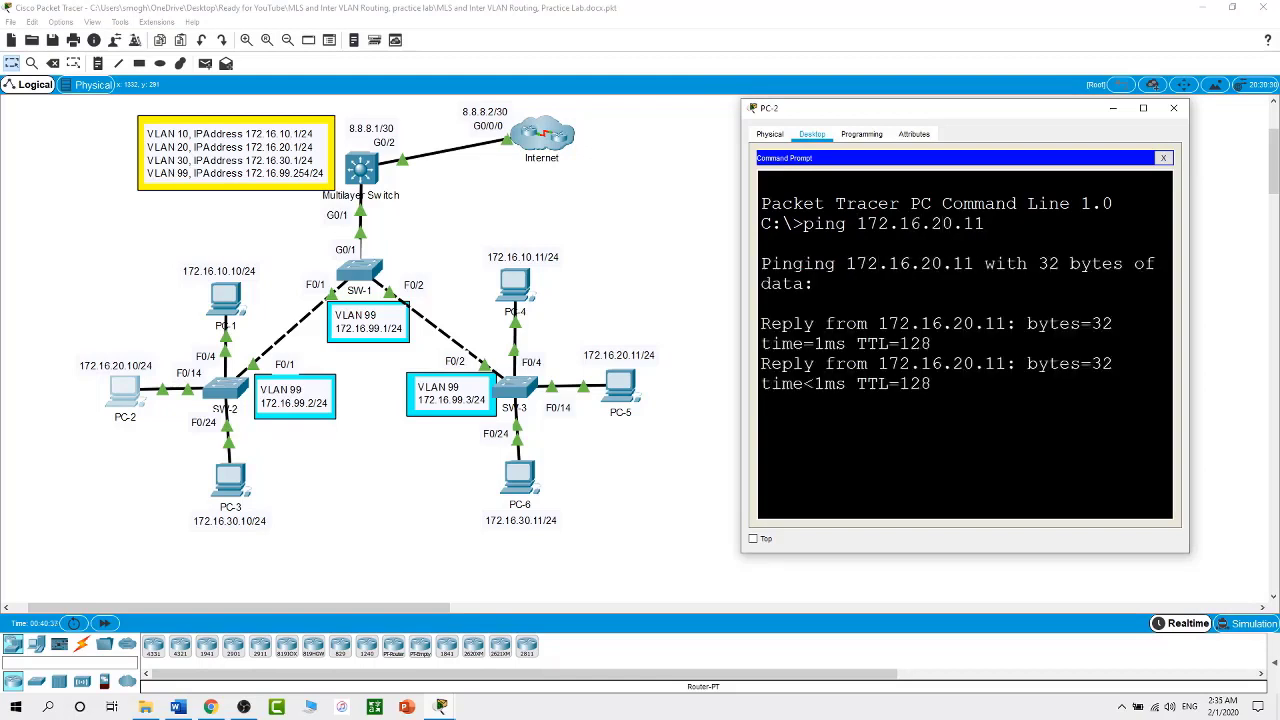
Ping the VLAN 20 gateway at 172.16.20.1 from PC-2.
text(pi)
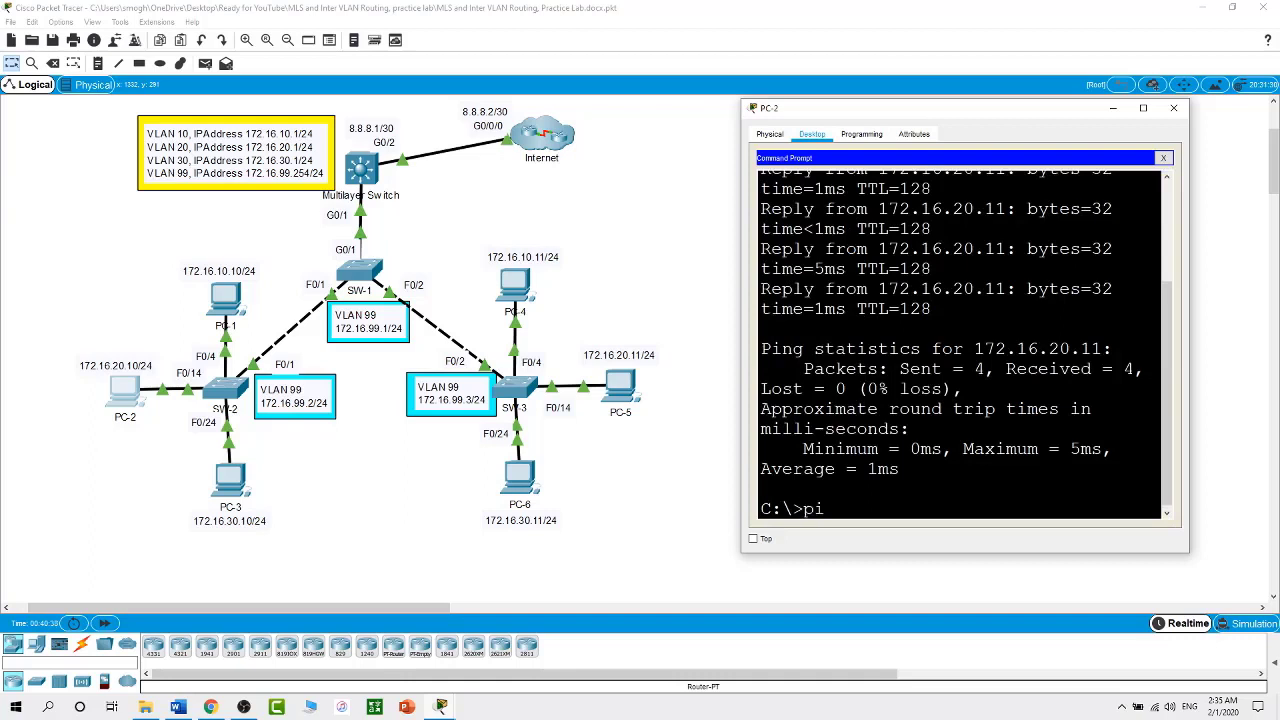
text(ng 172.16.20.1)
key(Return)
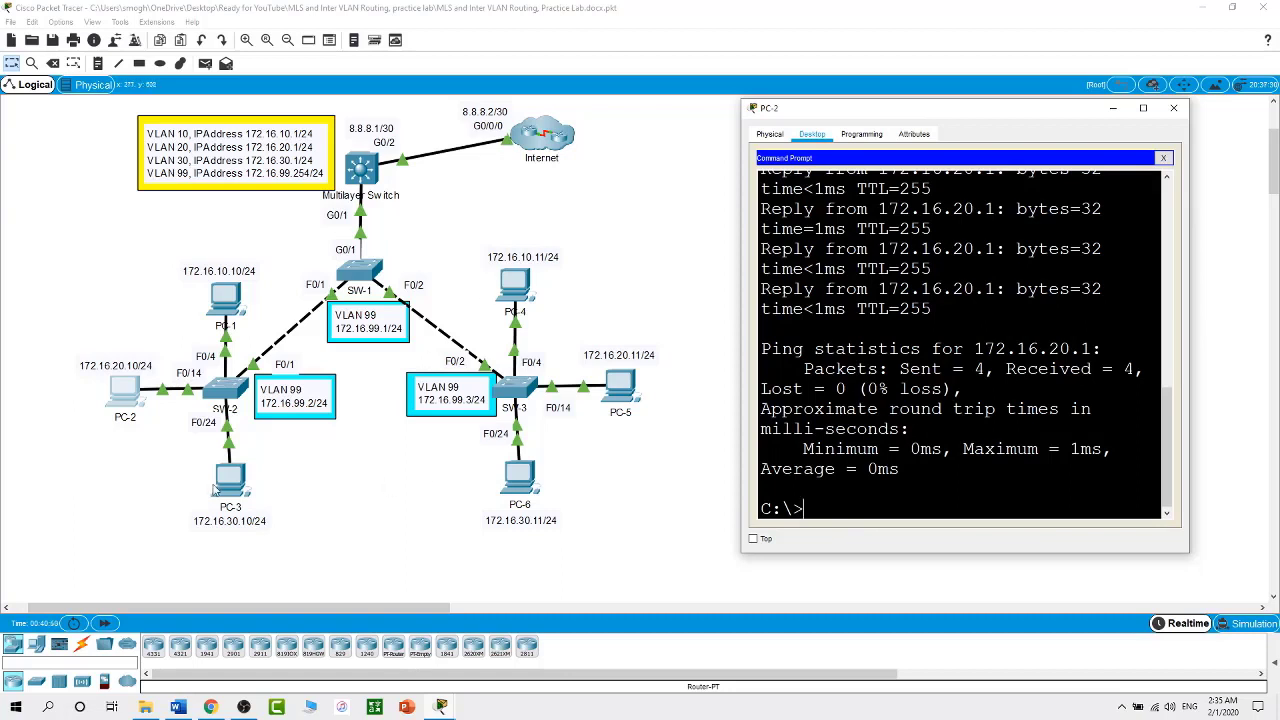
click(612, 500)
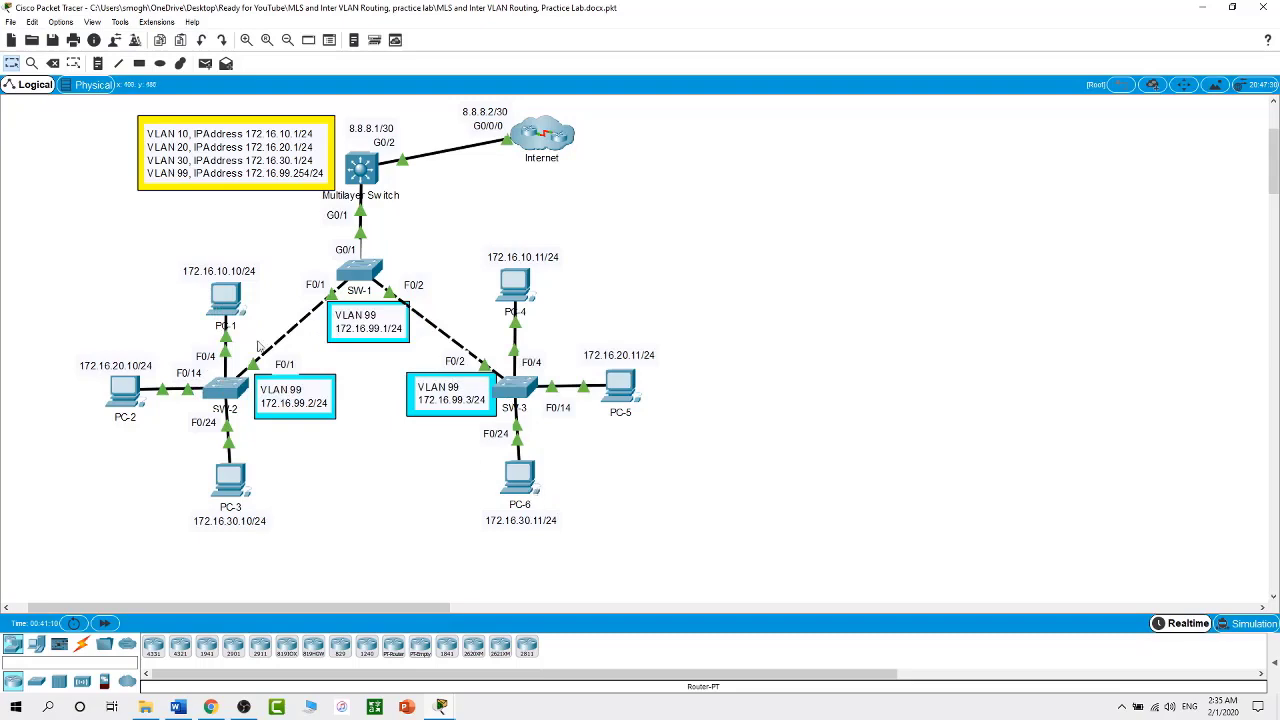
Test inter-VLAN routing by pinging PC-6 at 172.16.30.11 from PC-1's command prompt.
click(222, 296)
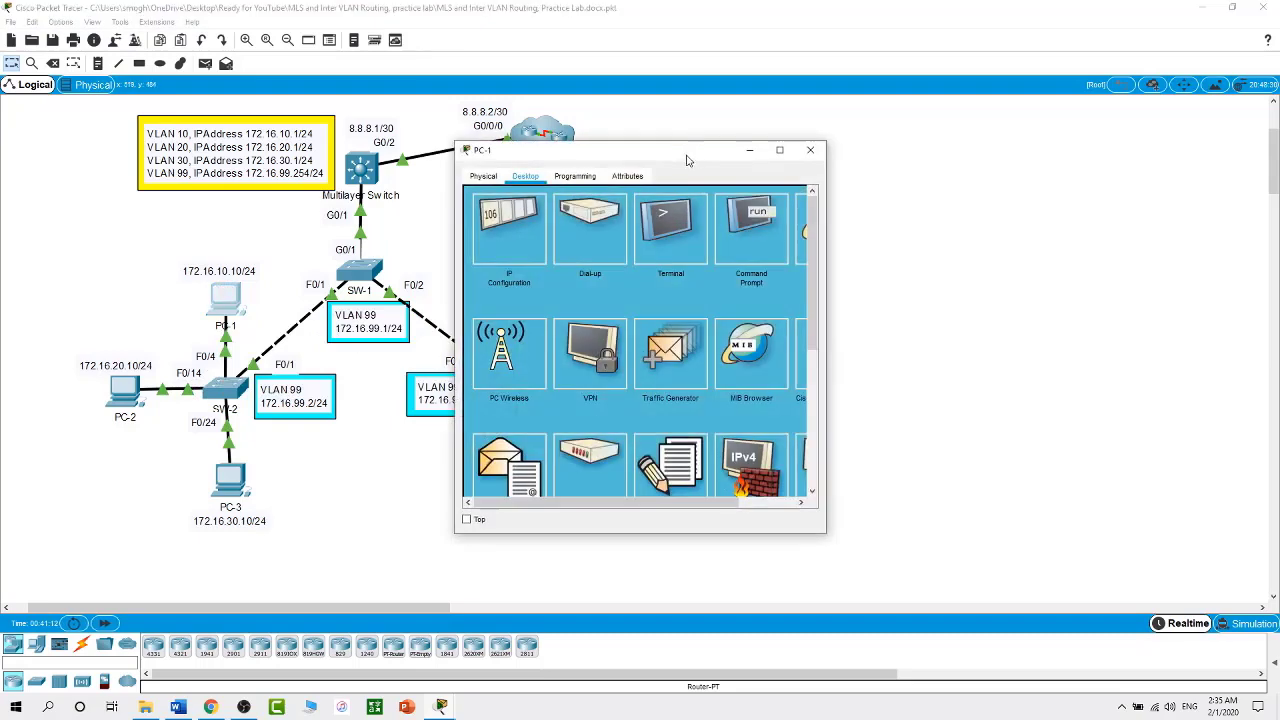
drag(687, 160, 913, 138)
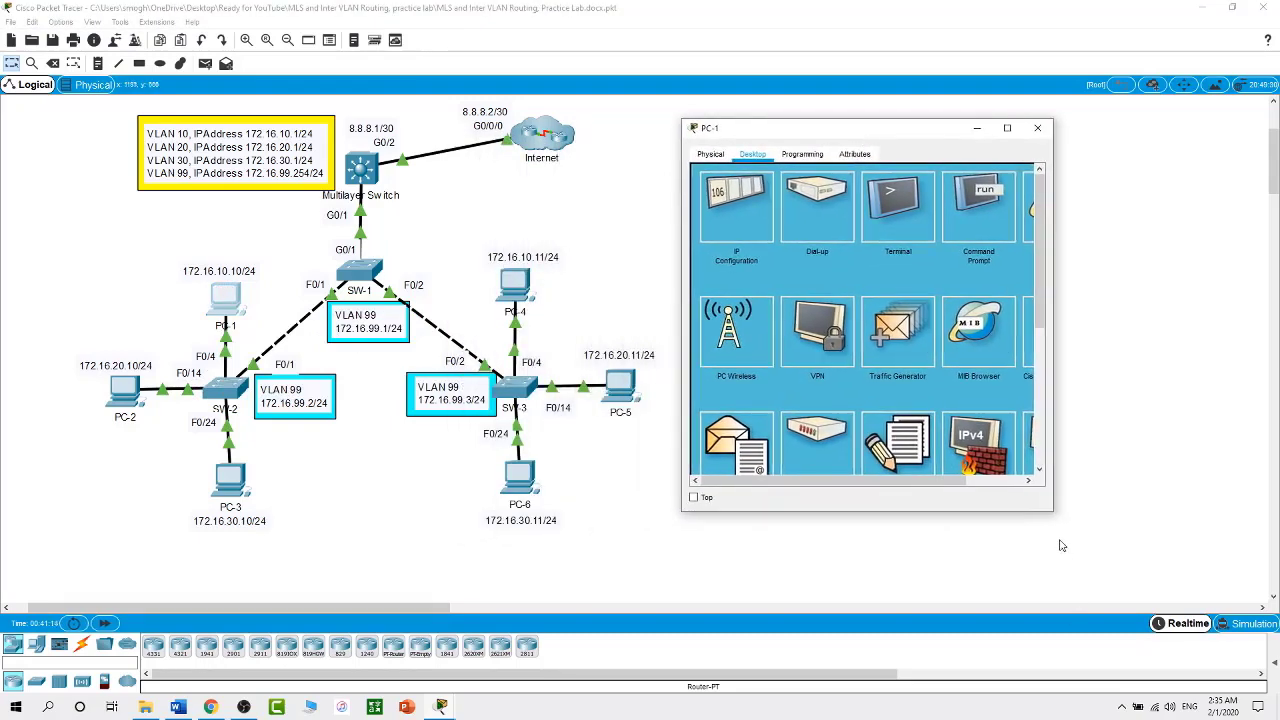
drag(1052, 510, 1213, 601)
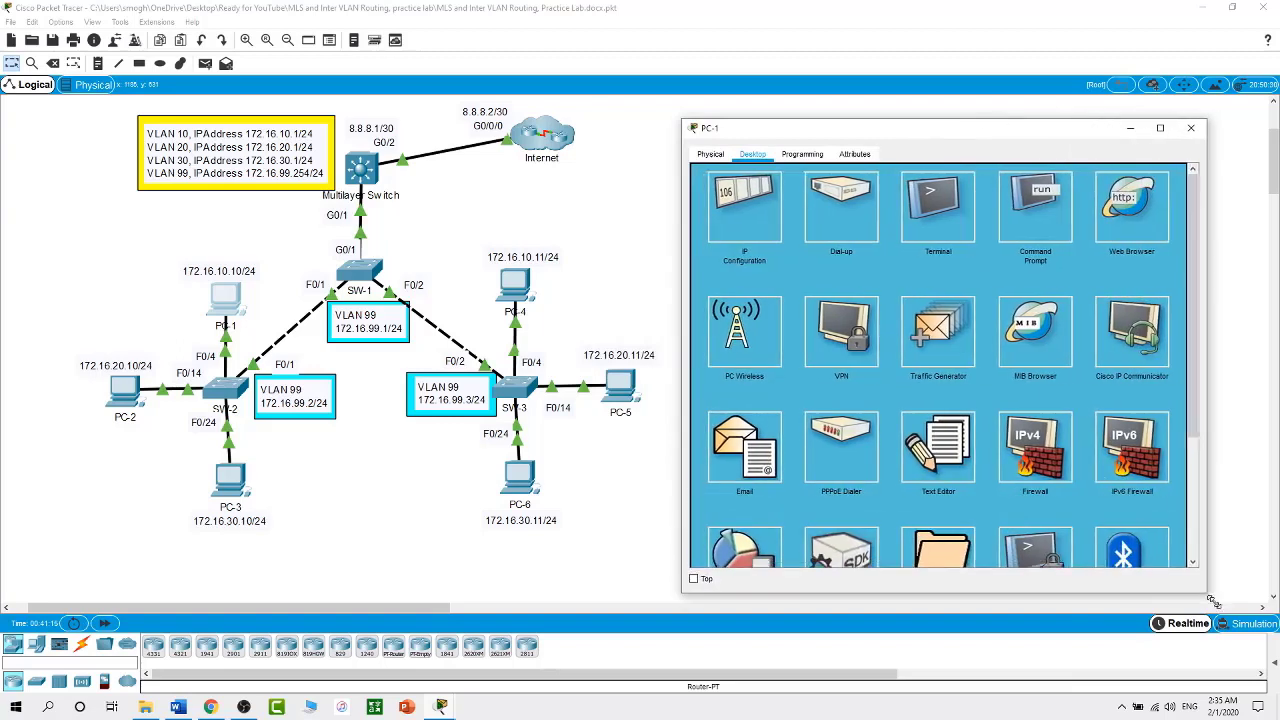
click(1035, 207)
key(Up)
key(Return)
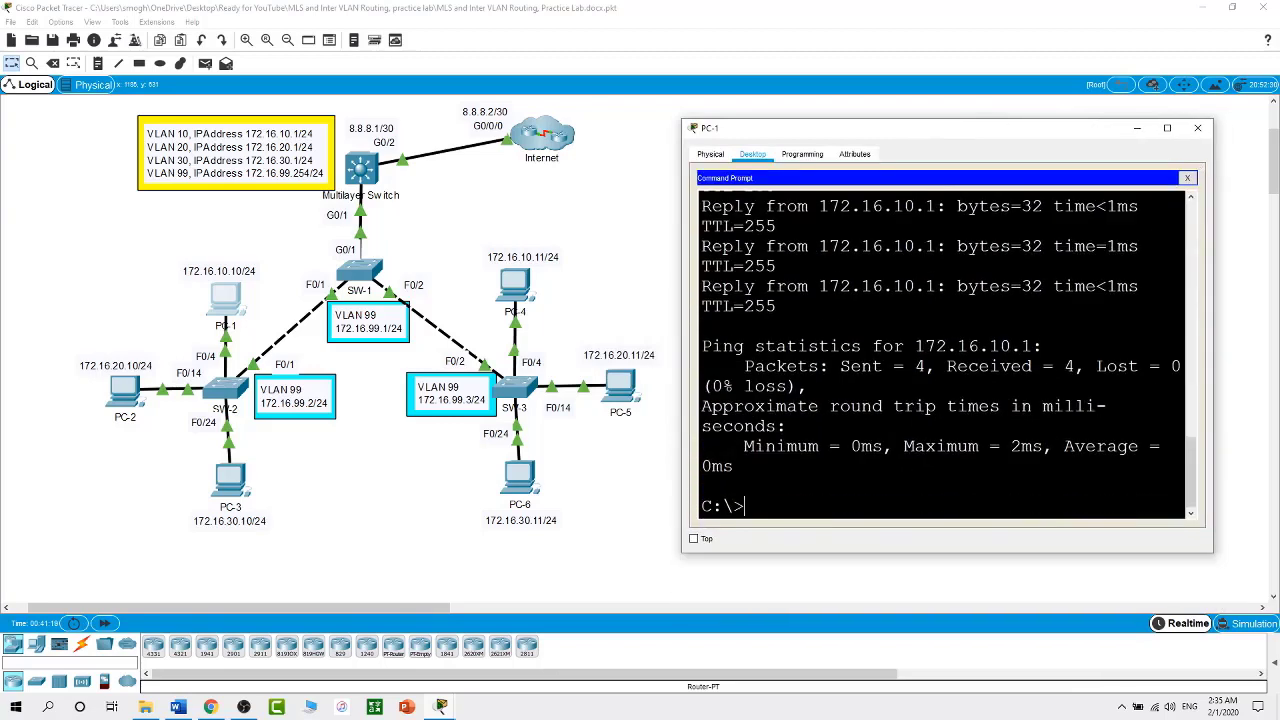
text(pn)
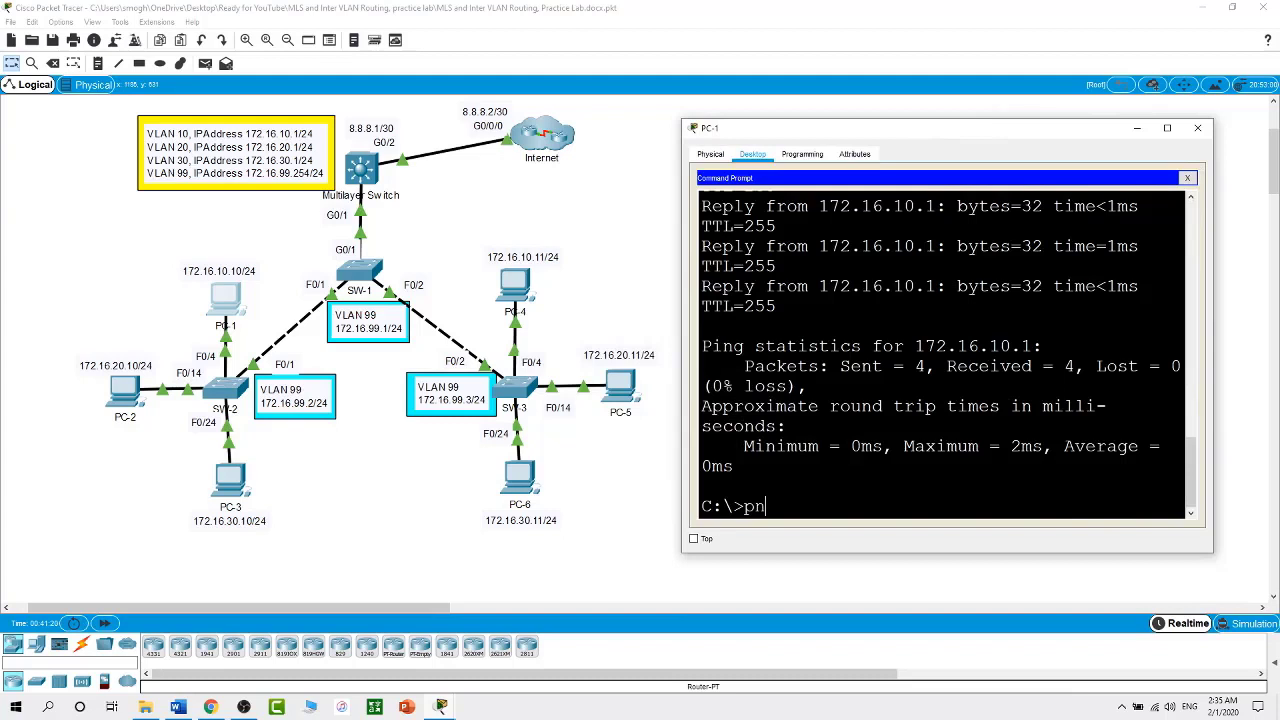
key(BackSpace)
text(ing 172.16.30)
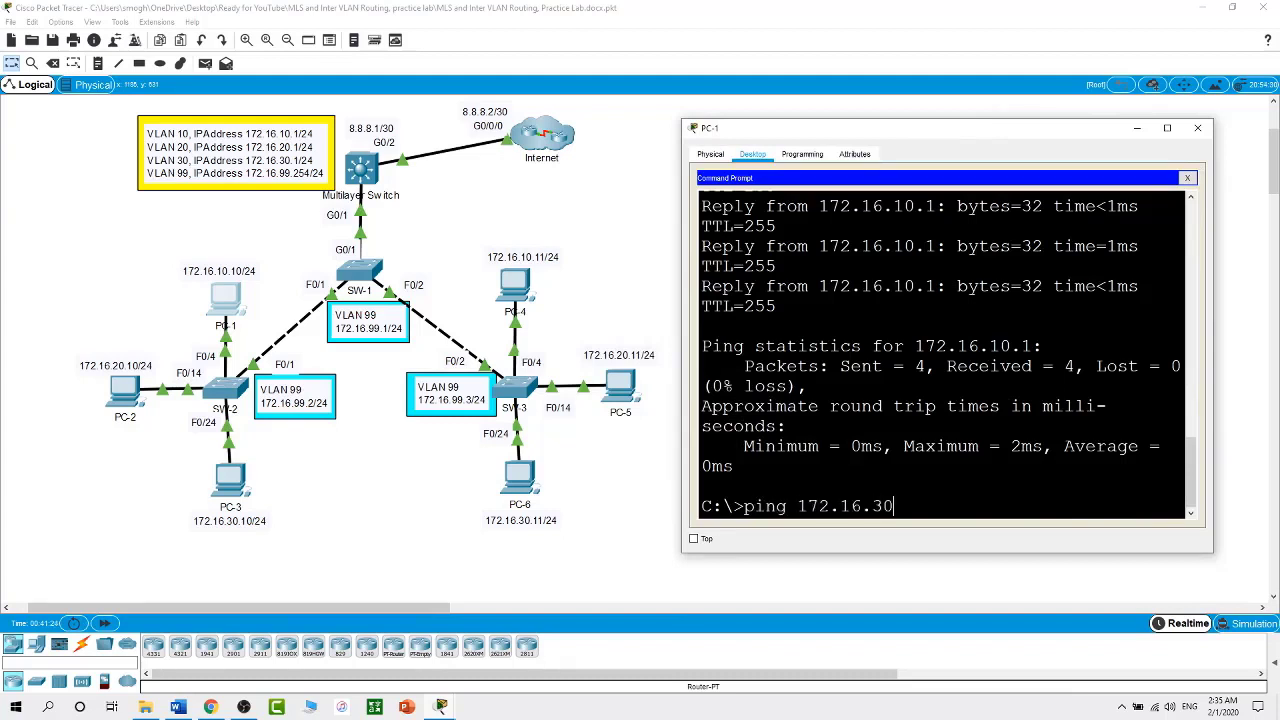
text(.11)
key(Return)
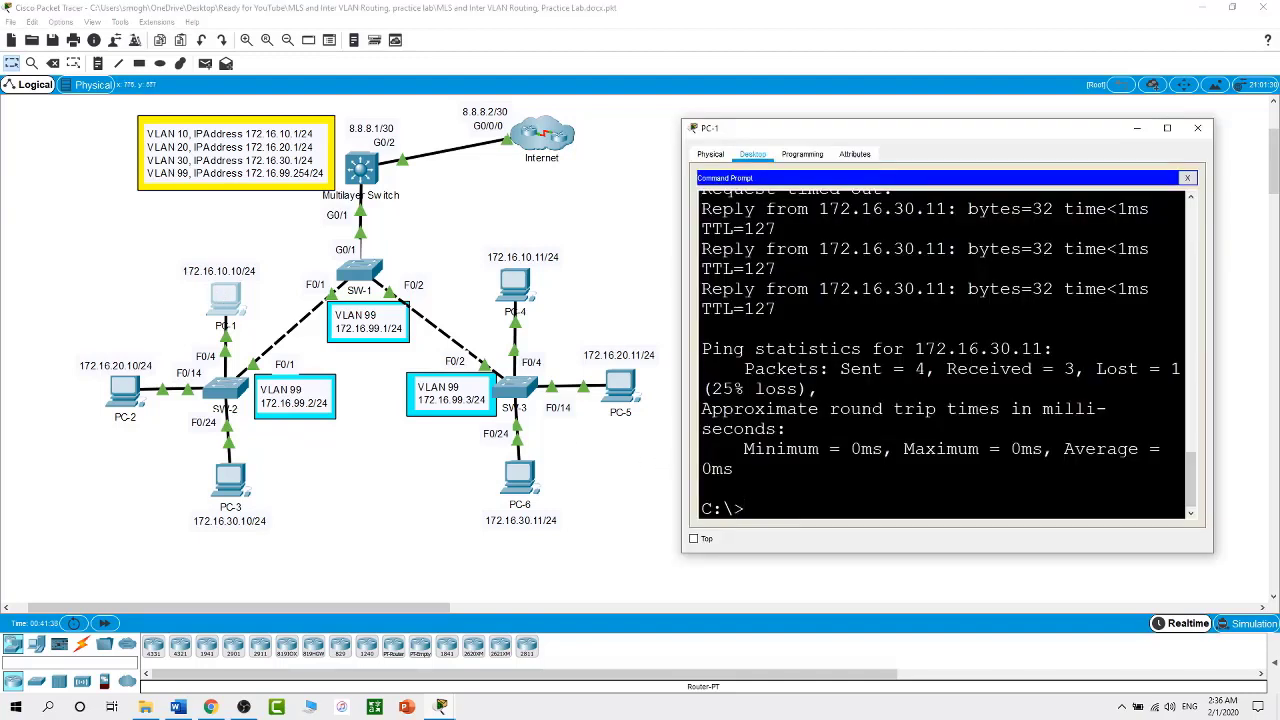
Ping the Internet-side interface at 8.8.8.2 from PC-1.
text(ping 8.8.8.2)
key(Return)
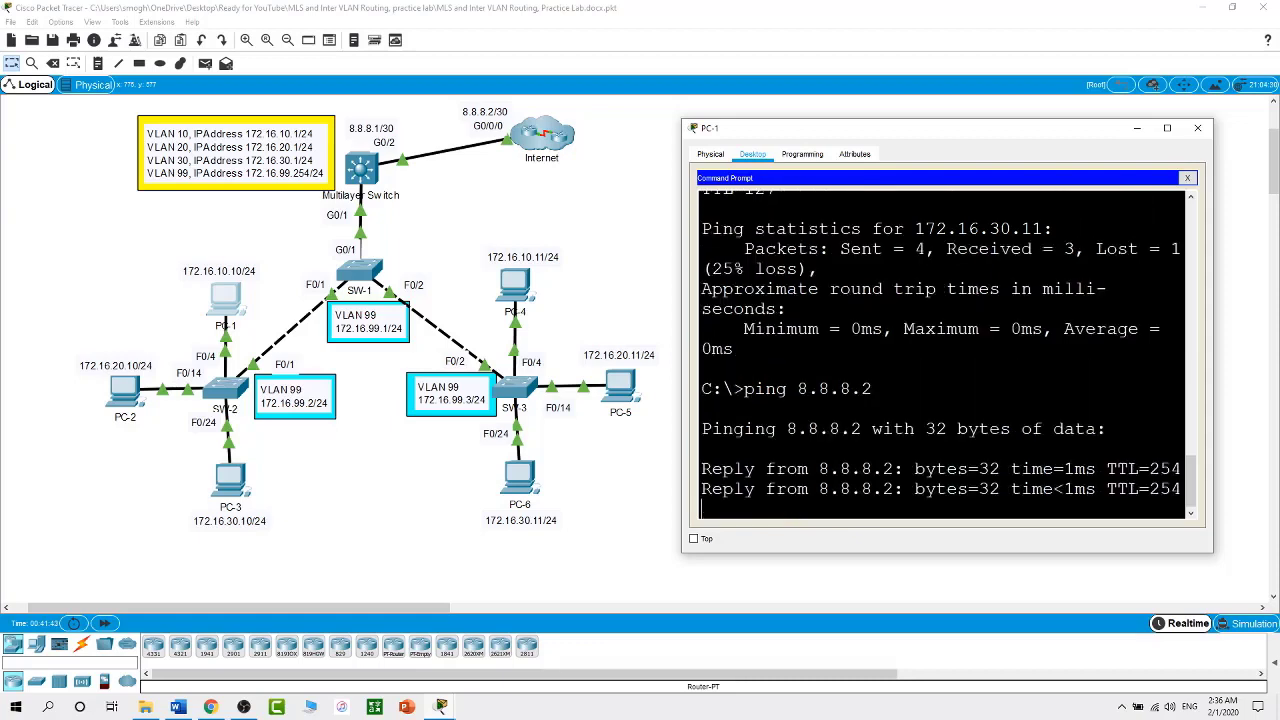
click(618, 552)
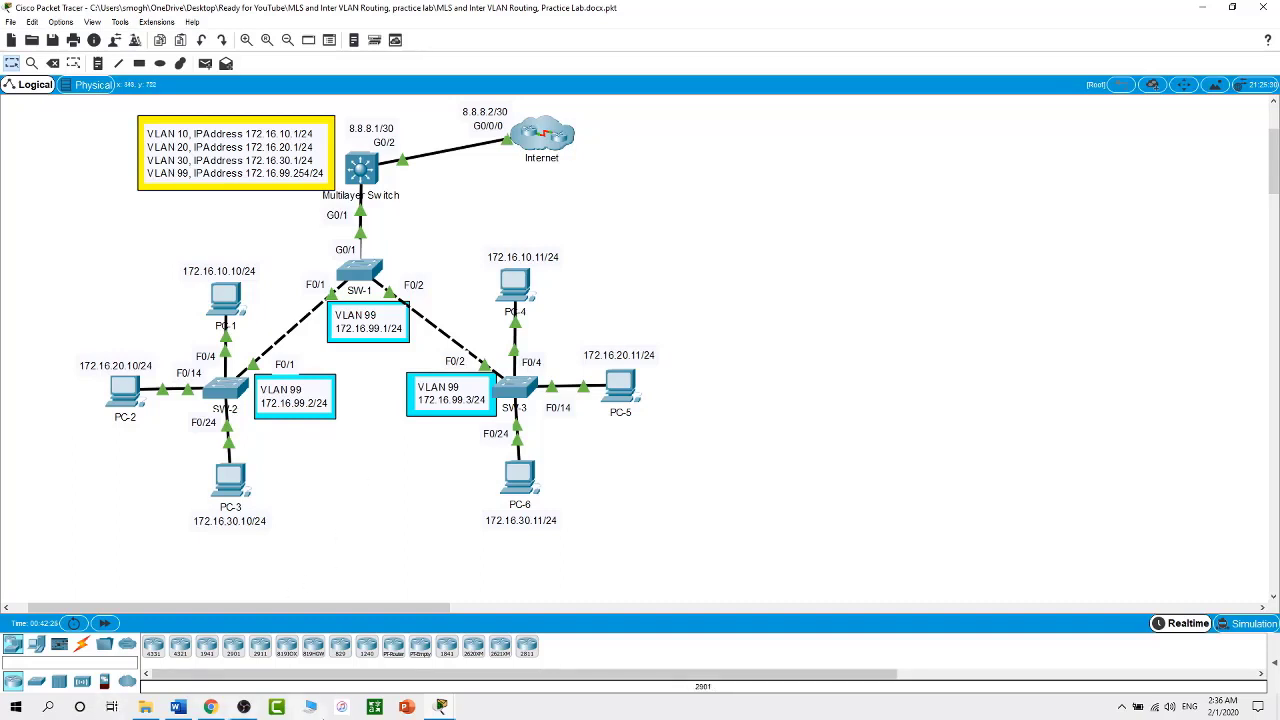
click(245, 708)
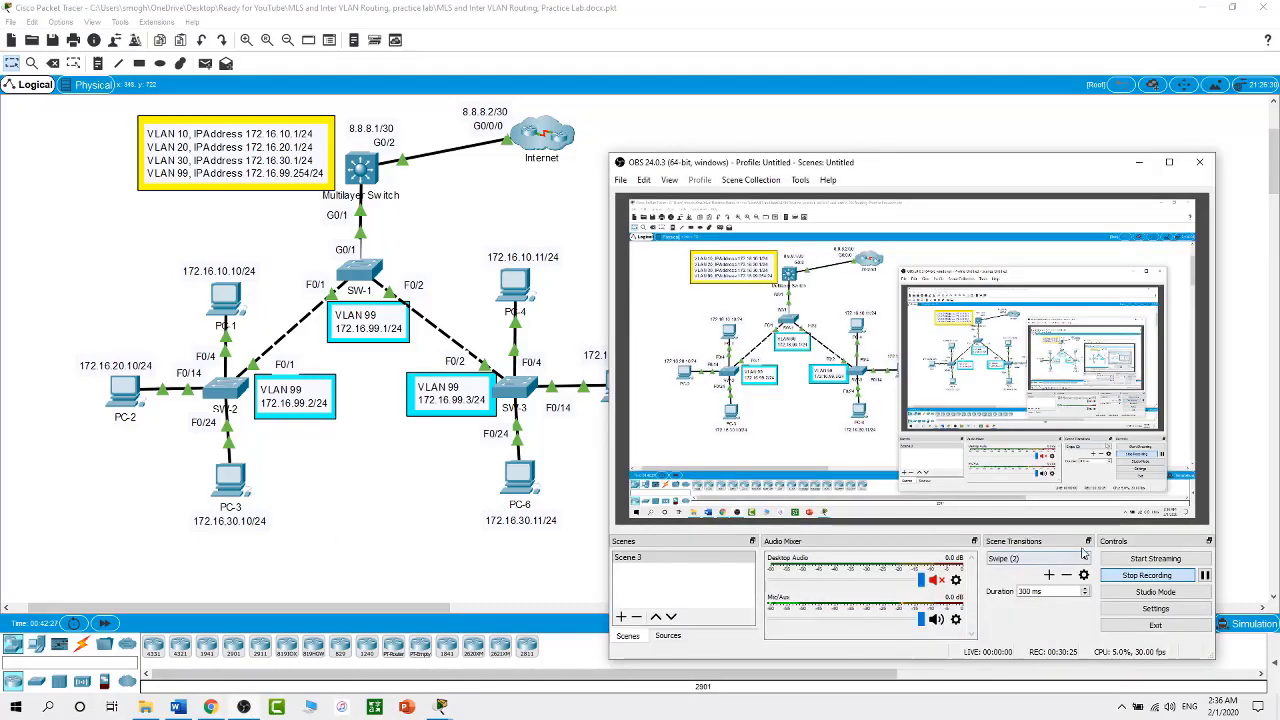